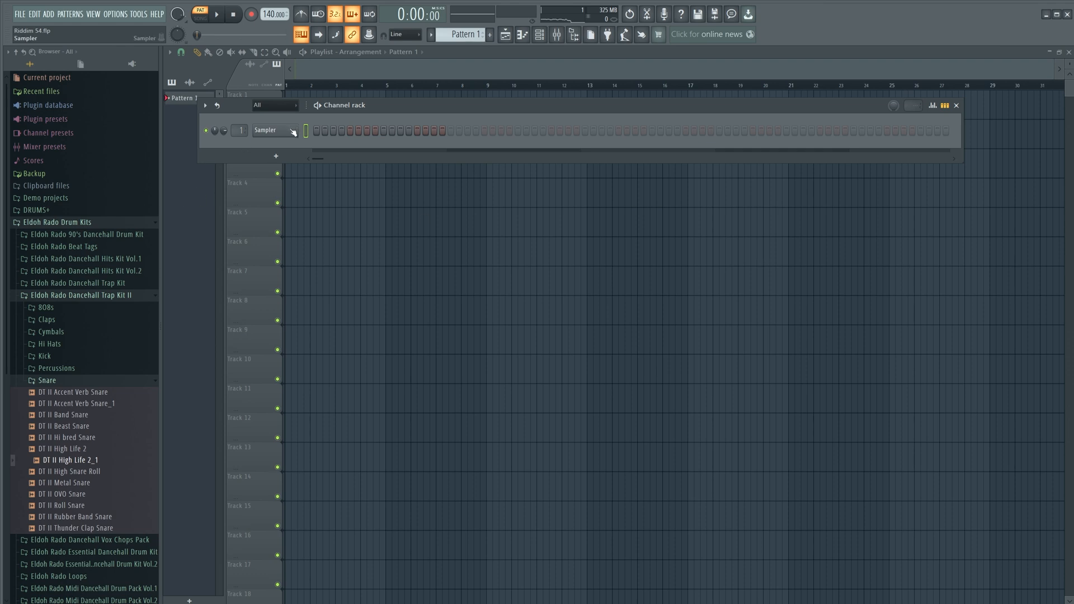
- Replace the Sampler channel in the channel rack with the Native Instruments Kontakt plugin
right_click(267, 140)
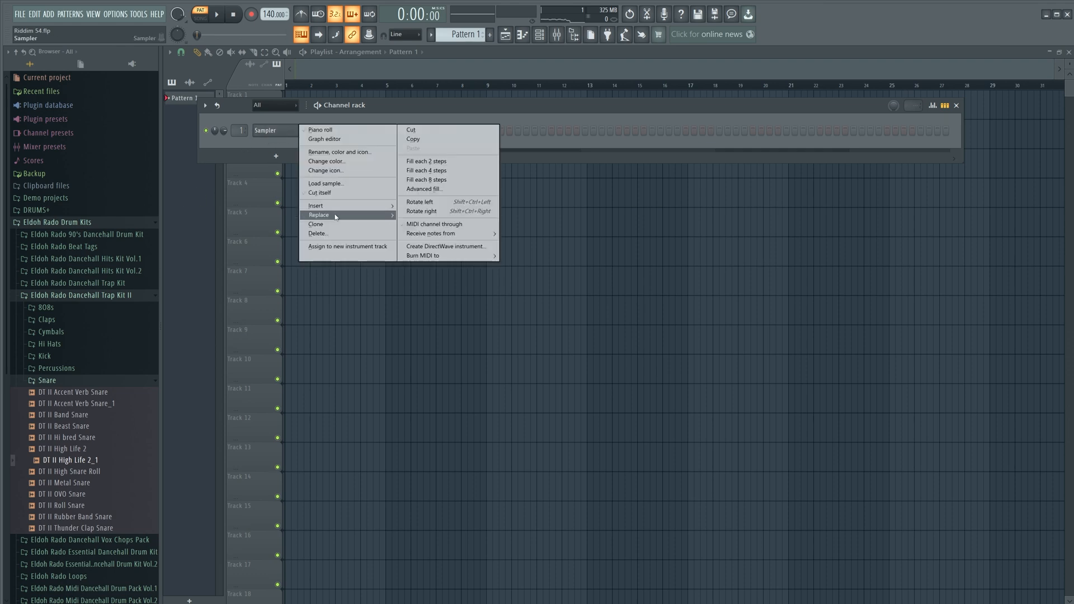
mouse_move(336, 216)
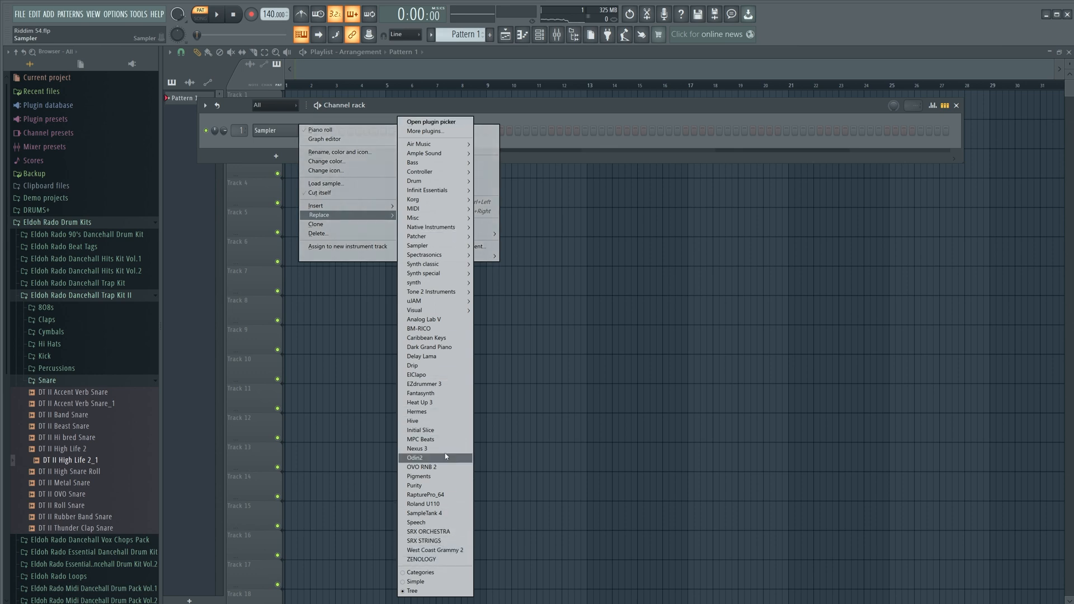
mouse_move(442, 229)
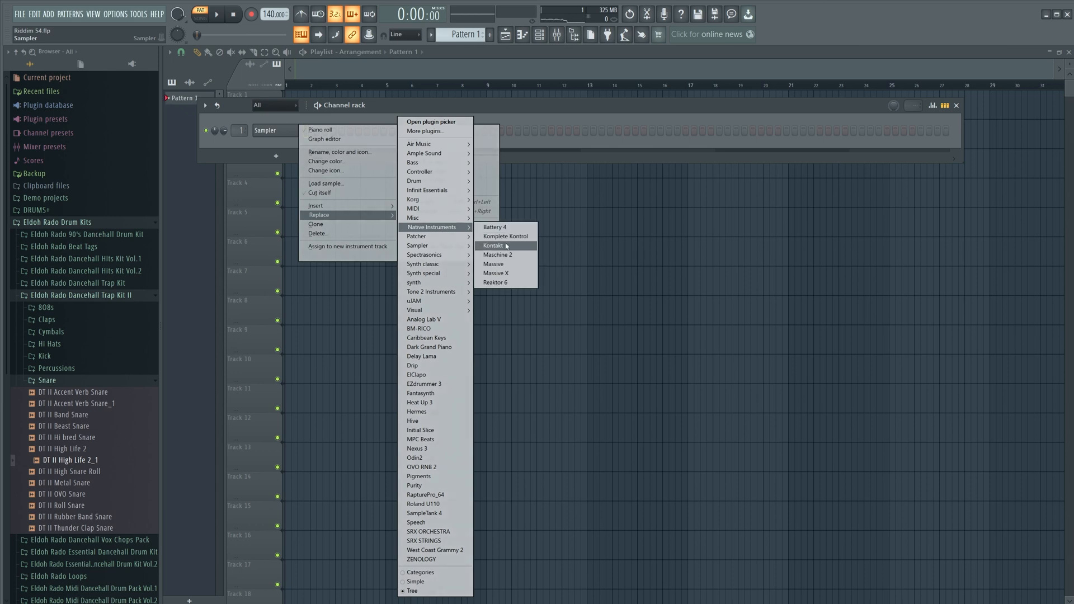
click(513, 249)
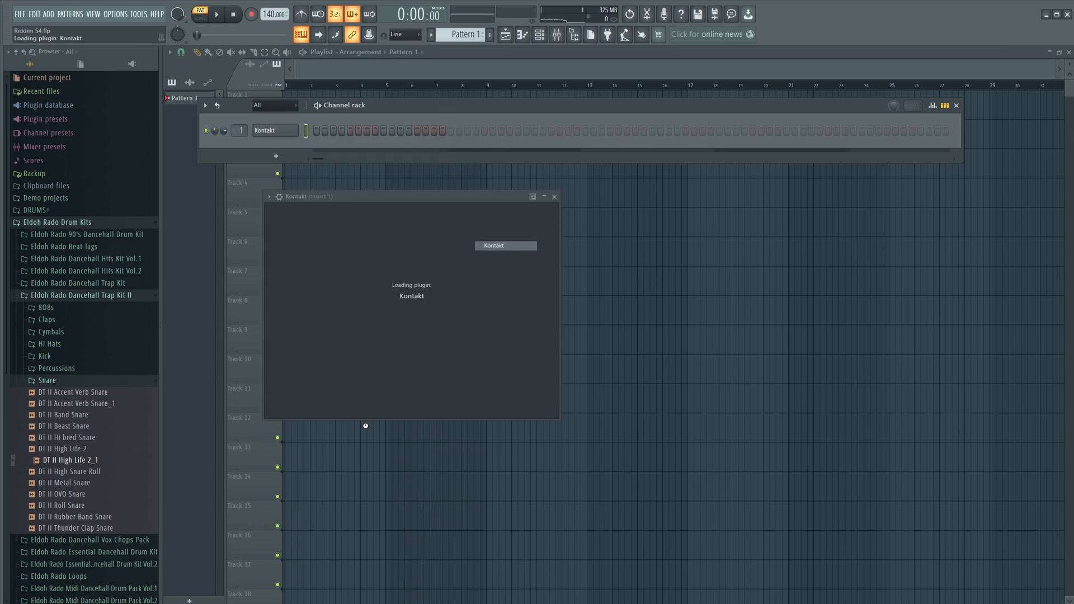
- Load the 02. High Strings 8va Sustains instrument from the Berlin Orchestra Inspire library into Kontakt
drag(436, 259, 440, 402)
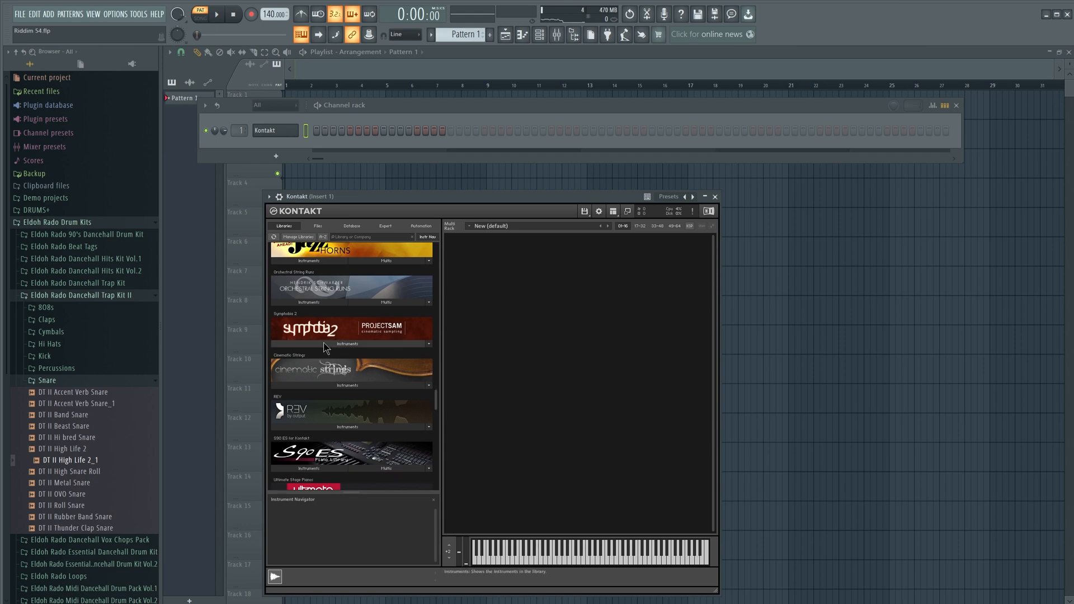
drag(436, 399, 433, 444)
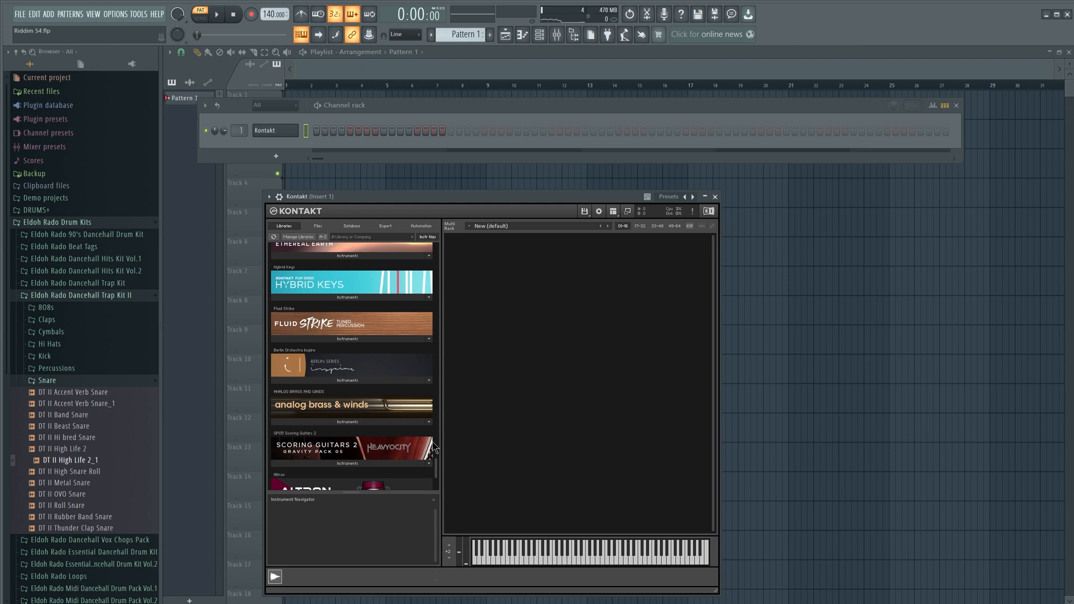
click(344, 381)
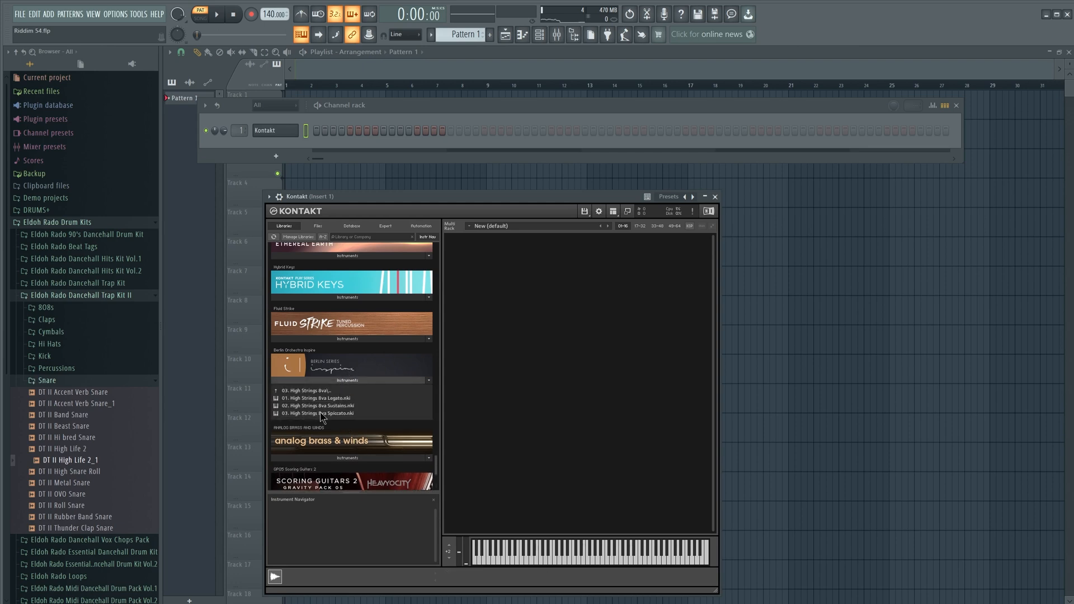
click(323, 414)
click(324, 406)
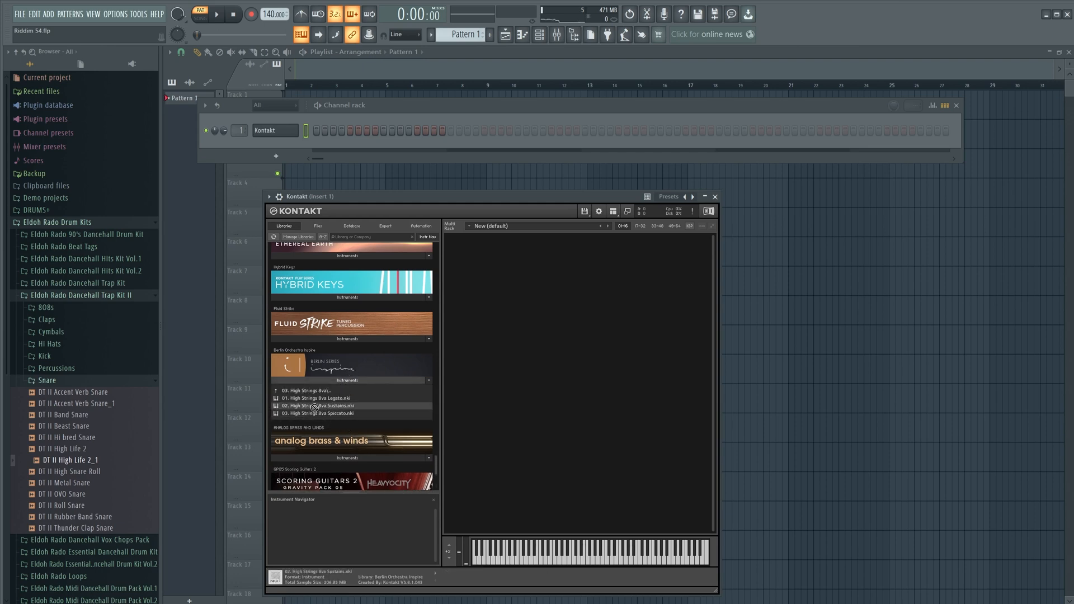
drag(480, 370, 480, 372)
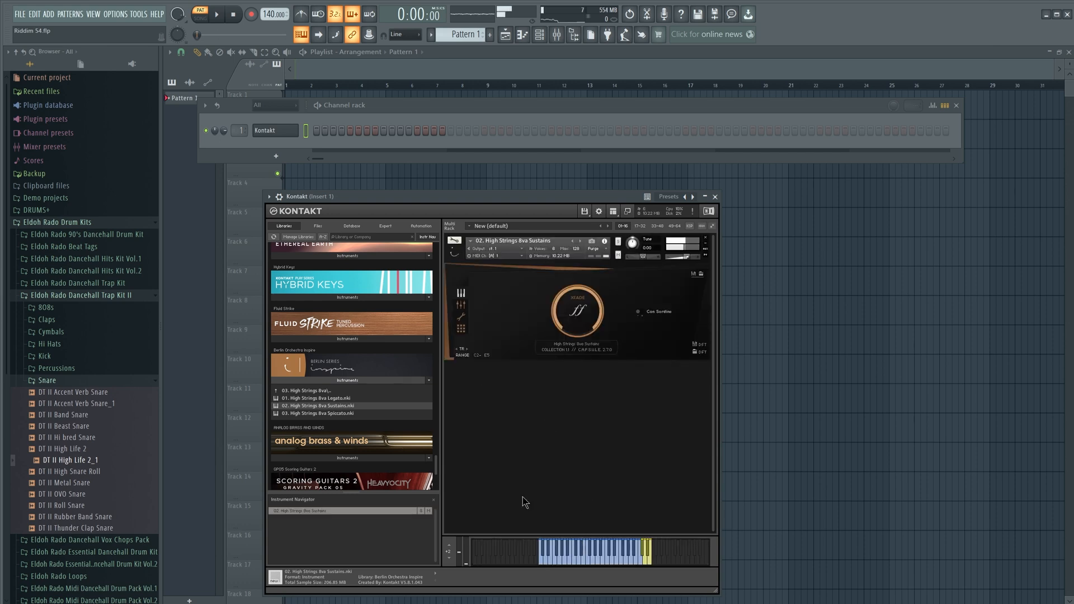
- Close the Kontakt window and set the project tempo to 100 BPM
click(279, 197)
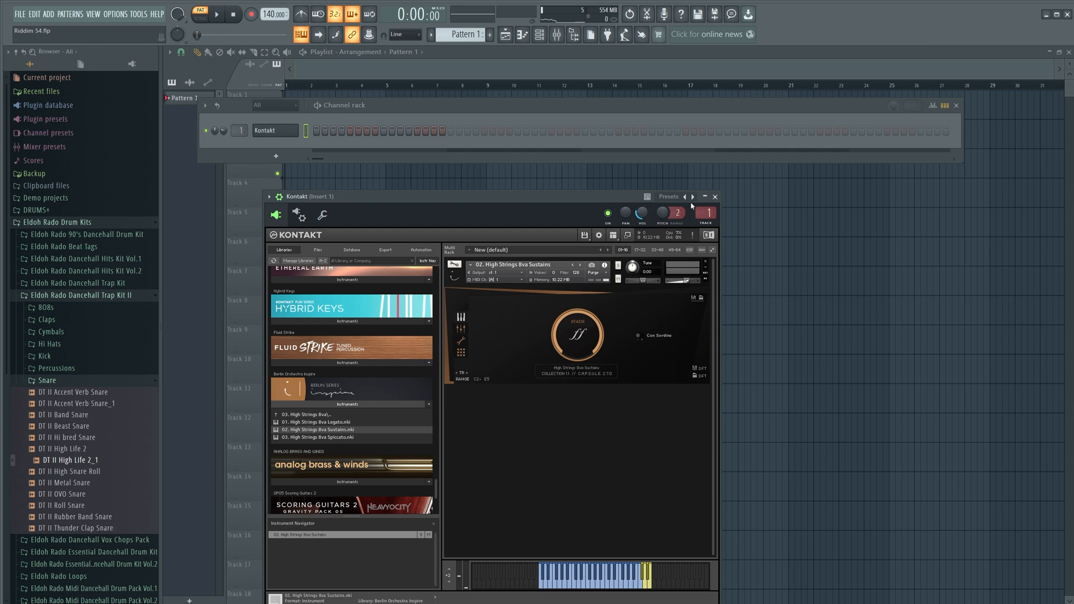
click(715, 197)
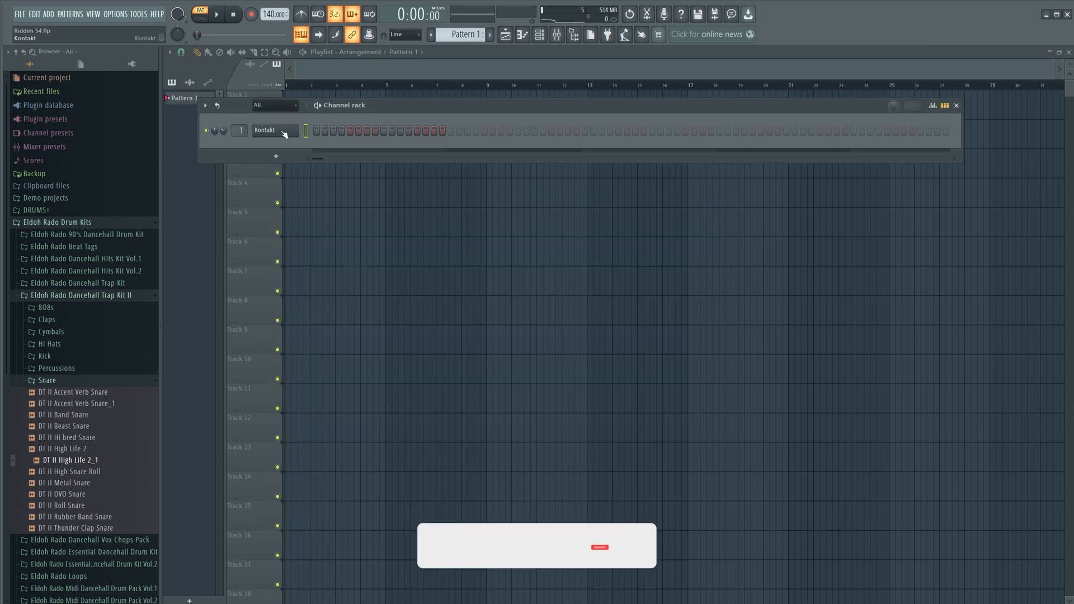
right_click(274, 20)
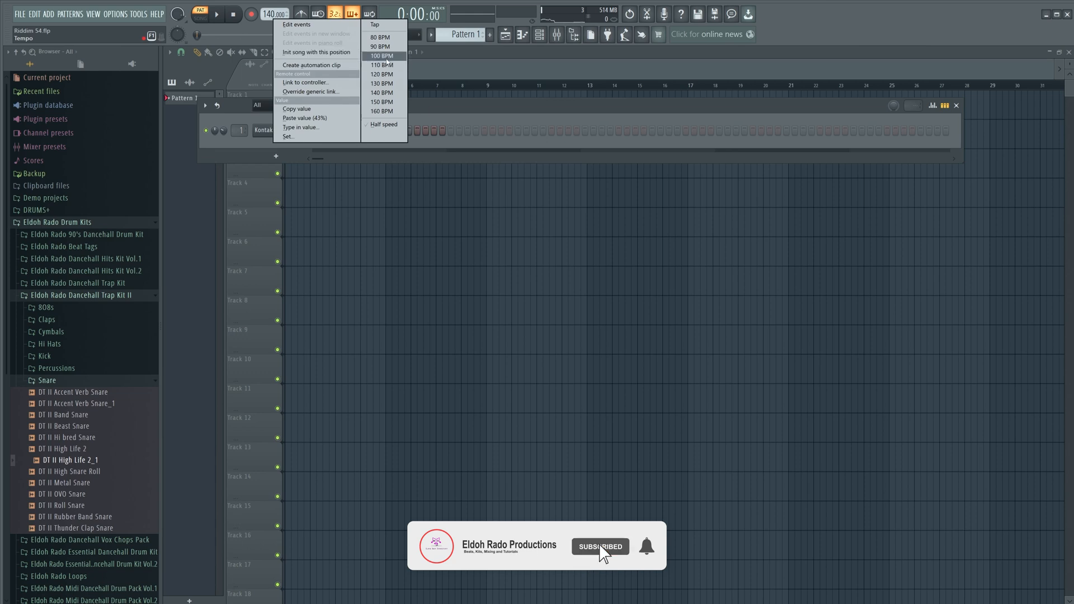
click(382, 55)
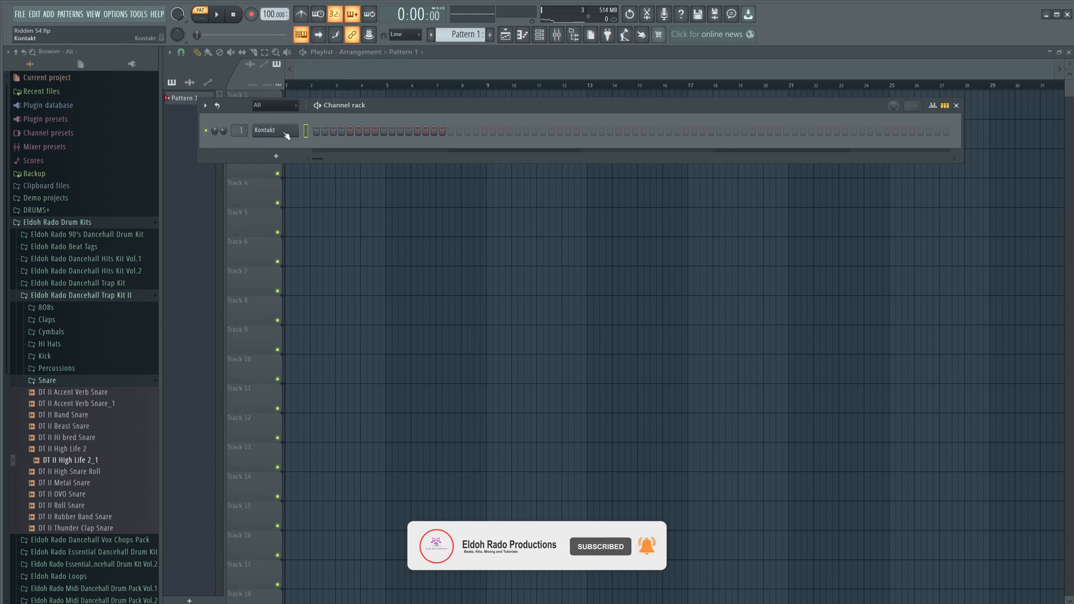
- In Kontakt's piano roll, build a D#4, G#4 and B4 chord at the start of bar 1 and delete the second D#4 note
right_click(287, 136)
click(320, 130)
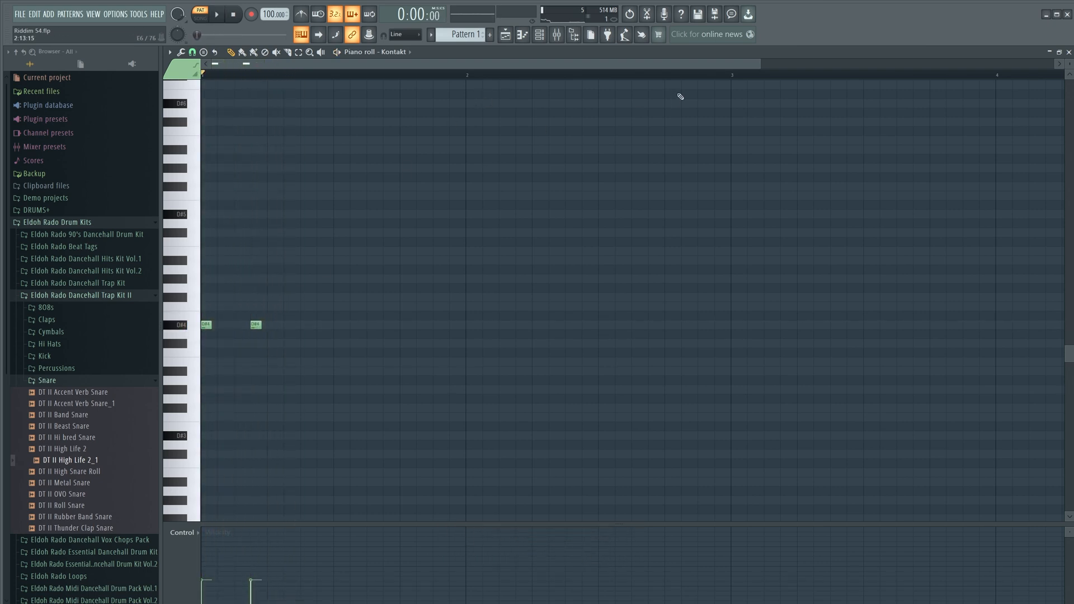
drag(758, 60, 576, 63)
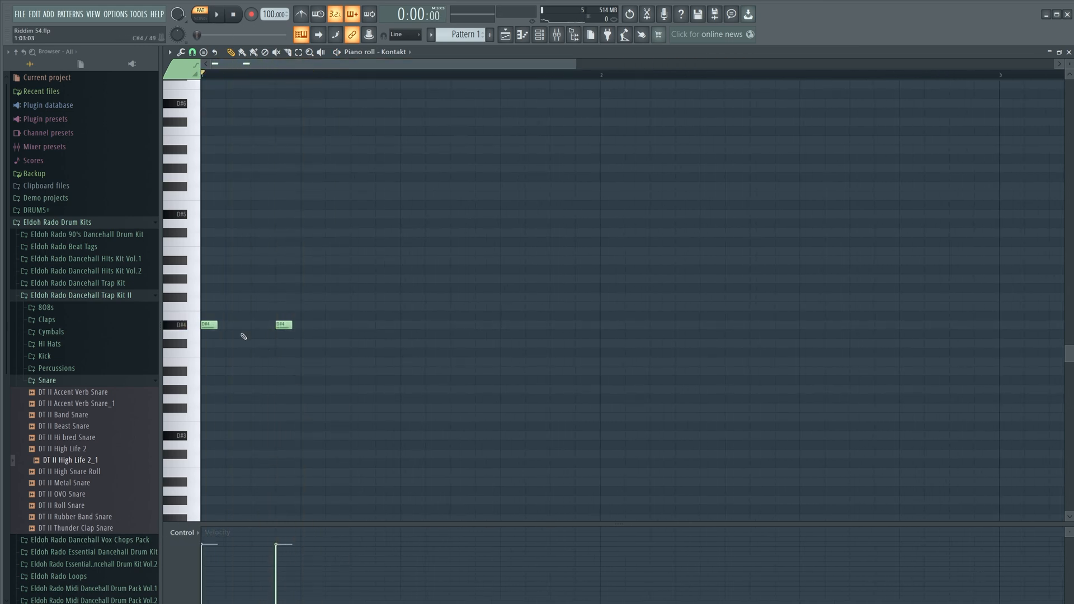
click(216, 277)
drag(209, 237, 208, 256)
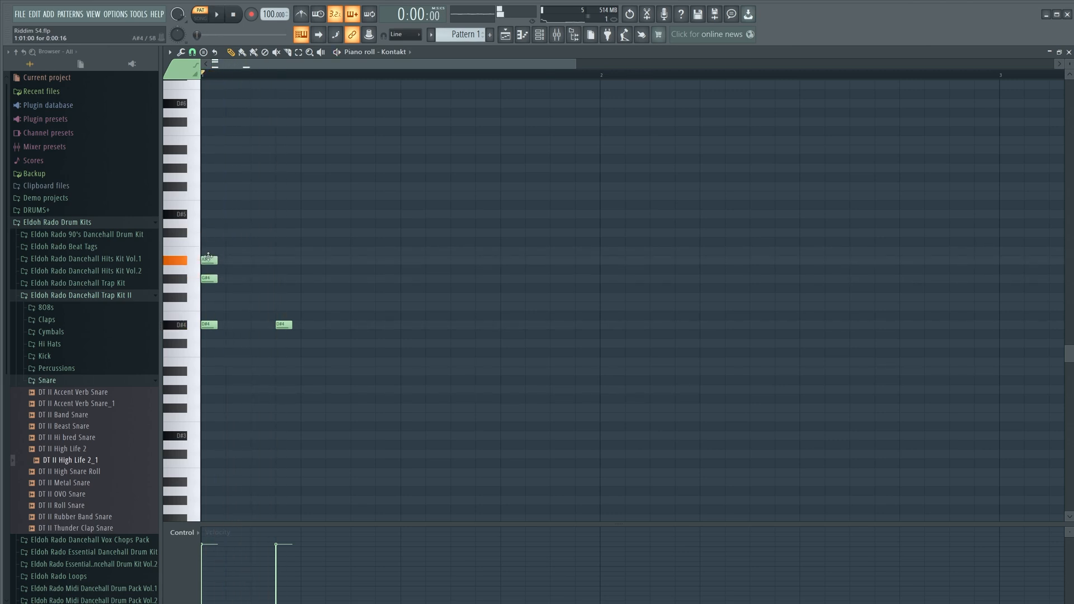
key(space)
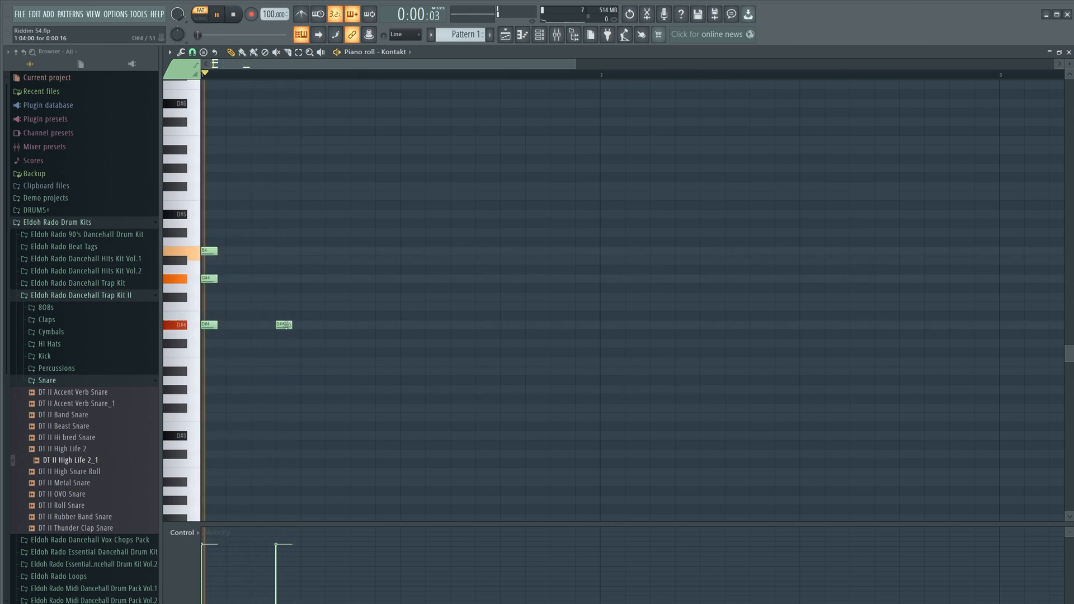
right_click(284, 325)
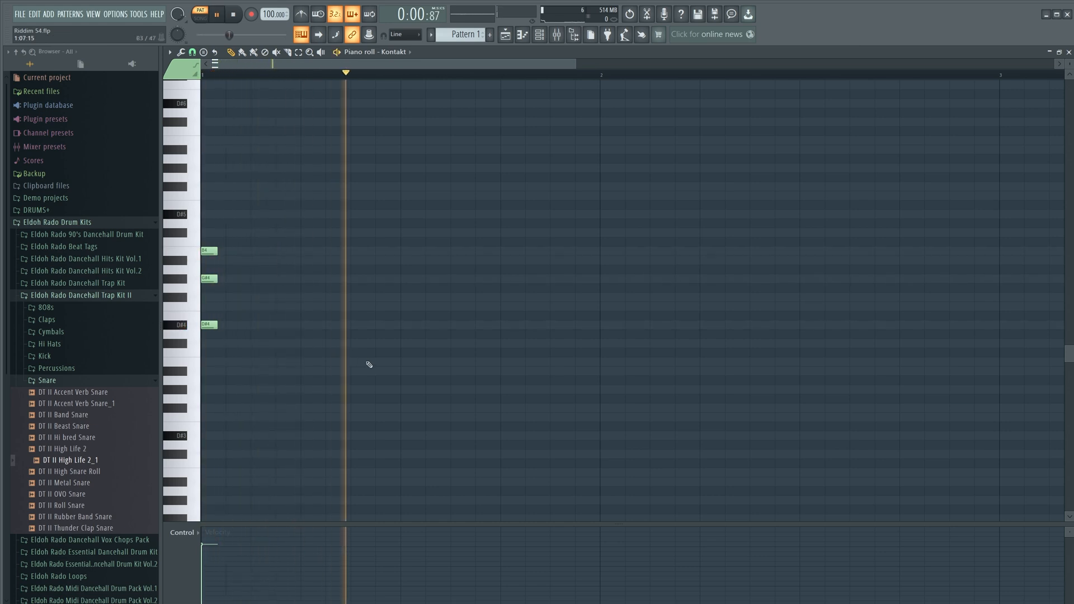
key(space)
- Copy the opening chord to 1:12:00 and again to 1:15:00, auditioning the pattern
drag(266, 385, 479, 250)
key(space)
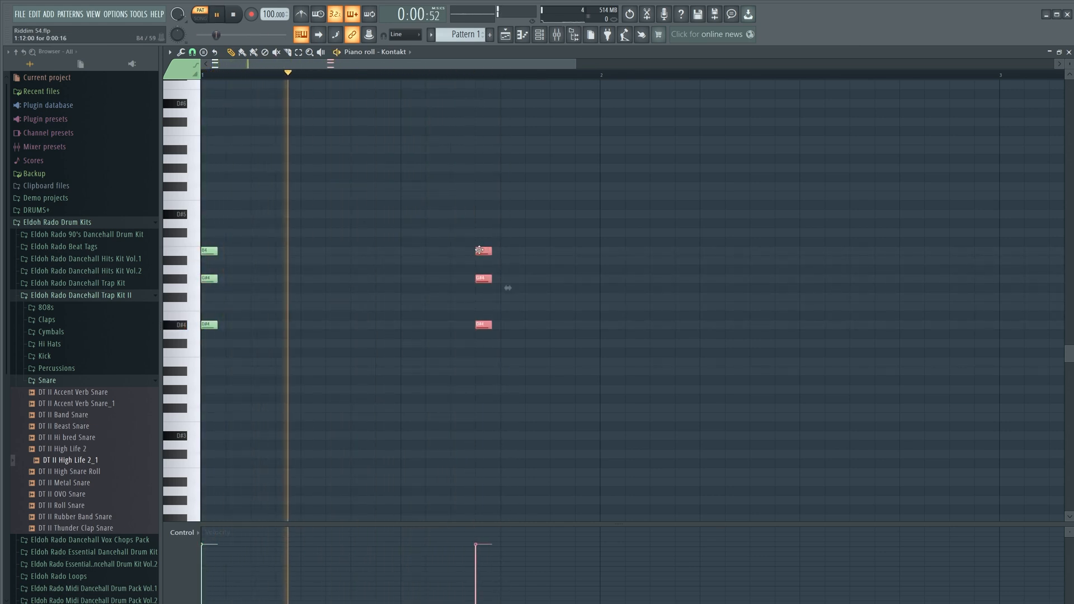
key(space)
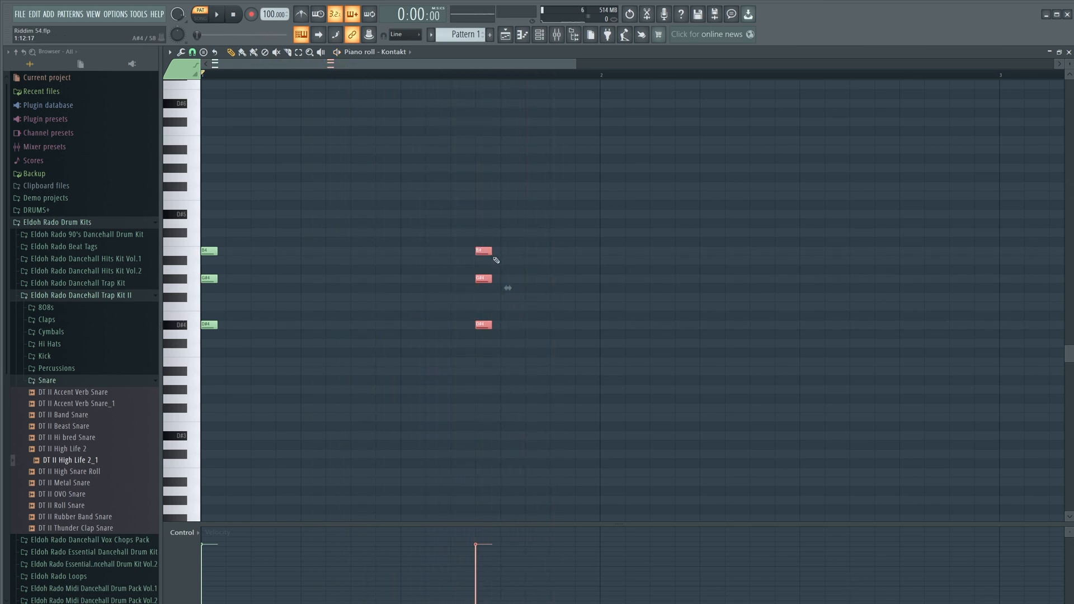
drag(487, 254, 563, 253)
key(space)
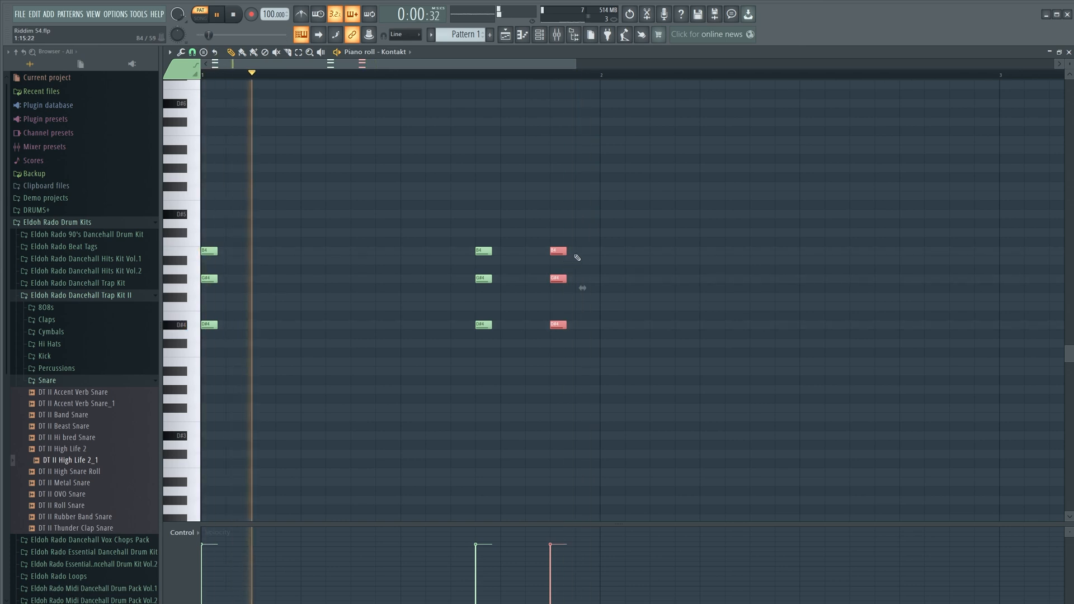
key(space)
- Change the third chord in bar 1 to C#4, F#4 and A#4 and audition the result
key(ctrl+d)
key(space)
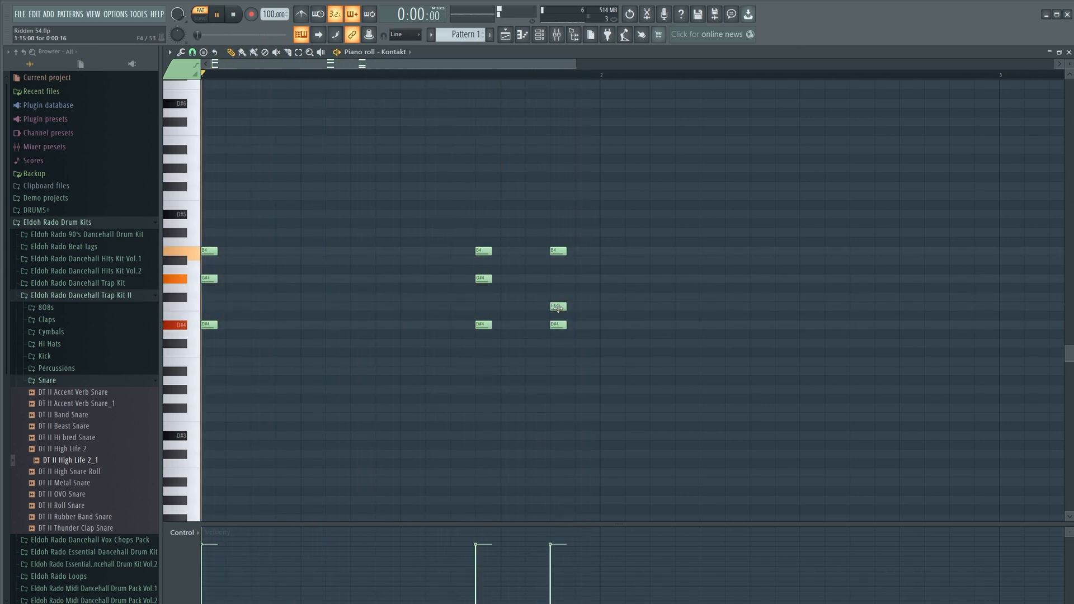
key(space)
key(space)
key(space)
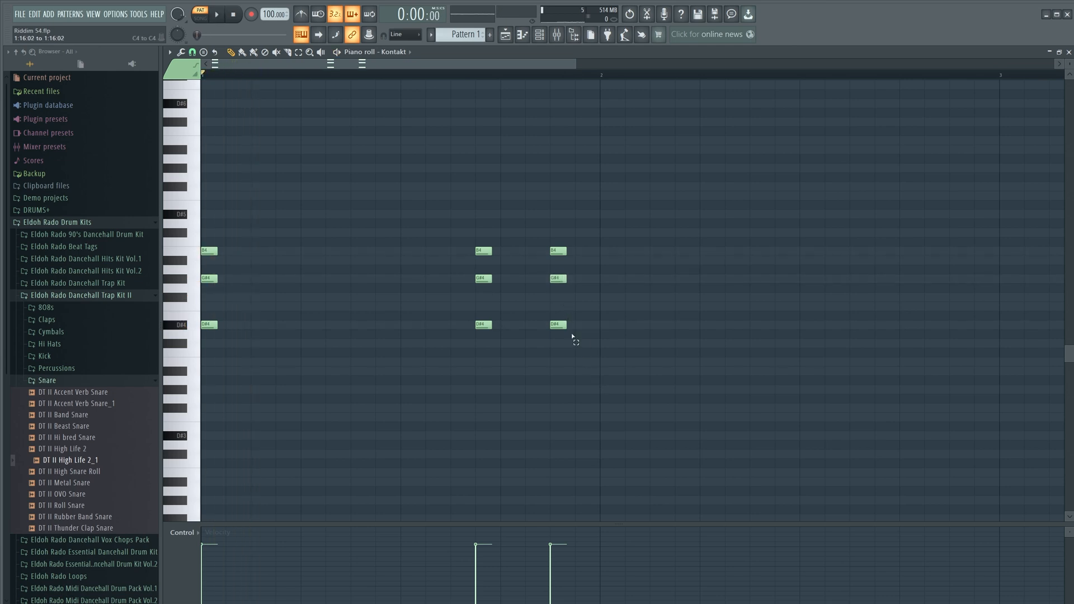
drag(578, 355, 541, 202)
drag(558, 251, 559, 263)
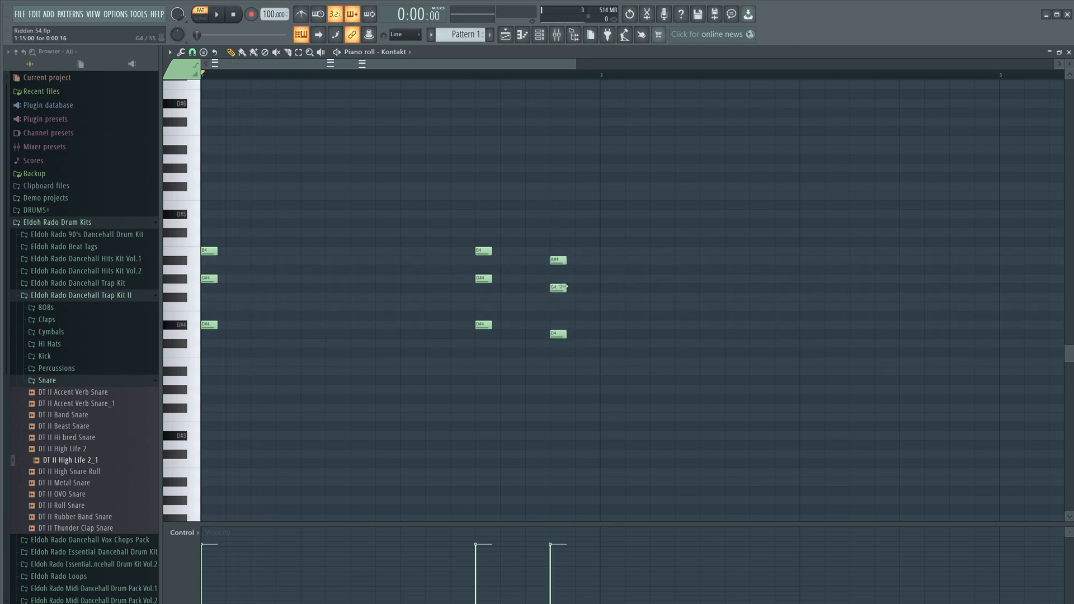
right_click(557, 335)
key(space)
drag(558, 353, 558, 343)
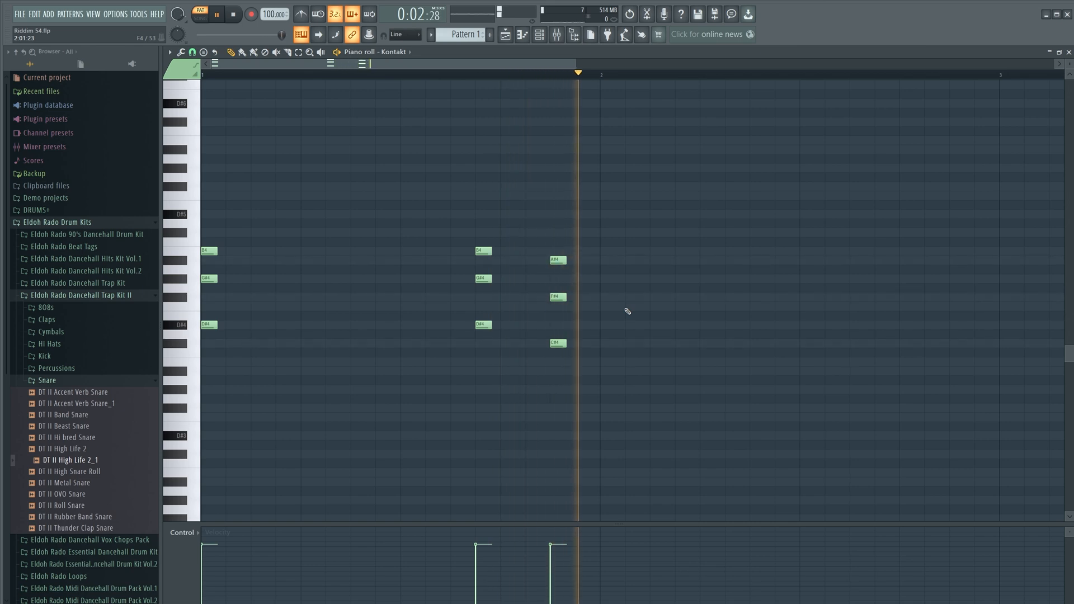
key(space)
- Duplicate all of bar 1's chords into bar 2 and play them back
scroll(586, 79, down, 3)
key(ctrl+a)
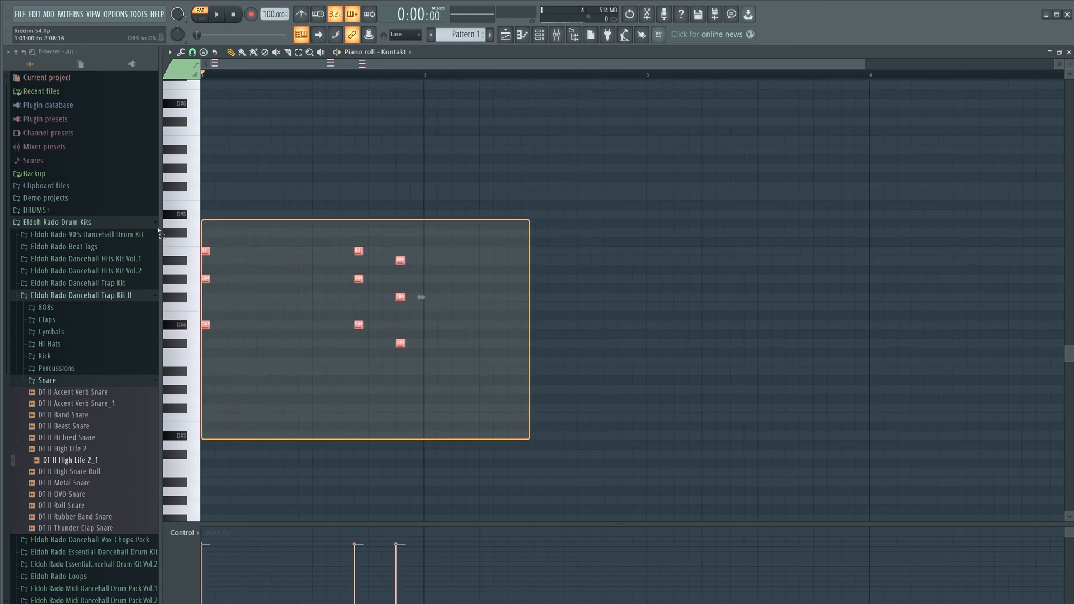
mouse_move(205, 253)
shift+mouse_down()
mouse_move(540, 252)
mouse_move(430, 252)
shift+mouse_up()
key(space)
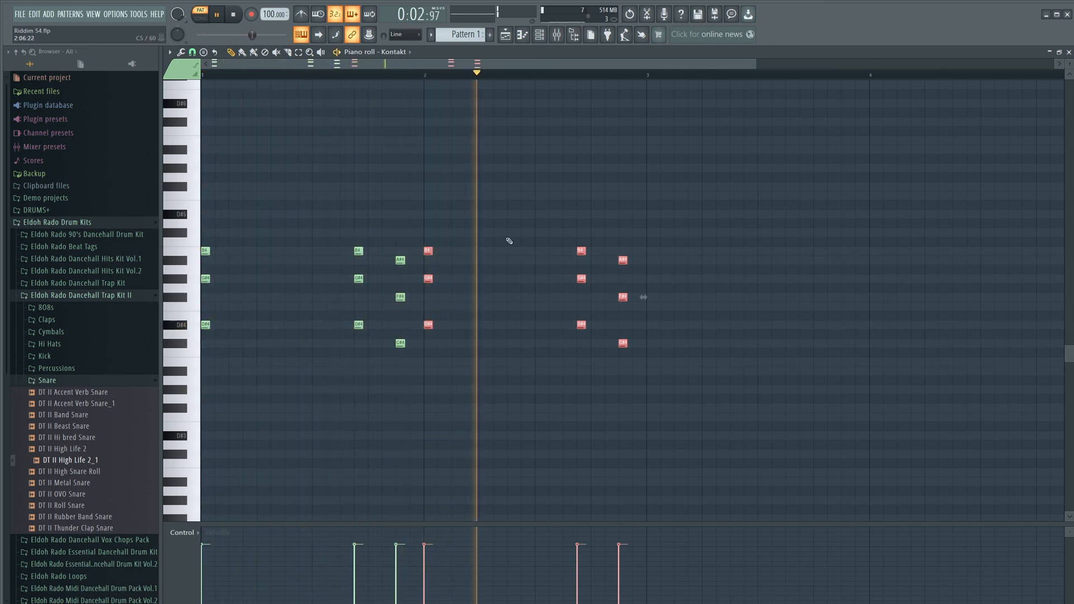
key(space)
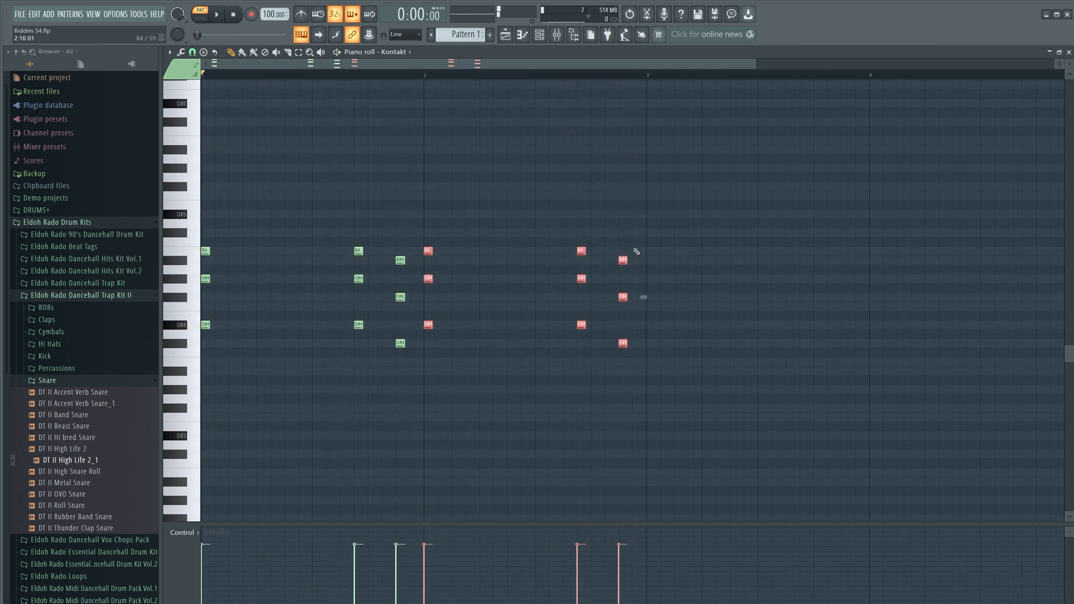
- Raise the top note of bar 2's last chord to C#5 and audition the change
ctrl+click(636, 252)
key(space)
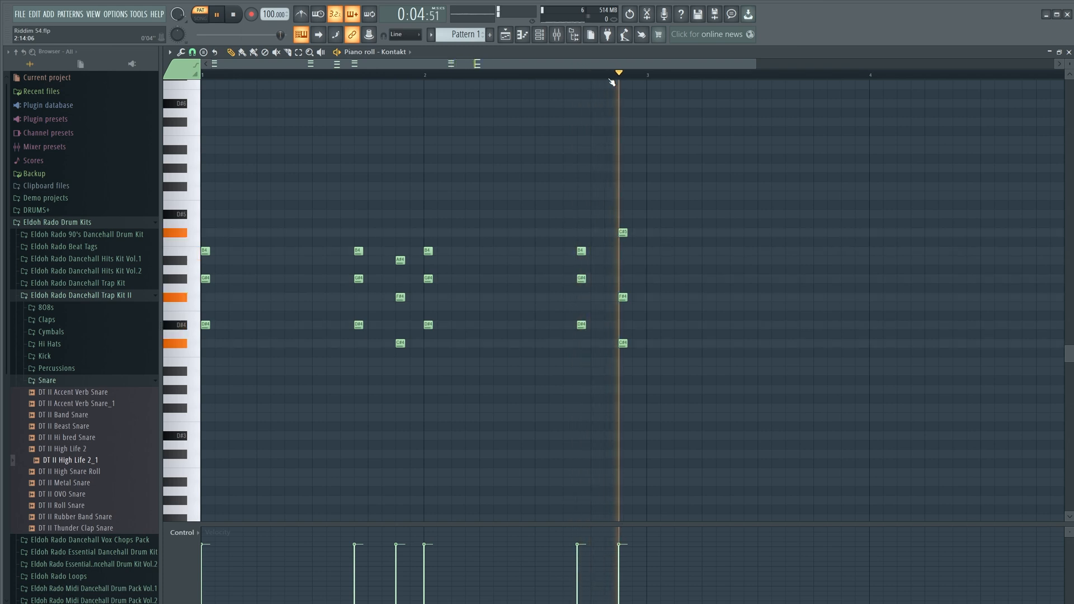
key(space)
- Duplicate the two-bar chord progression into bars 3 and 4 and play it back
drag(698, 492, 155, 210)
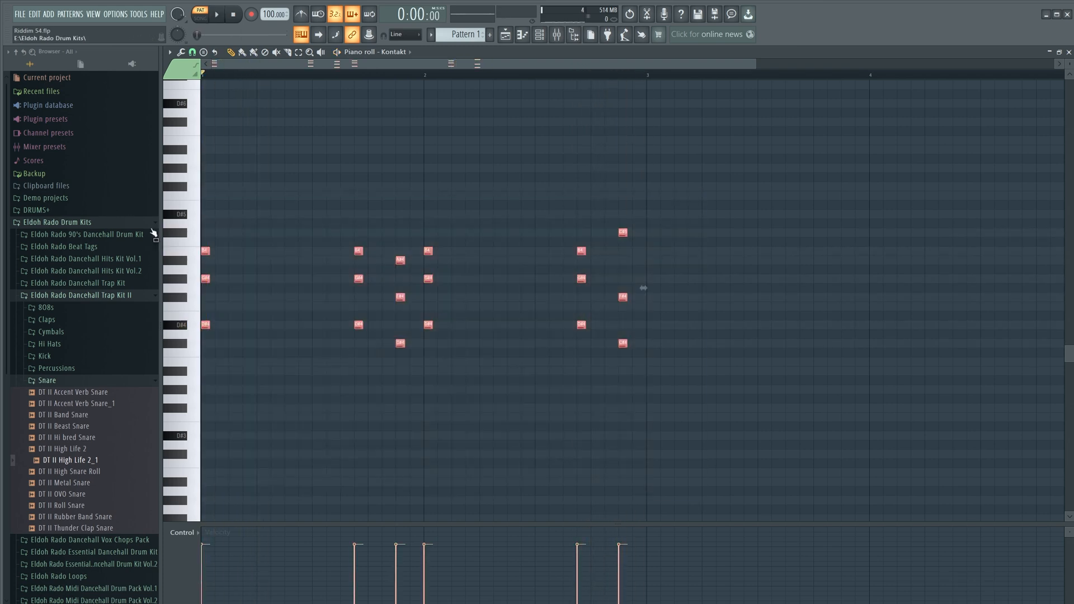
key(ctrl+b)
key(space)
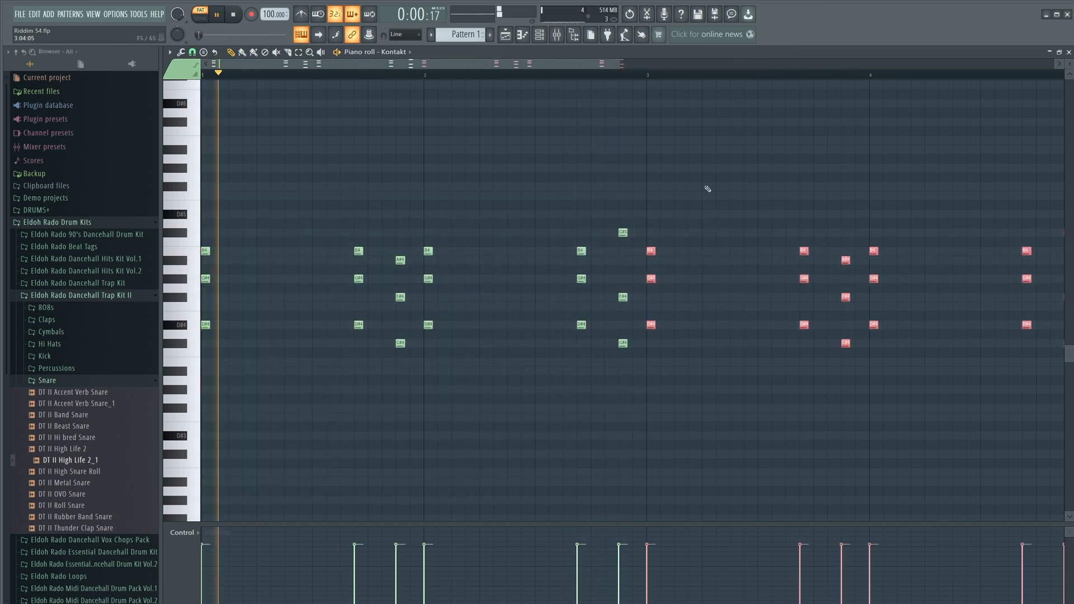
drag(579, 64, 632, 65)
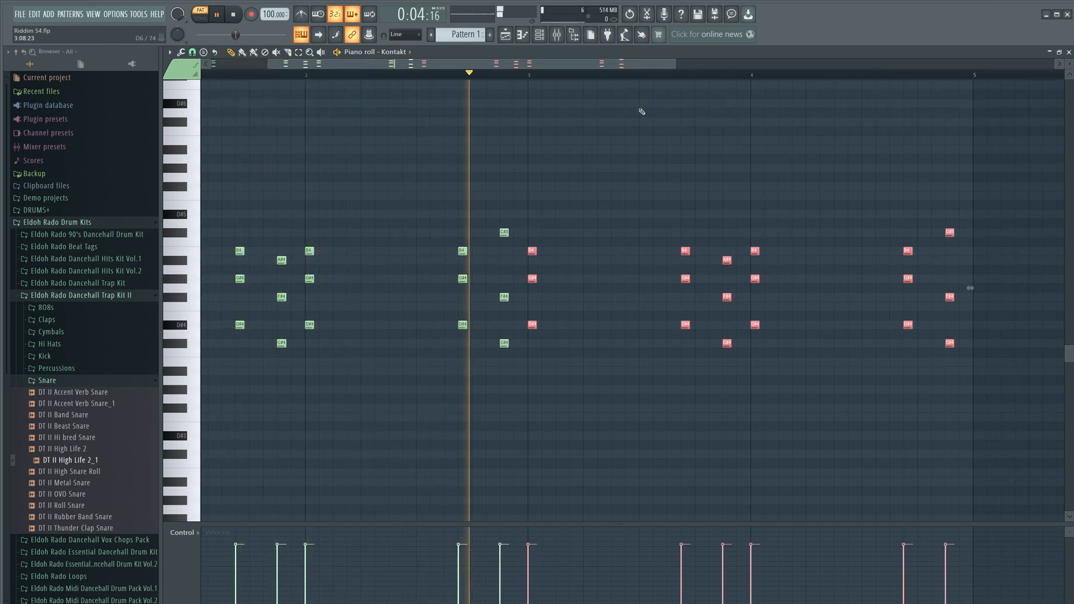
key(space)
- Try different pitches for the middle note of bar 3's first chord, settle on A#4, and audition the change
click(551, 260)
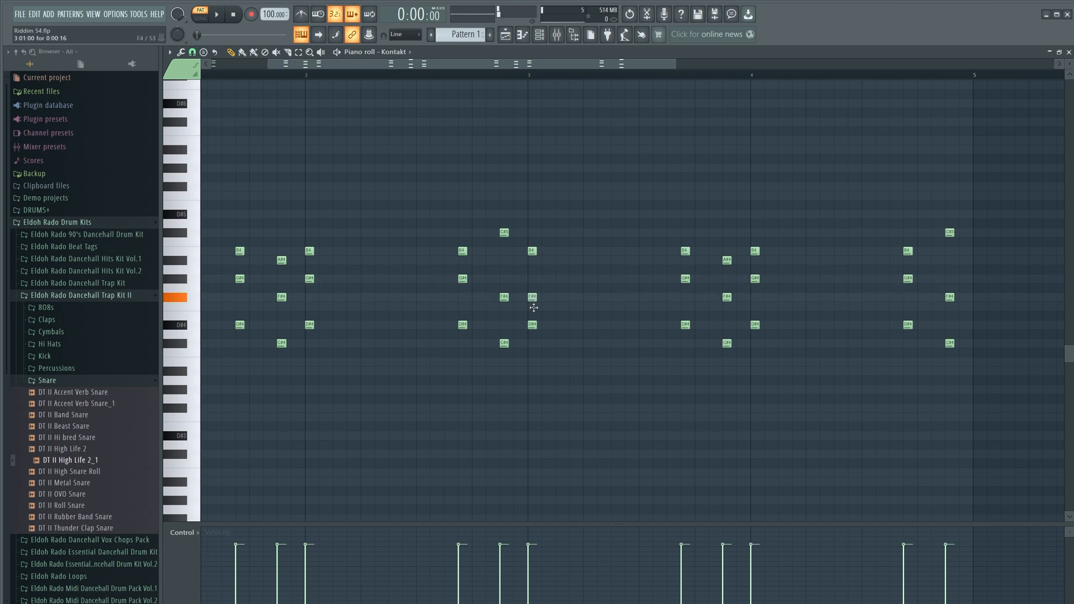
key(space)
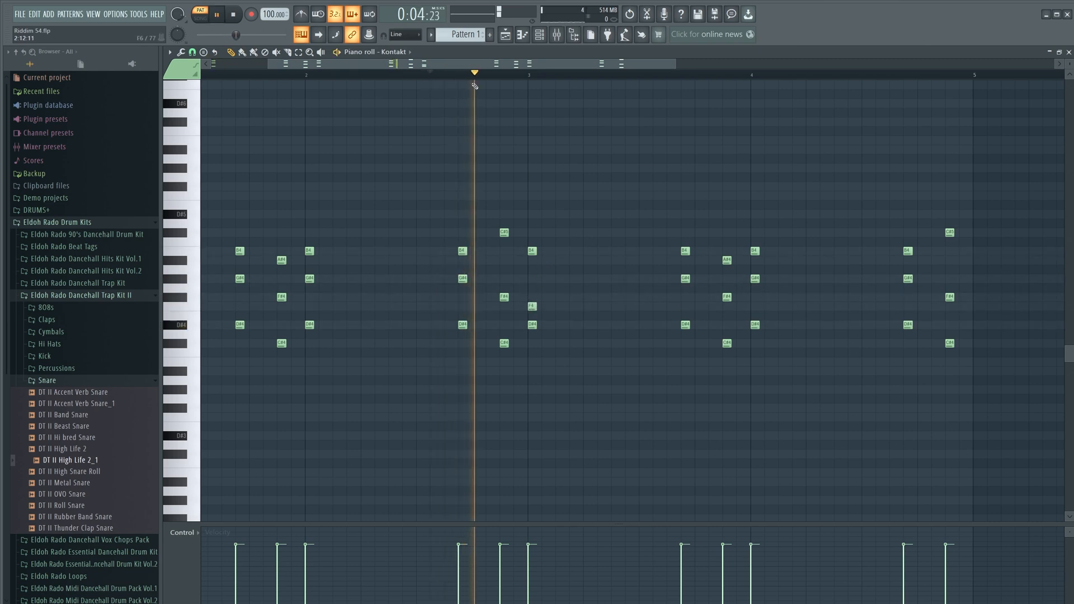
key(space)
drag(532, 307, 532, 264)
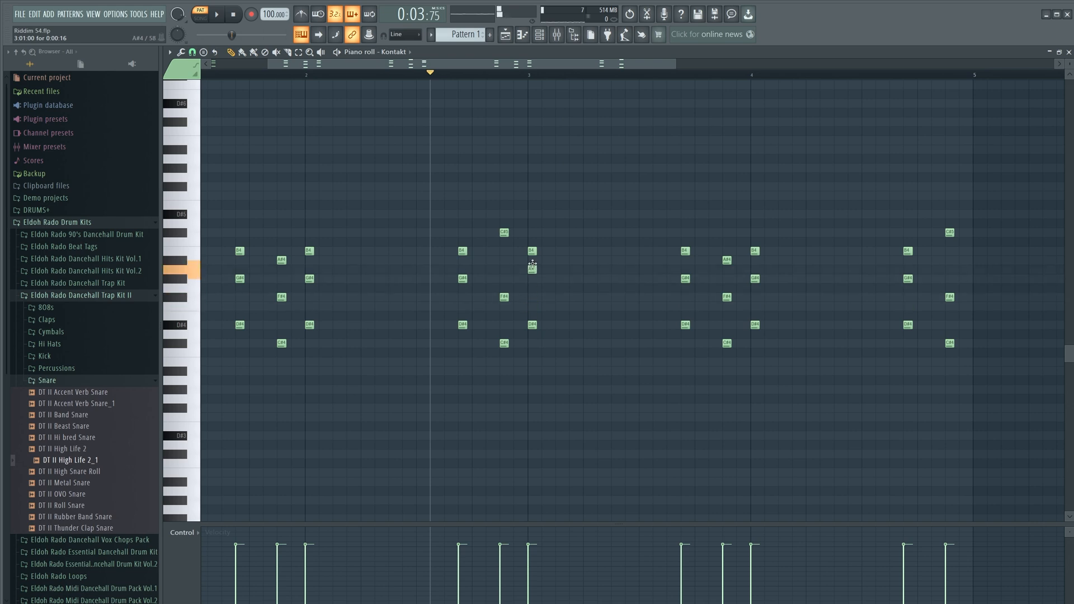
key(space)
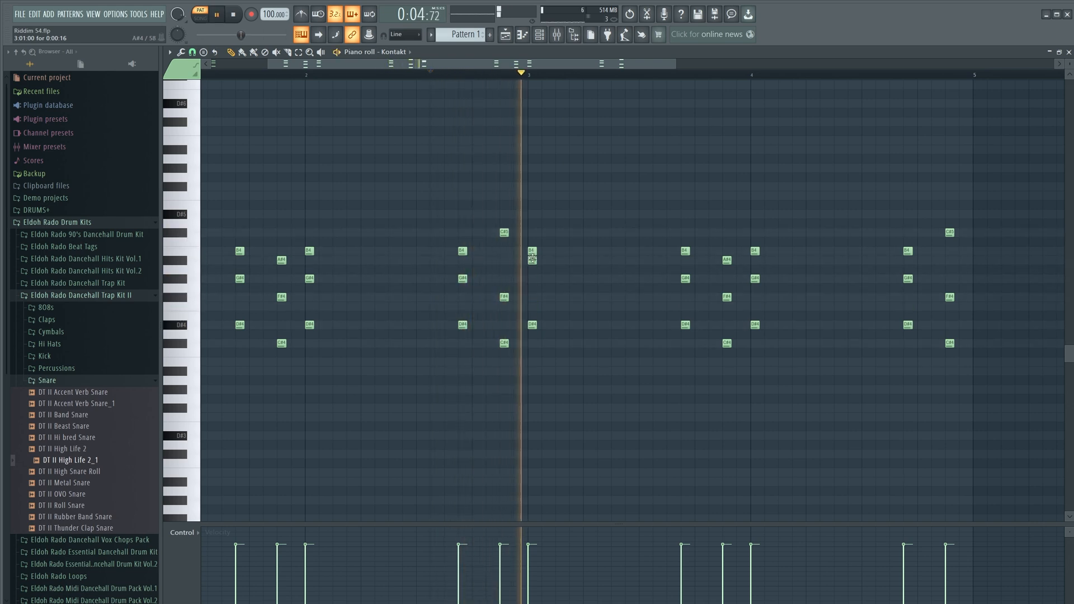
key(space)
- Raise the top note of bar 3's first chord to C#5 and play the progression back
drag(532, 259, 535, 278)
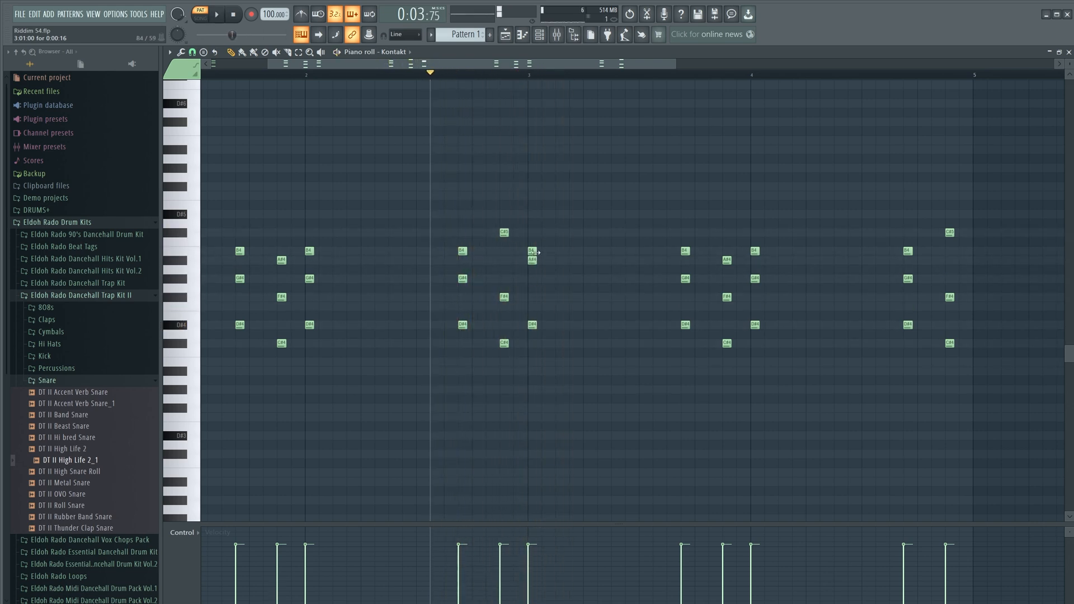
key(space)
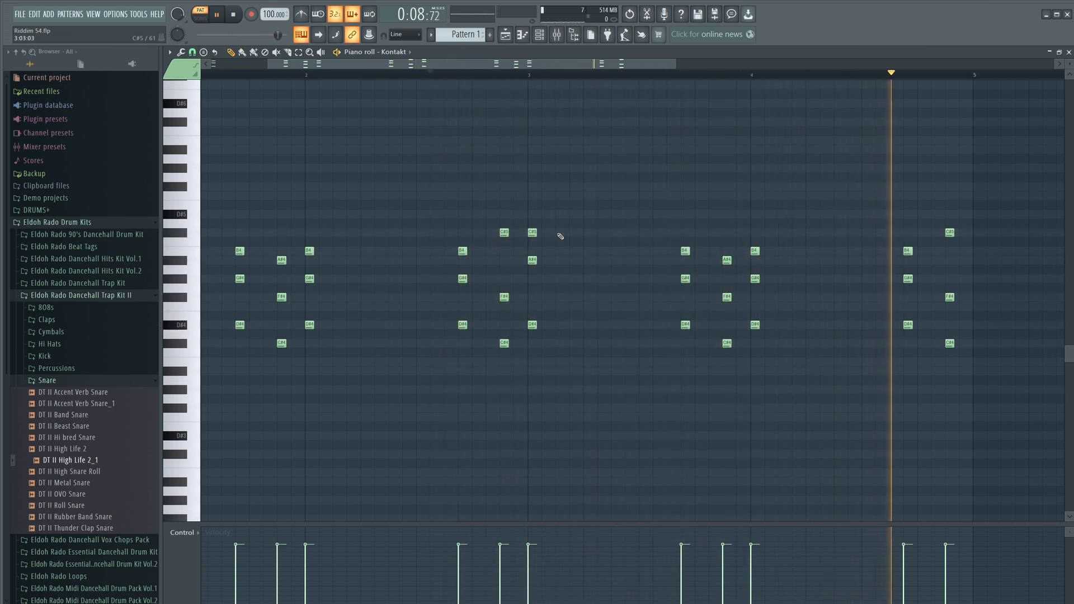
key(space)
click(251, 15)
key(space)
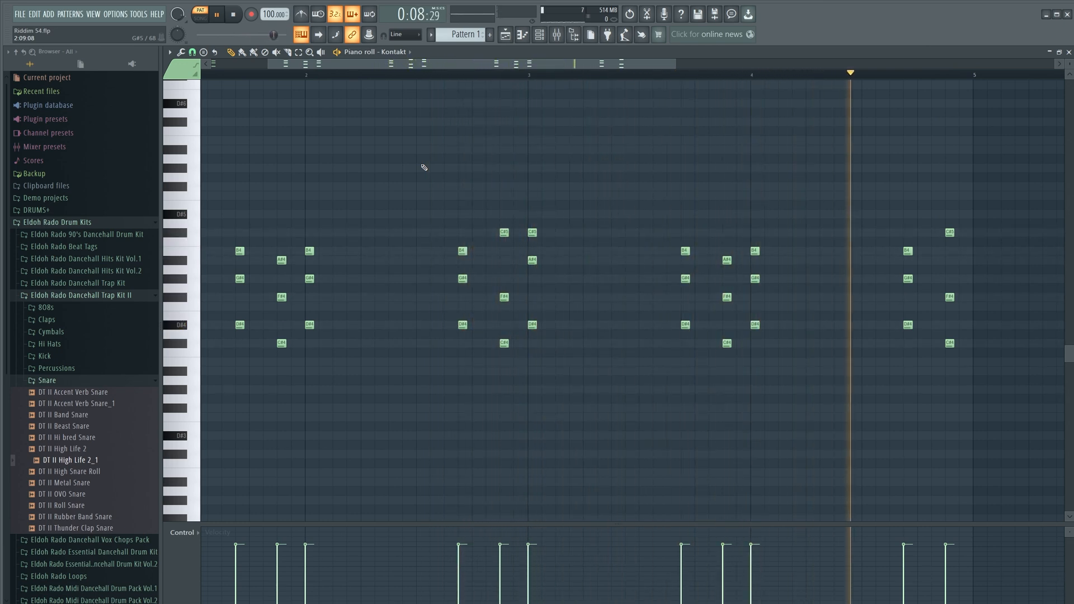
key(space)
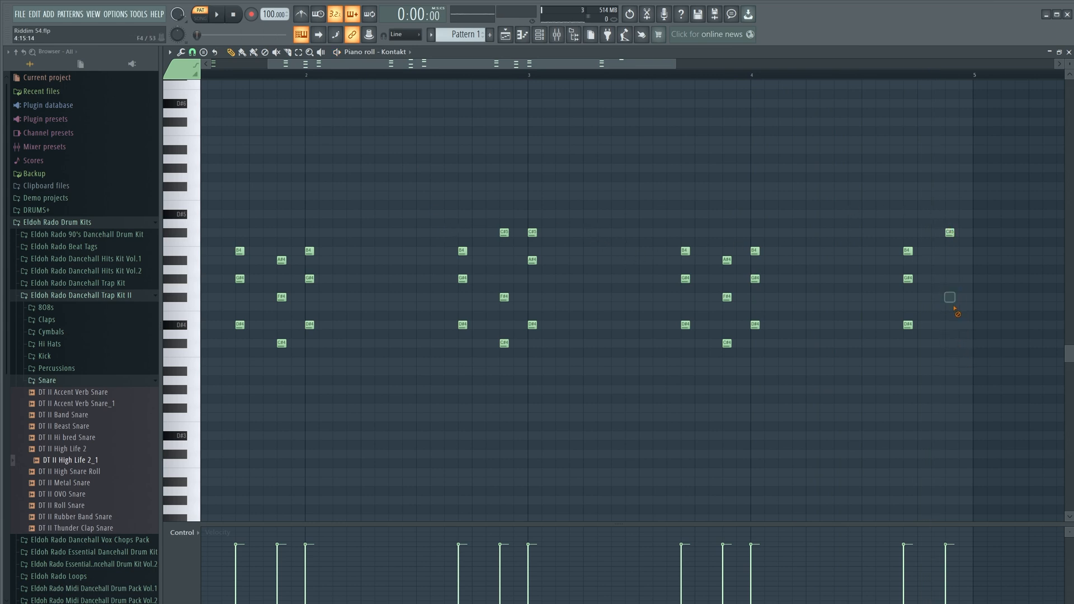
- Replace bar 4's last chord with a copy of bar 3's first chord (D#4, A#4, C#5) and audition both spots
drag(563, 395, 532, 231)
click(434, 71)
key(space)
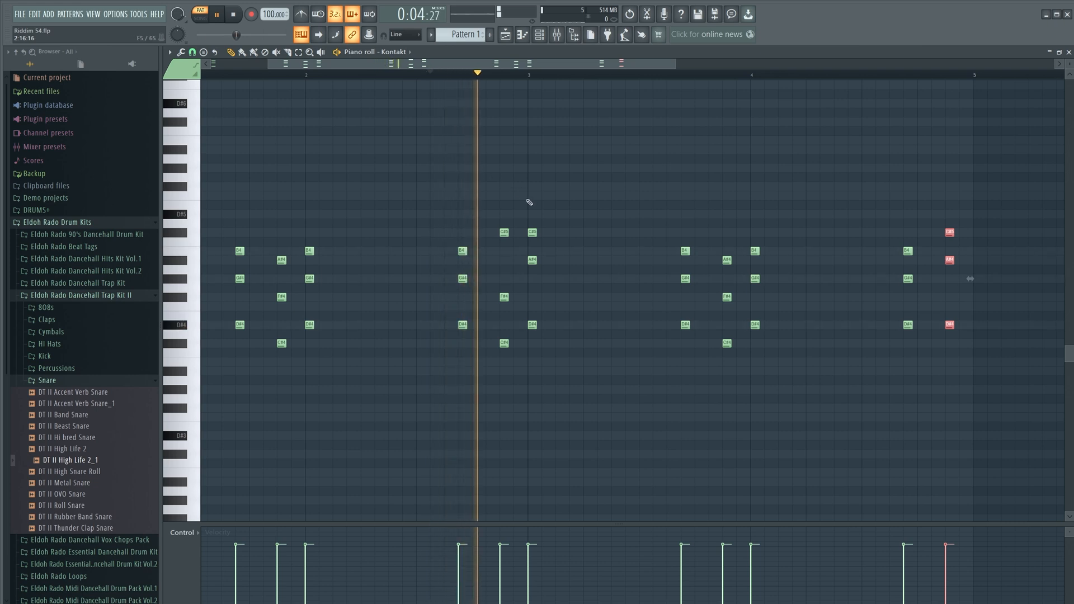
key(space)
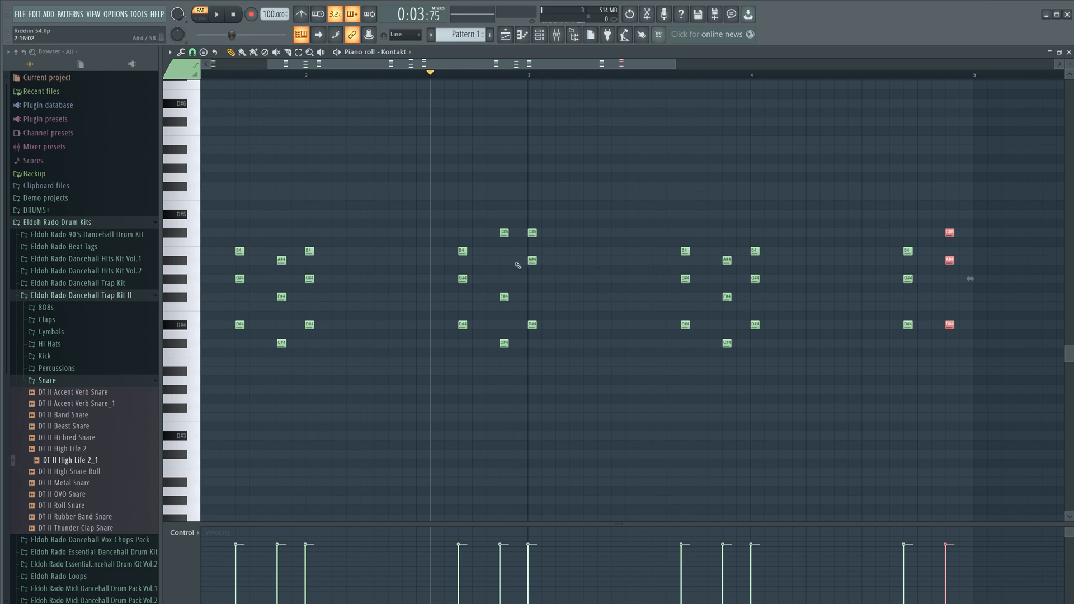
key(space)
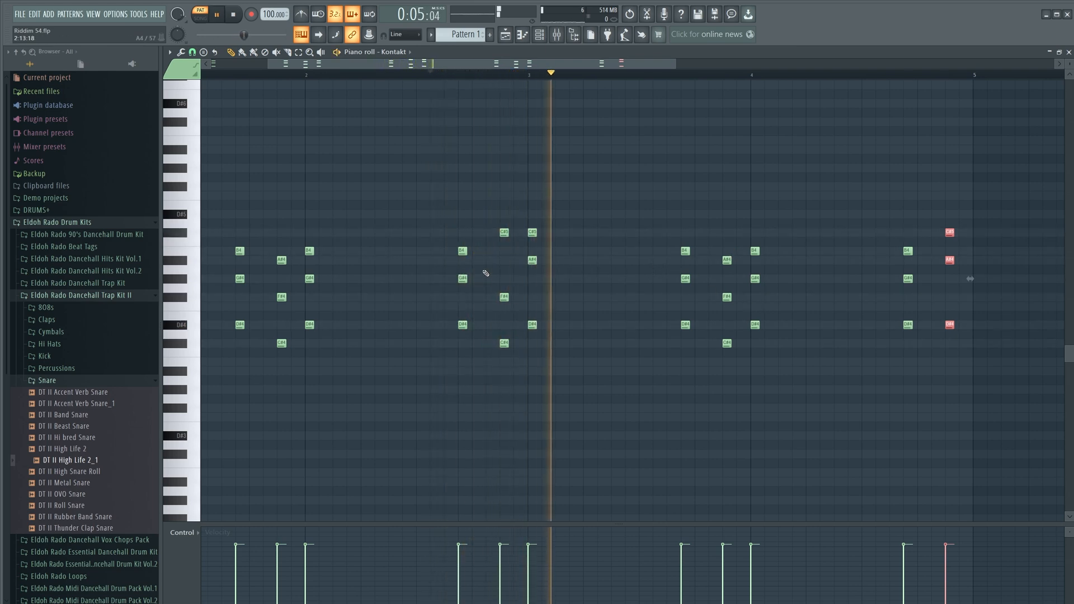
key(space)
- Replace bar 3's last two chords and bar 4's first chord with a copy of the three chords one bar earlier
drag(800, 376, 672, 194)
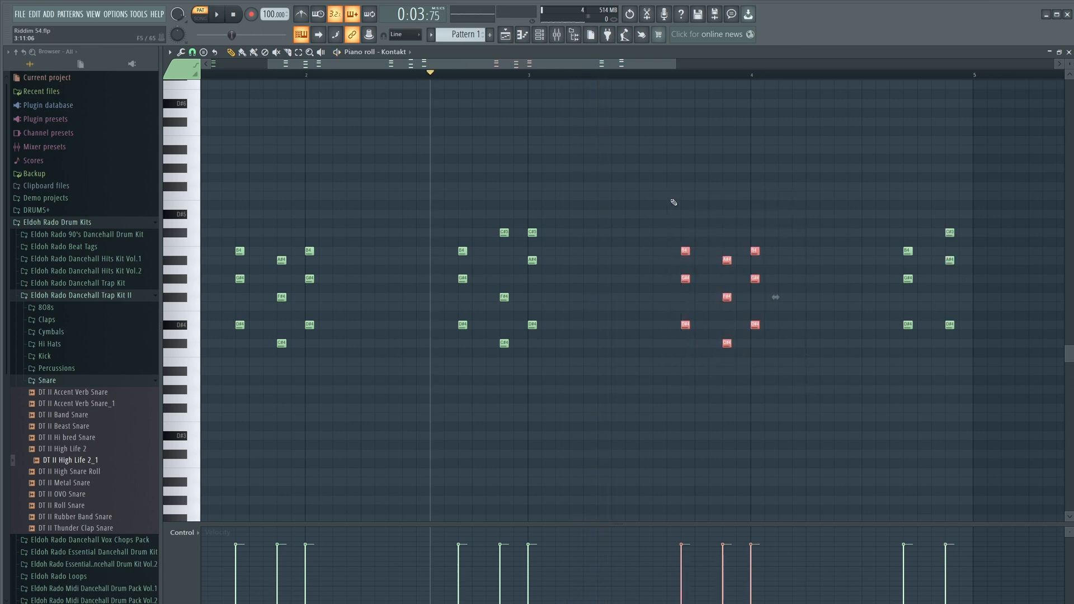
key(Delete)
drag(648, 412, 449, 211)
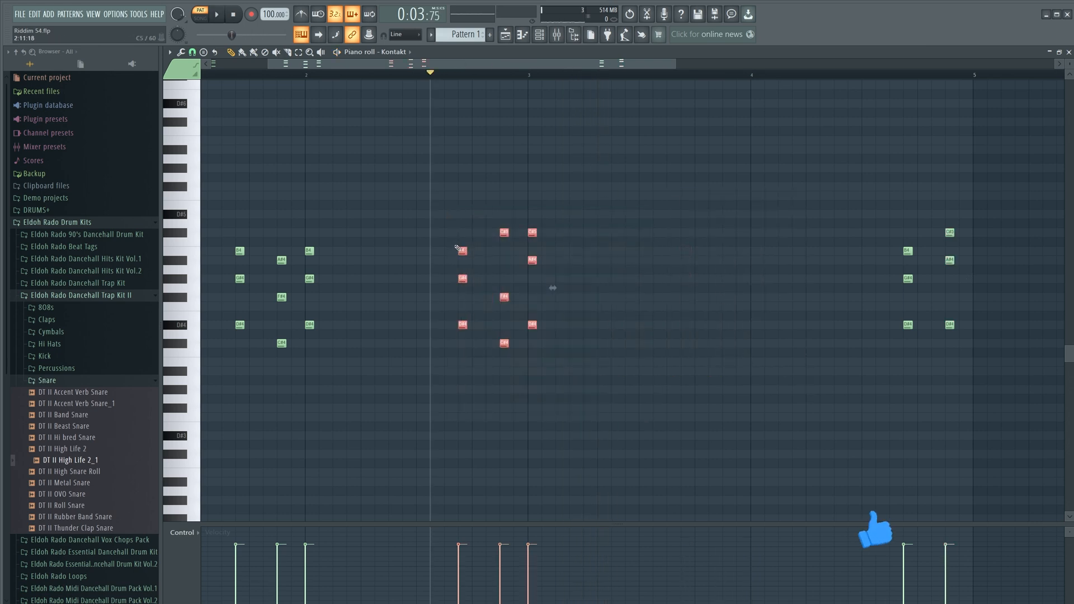
drag(465, 254, 690, 254)
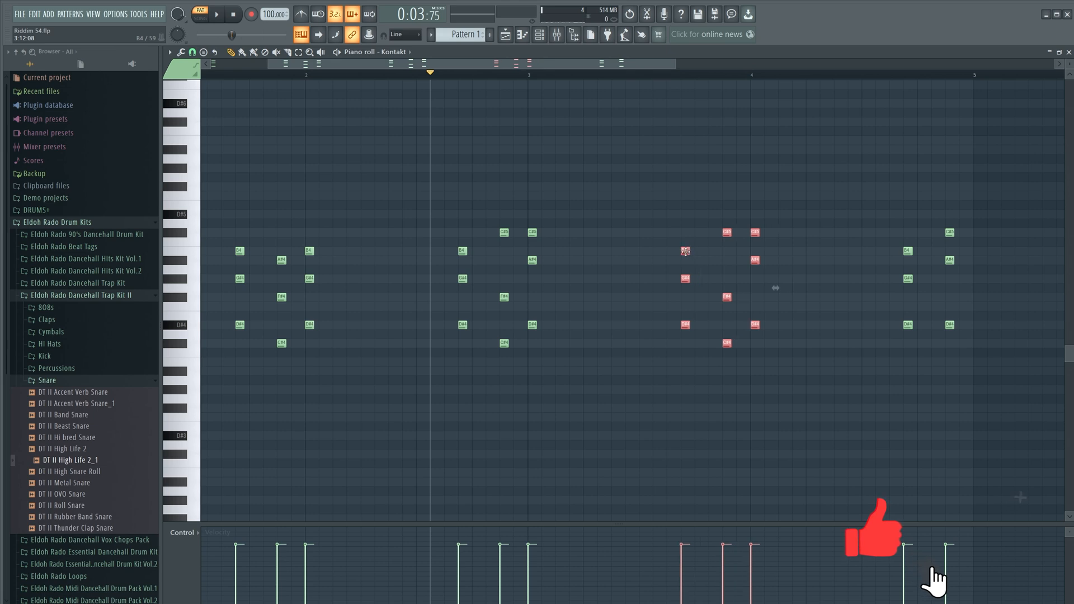
key(space)
key(space)
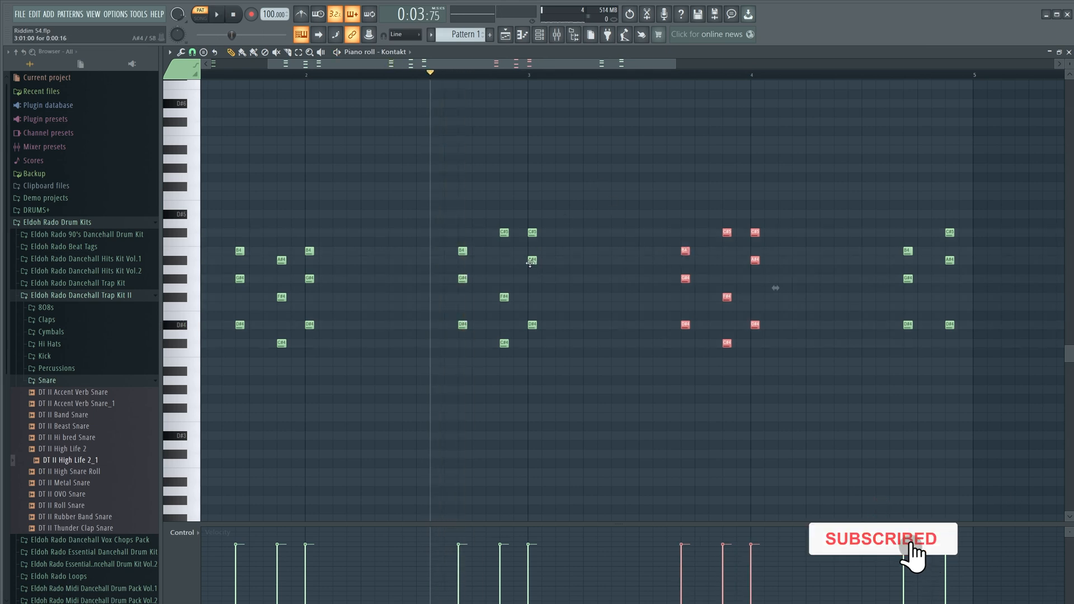
- Change bar 3's first chord to D#4, G#4 and B4, trying F#4 as its middle note, and audition the result
drag(532, 260, 532, 278)
drag(533, 232, 532, 251)
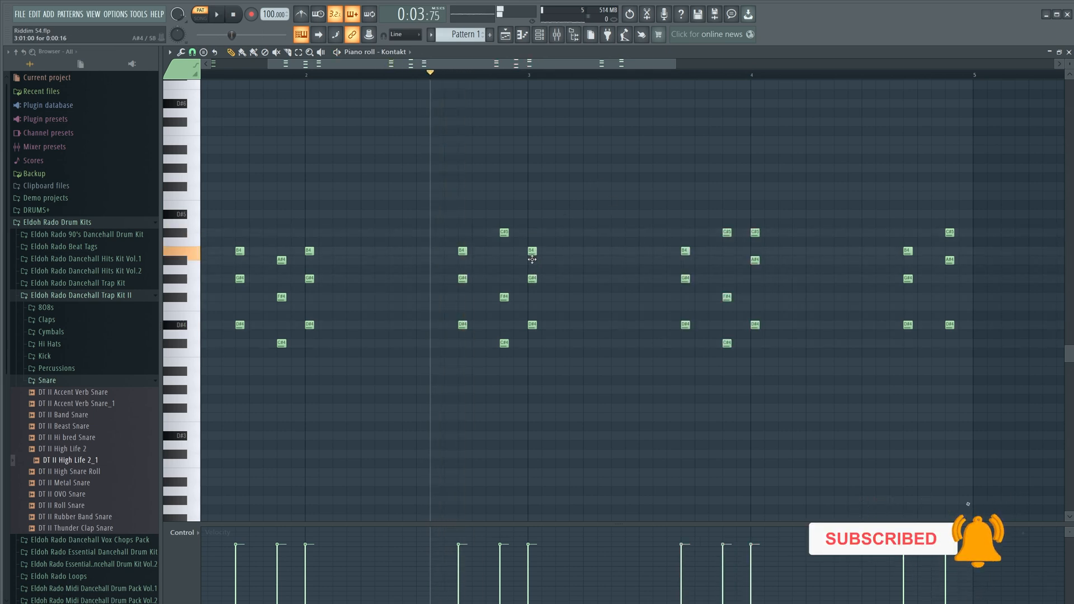
key(space)
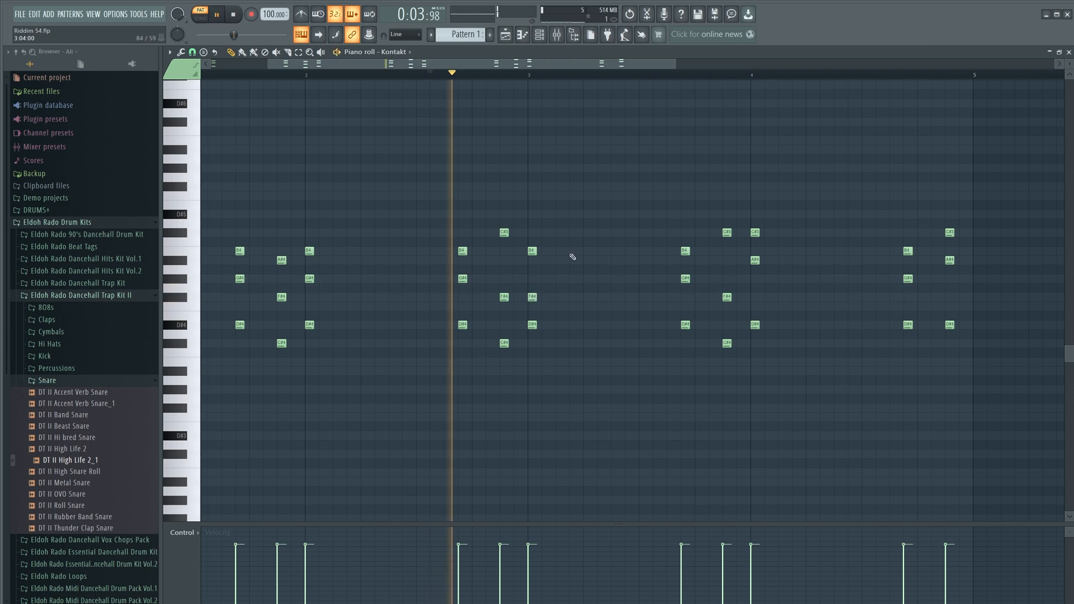
key(space)
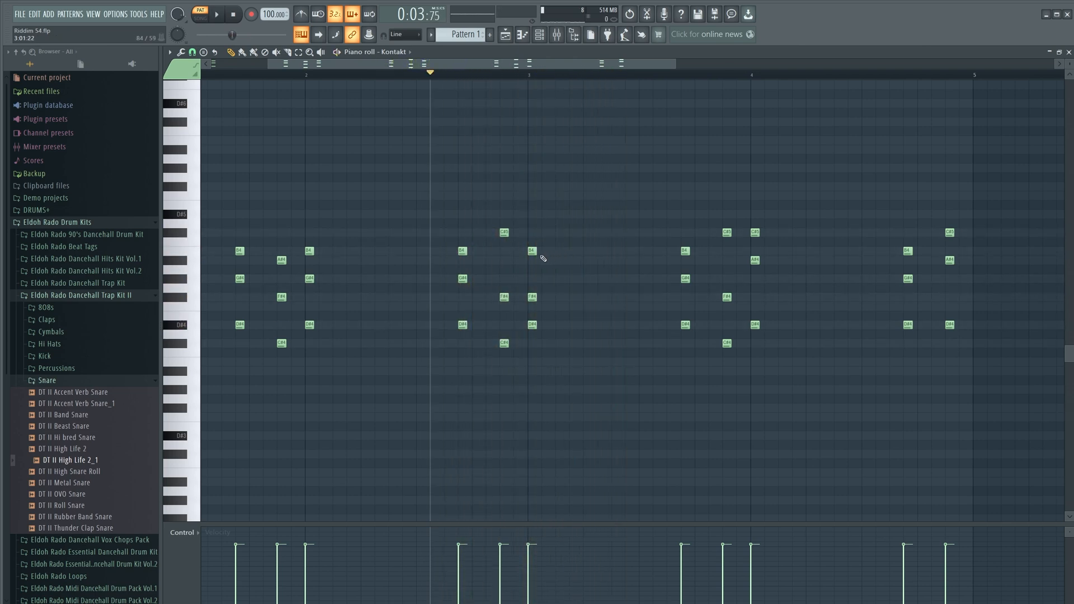
drag(483, 66, 423, 66)
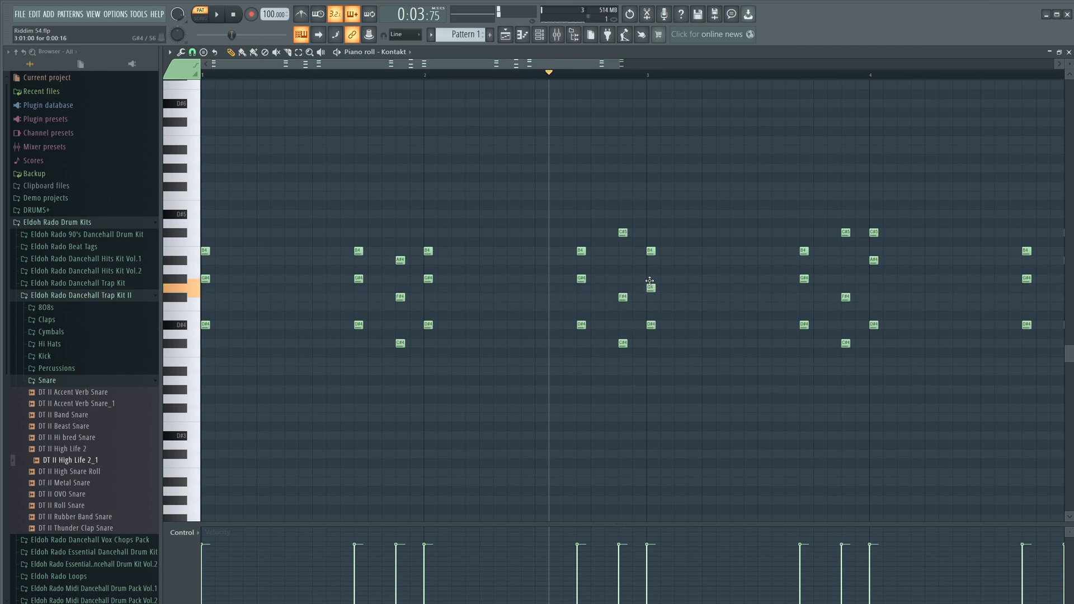
drag(650, 281, 650, 274)
key(space)
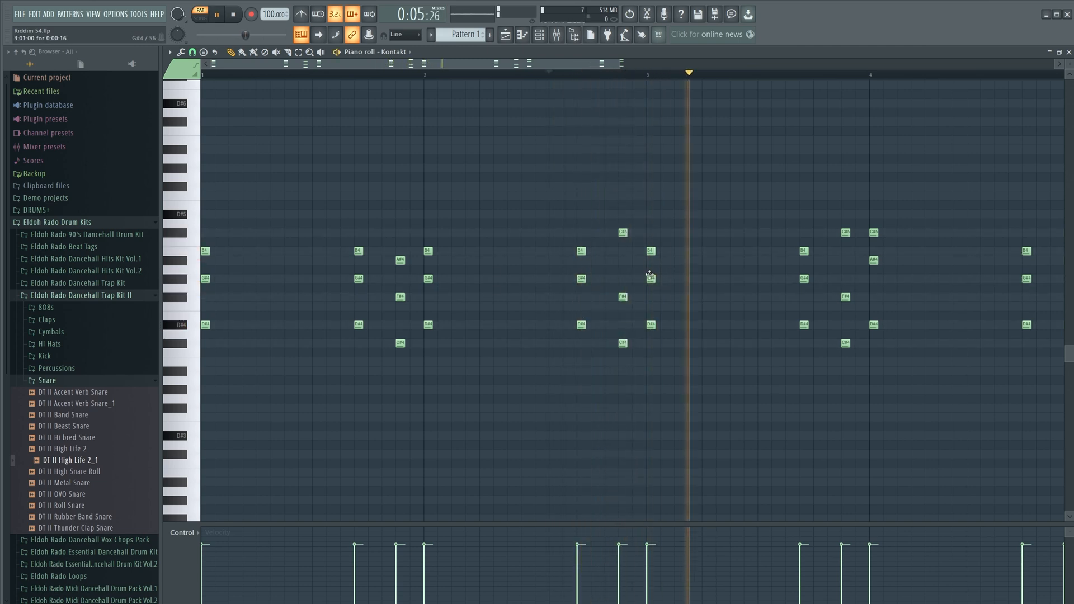
key(space)
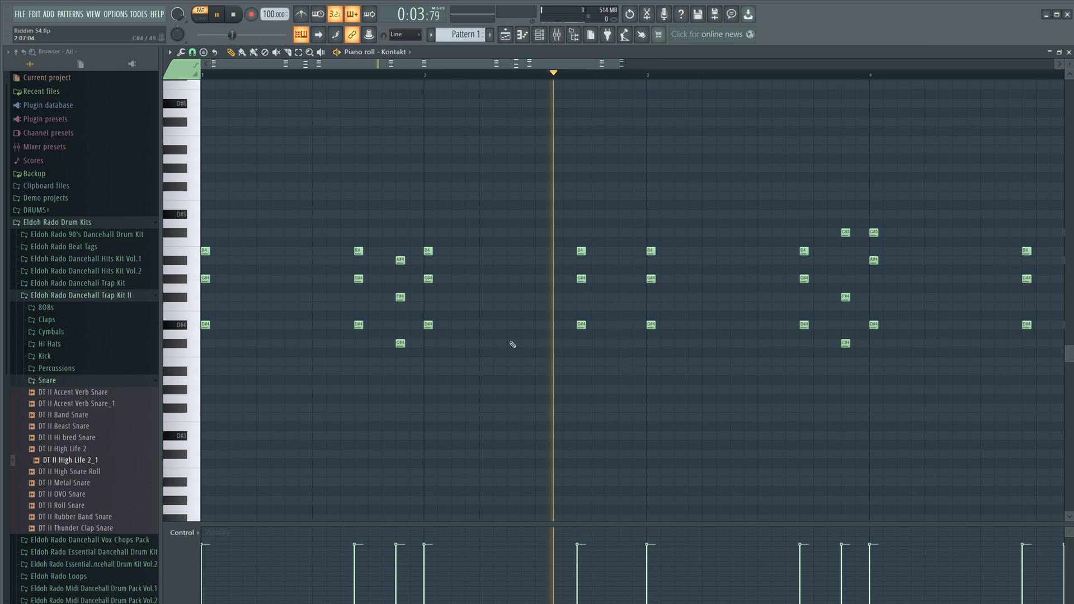
- Copy bar 1's last chord (C#4, F#4, A#4) to the end of bar 2 and play the progression back
drag(421, 385, 396, 262)
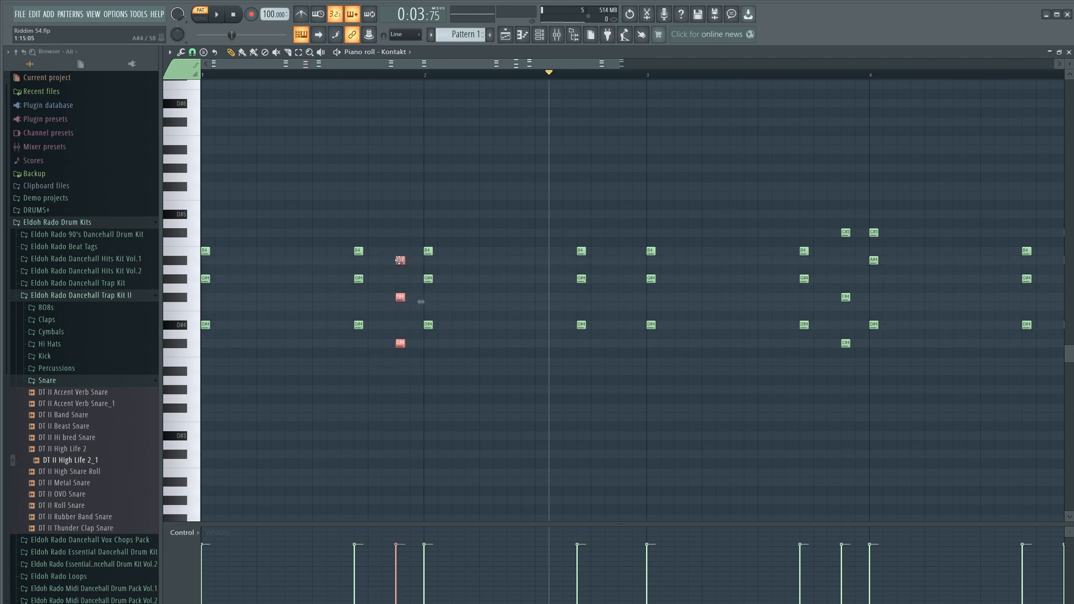
key(space)
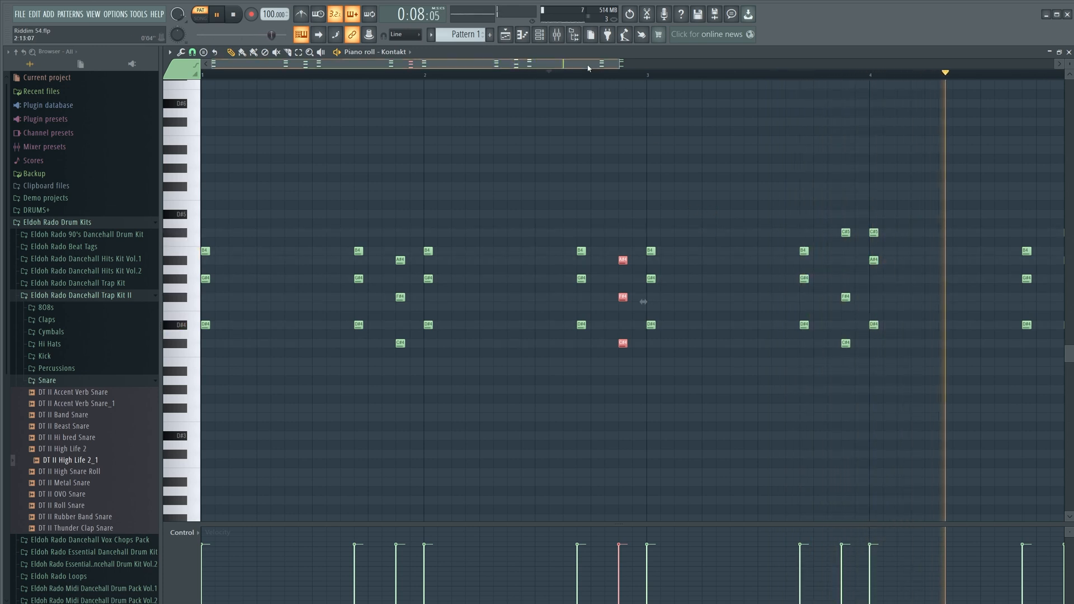
key(space)
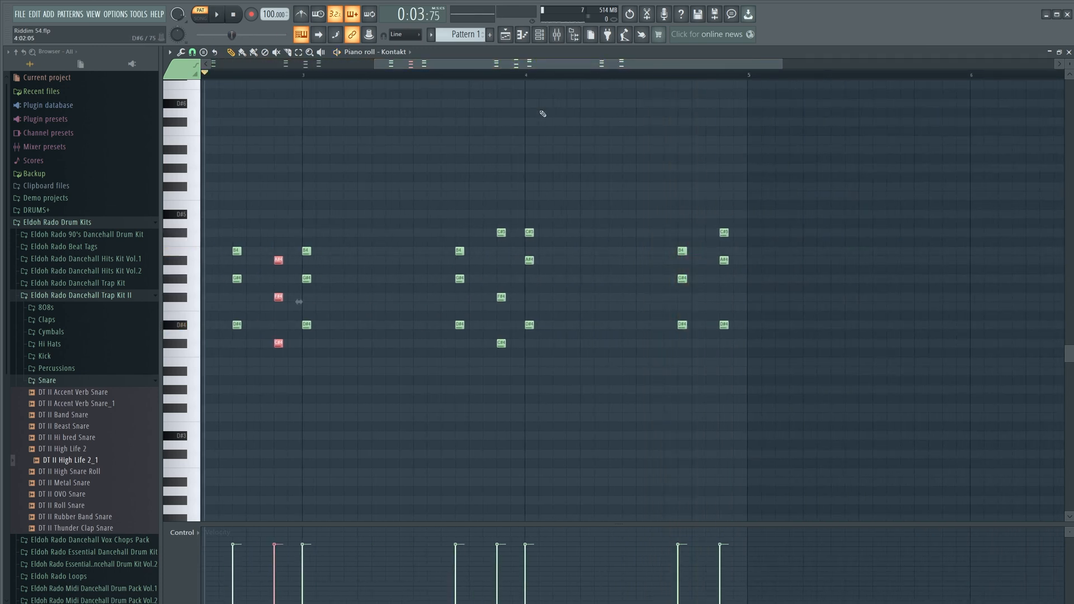
- Move bar 4's second chord (D#4, G#4, B4) earlier onto the third beat and audition from the end of bar 3
click(485, 74)
key(space)
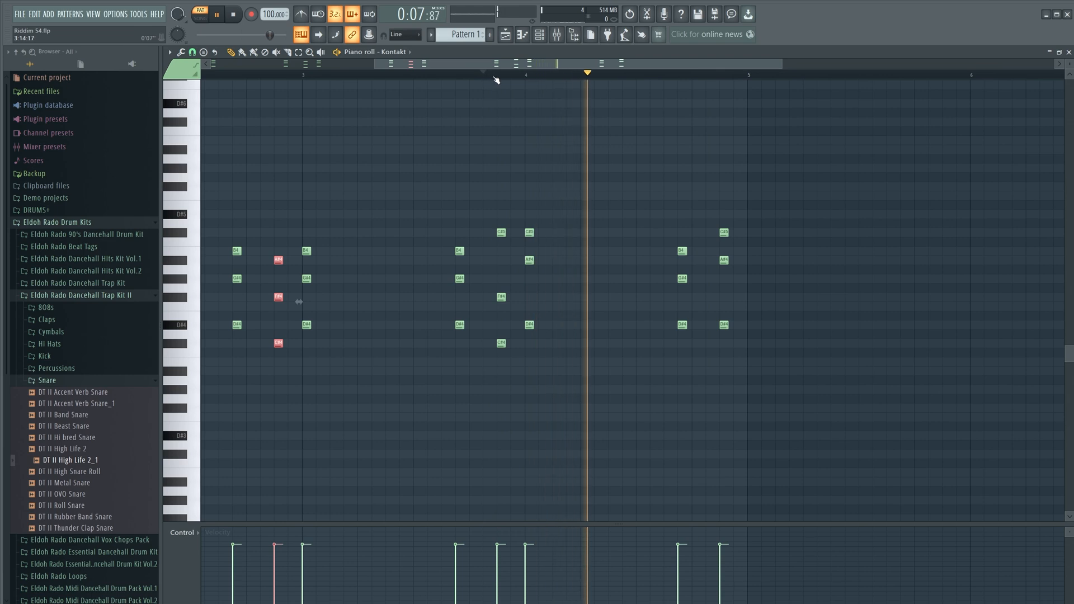
key(space)
drag(707, 368, 639, 253)
key(space)
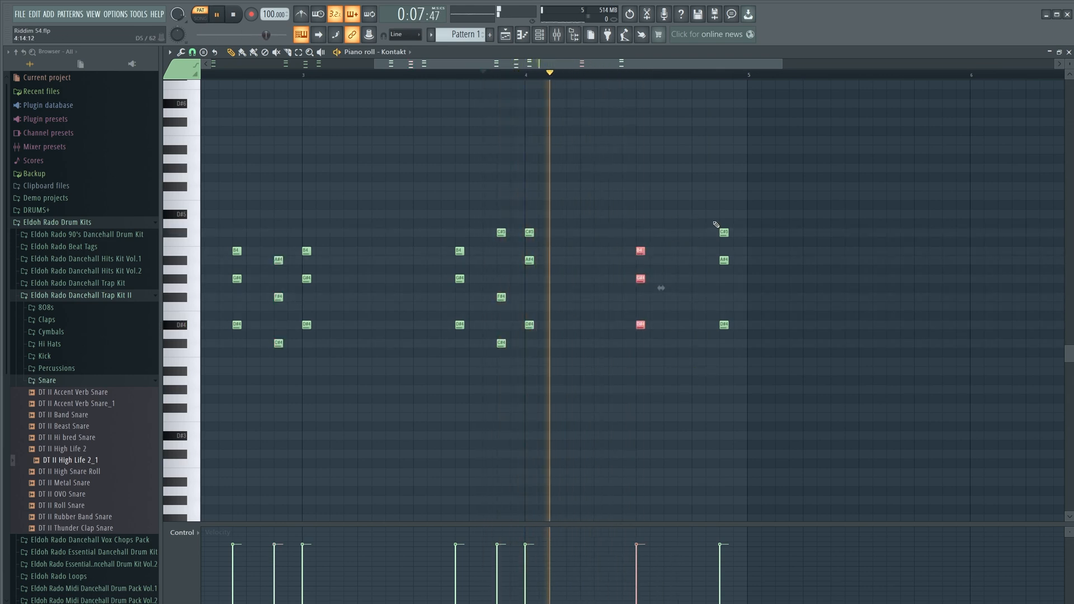
key(space)
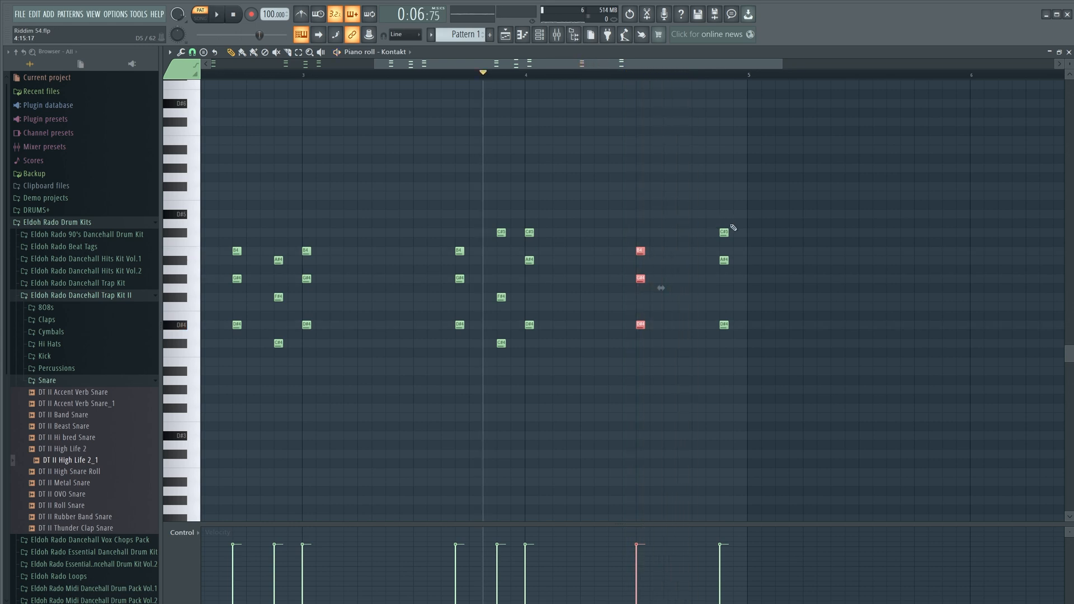
- Move bar 4's last chord (D#4, A#4, C#5) earlier onto the fourth beat and play back the whole progression
drag(742, 385, 719, 230)
click(719, 232)
drag(737, 386, 698, 233)
key(space)
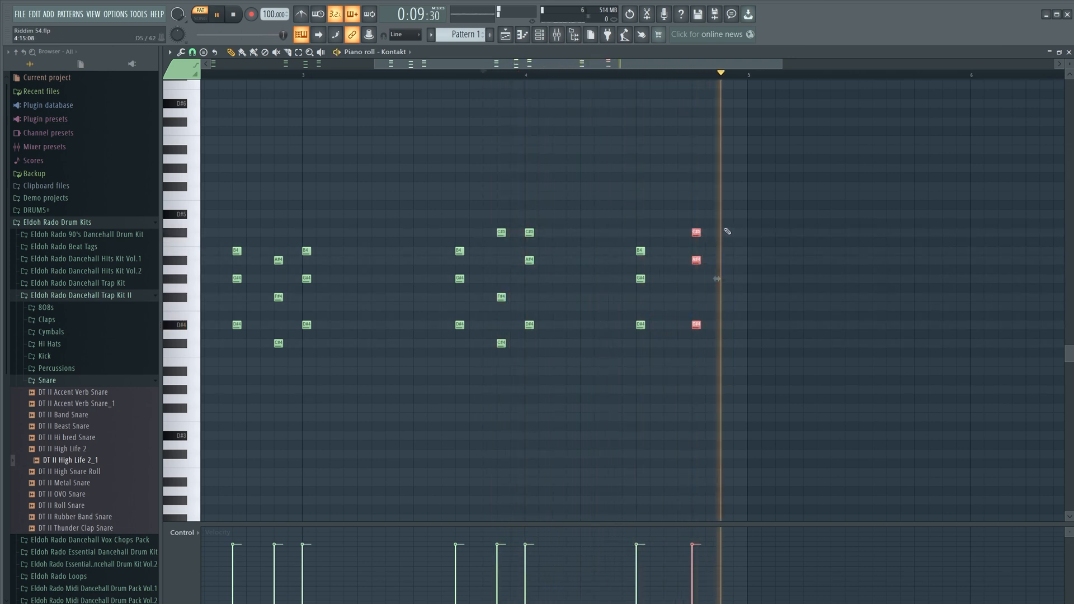
scroll(519, 77, down, 3)
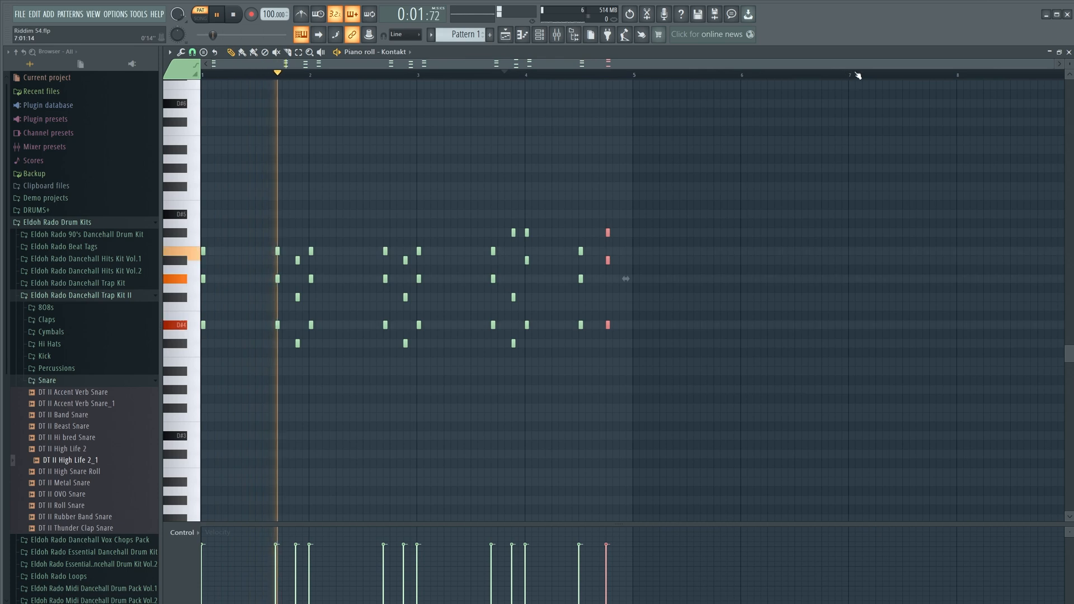
drag(1053, 64, 745, 99)
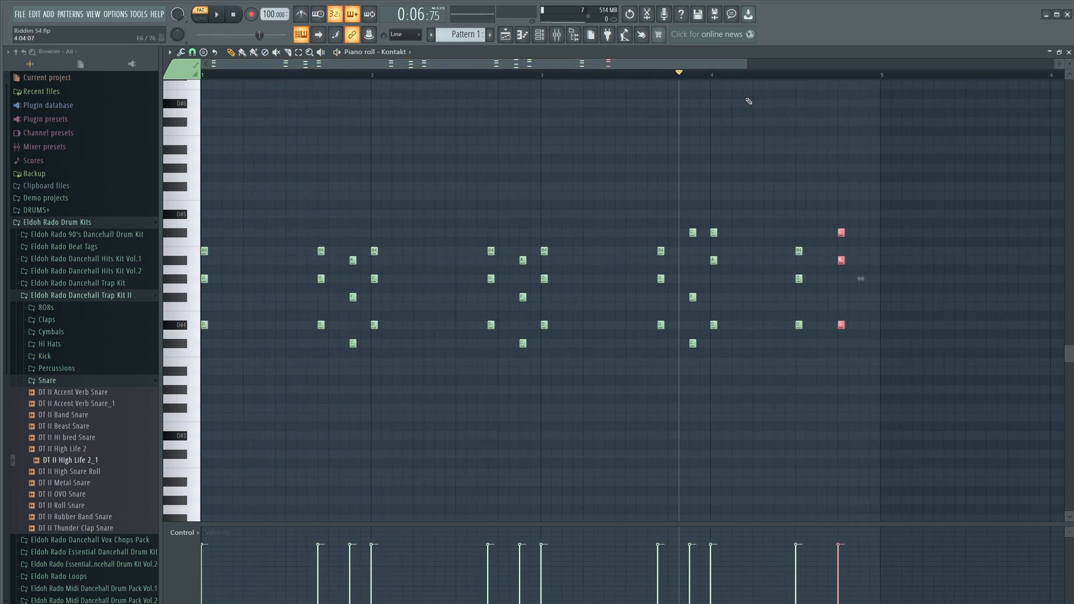
- Try all the chords one octave and two octaves higher, auditioning each transposition
key(ctrl+a)
key(ctrl+Up)
key(space)
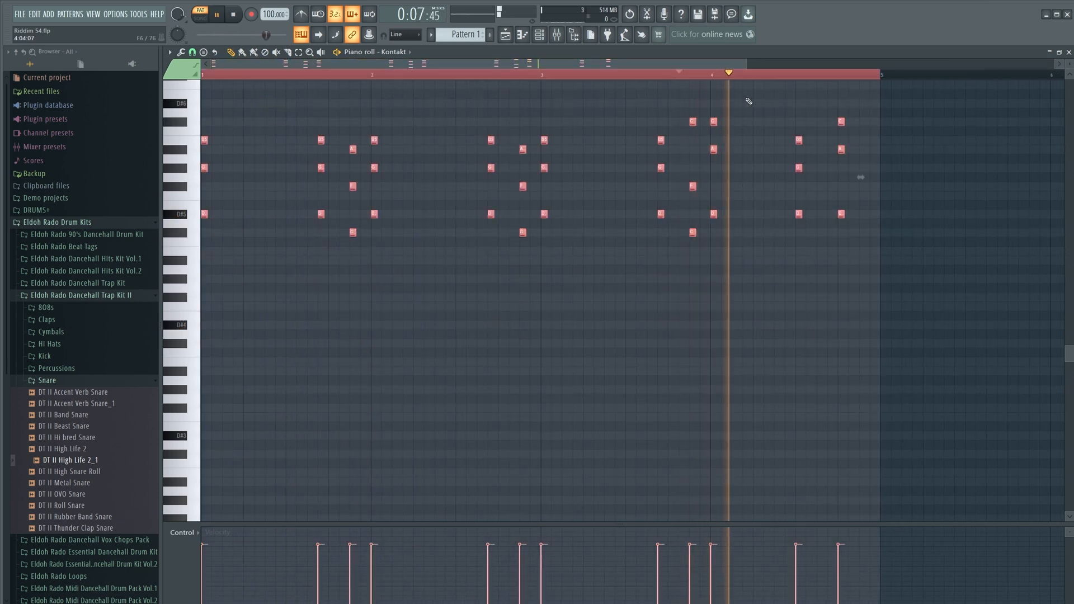
key(space)
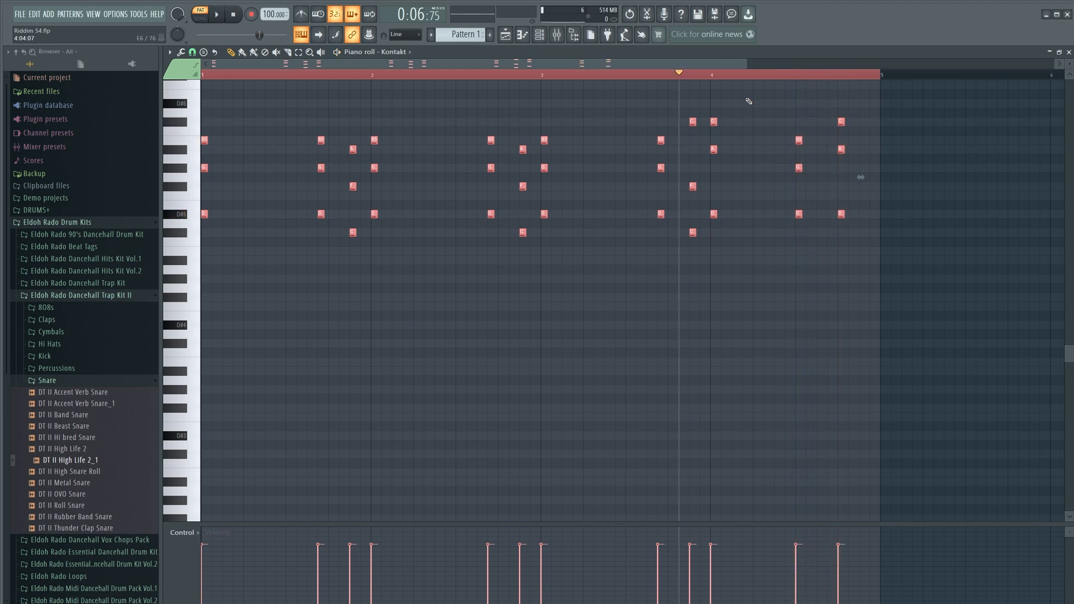
key(ctrl+Up)
key(space)
key(space)
- Lower all the chords three octaves, audition them, and raise them back one octave
key(ctrl+Down)
key(ctrl+Down)
key(ctrl+Down)
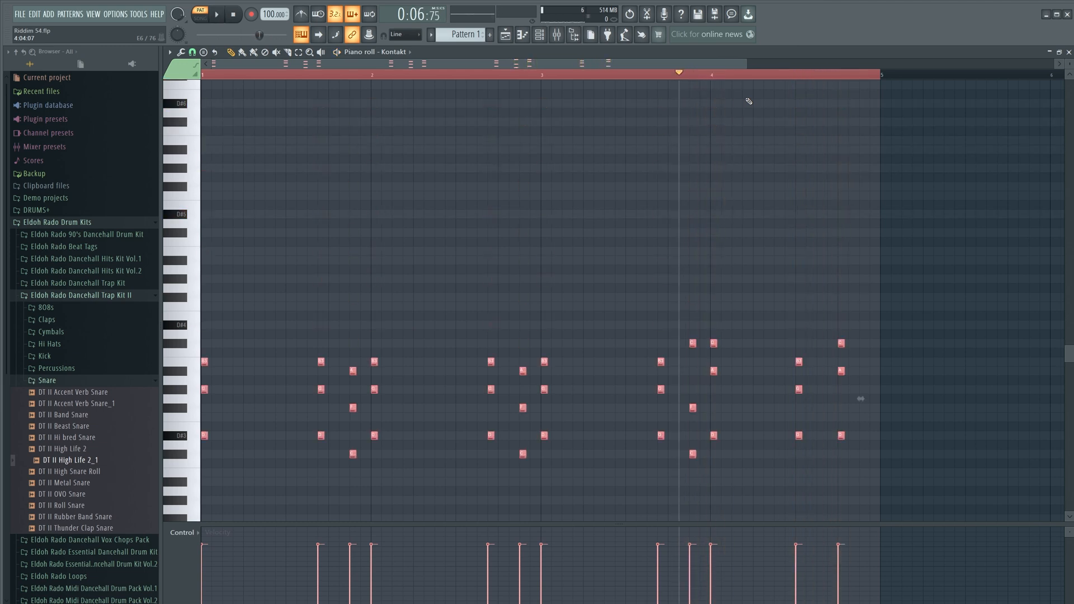
key(space)
key(space)
key(ctrl+Up)
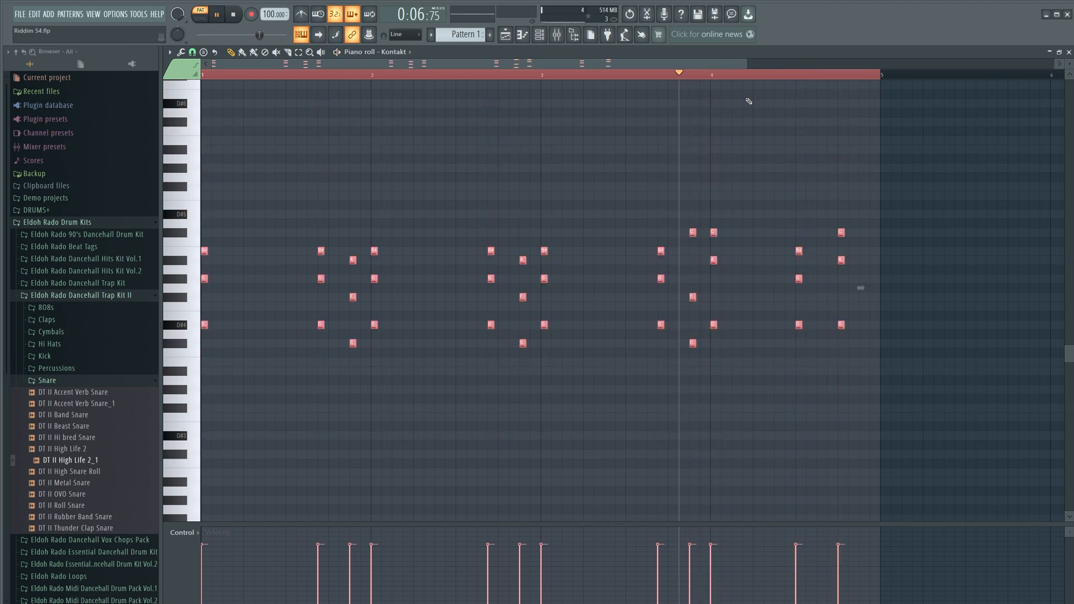
- Audition the chords from the end of bar 3 and play the four-bar progression from the start
key(space)
key(space)
click(238, 21)
key(space)
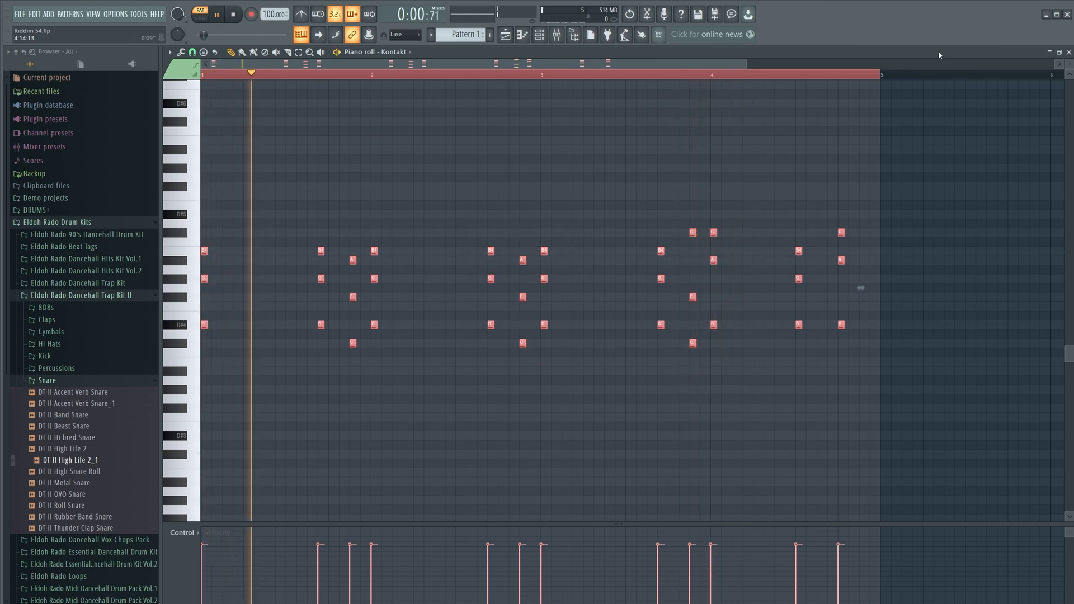
- Leave the piano roll and load TR5 Classic Clipper into the master track's fourth effect slot in the mixer
click(1069, 52)
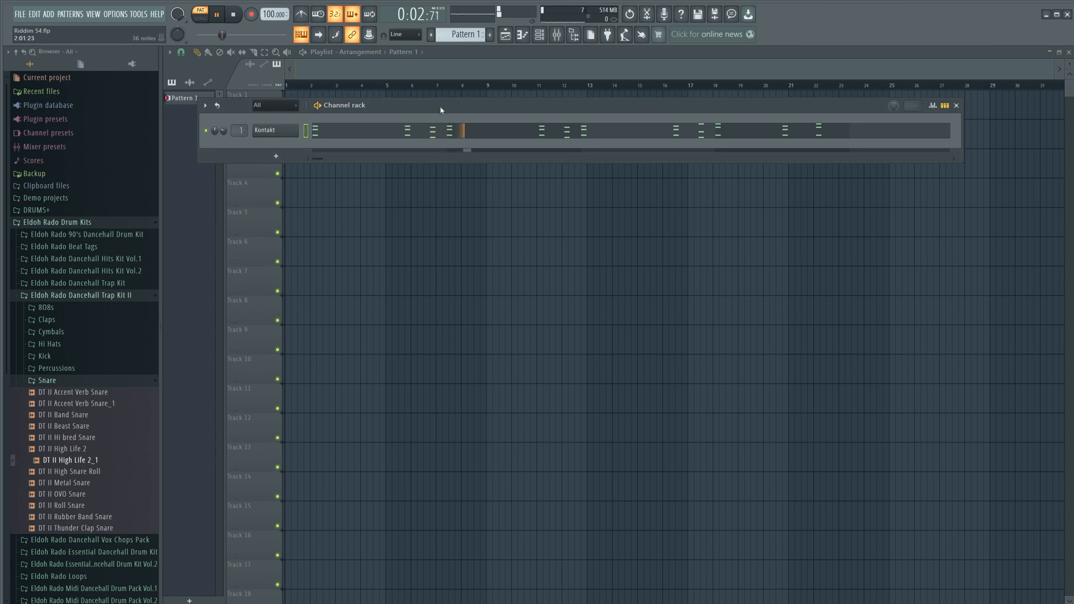
click(557, 35)
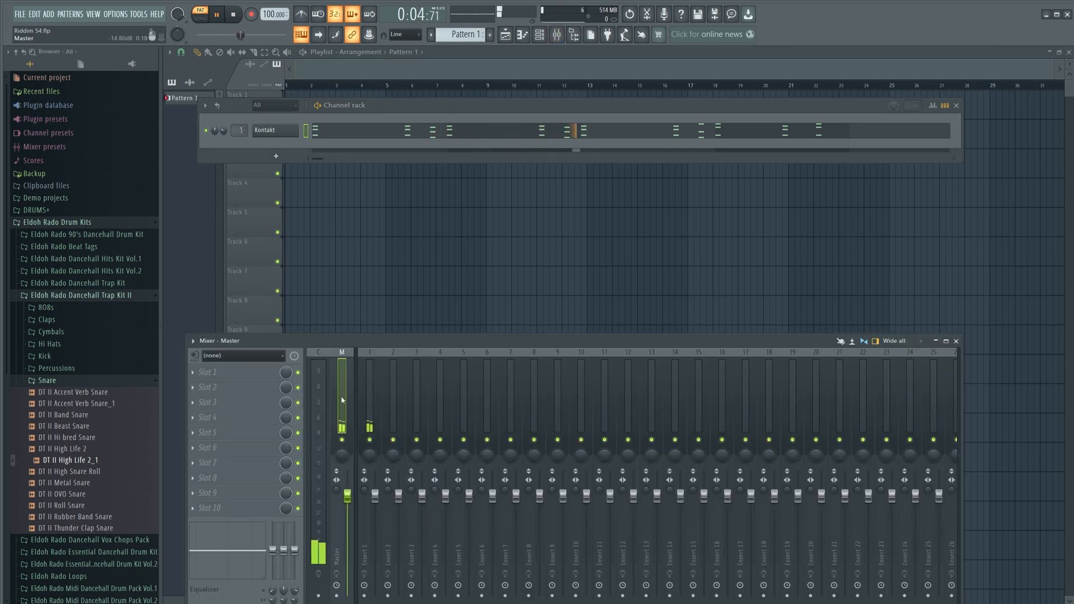
click(235, 372)
mouse_move(335, 500)
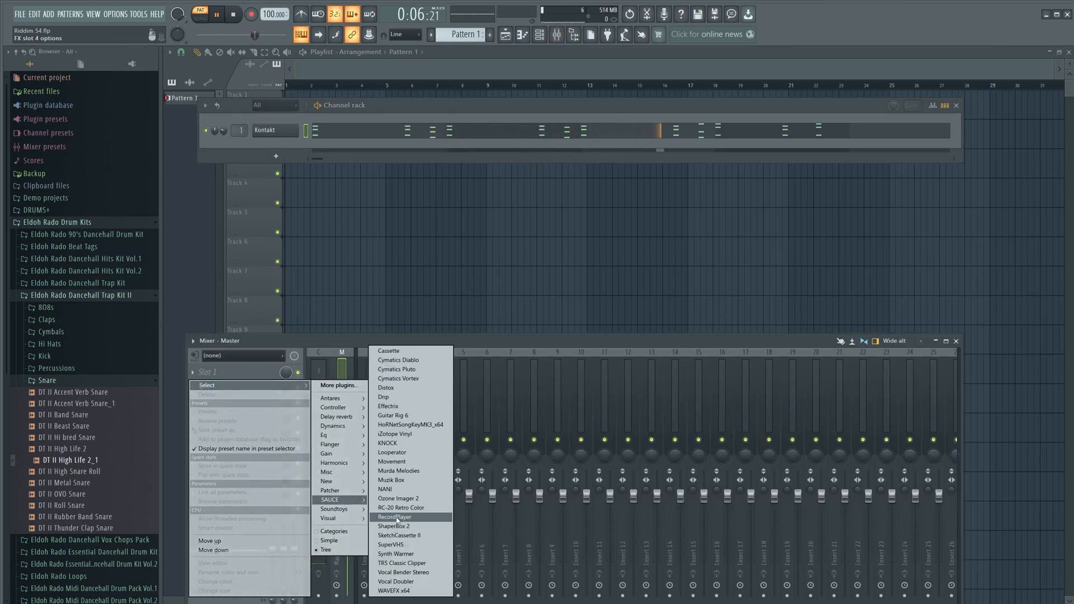
click(418, 564)
- Set the master clipper's gain to 5.8 dB, slope to -8.2 and output to -1.0 dB
drag(404, 264, 406, 250)
drag(470, 295, 475, 324)
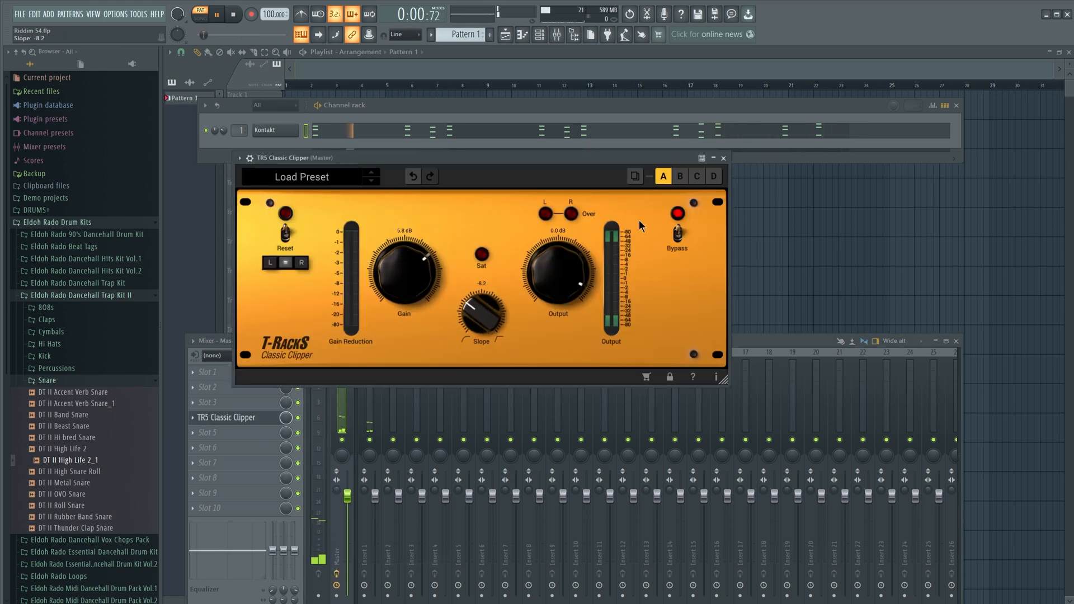
drag(564, 257, 563, 261)
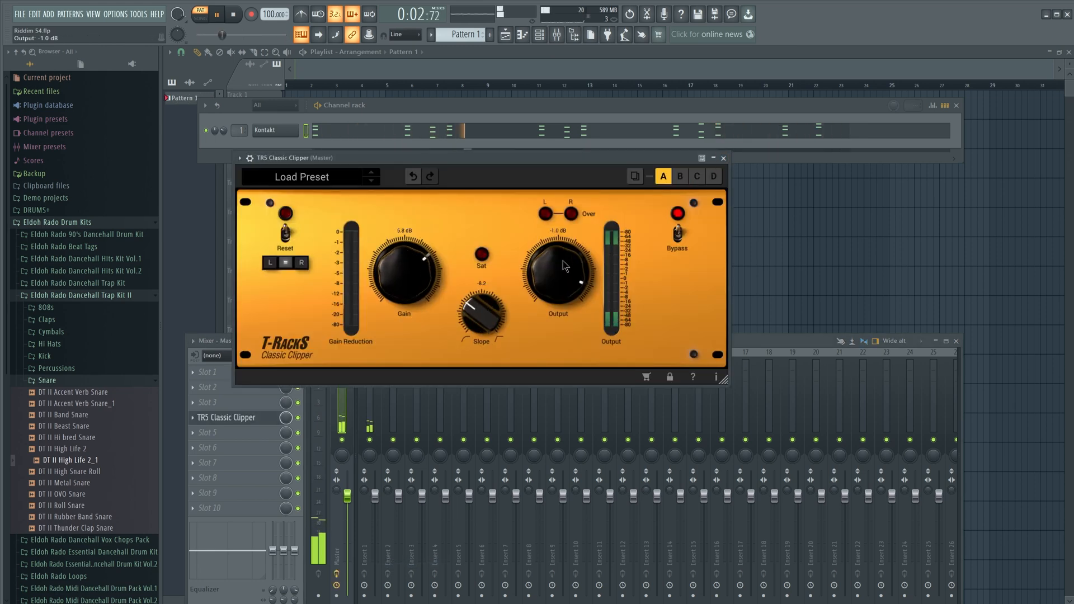
click(724, 158)
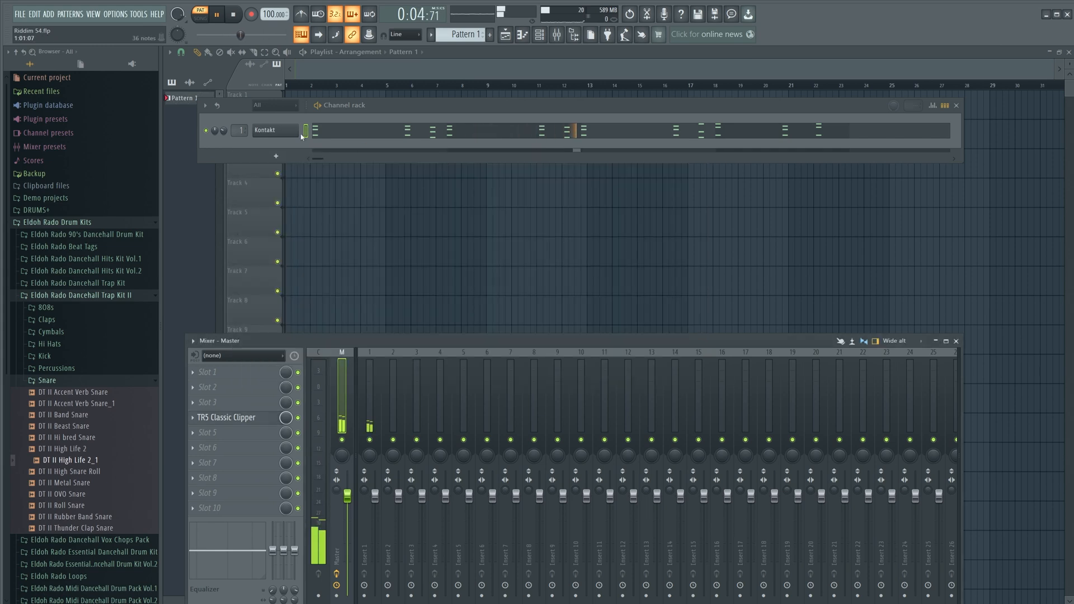
- Load Fruity parametric EQ 2 into the third effect slot of the Kontakt strings' mixer track, Insert 1
click(291, 132)
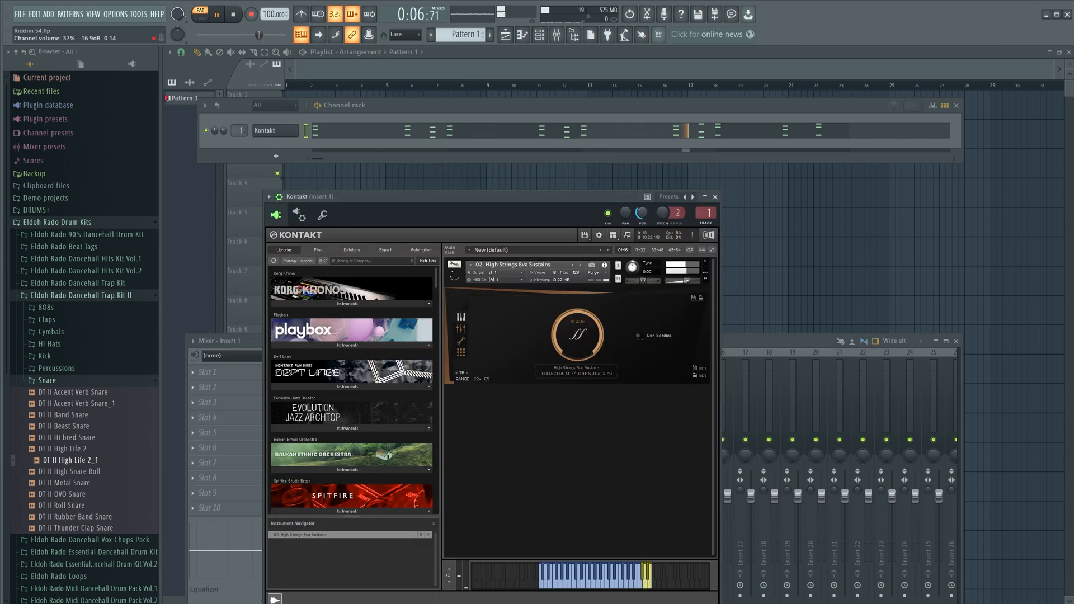
click(715, 197)
click(224, 372)
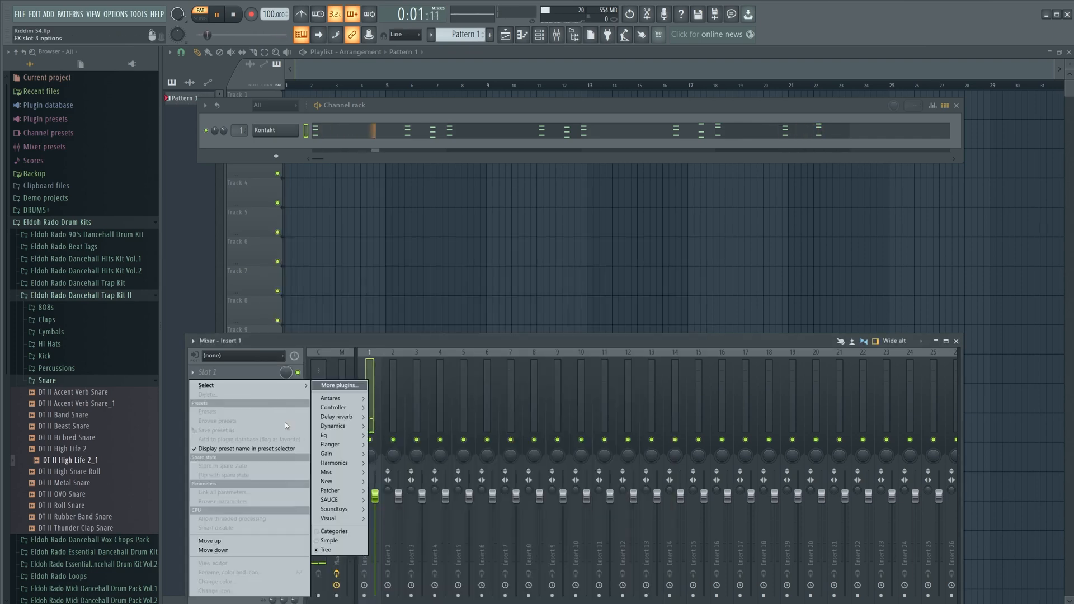
mouse_move(338, 435)
click(426, 482)
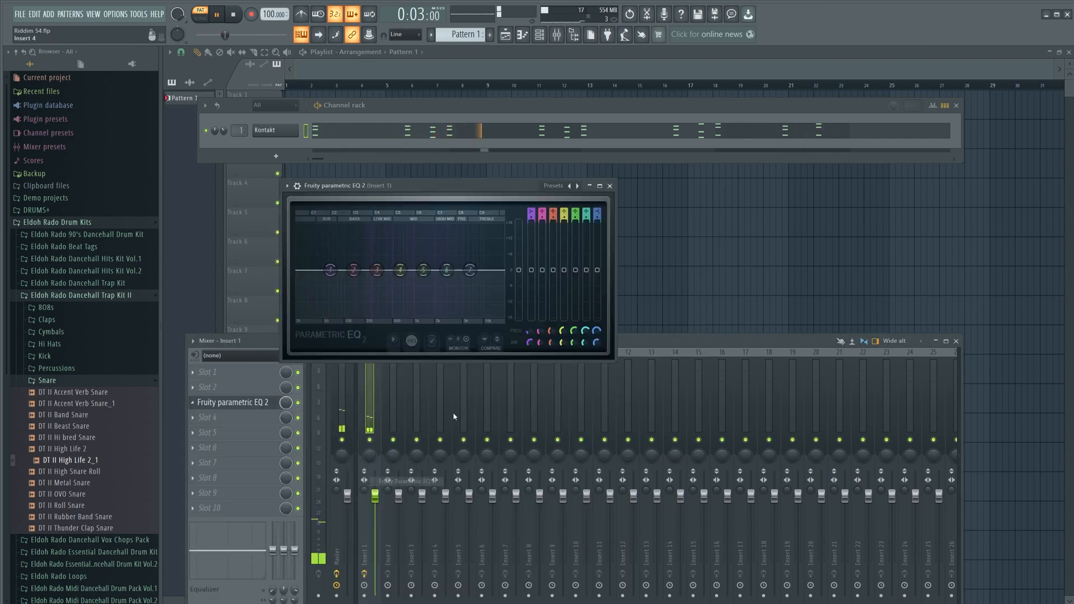
- Lower EQ band 7 to reduce the strings' highs and use band 1 as a high-pass to cut their low end
drag(468, 283, 465, 295)
drag(529, 209, 531, 211)
drag(331, 270, 342, 270)
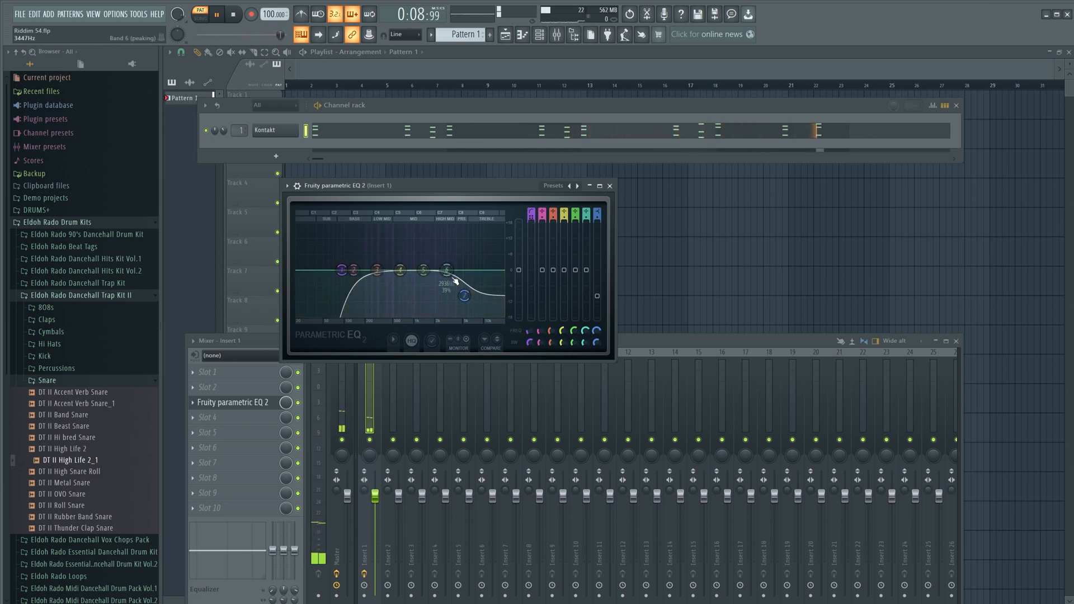
- Lower EQ band 6 slightly at about 2880 Hz, widen it to 49%, and close the equalizer
drag(450, 275, 445, 278)
scroll(449, 281, up, 5)
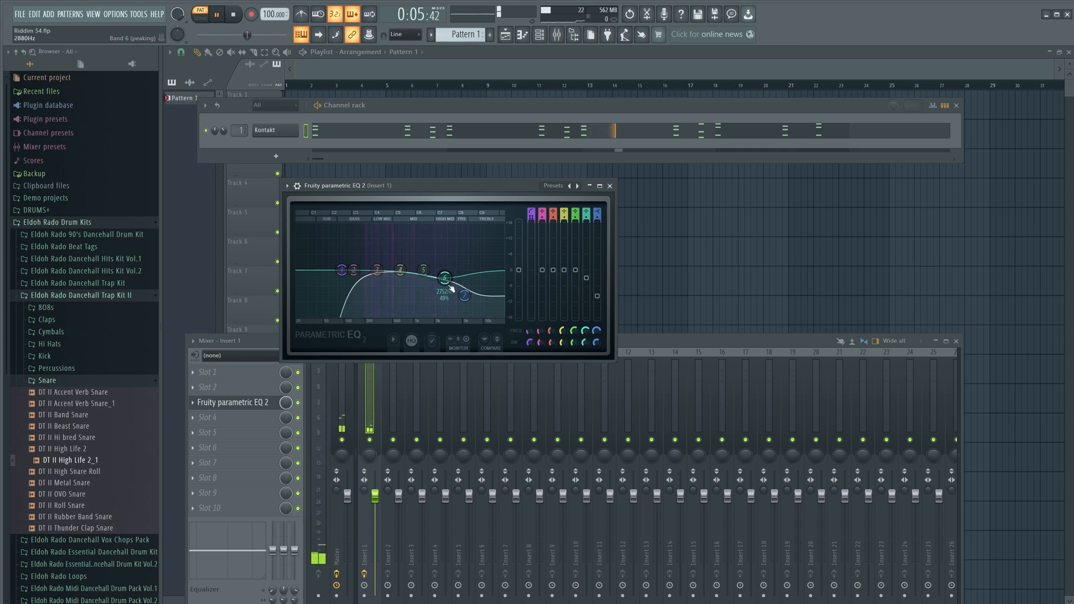
click(610, 187)
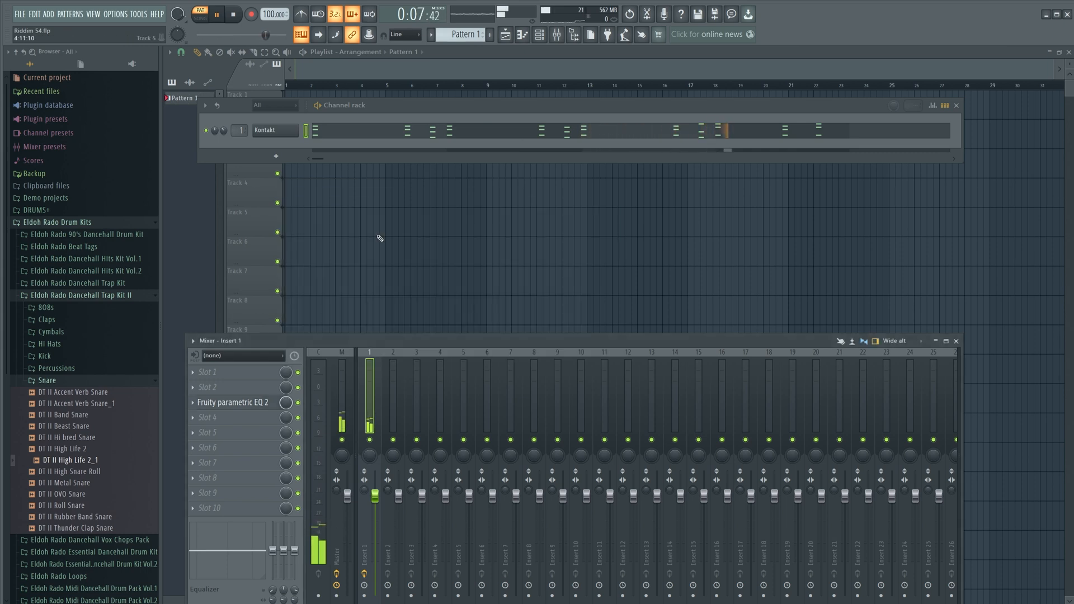
- Move the mixer up and add the DT II High Life 2_1 snare sample as a new channel in the channel rack
drag(379, 339, 382, 196)
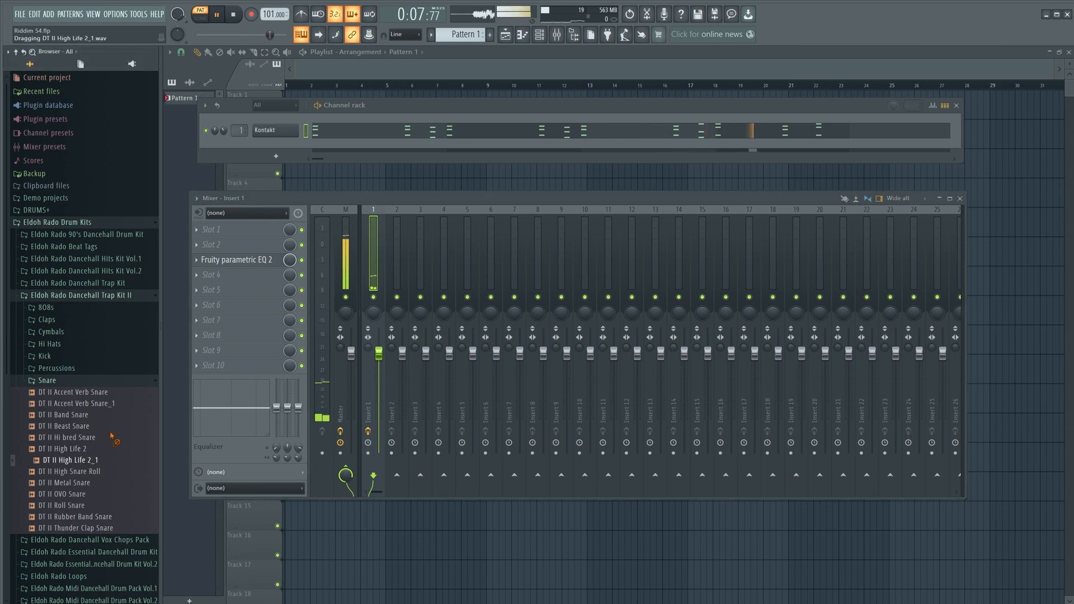
drag(88, 465, 277, 150)
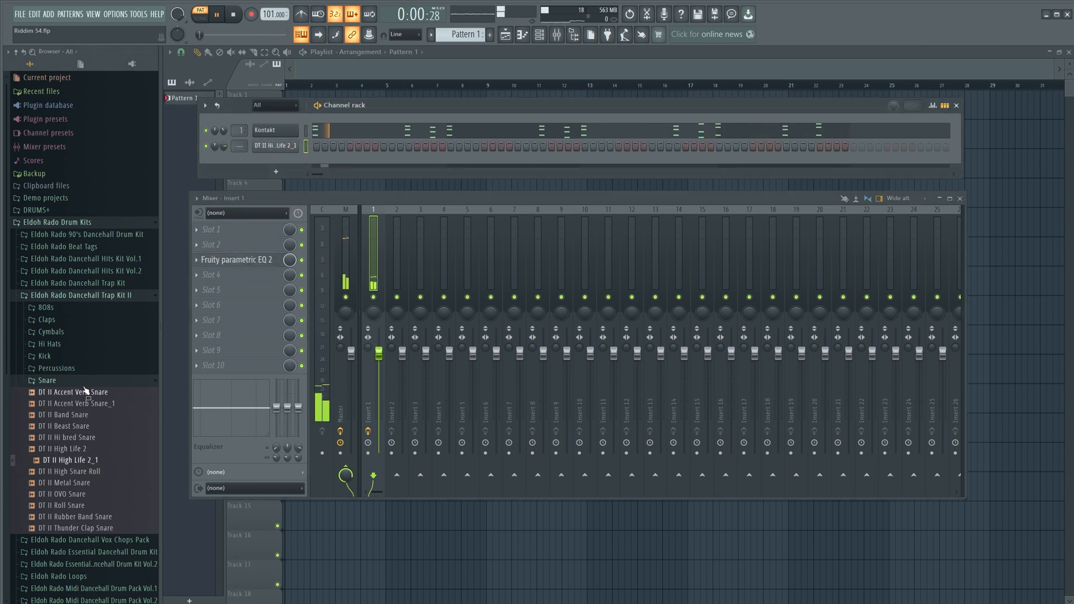
- Audition the kicks in the Dancehall Trap Kit II folder and add DT II Clean Kick as a channel
click(55, 381)
click(56, 357)
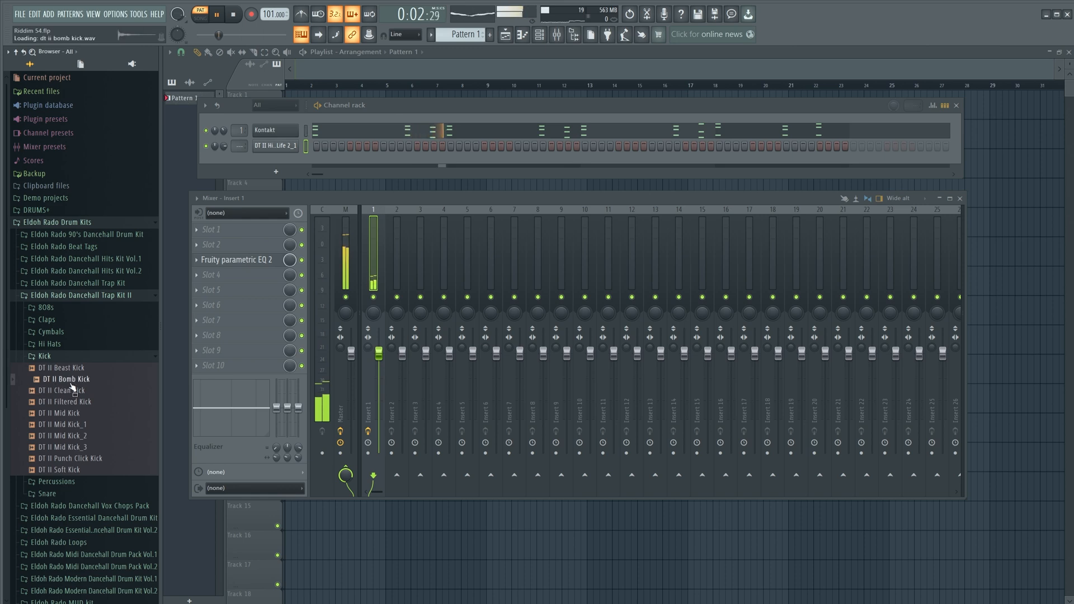
click(66, 390)
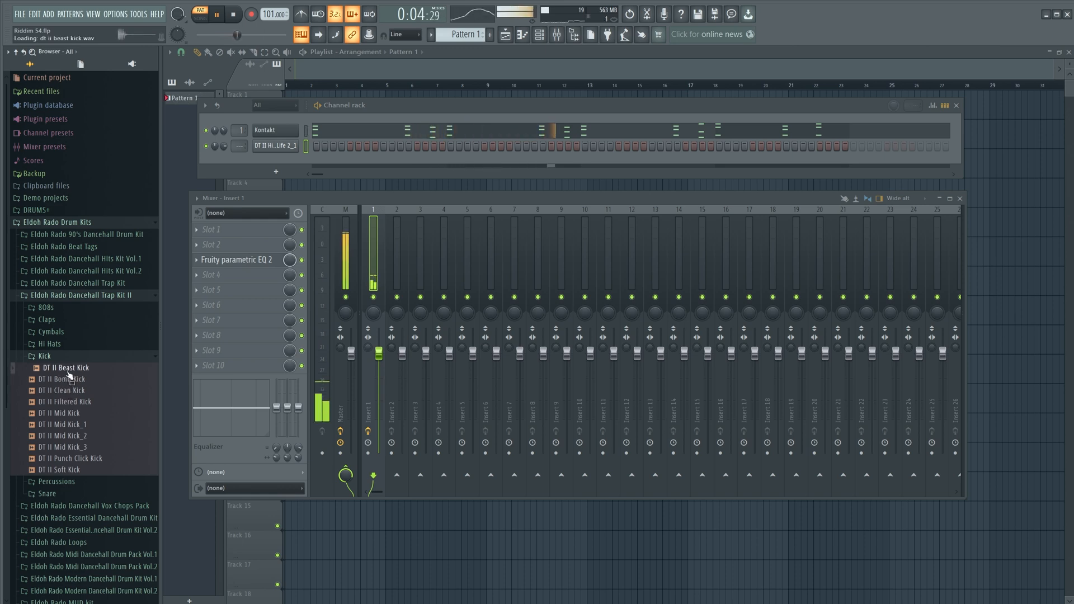
drag(68, 394, 311, 166)
- Audition more kick samples and use DT II Mid Kick in place of the Clean Kick channel
click(73, 369)
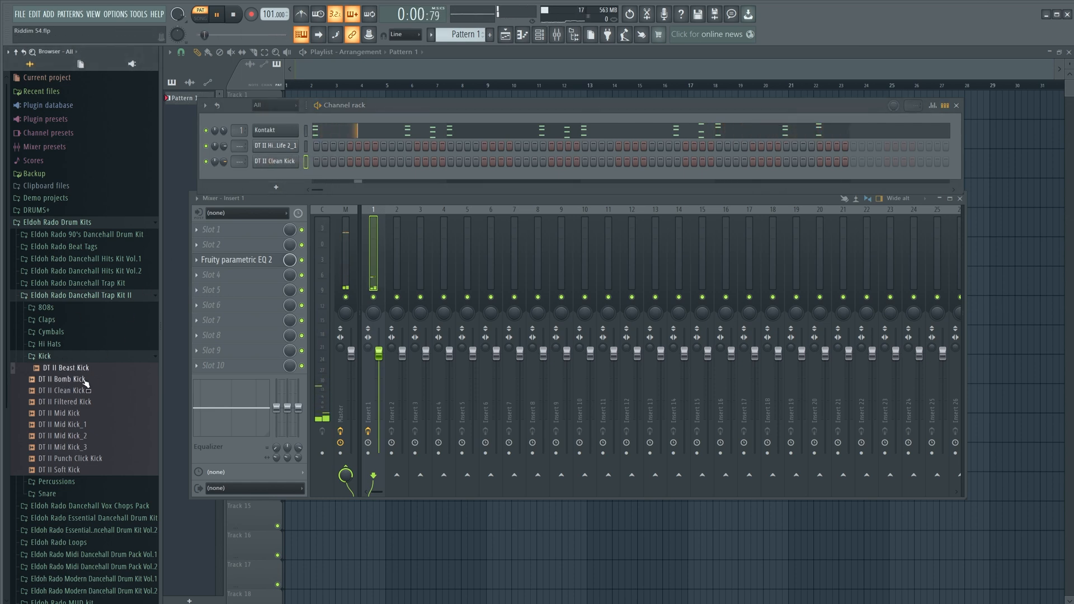
click(74, 380)
click(73, 401)
click(75, 414)
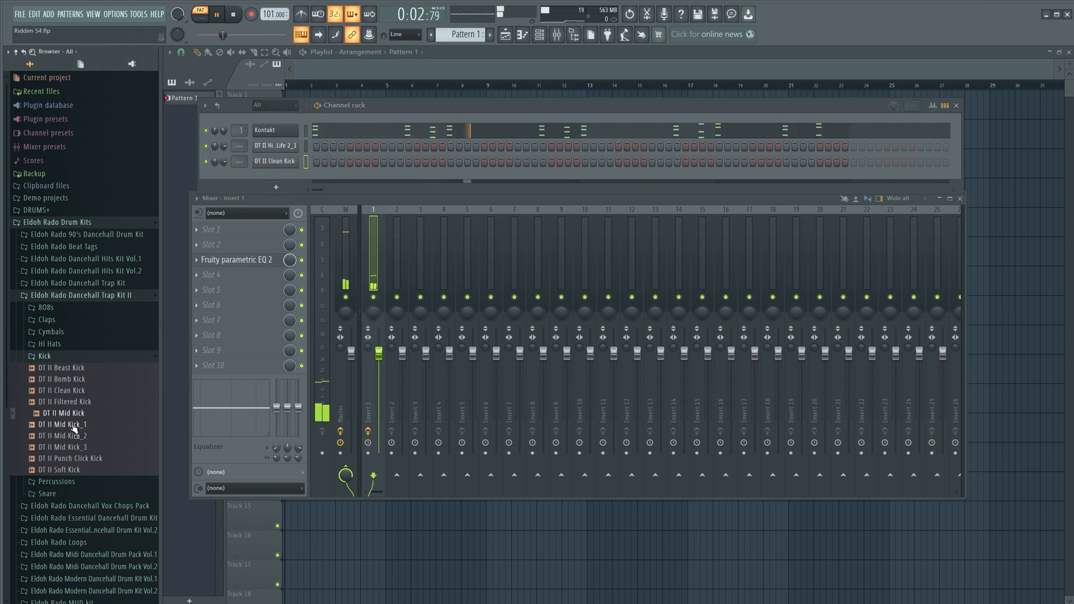
drag(72, 413, 309, 169)
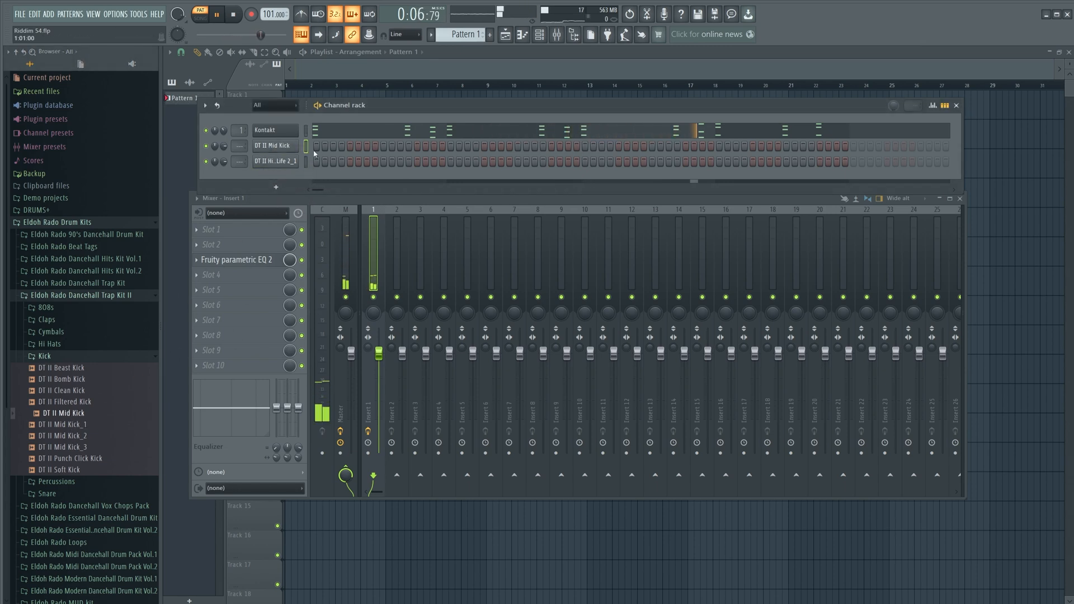
- Loop the step channels every 16 steps and try out drum patterns starting with a kick on step 1 and a snare on step 4
click(218, 105)
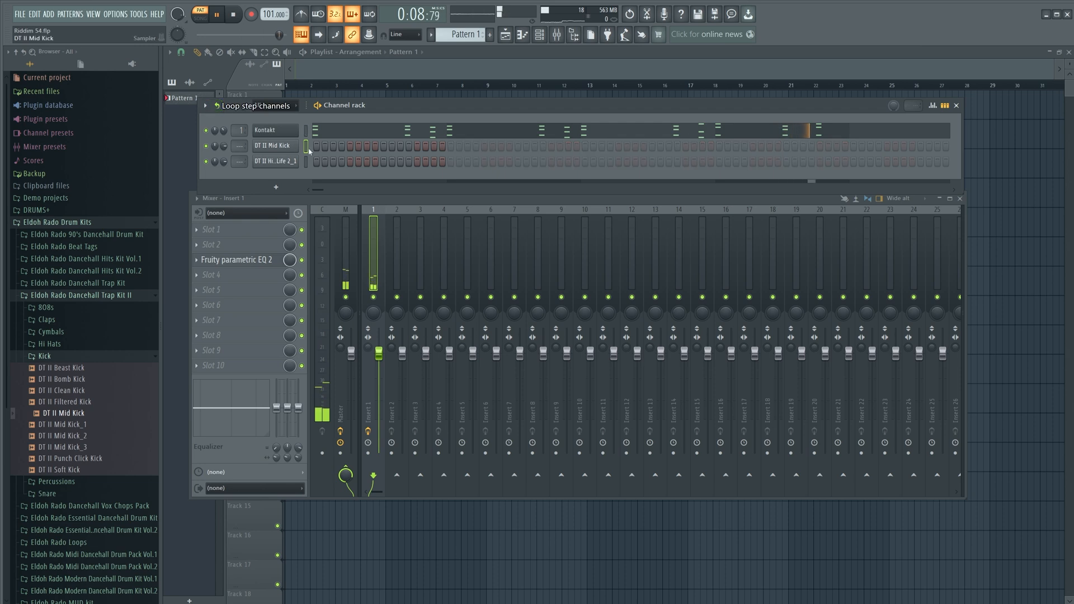
click(316, 147)
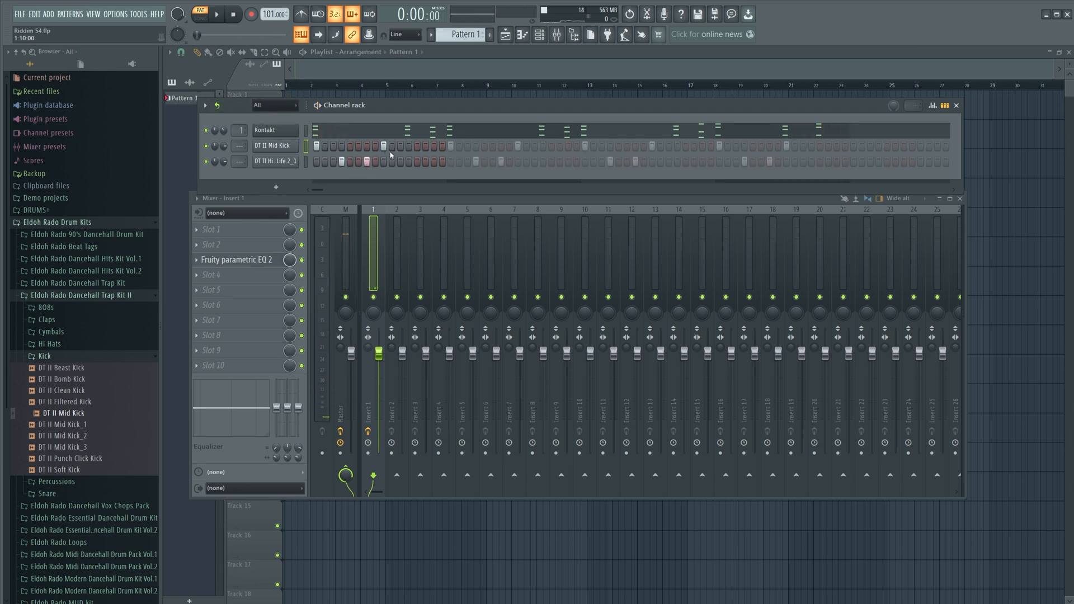
key(space)
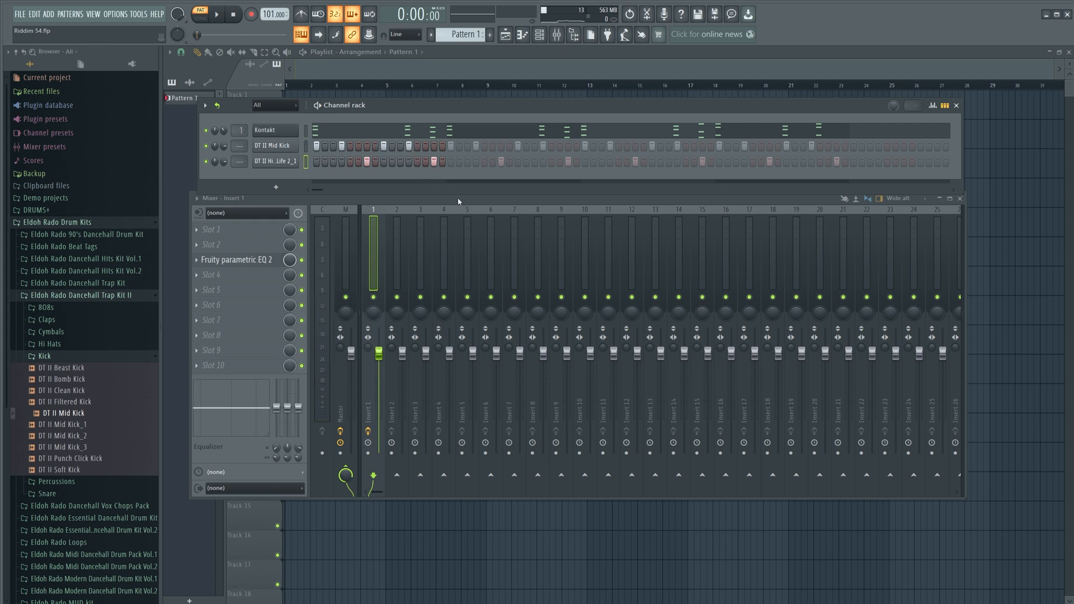
key(space)
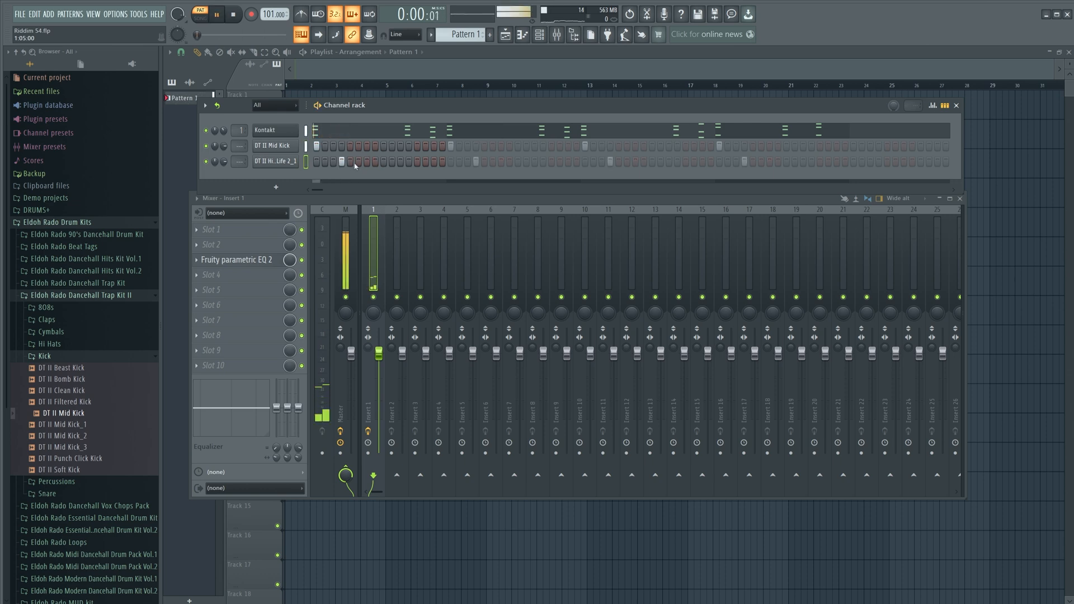
- Add kicks on steps 7 and 10 and a snare on step 13, playing the beat back
click(367, 146)
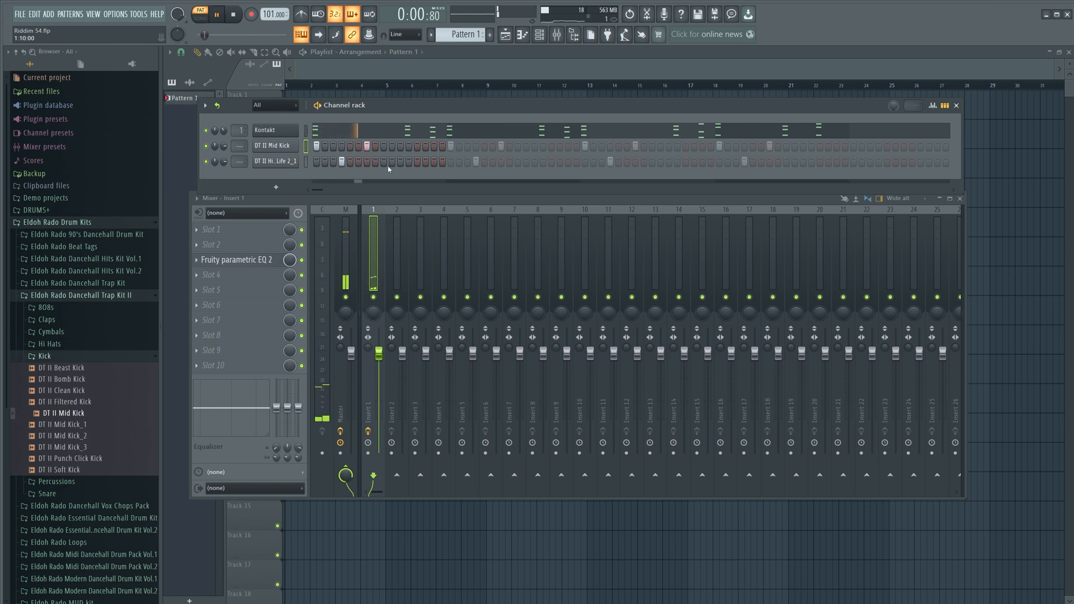
click(392, 146)
key(space)
click(415, 163)
key(space)
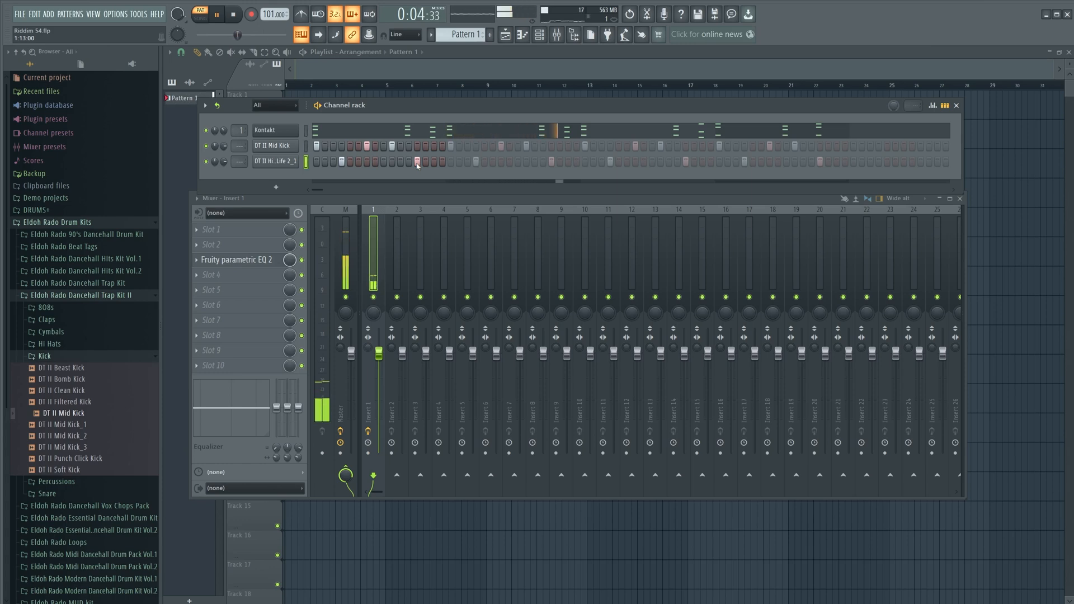
- Try the second snare hit on step 12 instead of step 13 and play the beat
click(417, 162)
click(409, 163)
key(space)
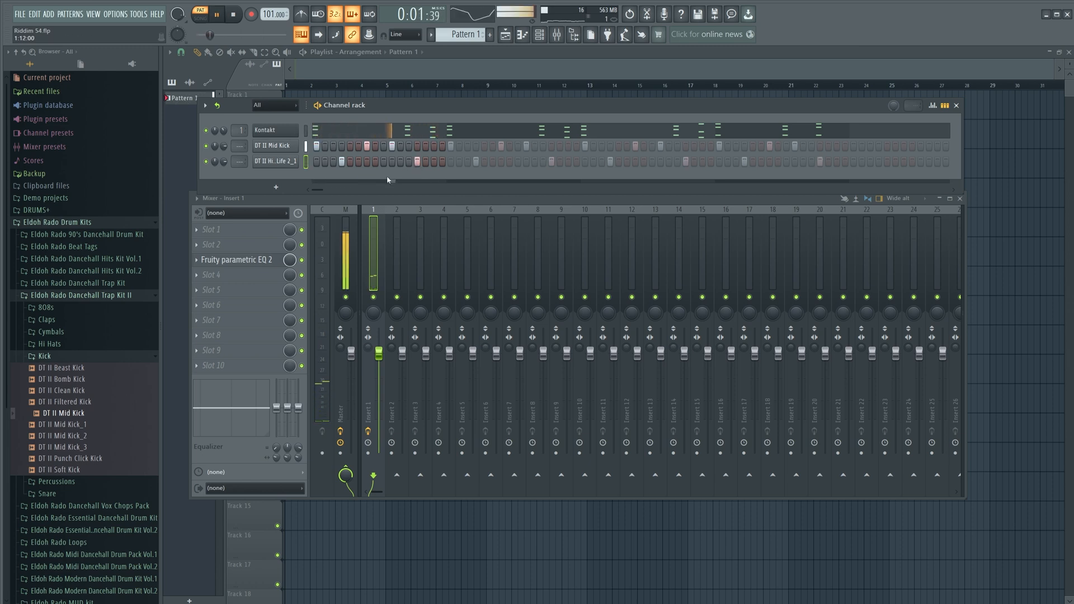
- Route the kick to Insert 2 and the snare to Insert 3, and lower both faders together to about 84%
drag(235, 150, 235, 147)
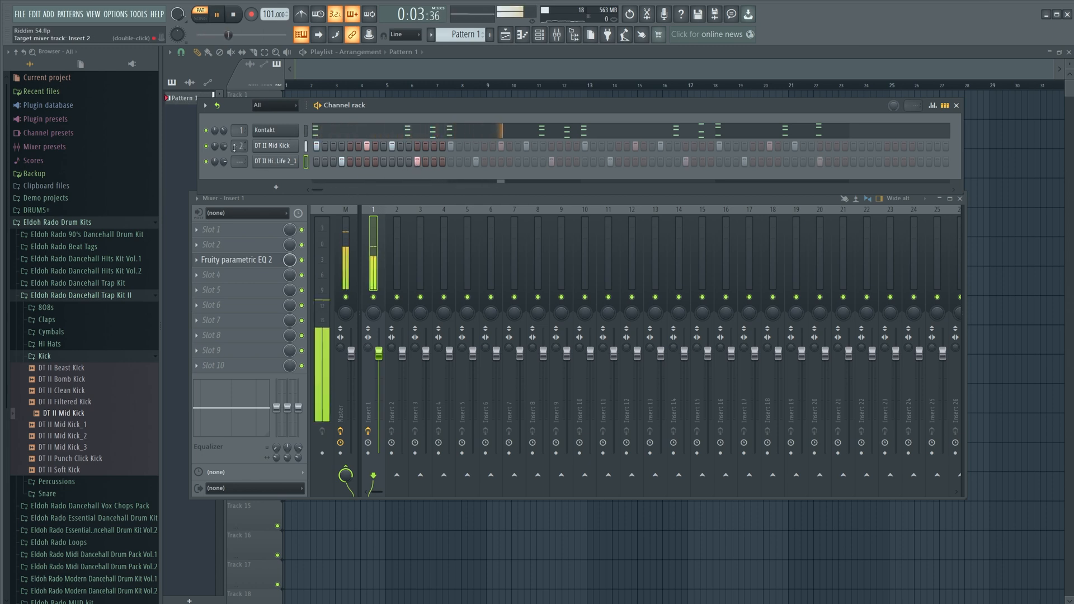
scroll(233, 163, up, 3)
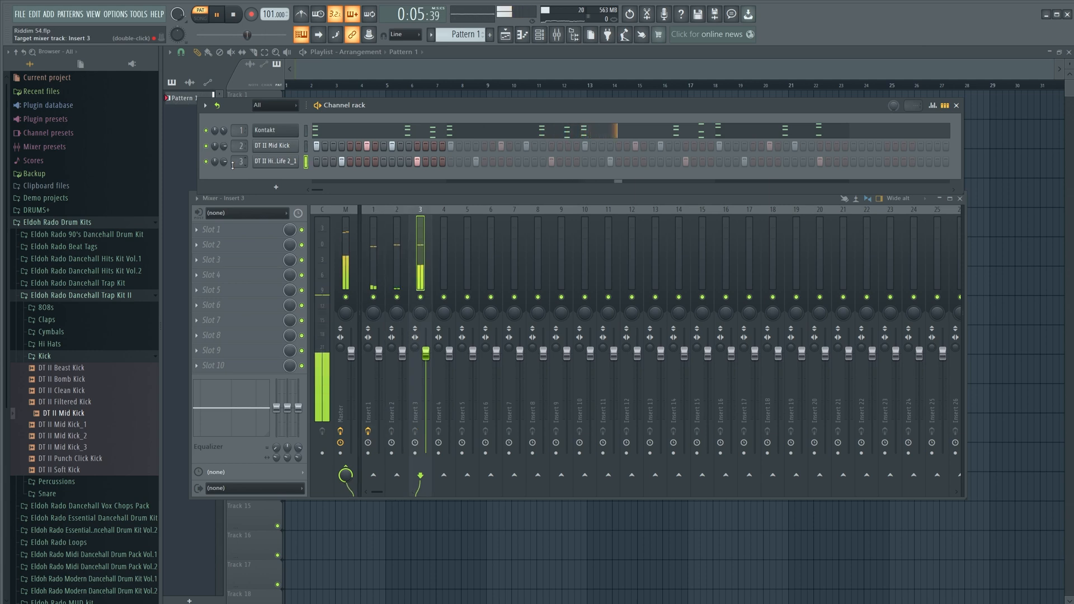
click(403, 276)
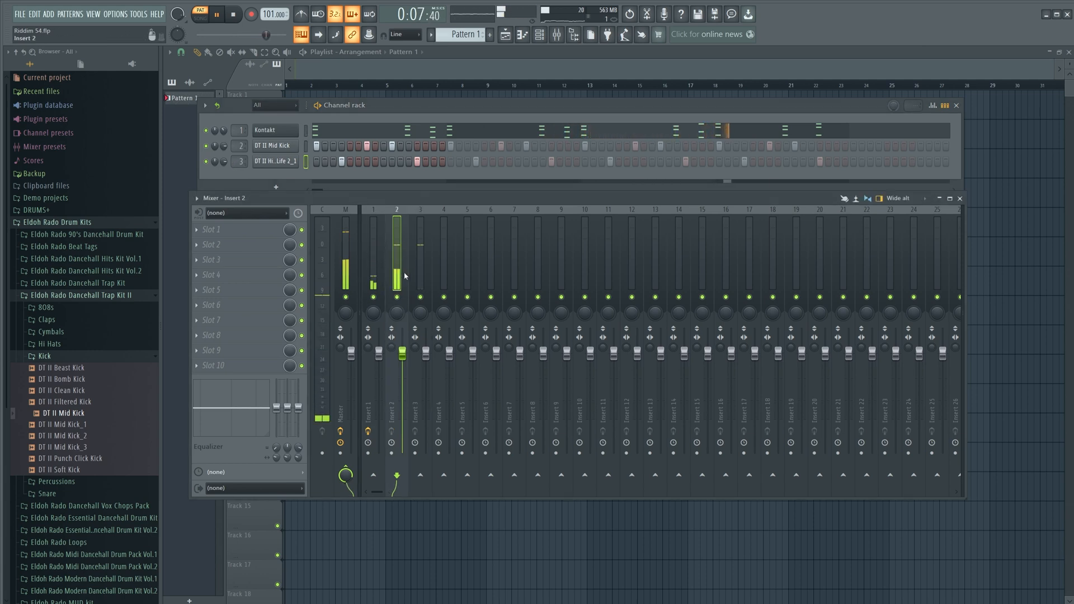
ctrl+shift+click(422, 277)
drag(425, 353, 426, 370)
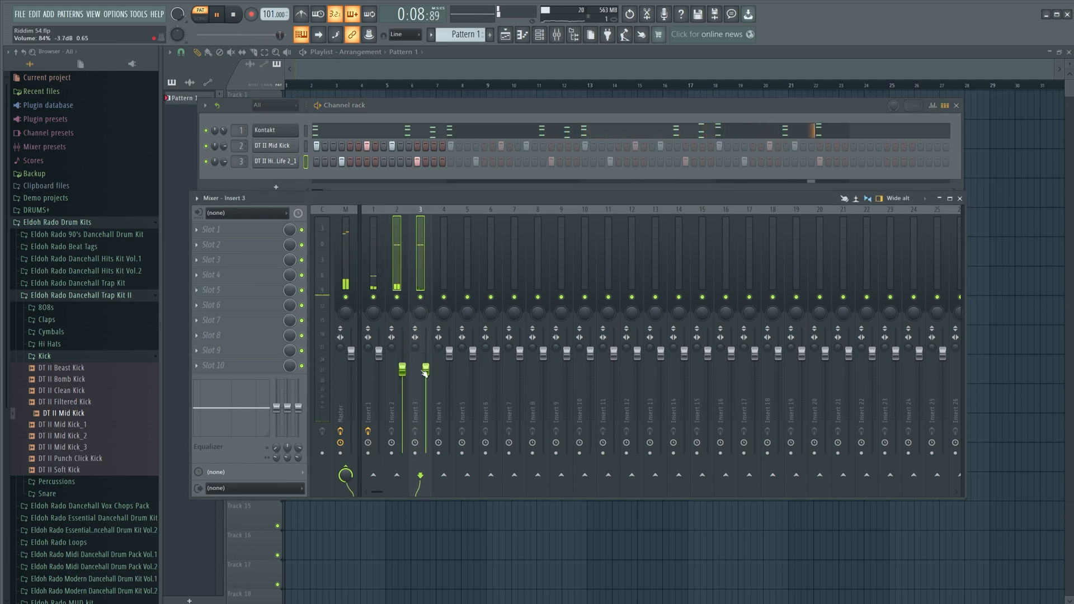
- Lower the snare's fader on Insert 3 slightly below the kick's and stop playback
click(442, 283)
click(399, 286)
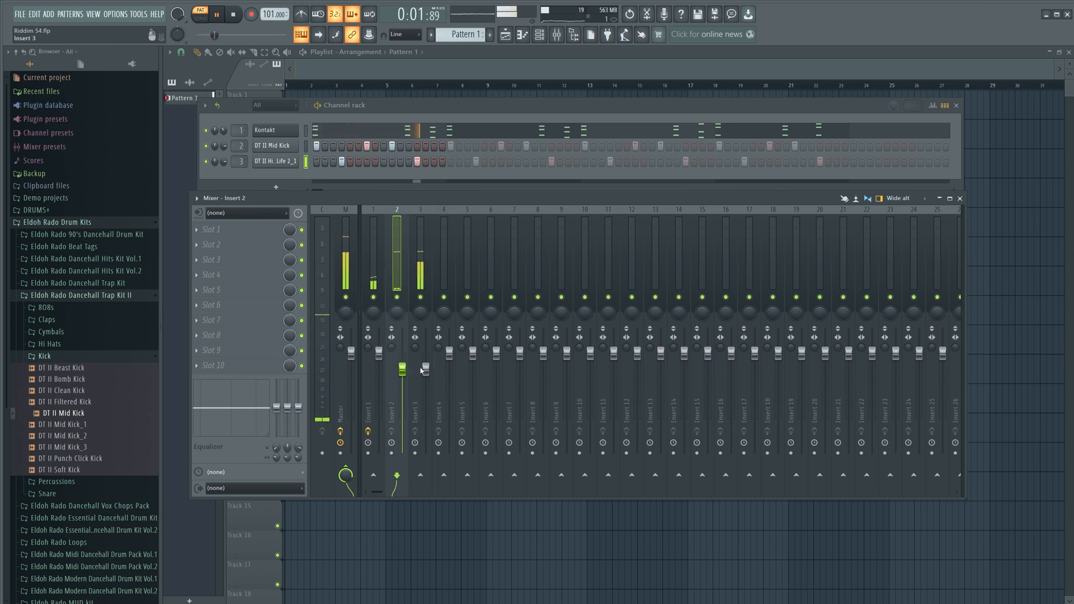
drag(421, 370, 428, 381)
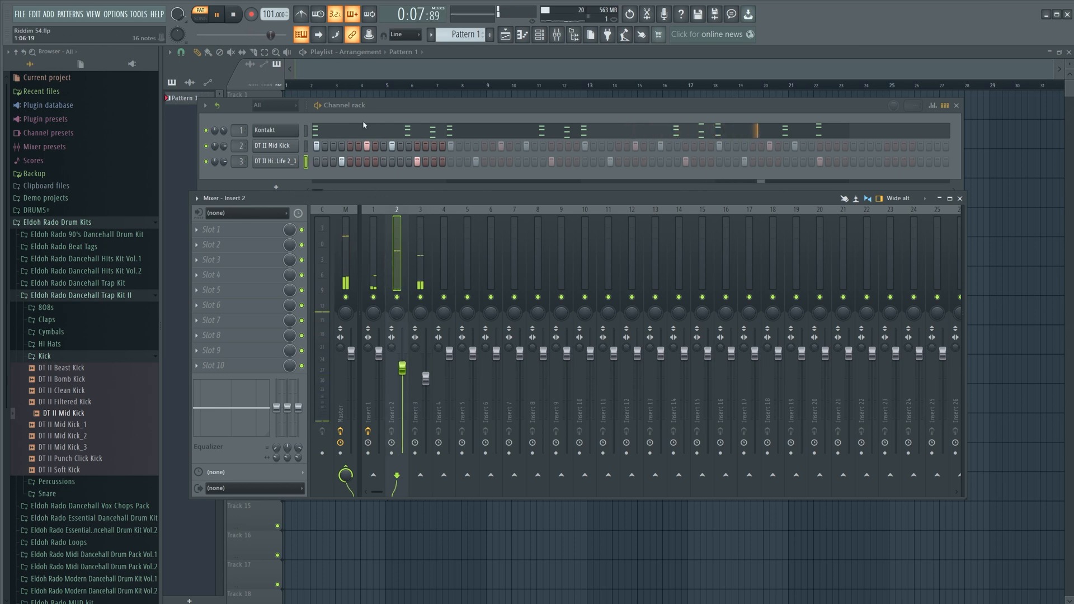
key(space)
- Add a second Kontakt channel and load The Maverick piano instrument into it
click(276, 187)
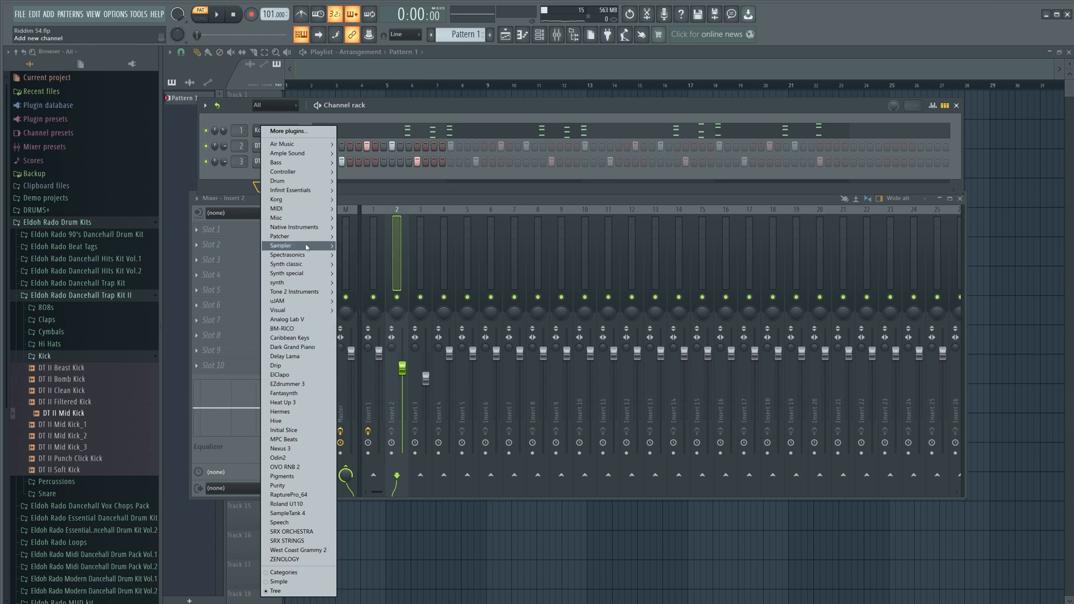
mouse_move(308, 227)
click(376, 247)
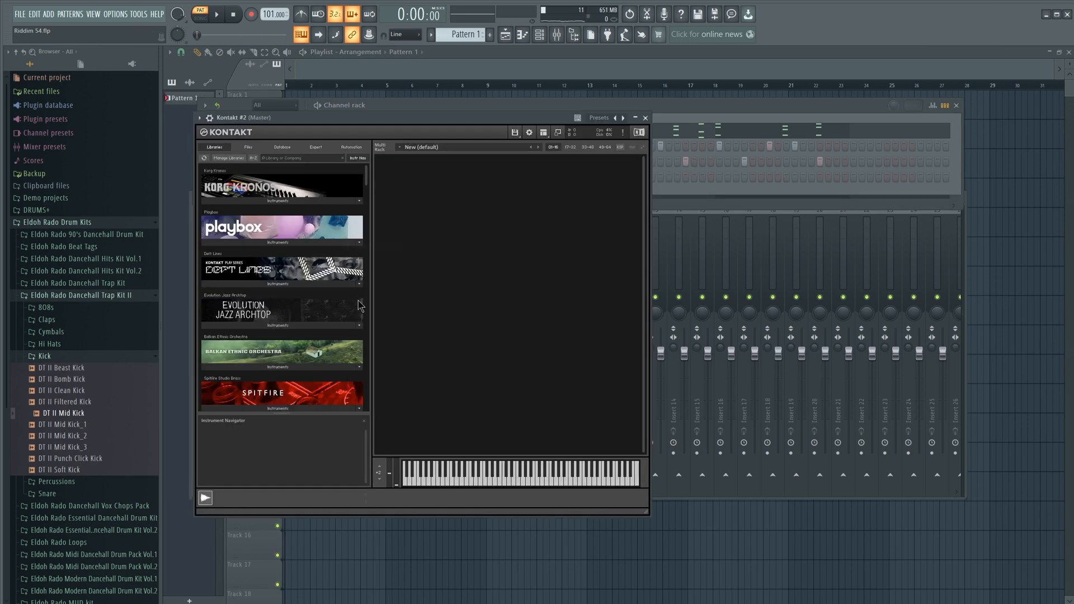
scroll(367, 197, down, 5)
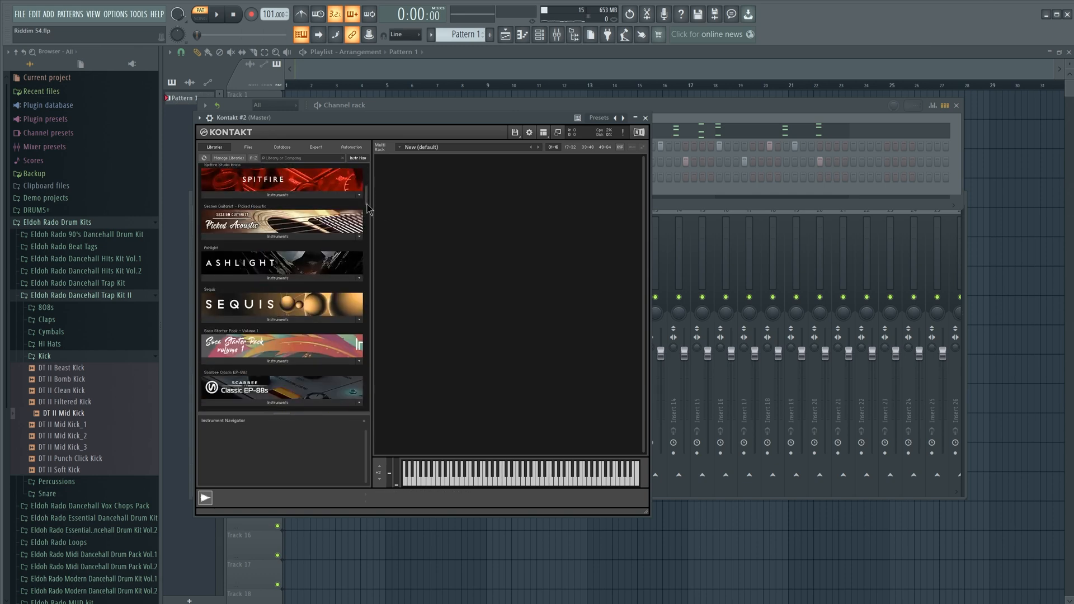
scroll(372, 187, up, 5)
scroll(336, 224, down, 15)
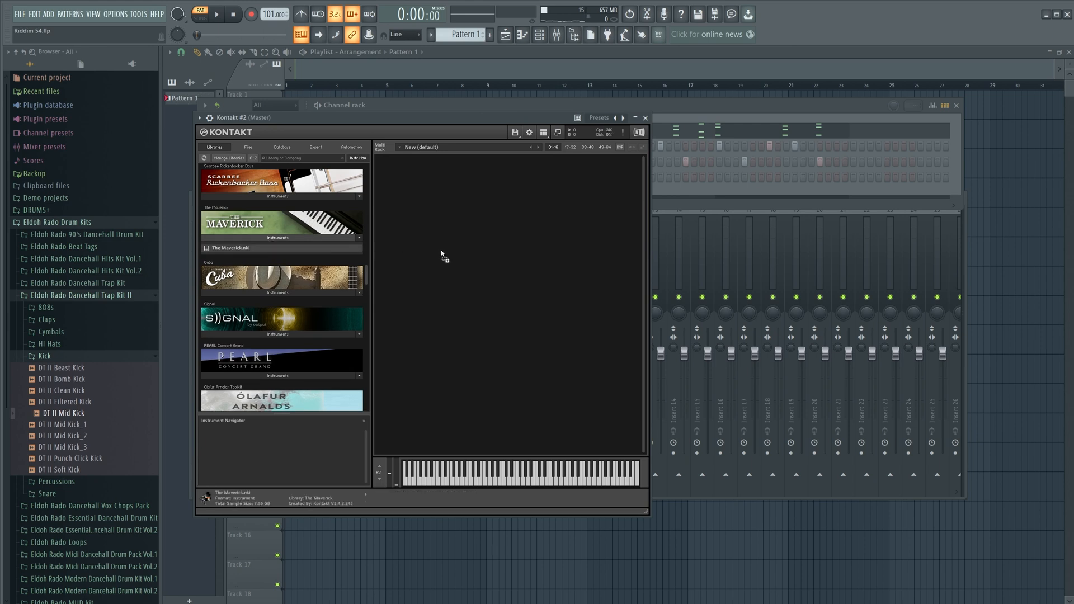
drag(442, 255, 442, 254)
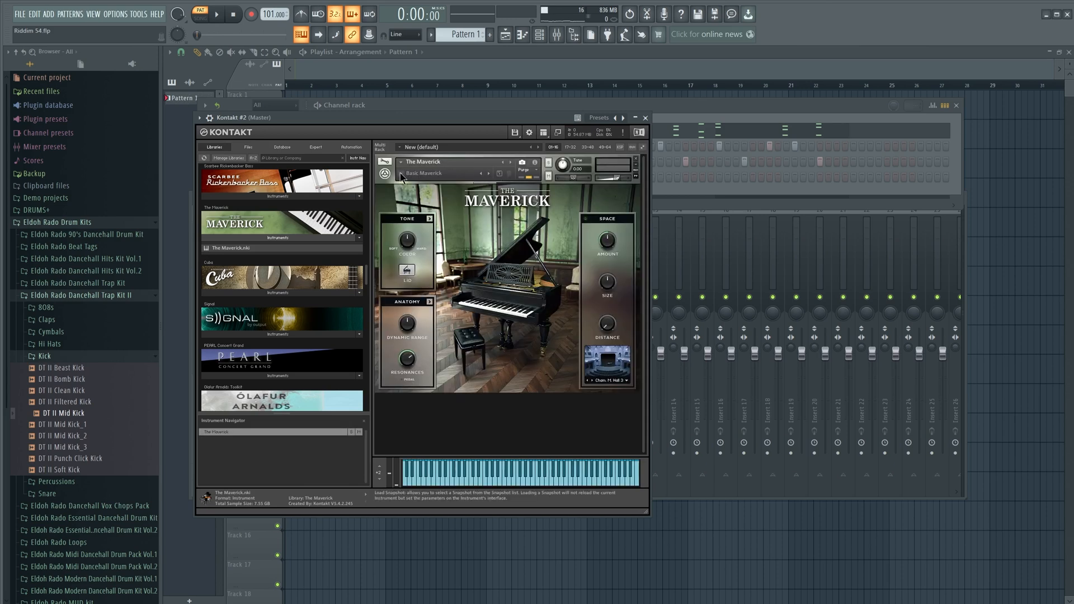
- Load the Maverick On Tape snapshot for the piano, audition a note and close the instrument window
click(400, 174)
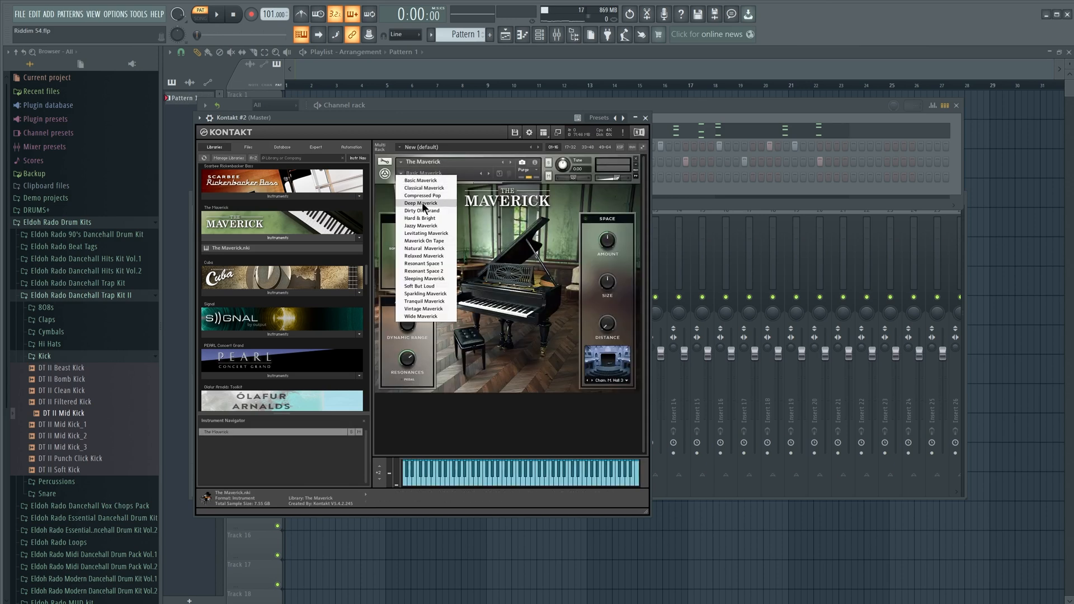
click(434, 242)
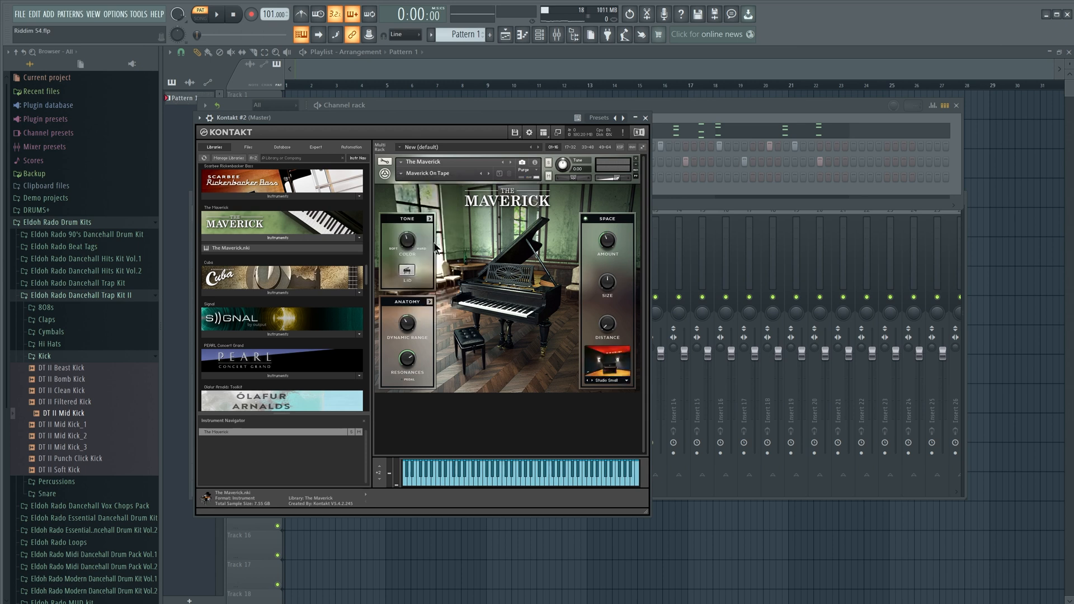
click(522, 484)
click(646, 119)
- Route the new piano channel to Insert 4 in the mixer and lower its fader below the snare's
drag(233, 181, 234, 179)
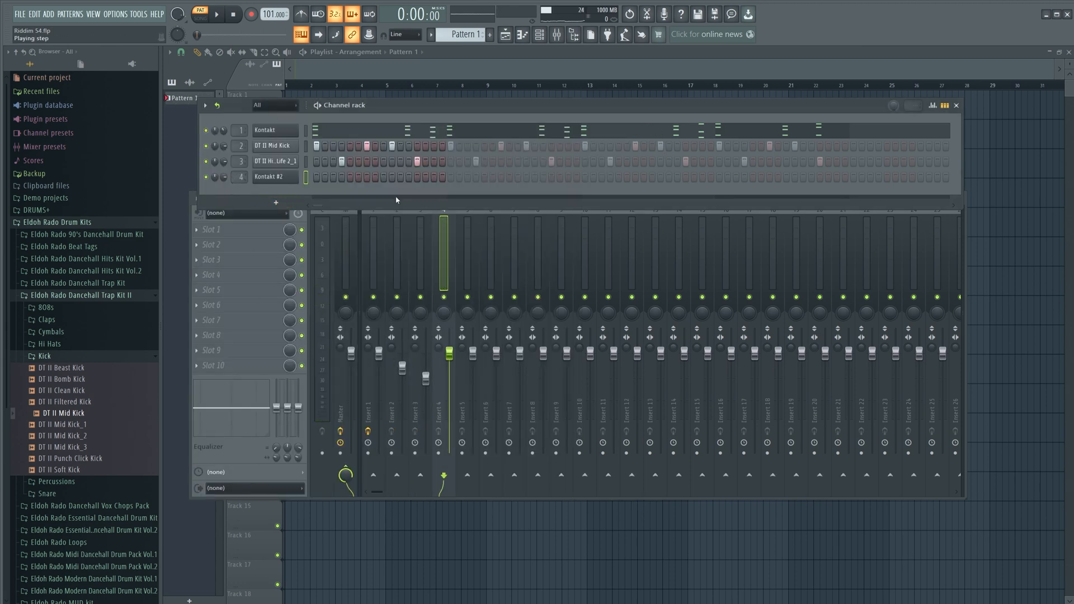
drag(442, 351, 442, 354)
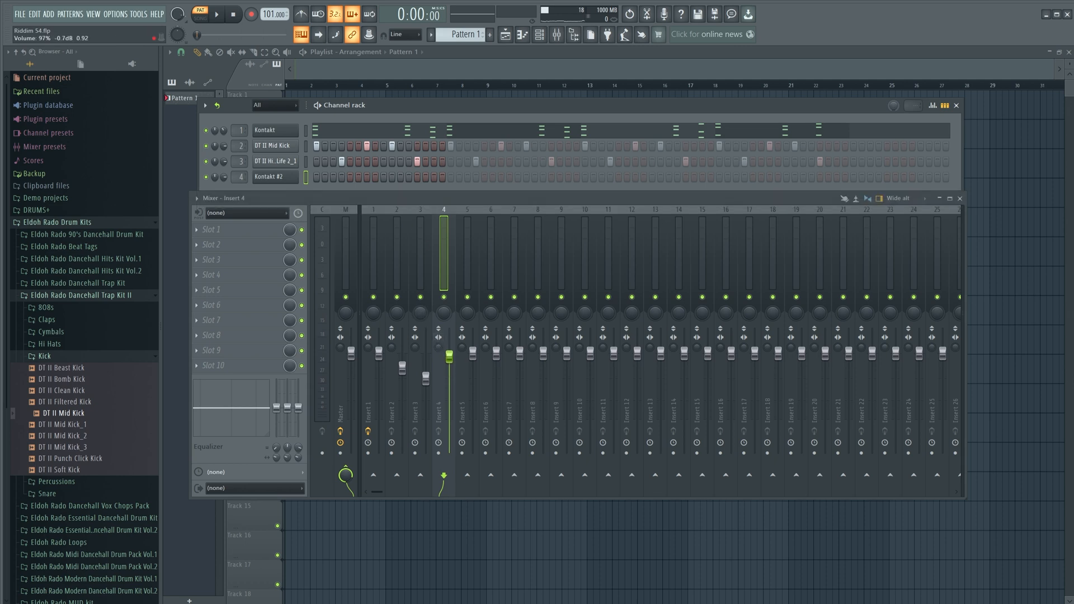
- Place a short D#4 note in bar 1 of the piano channel's piano roll and turn off its looping
right_click(288, 185)
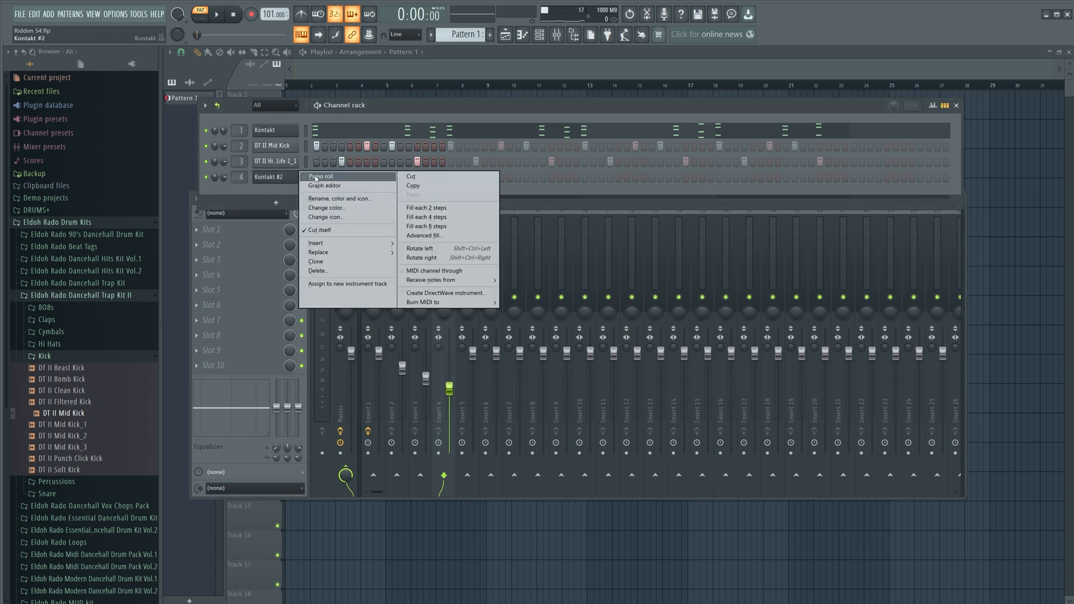
click(311, 178)
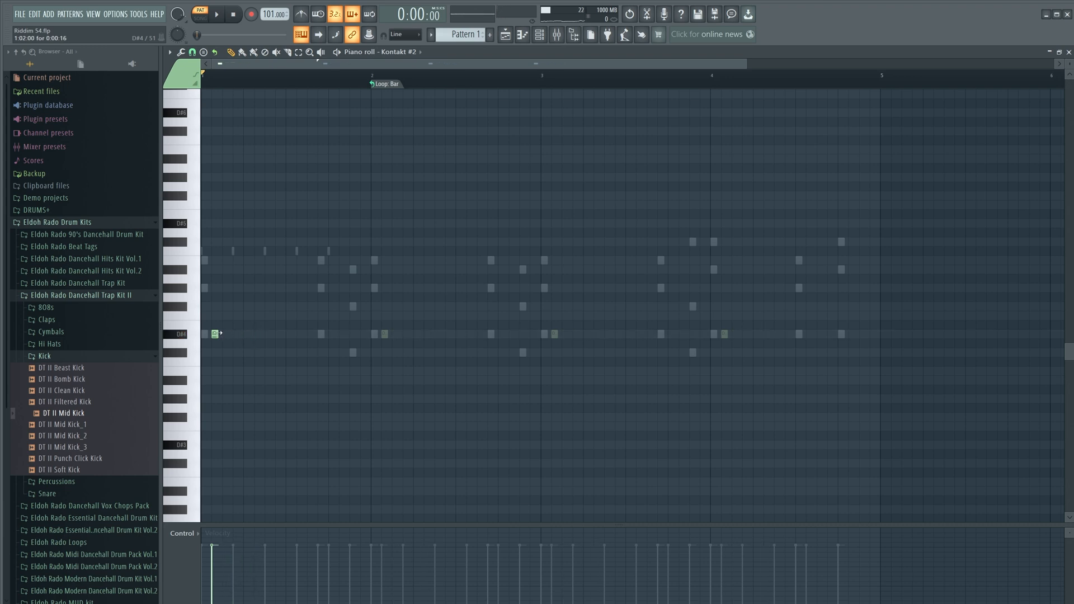
click(375, 85)
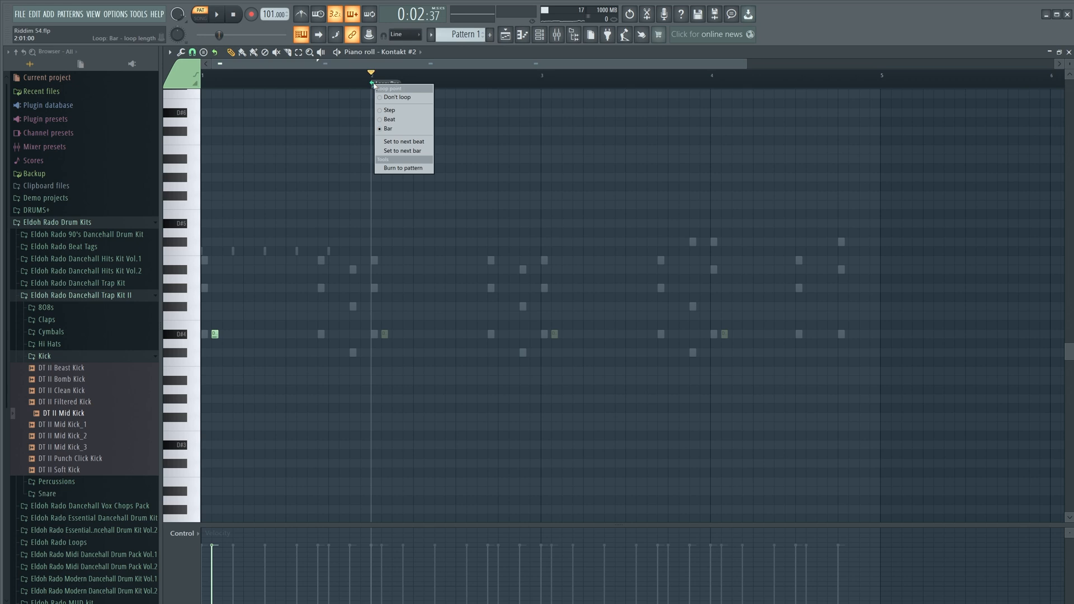
click(396, 97)
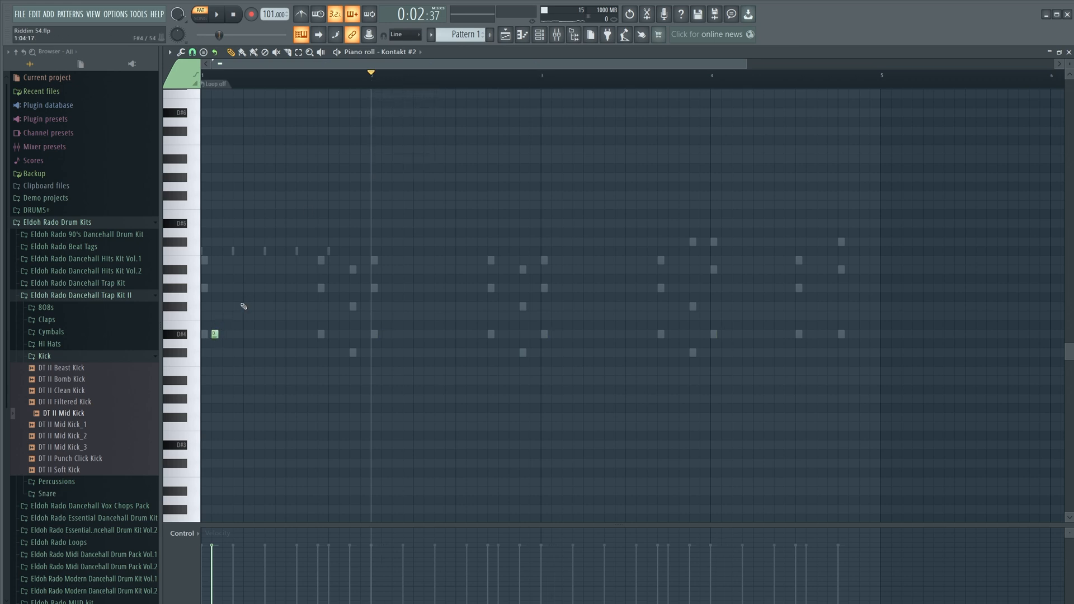
click(1069, 52)
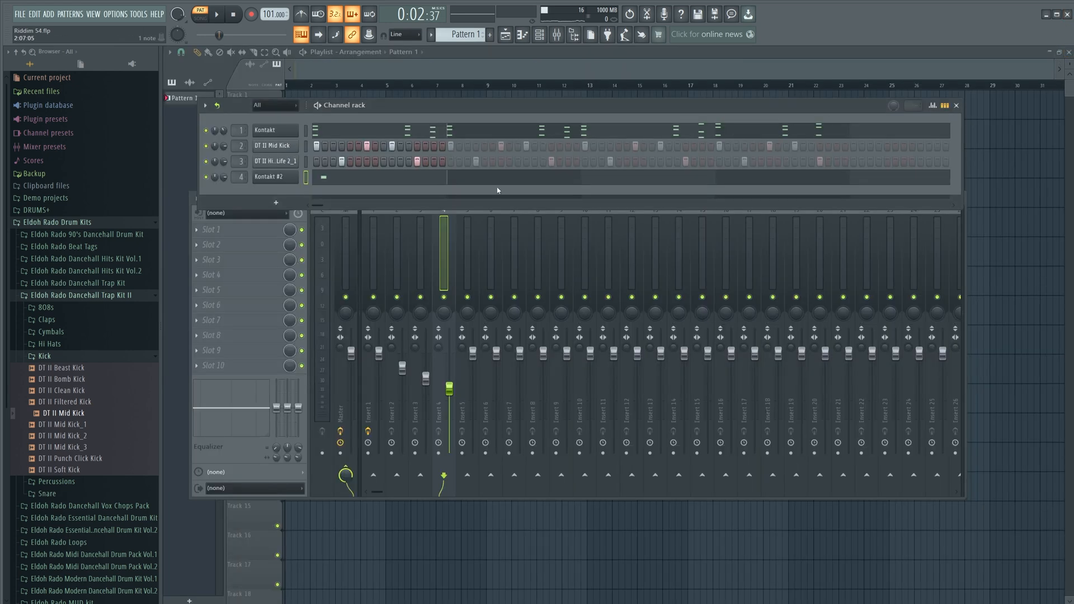
- Set the piano channel's loop back to Bar in its piano roll and return to the channel rack
click(217, 106)
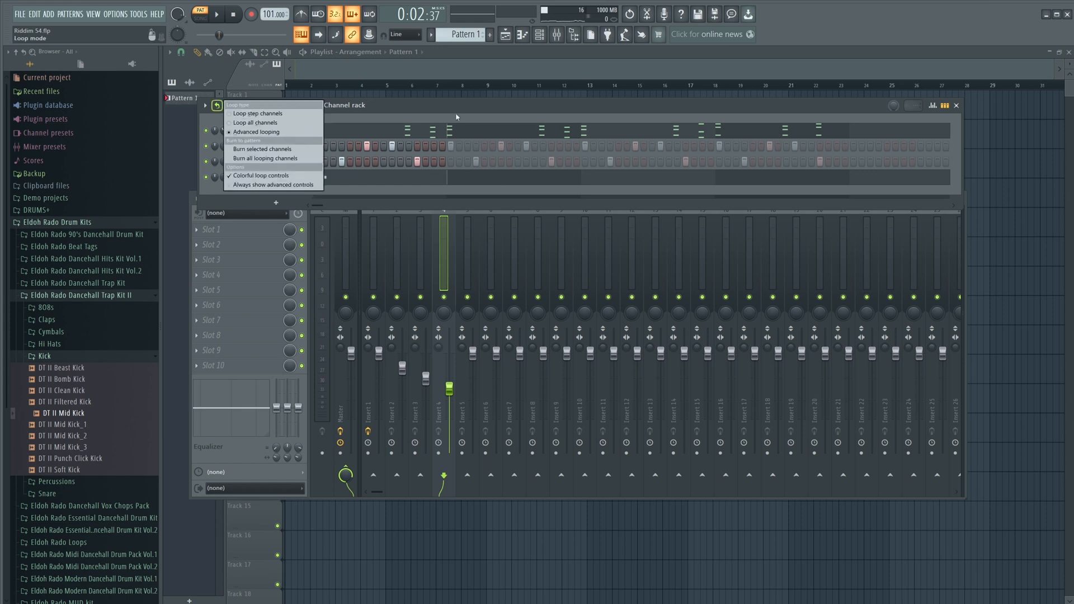
click(473, 105)
right_click(291, 175)
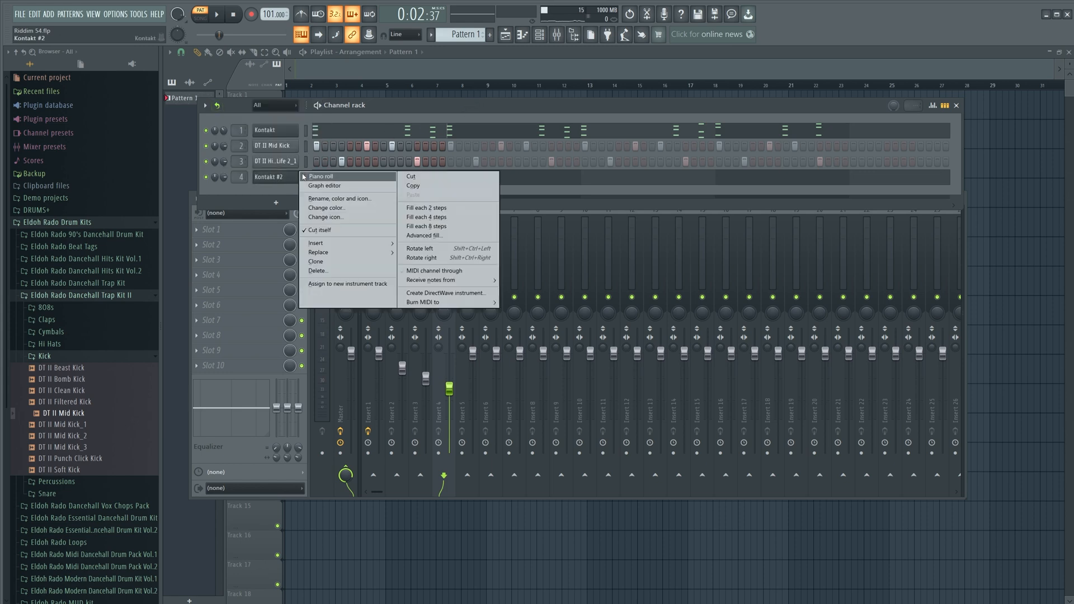
click(320, 176)
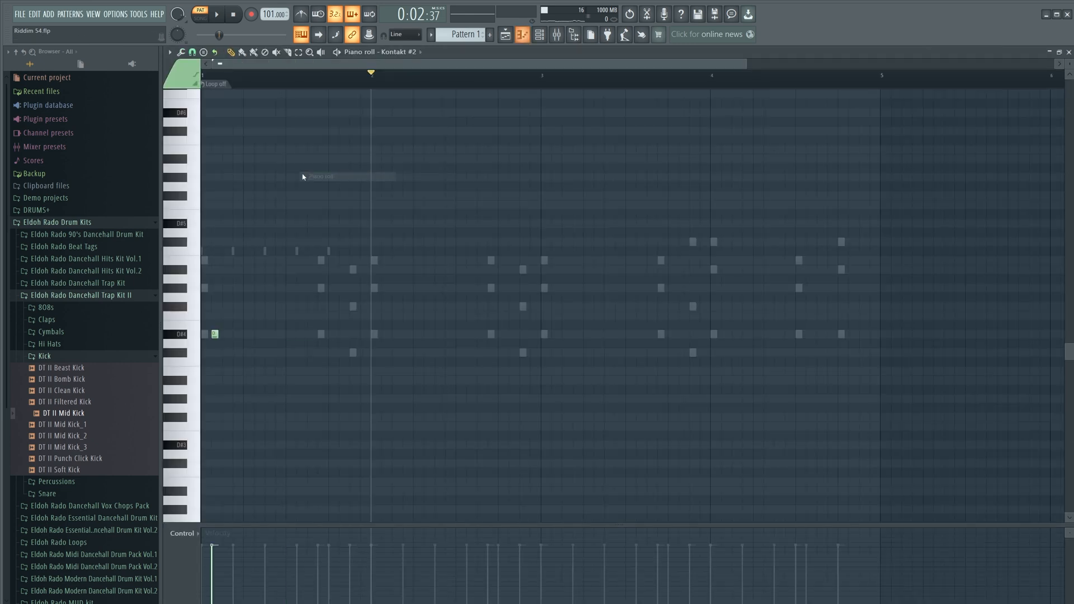
click(223, 86)
click(246, 132)
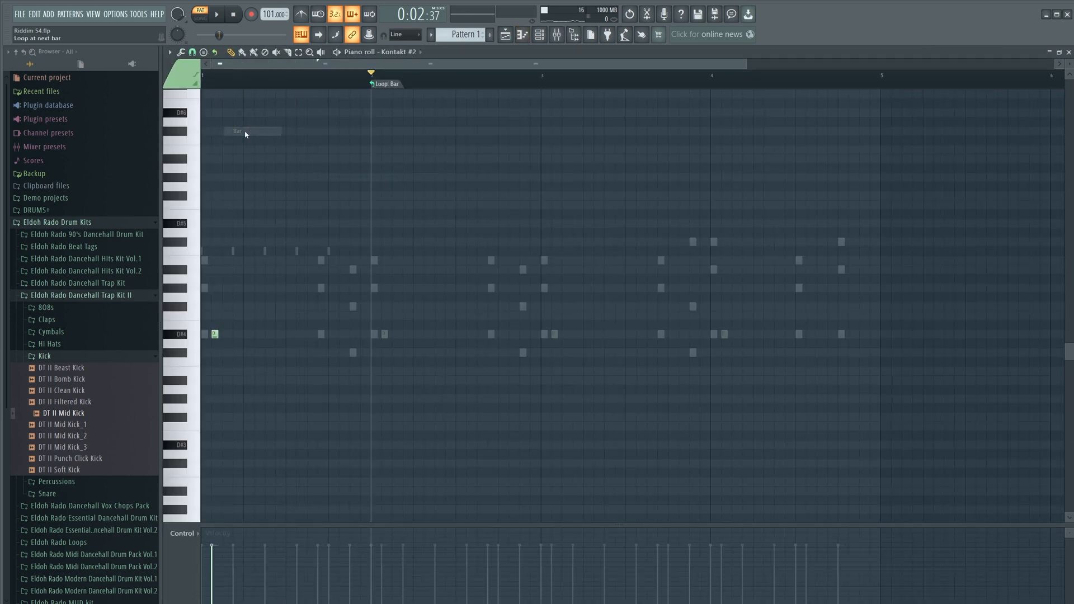
click(1069, 52)
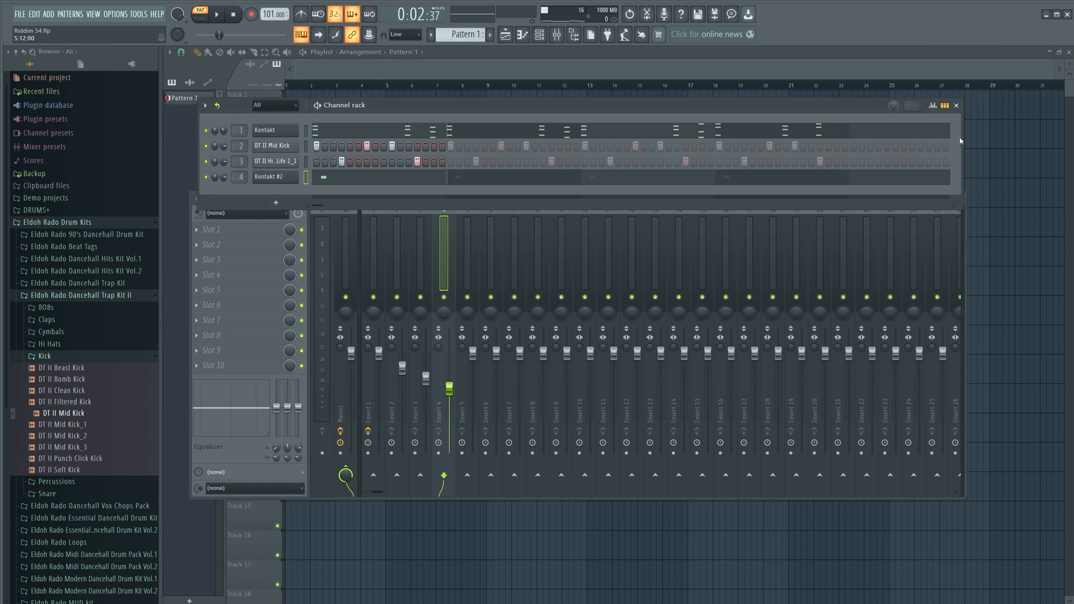
drag(978, 135, 886, 139)
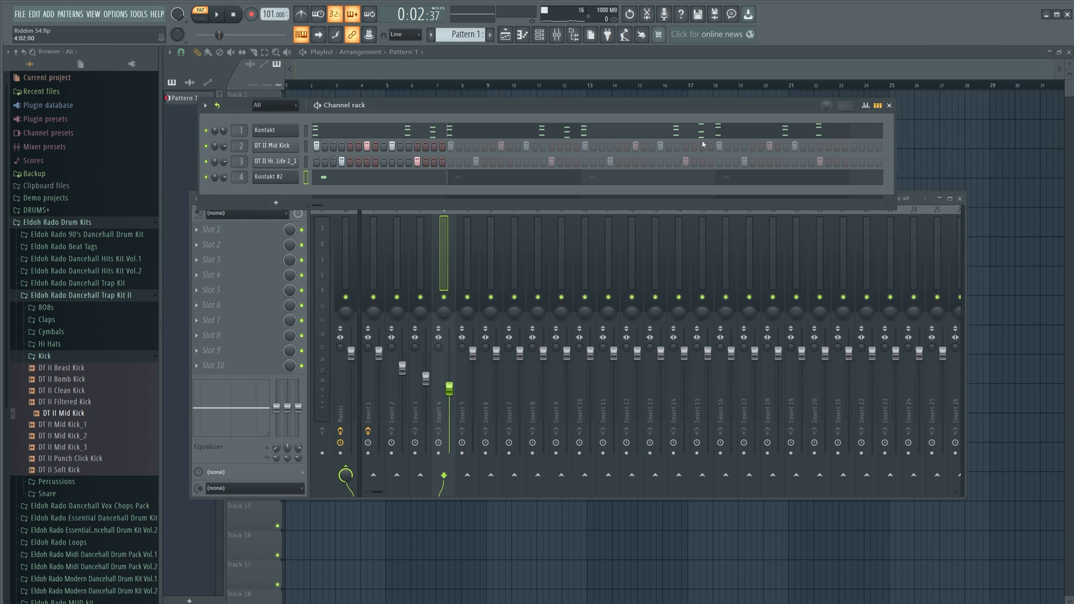
click(217, 106)
click(242, 134)
right_click(289, 147)
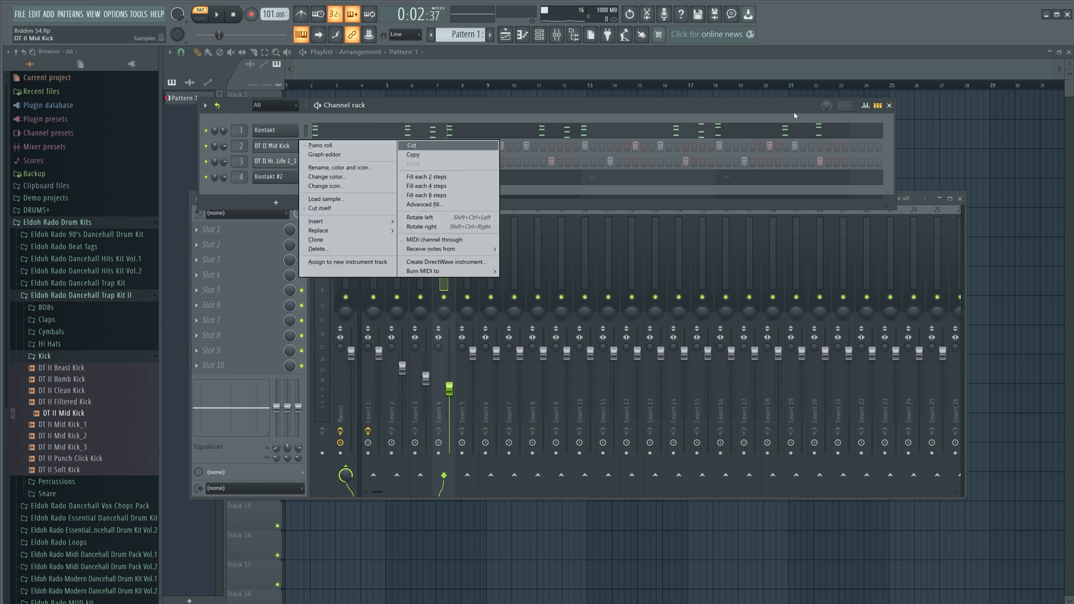
click(736, 109)
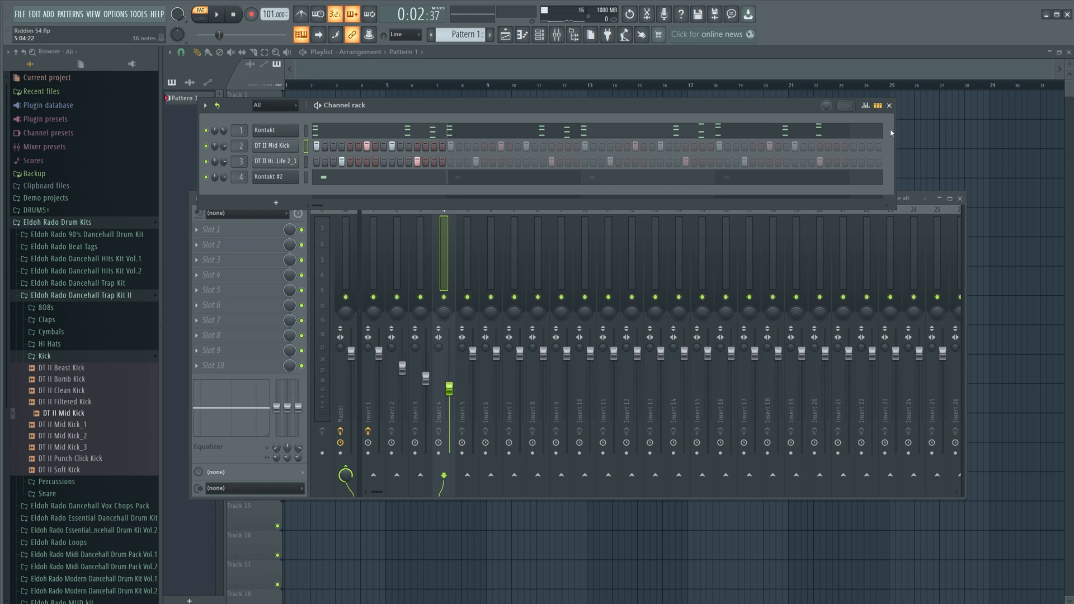
drag(896, 133, 917, 149)
- Replace the short note in the second Kontakt channel with a D#4 note lasting almost all of bar 1
right_click(276, 177)
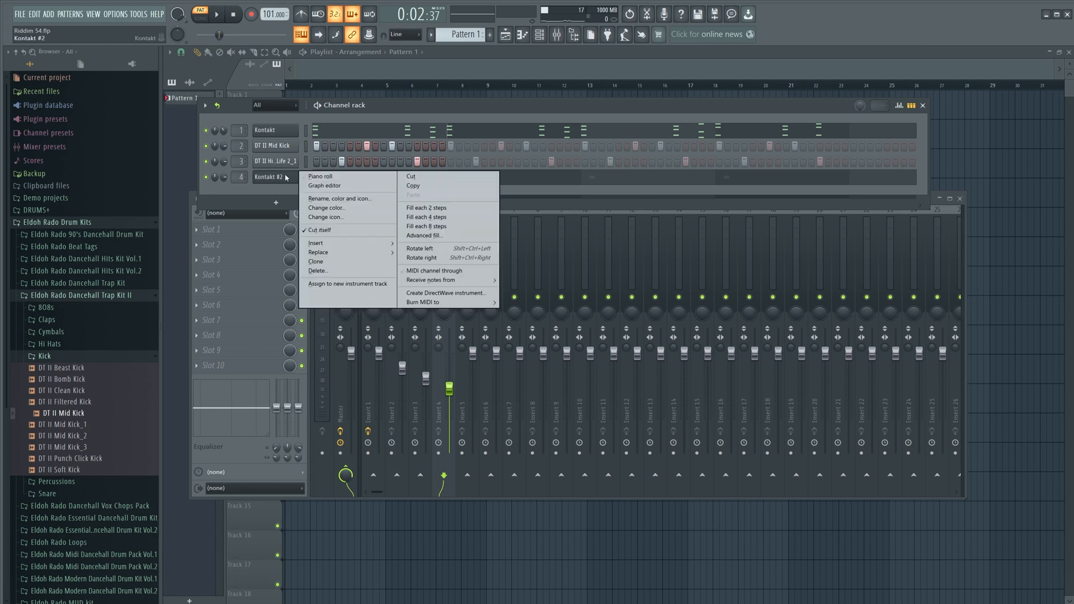
click(325, 176)
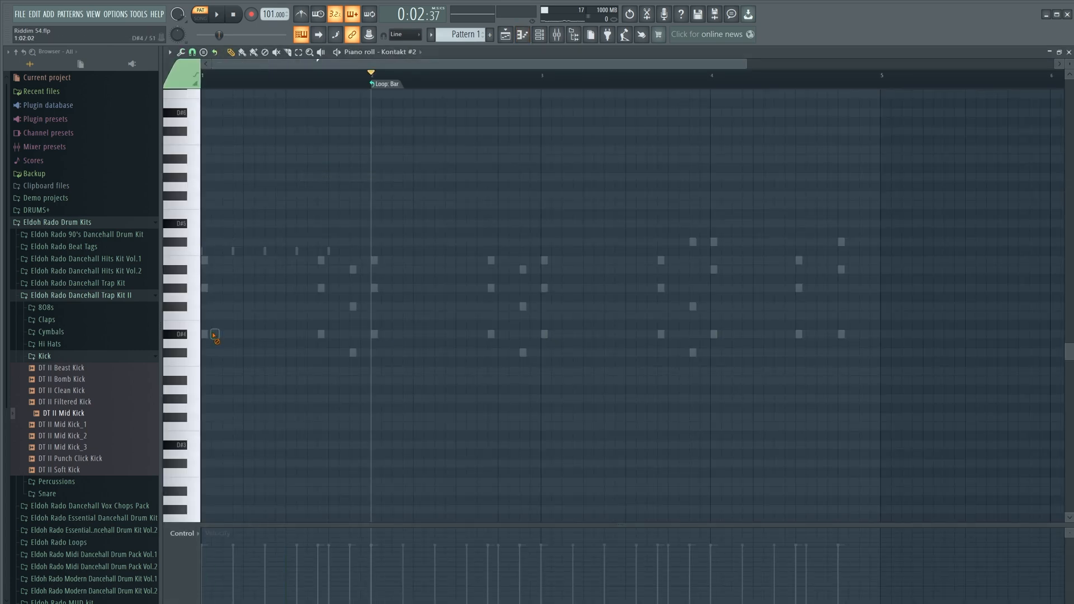
drag(217, 334, 335, 334)
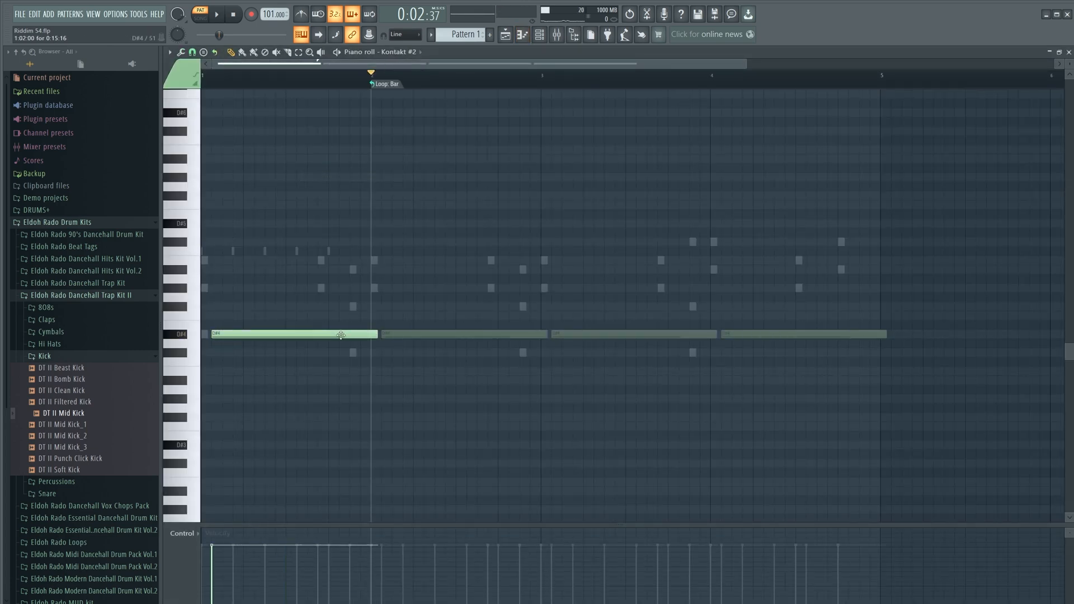
- Burn the one-bar loops of Kontakt #2, DT II Mid Kick and DT II High Life 2_1 to the pattern
click(389, 85)
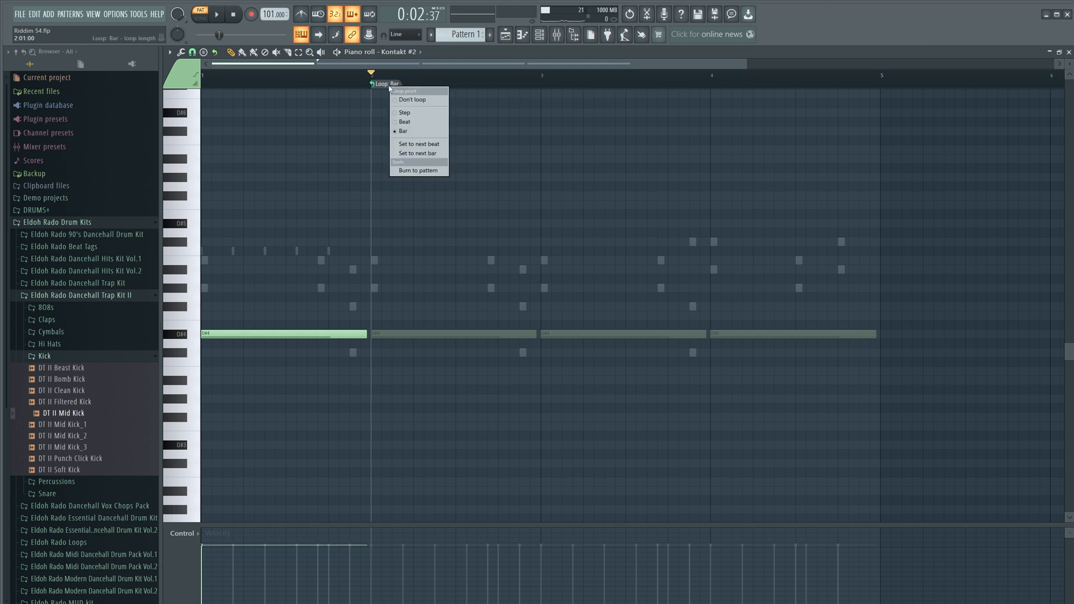
click(421, 171)
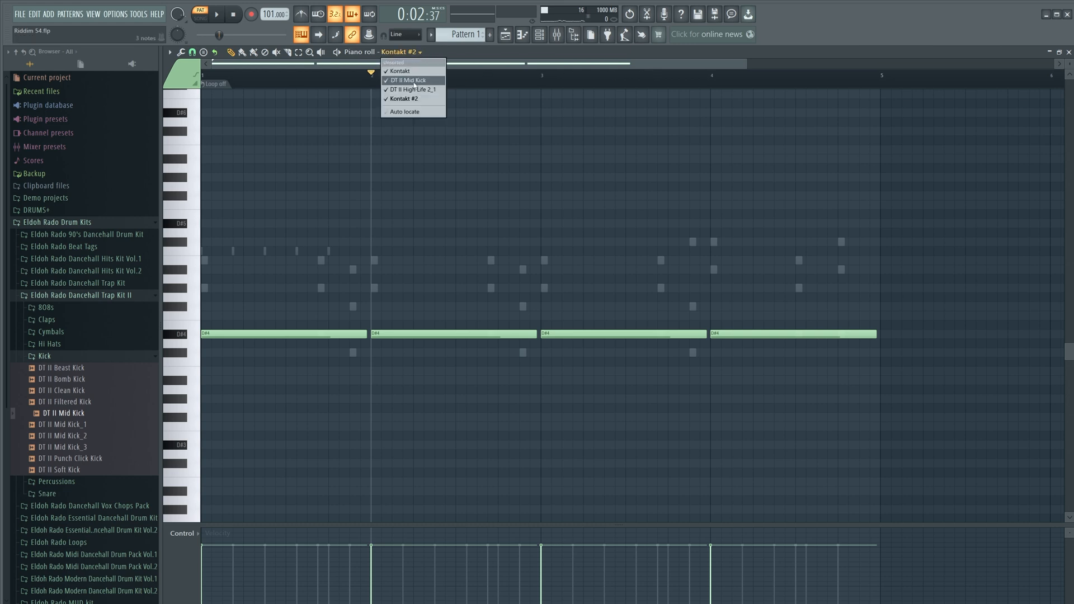
click(415, 82)
click(394, 86)
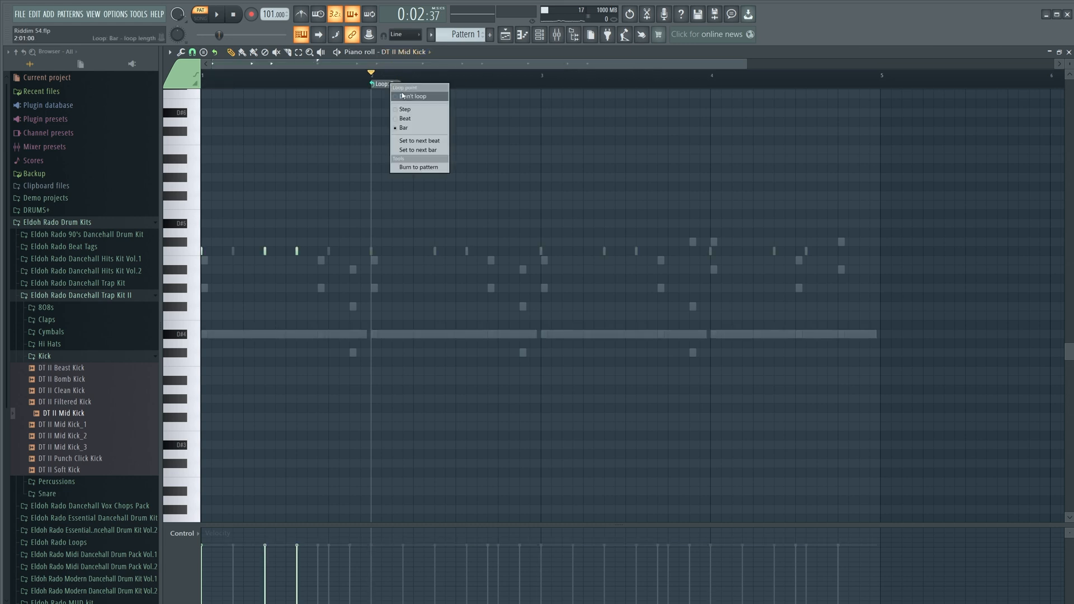
click(424, 167)
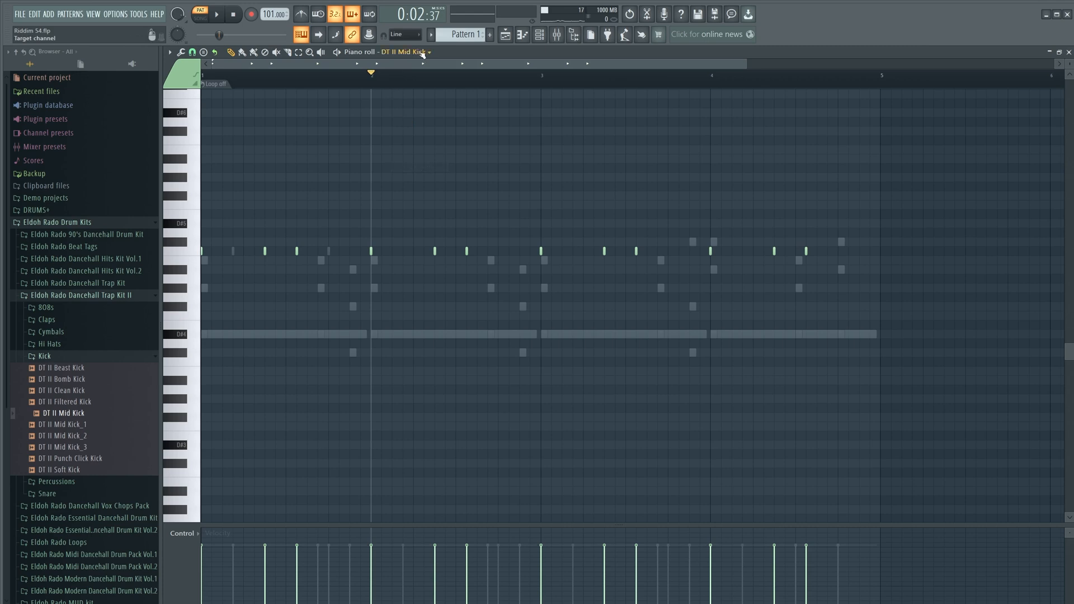
click(422, 52)
click(426, 90)
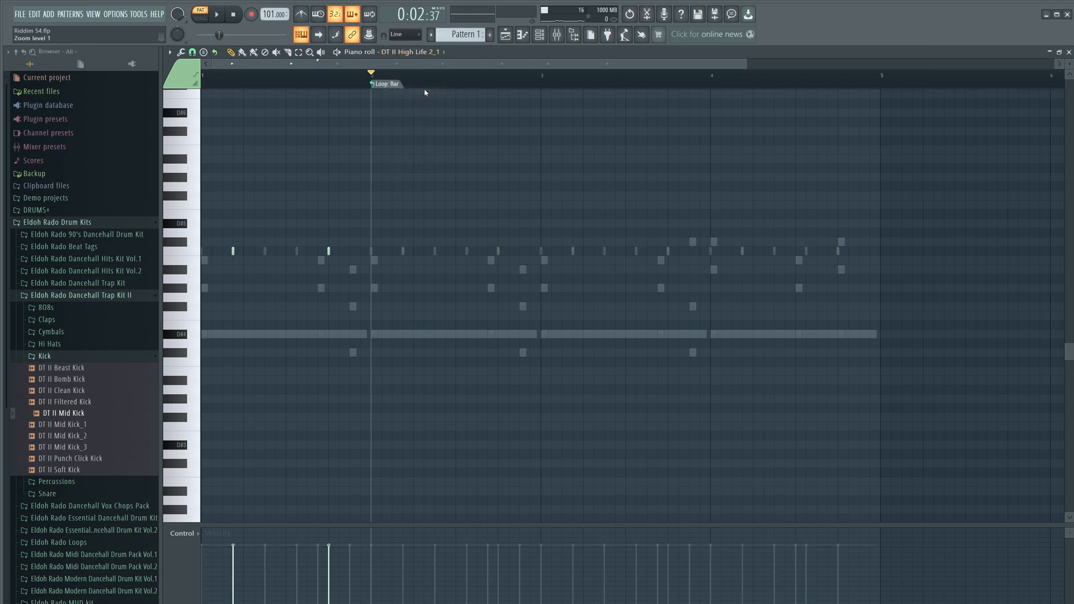
click(392, 85)
click(415, 166)
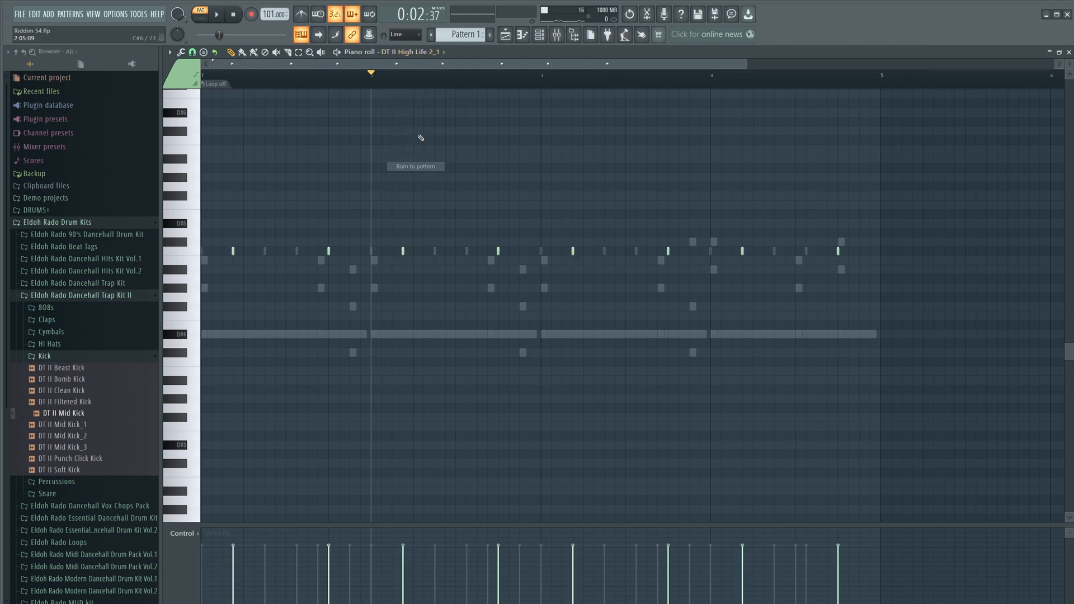
- Show Kontakt #2 in the piano roll and delete its D#4 notes in bars 2, 3 and 4
click(442, 52)
click(419, 95)
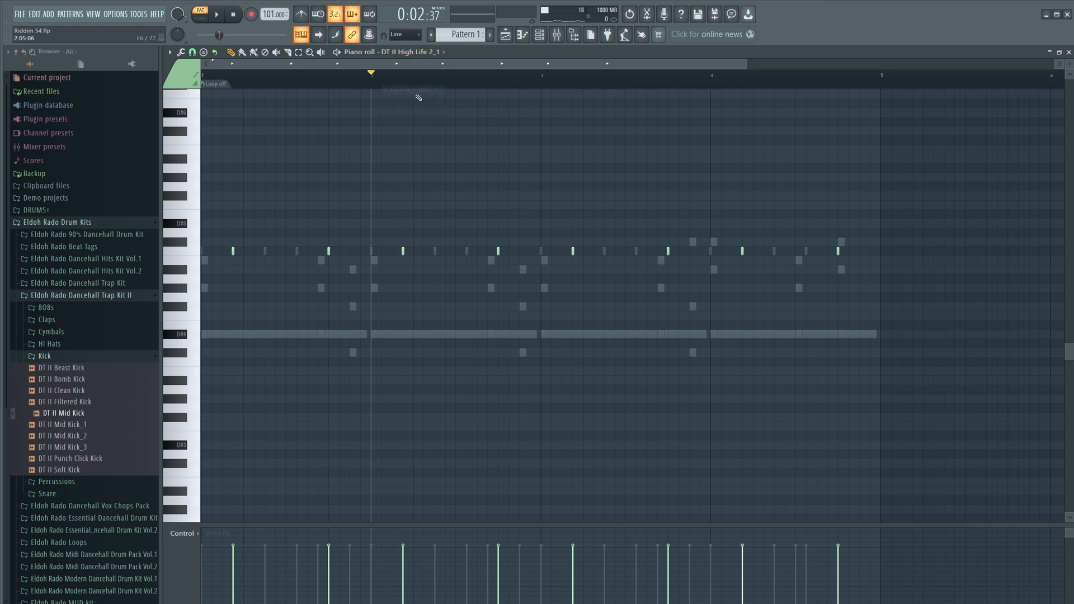
click(444, 54)
click(419, 96)
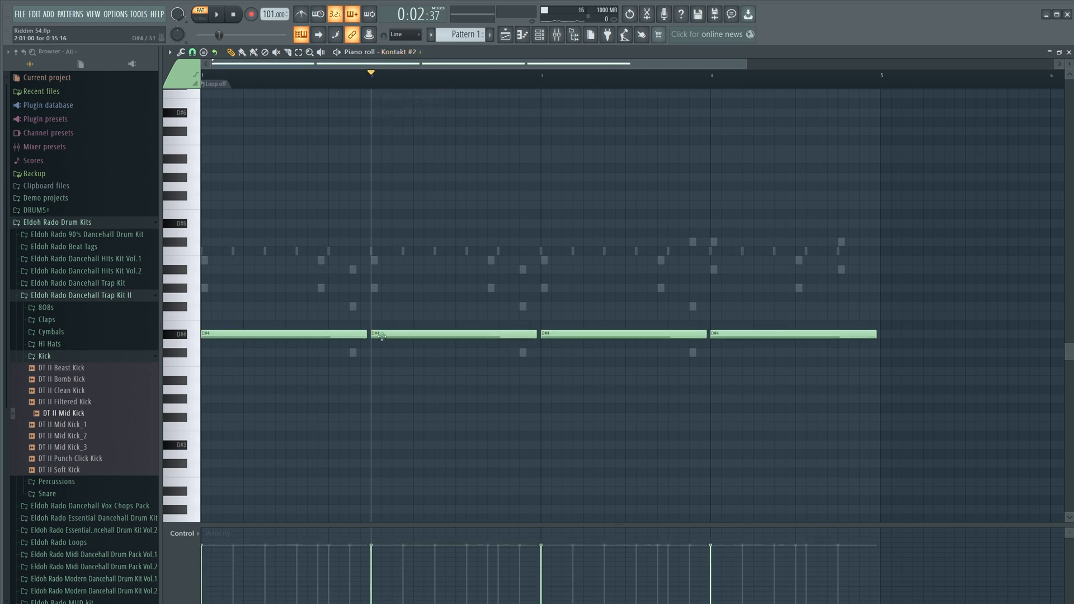
right_click(405, 341)
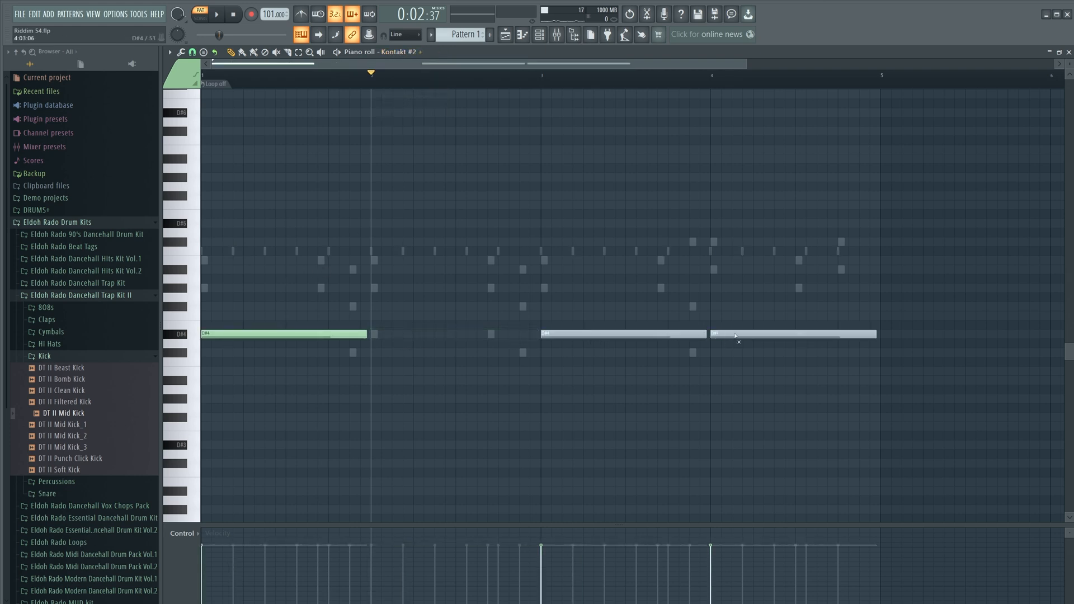
ctrl+right_click(647, 335)
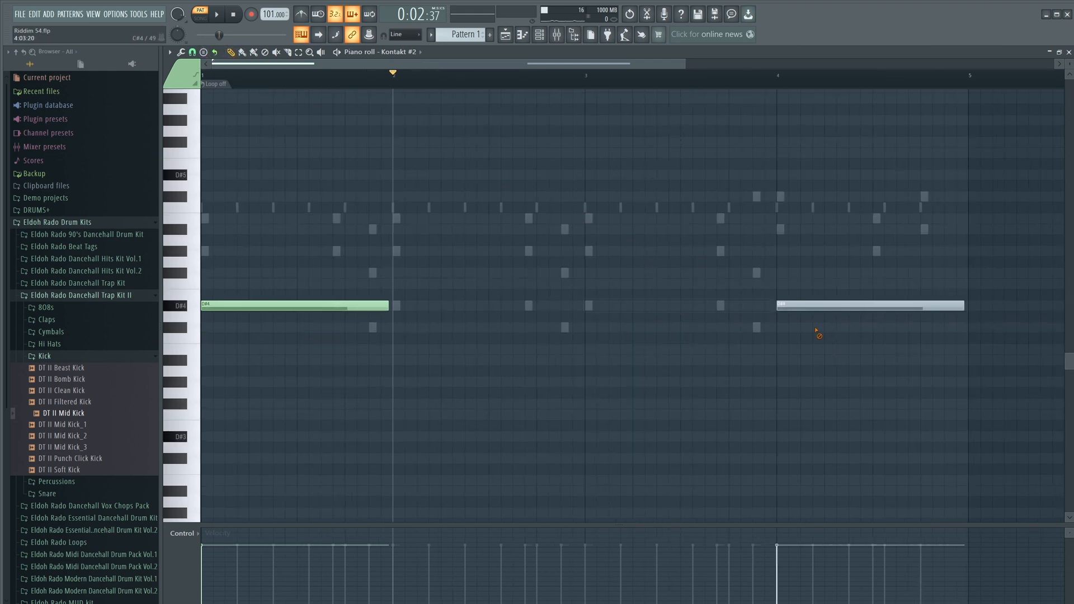
right_click(816, 330)
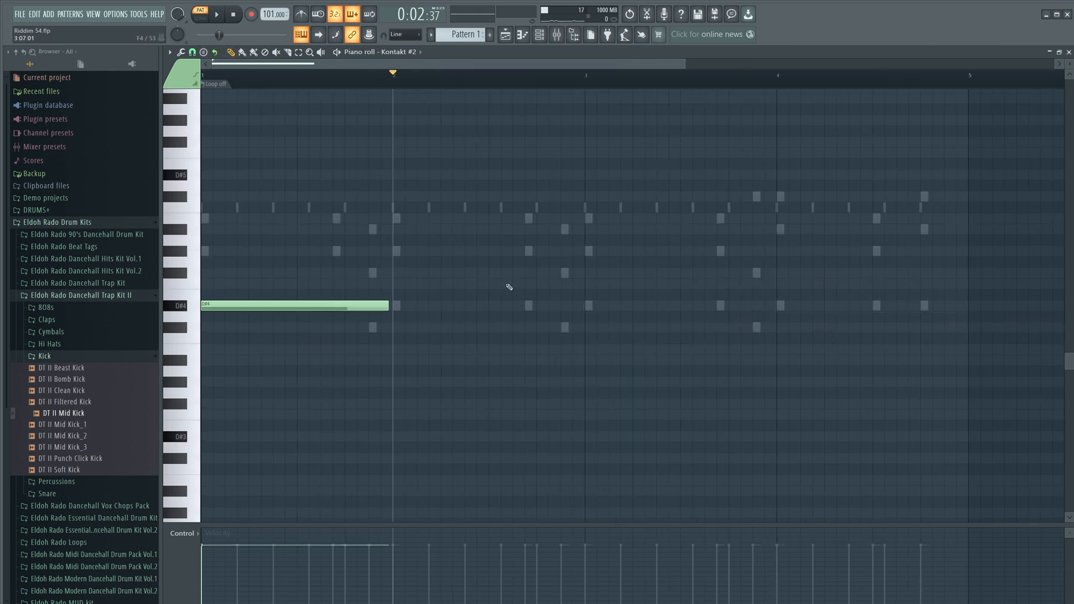
- Build a D#4, G#4 and B4 chord in bar 1, shorten it to 0:12:16, and play it back
click(222, 252)
click(227, 218)
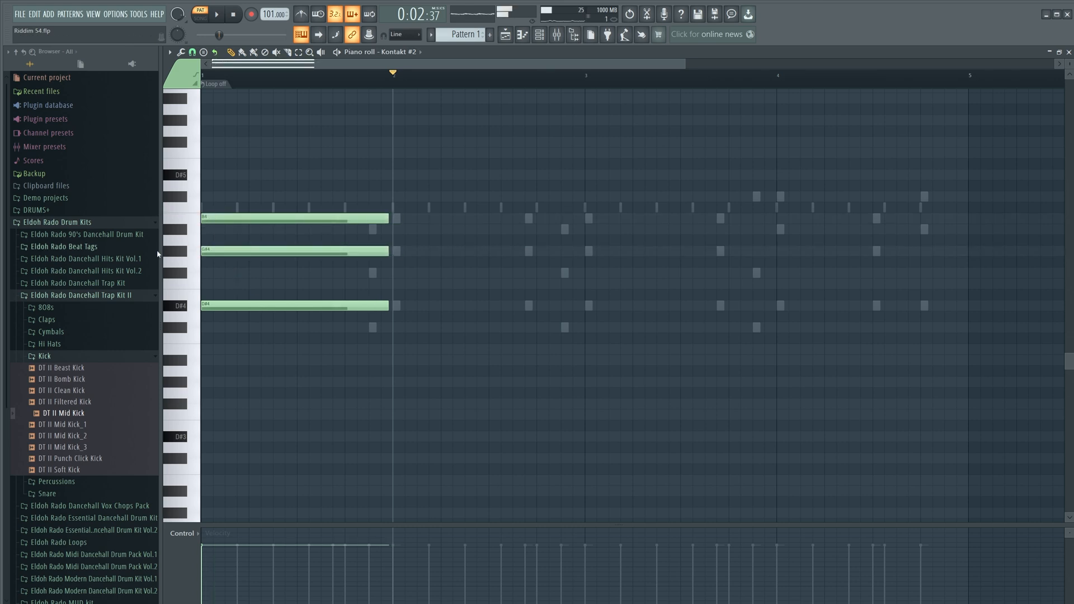
drag(420, 378, 369, 202)
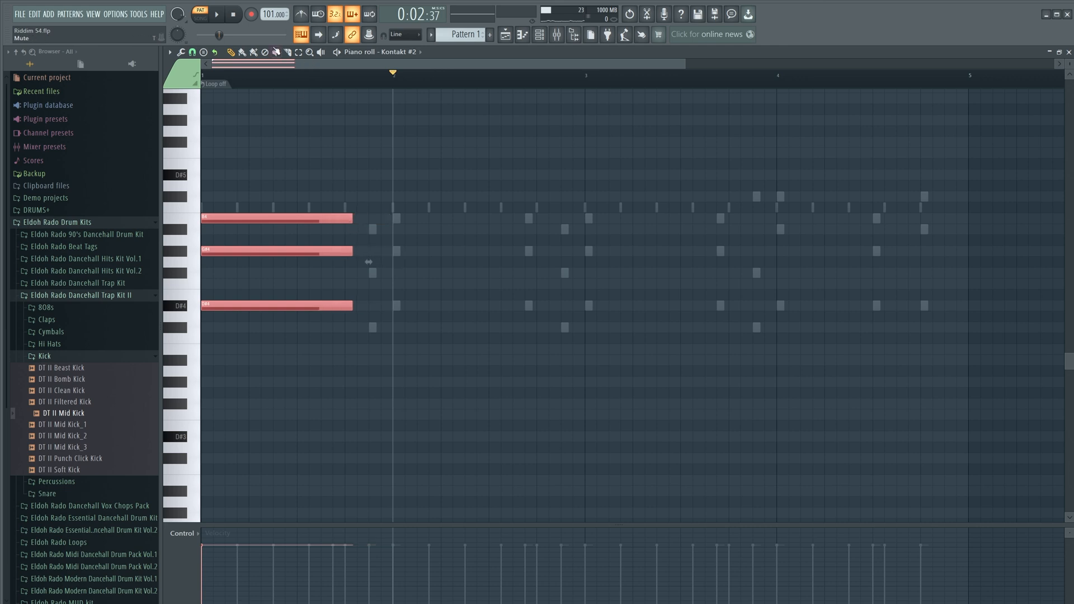
key(space)
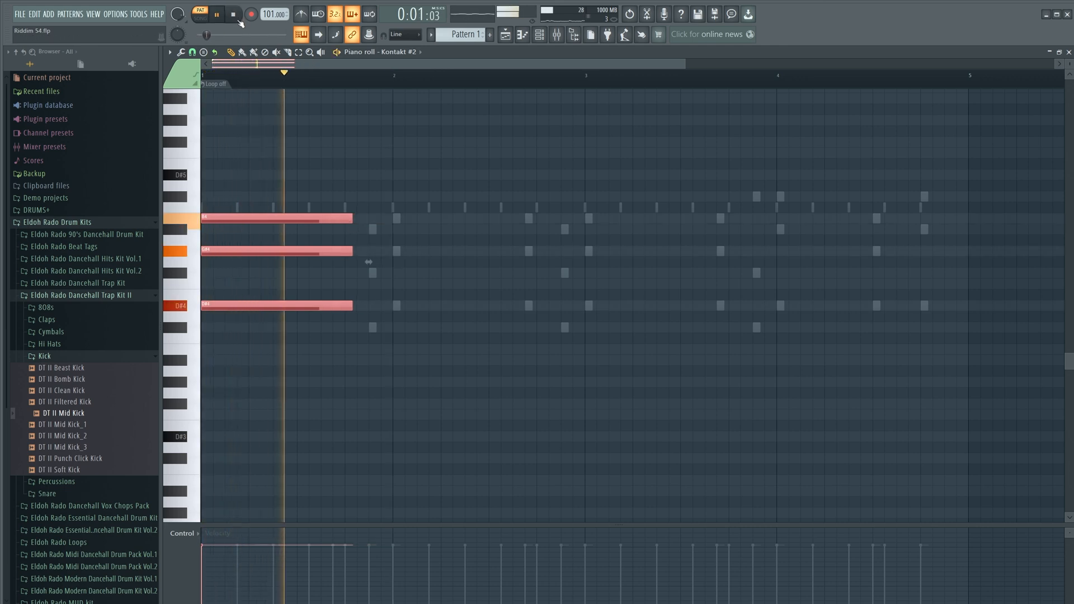
key(space)
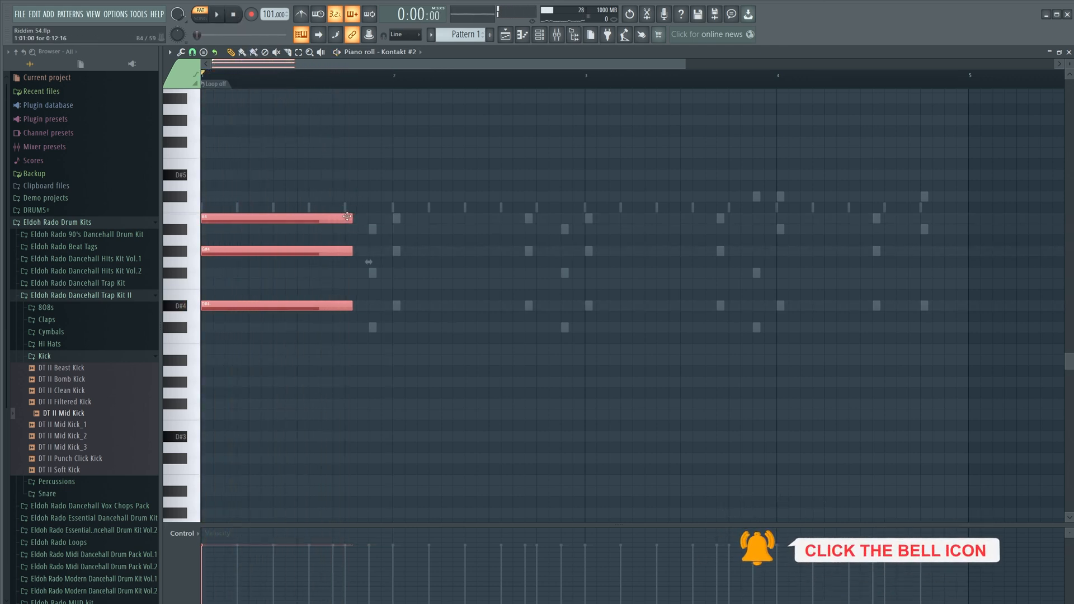
- Play the pattern and lower the velocity of all three bar 1 chord notes to about 30%
key(space)
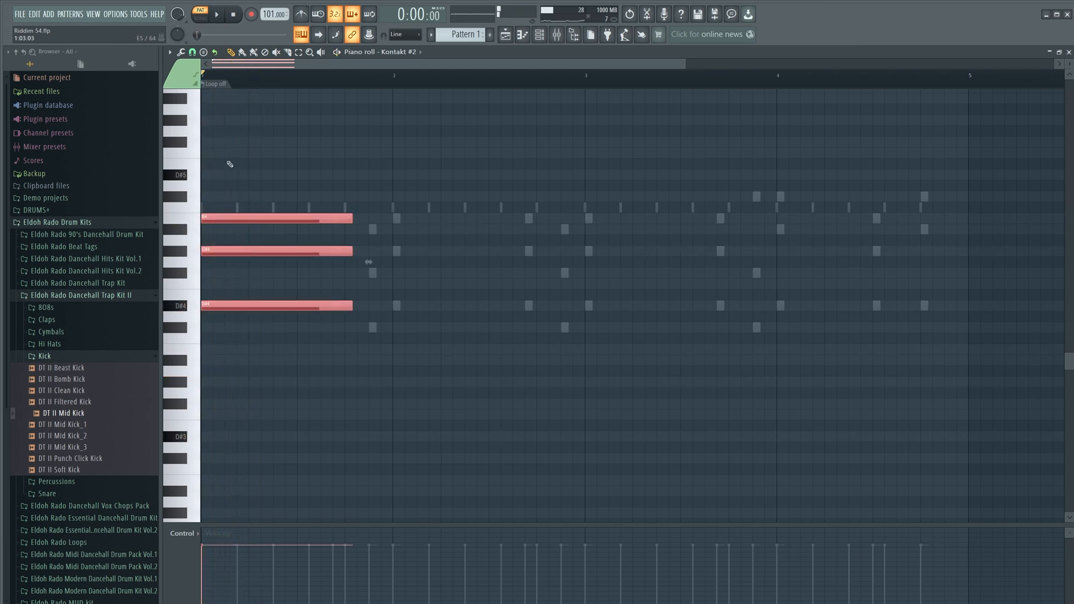
click(219, 208)
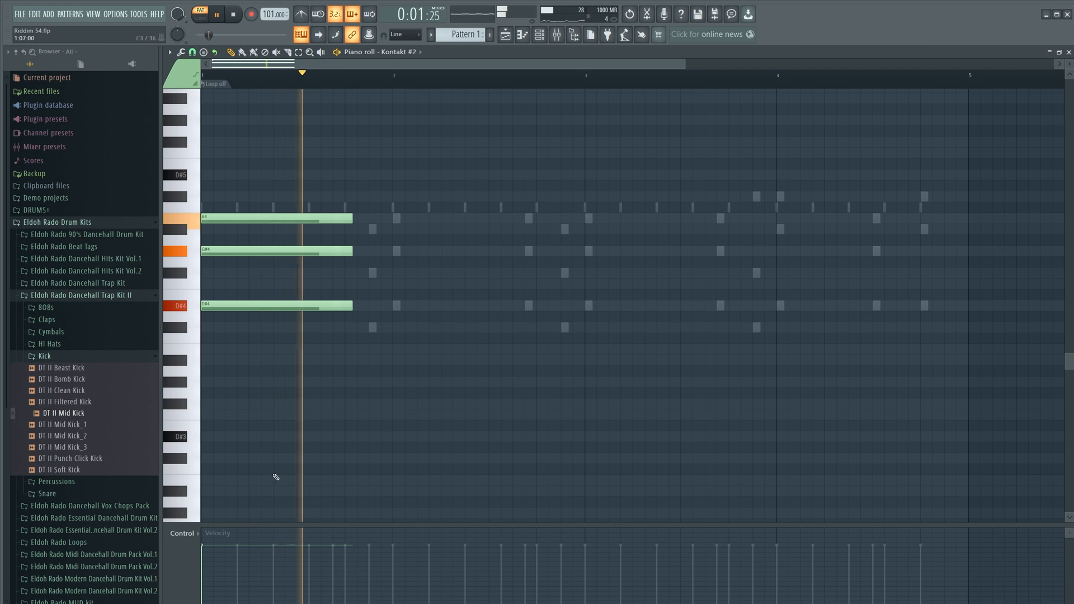
key(ctrl+a)
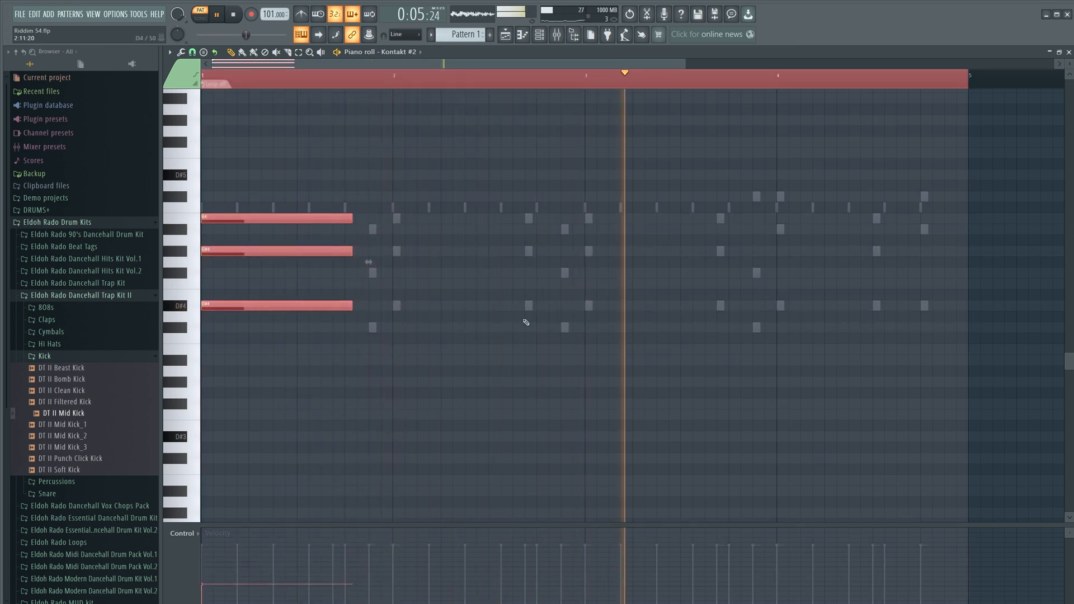
- Place a D#4, G#4, B4 chord at the start of bar 3 and a D#4, A#4, C#5 chord at bar 4
click(584, 306)
click(586, 251)
click(586, 218)
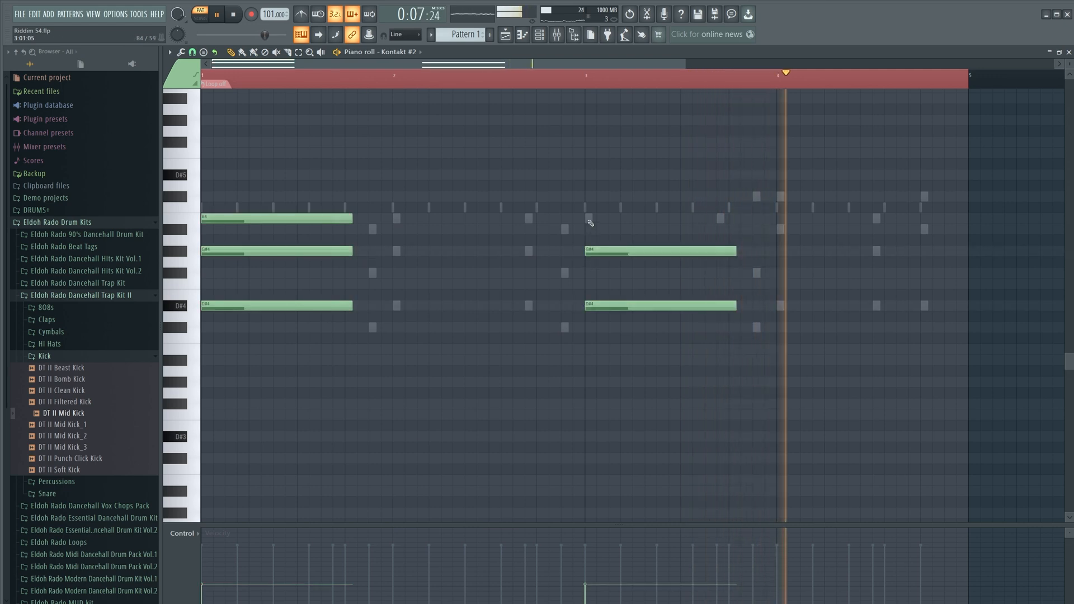
click(778, 196)
key(space)
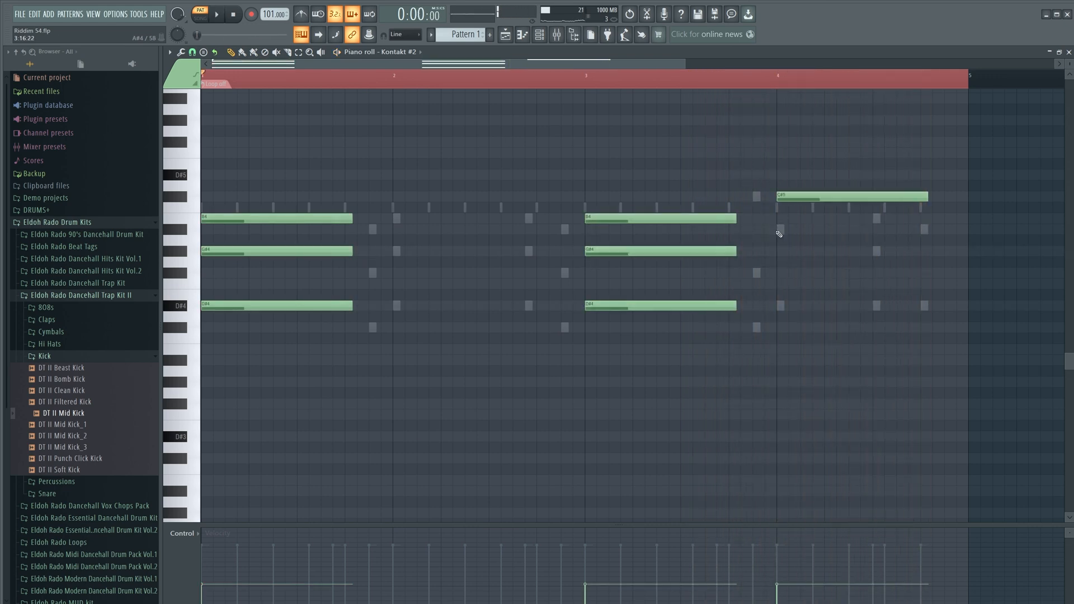
click(783, 304)
key(space)
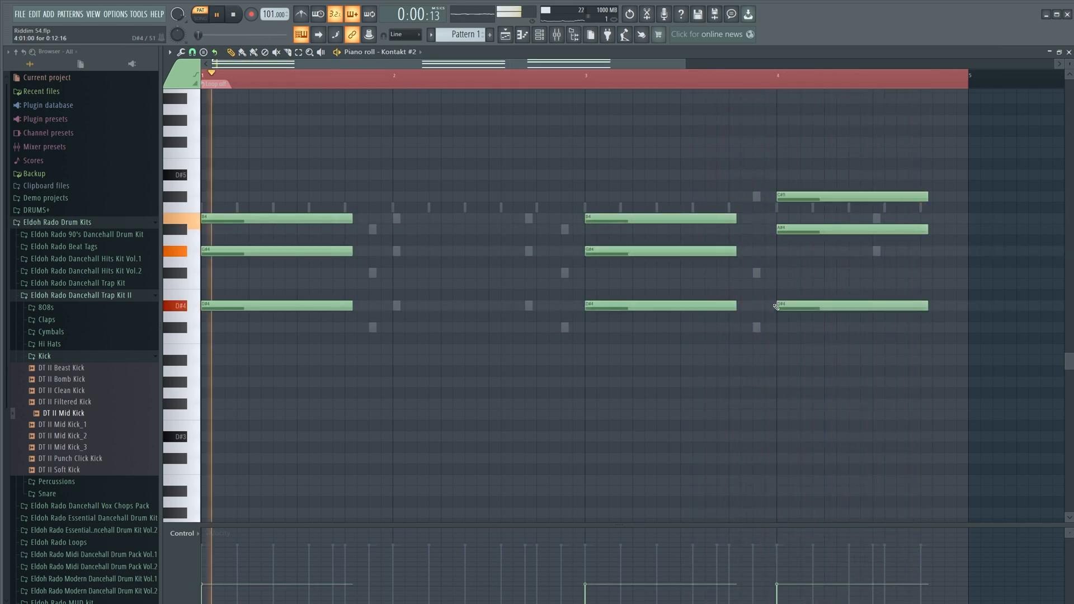
- Place a D#4, G#4 and B4 chord at the start of bar 2 and check it in playback
click(395, 306)
click(396, 251)
click(397, 218)
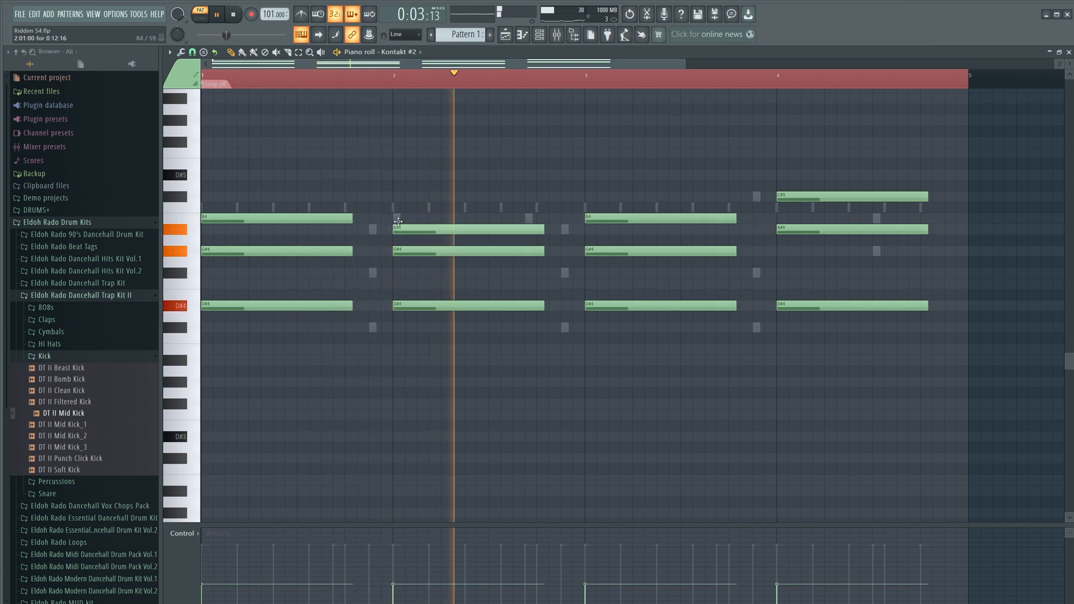
key(space)
key(space)
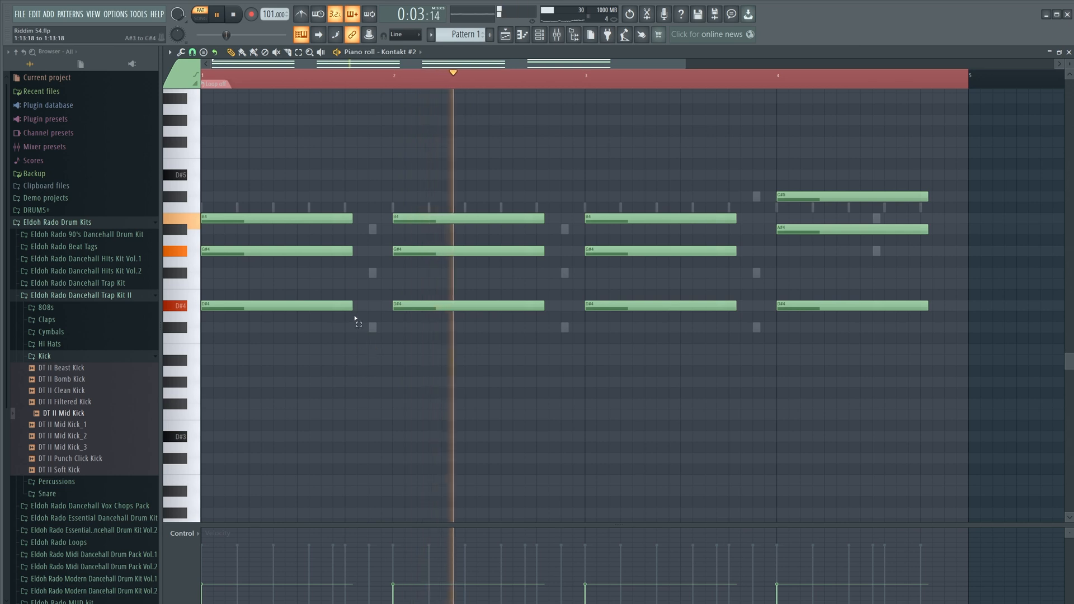
- Shorten all the chords in the four bars to a length of 0:12:00
drag(337, 317, 342, 213)
key(ctrl+a)
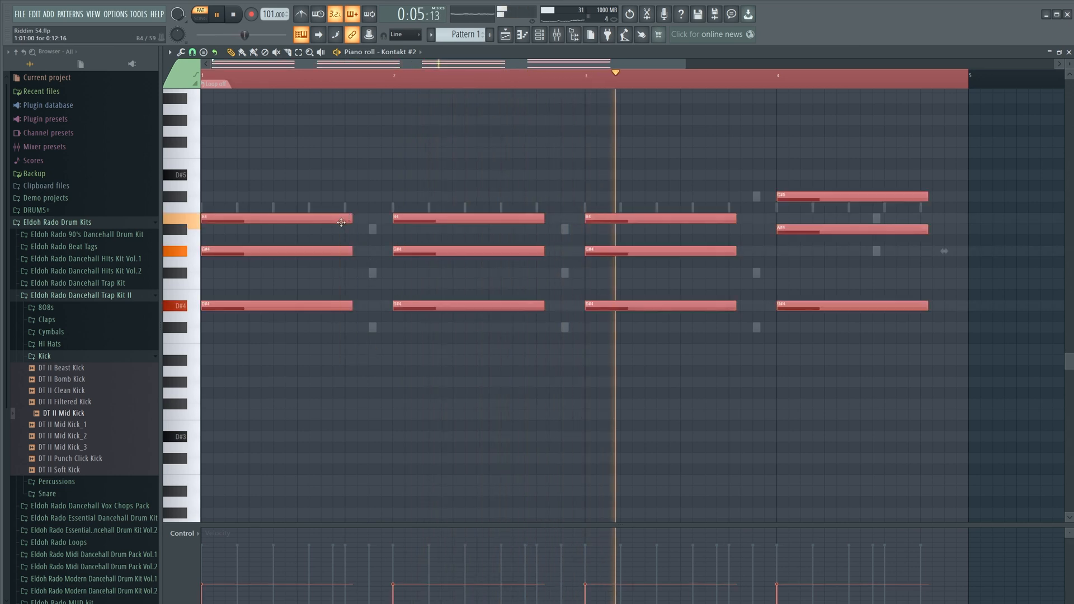
drag(355, 219, 345, 218)
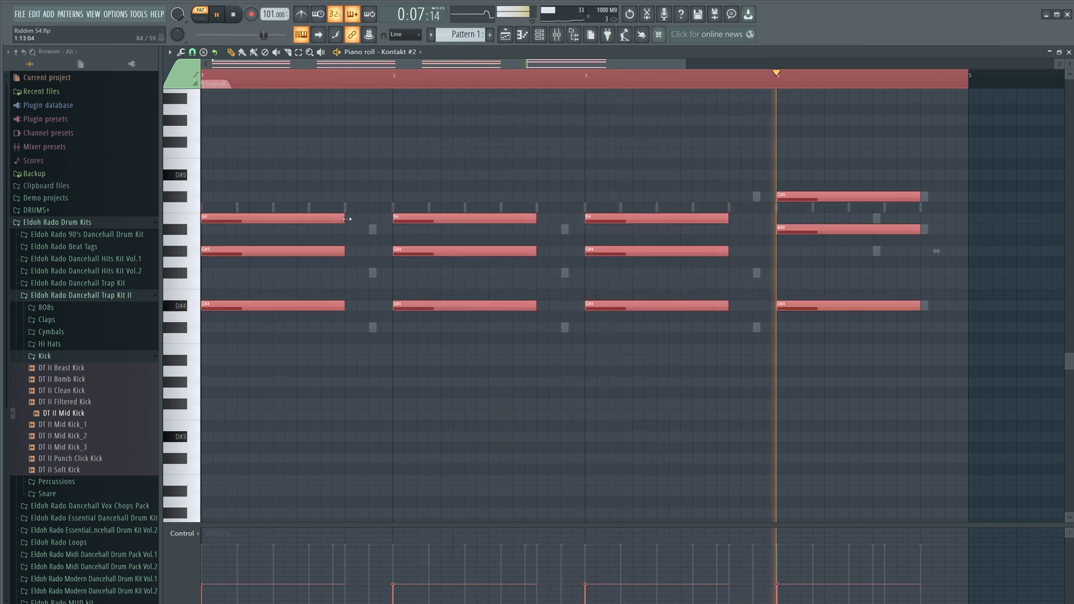
right_click(369, 220)
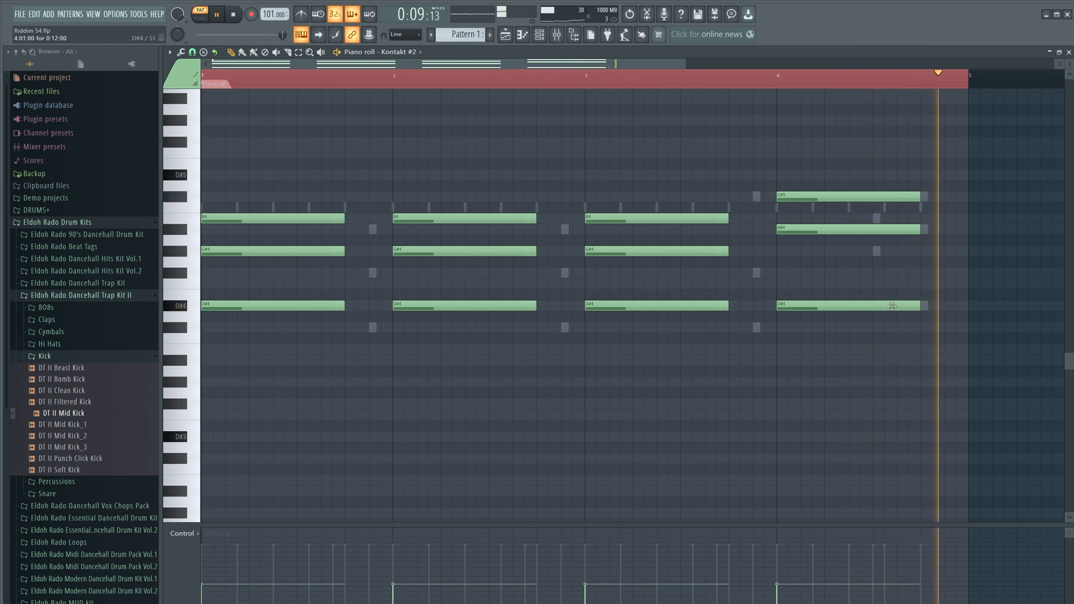
- Shorten the bar 4 chord to 0:08:00 and follow it with two four-step D#4 notes filling the rest of the bar
drag(943, 364, 874, 205)
click(898, 327)
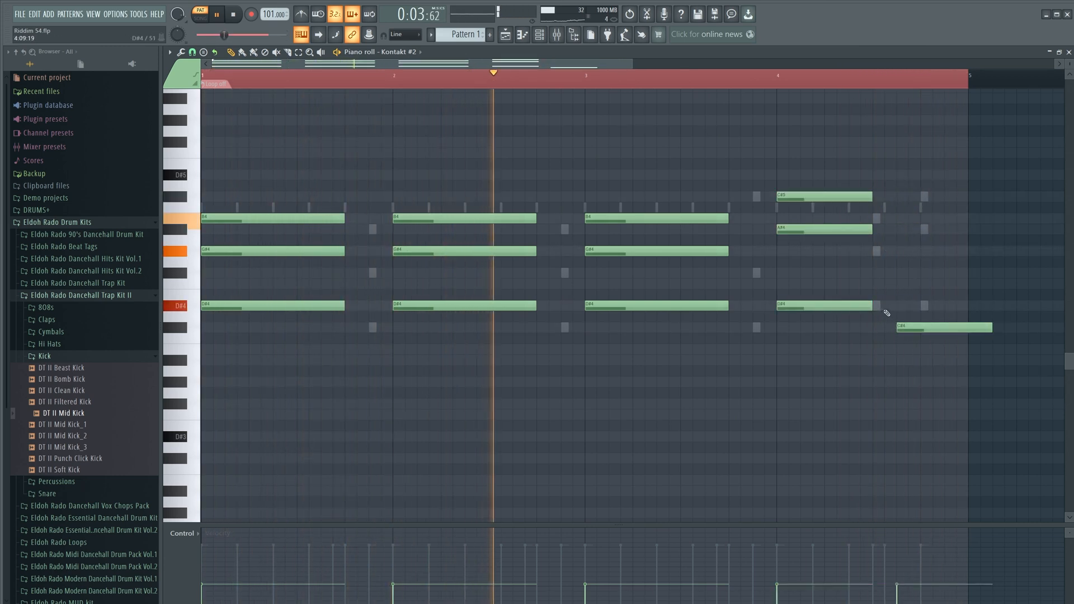
click(910, 338)
drag(900, 318, 878, 301)
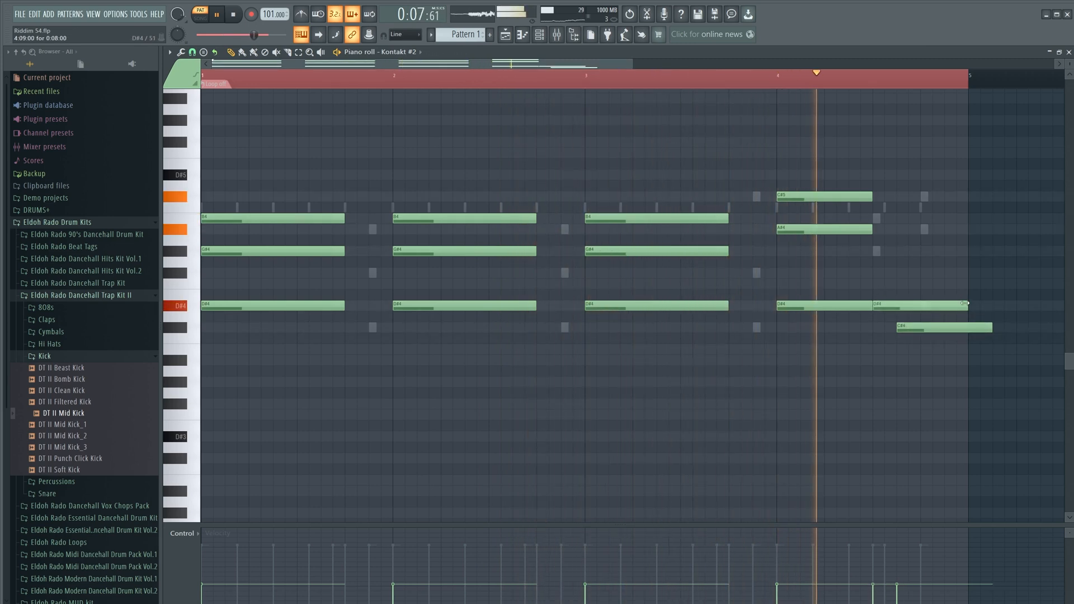
drag(962, 302, 918, 314)
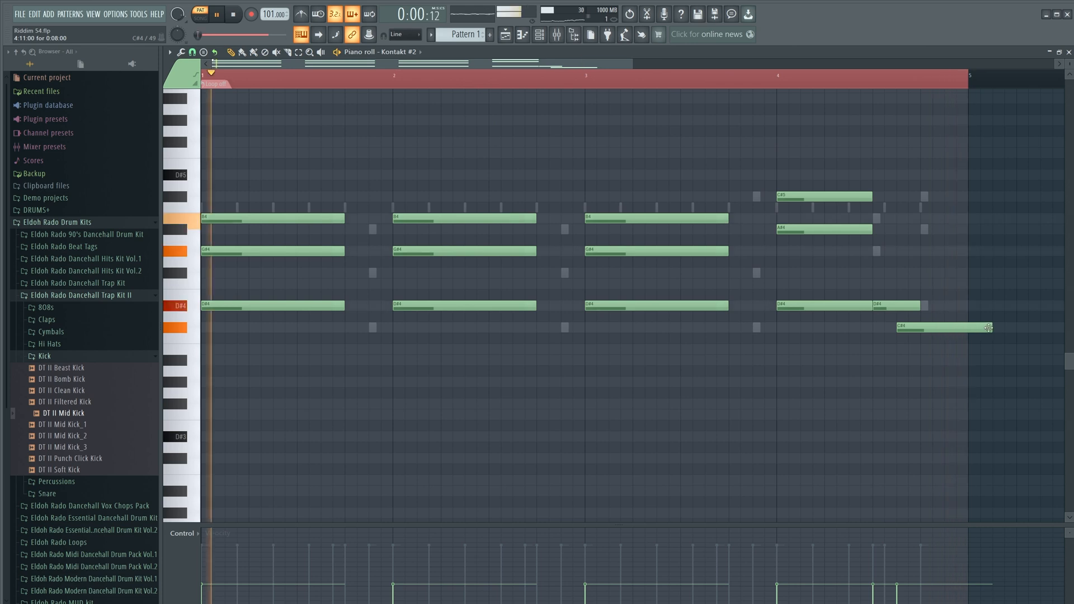
drag(990, 327, 966, 306)
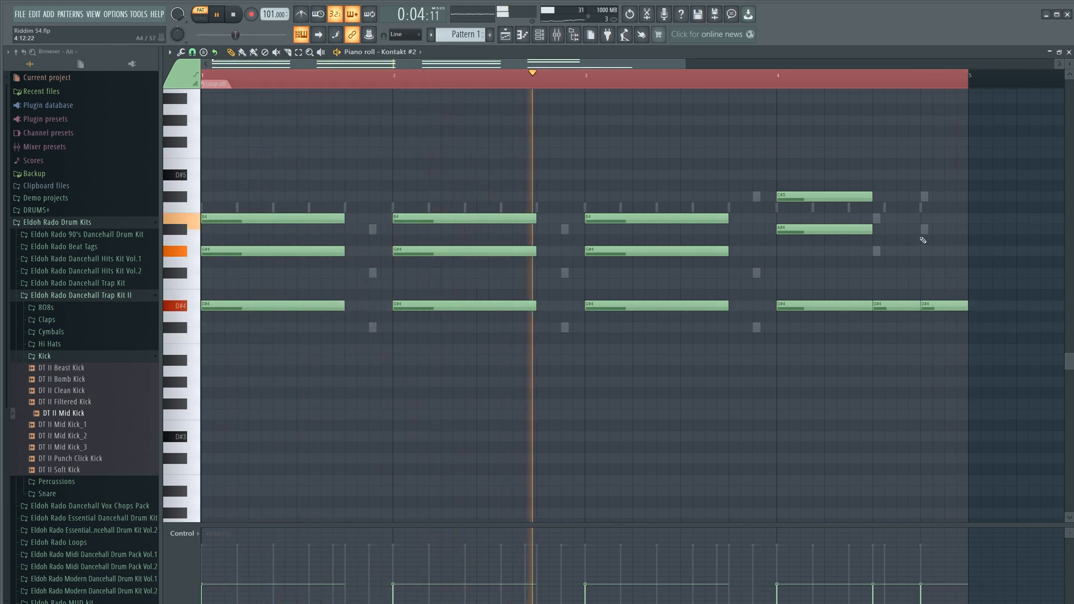
- Complete the two short bar 4 chords, adding G#4 and B4 to the first and A#4 and C#5 to the second
click(924, 229)
click(924, 197)
click(877, 217)
click(877, 250)
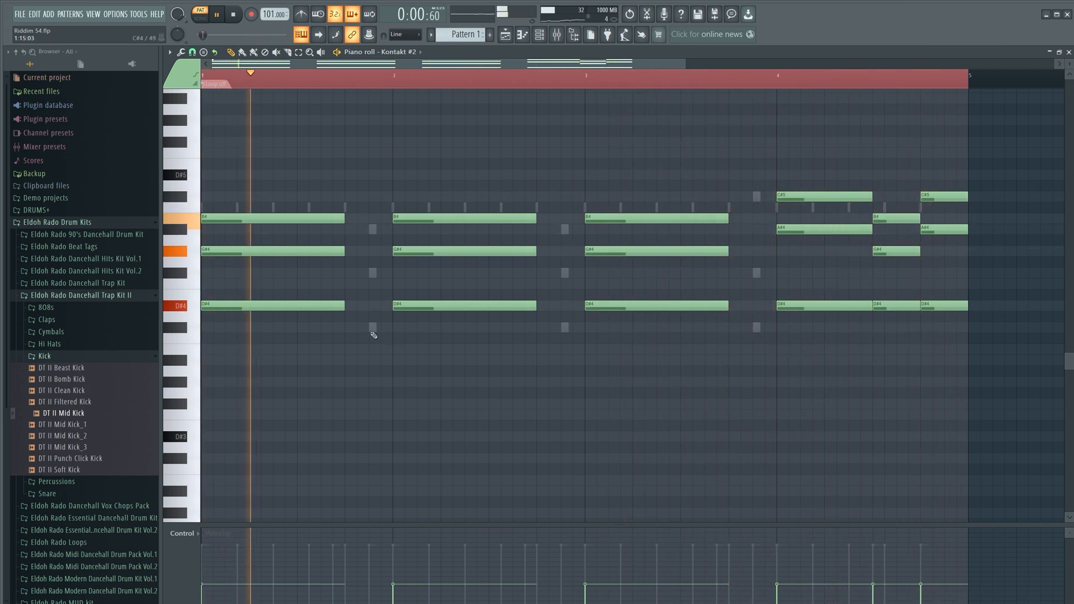
- Add two-step C#4, F#4 and A#4 chords on step 15 of bars 1 and 2
click(392, 331)
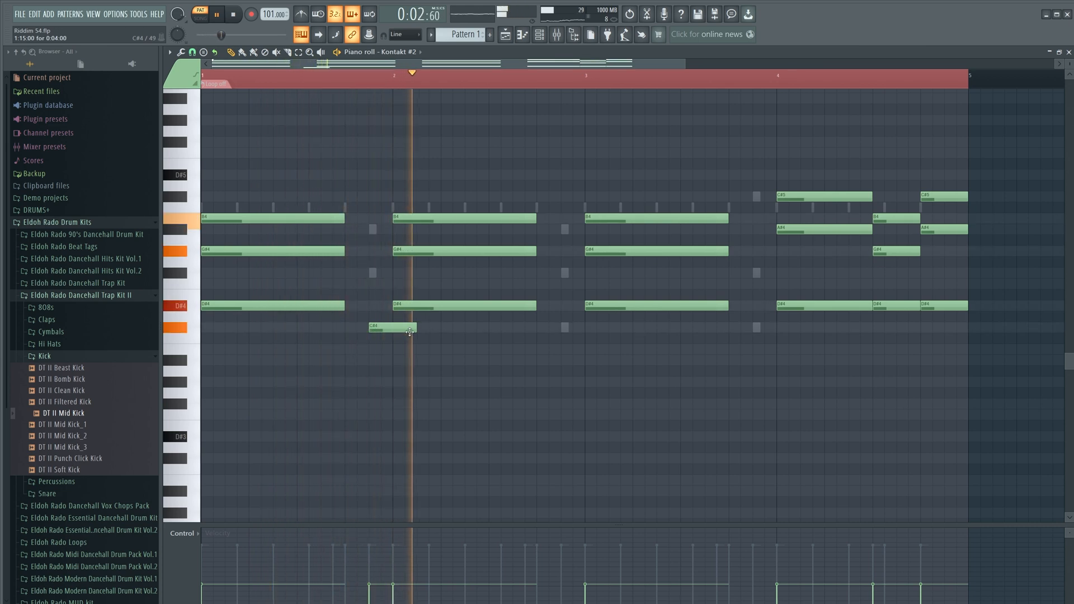
drag(422, 332, 381, 326)
click(374, 273)
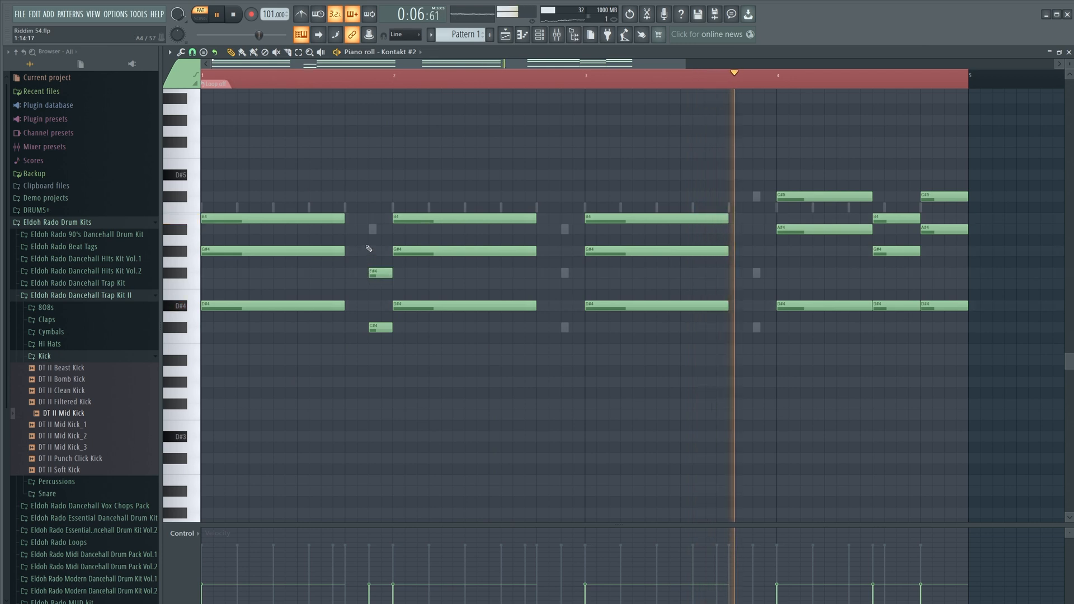
click(376, 229)
click(565, 230)
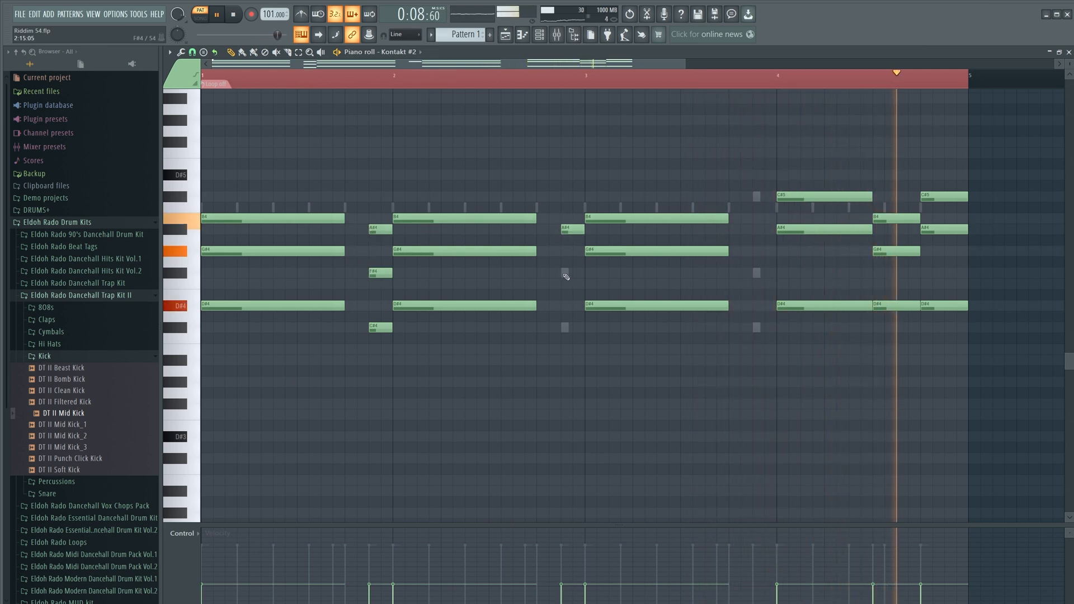
click(565, 273)
click(565, 327)
- Add a two-step C#4, F#4 and C#5 chord on step 15 of bar 3
click(757, 328)
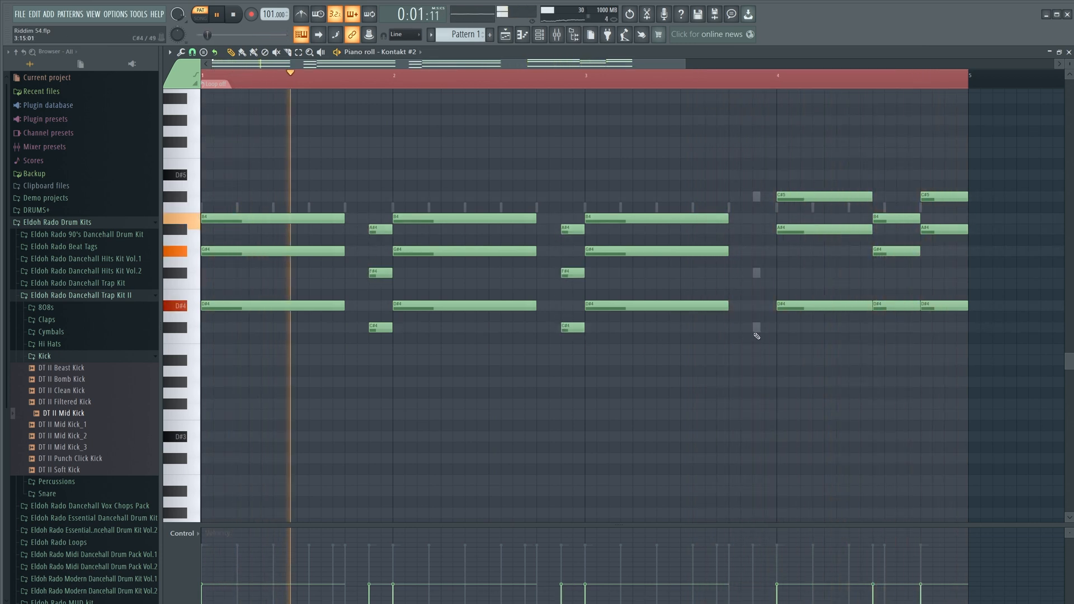
click(757, 273)
click(756, 197)
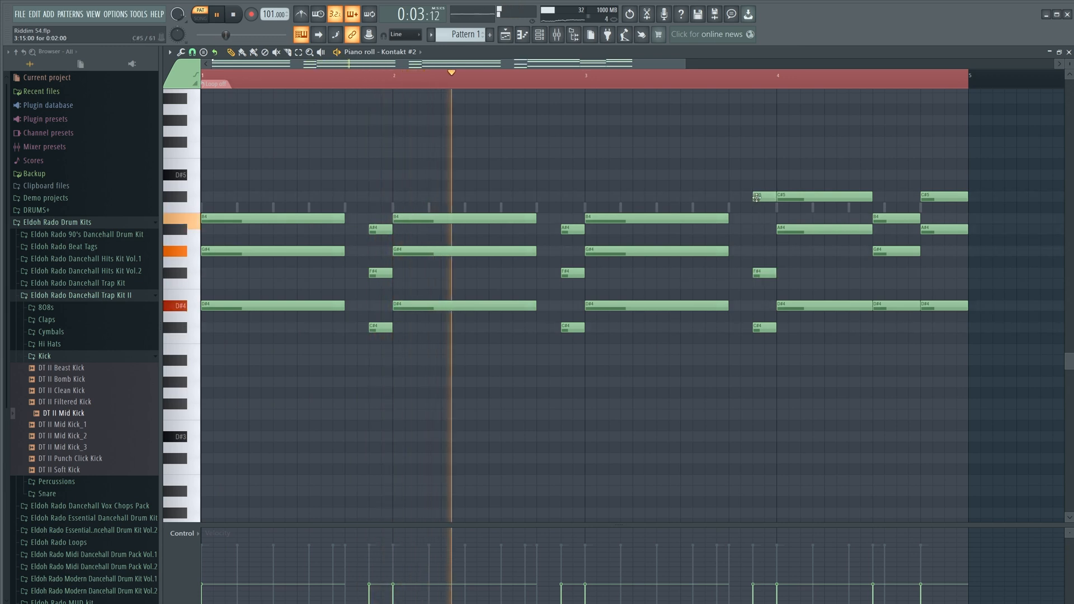
- Extend the long chords in bars 1 to 3 so each ends where the short chord on step 15 begins
drag(698, 366, 638, 215)
drag(499, 364, 464, 193)
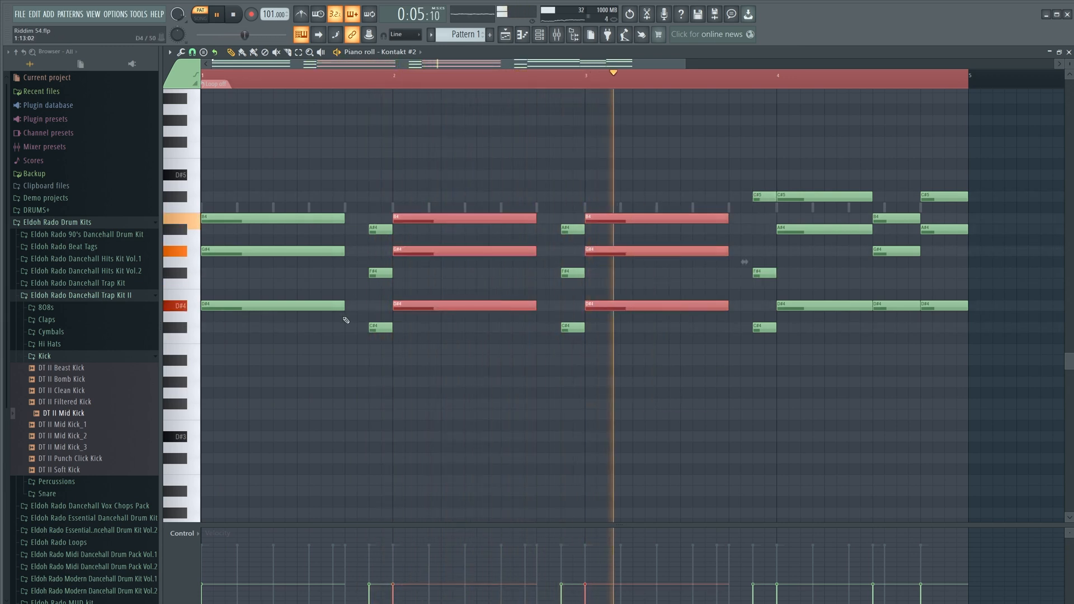
drag(317, 354, 366, 213)
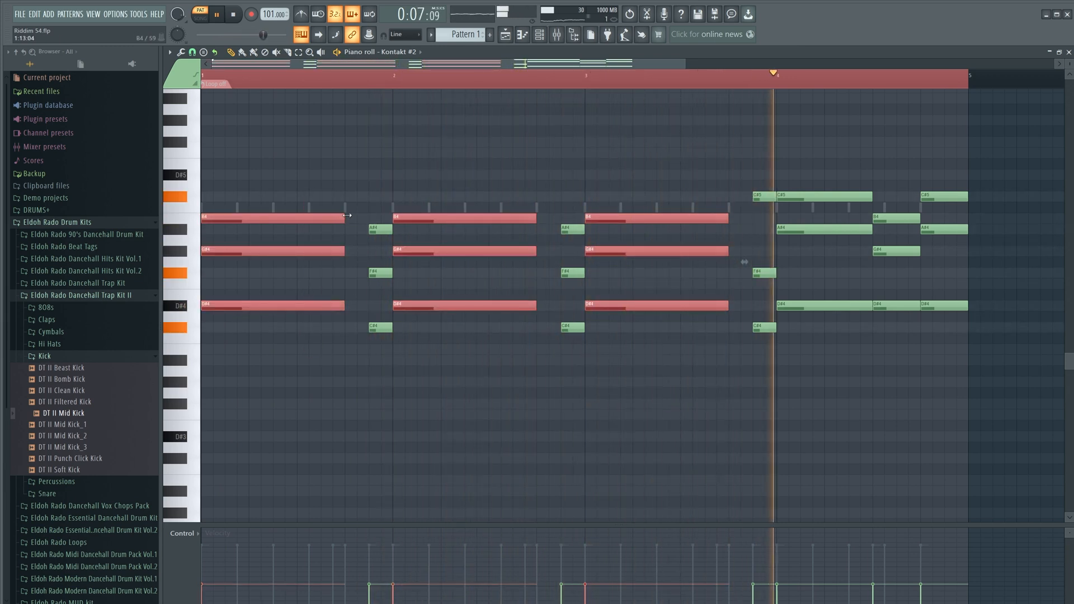
ctrl+click(616, 173)
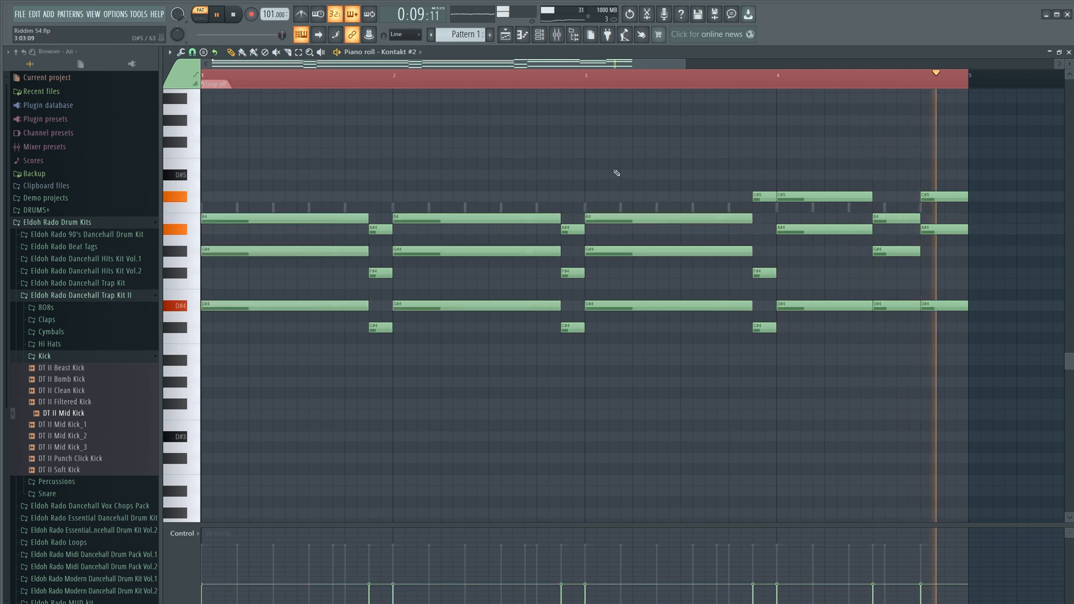
- Randomize the velocity levels of all the Kontakt #2 notes with a new seed, keeping the bipolar option on
key(ctrl+a)
key(alt+r)
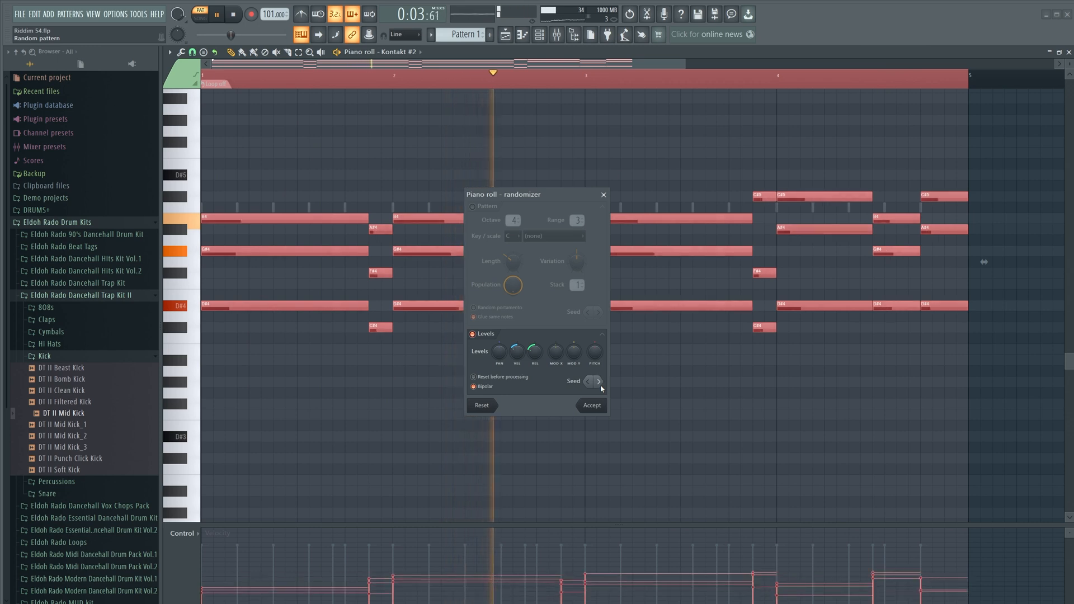
click(592, 406)
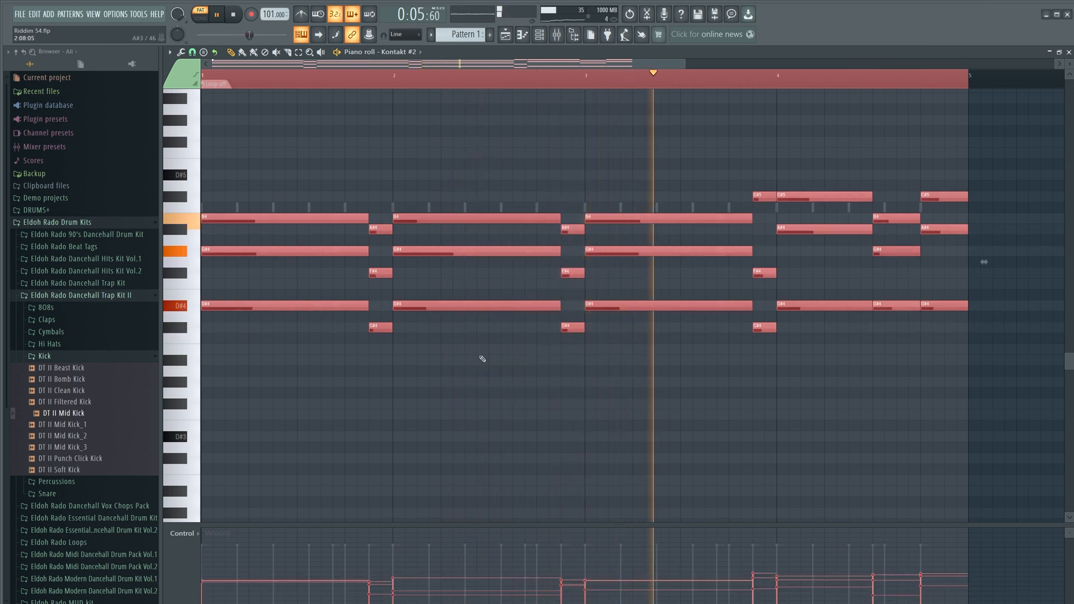
- Duplicate the lowest note of every Kontakt #2 chord one octave down, onto D#3 and C#3
key(ctrl+d)
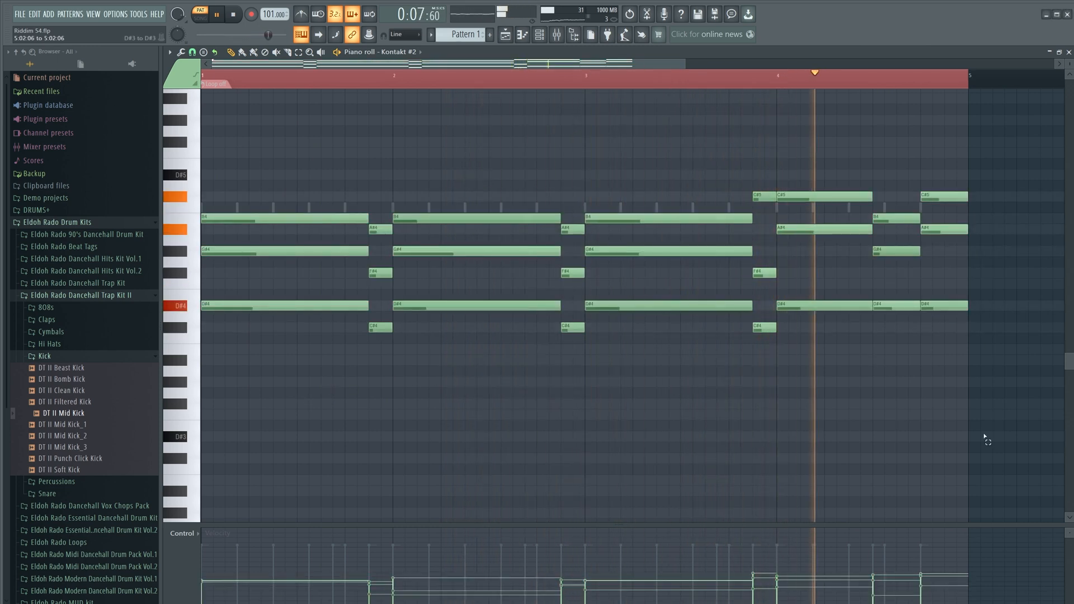
drag(983, 439, 263, 304)
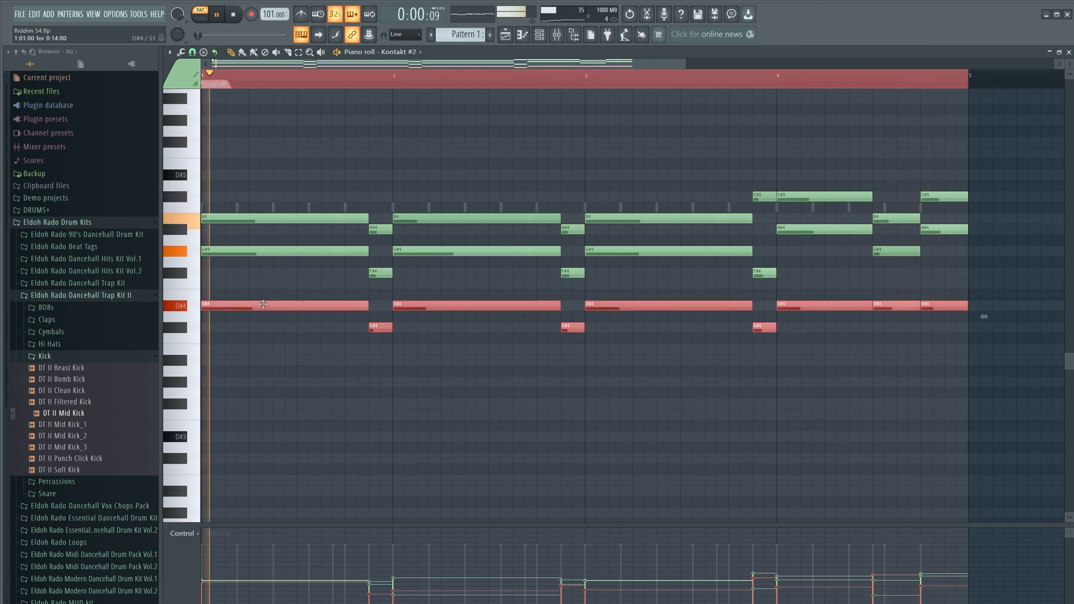
key(ctrl+Down)
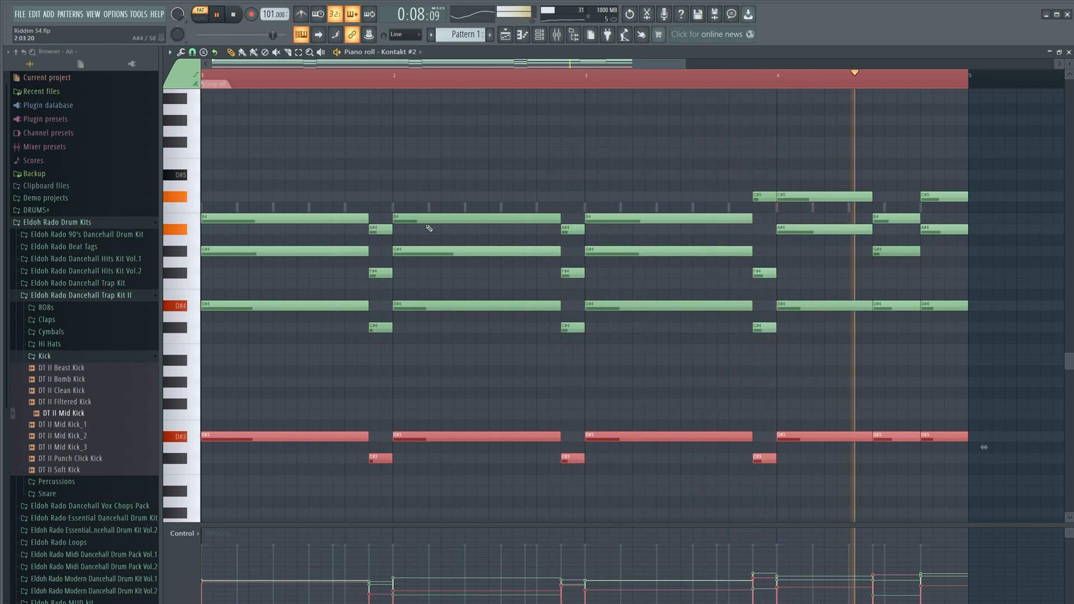
- Transpose all the Kontakt #2 notes up one octave
key(ctrl+a)
key(ctrl+Up)
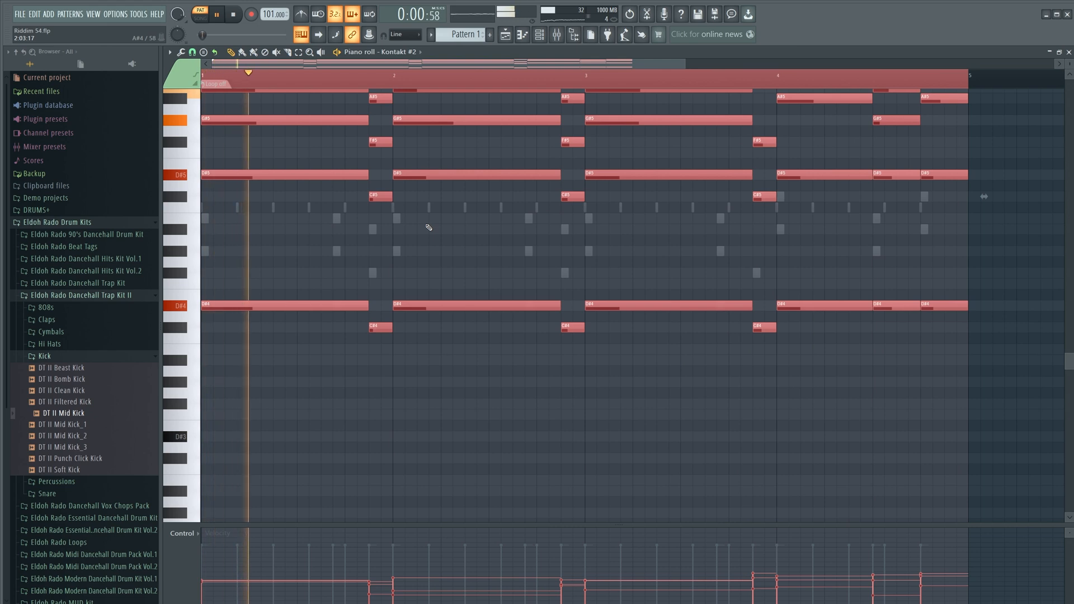
scroll(428, 226, up, 3)
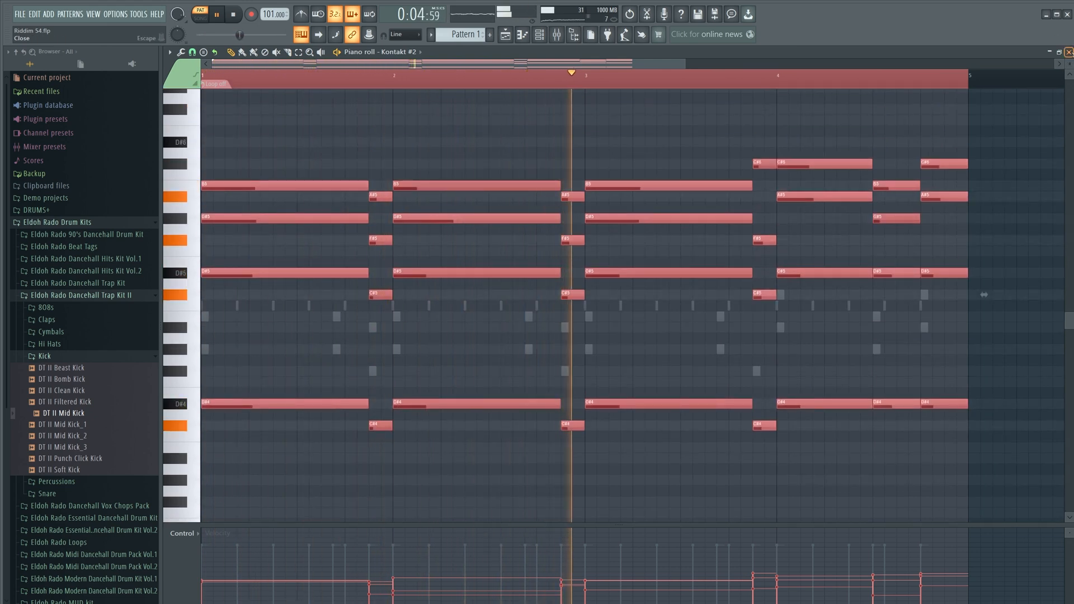
- Leave the piano roll and place the mixer below the channel rack so both are accessible
key(F7)
drag(412, 106, 444, 102)
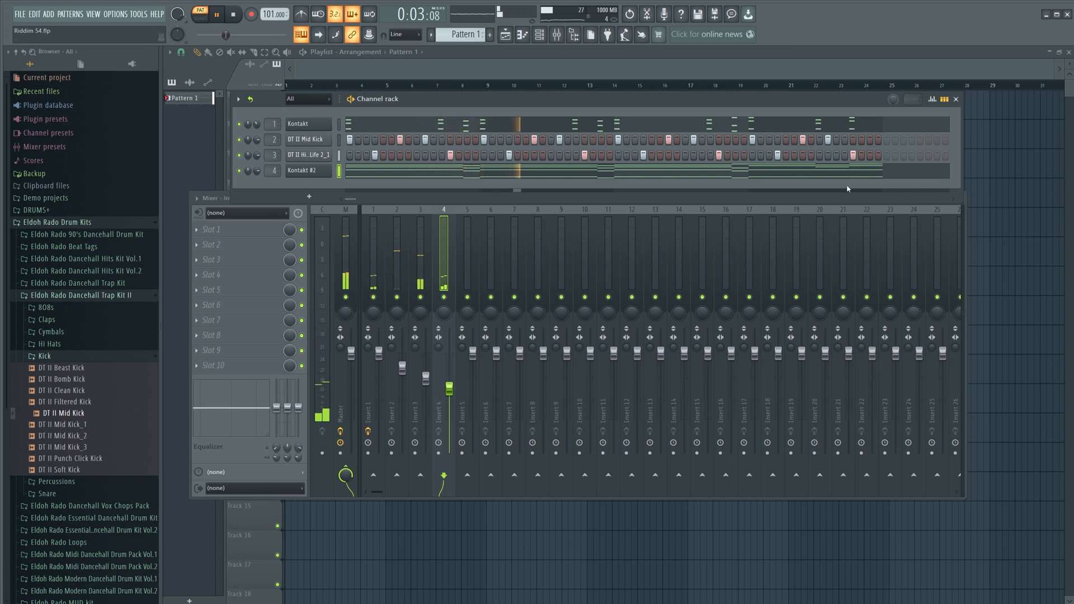
click(220, 200)
drag(253, 201, 253, 334)
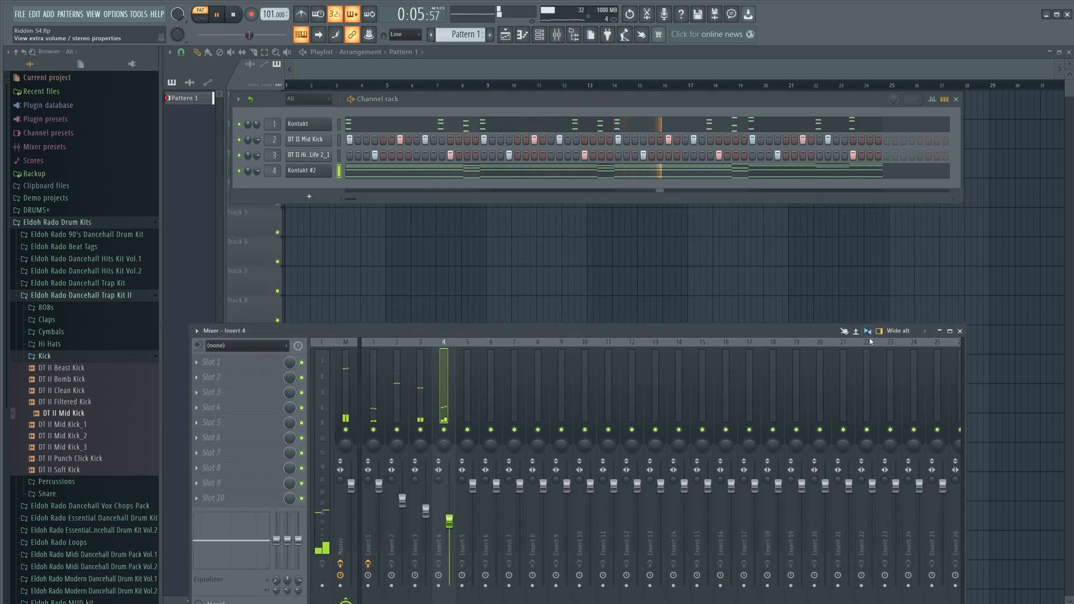
- Audition samples in the Hi Hats folder of Eldoh Rado Dancehall Trap Kit II and add DT II Lowe Hi Hat as a new channel
click(45, 357)
click(49, 344)
click(55, 367)
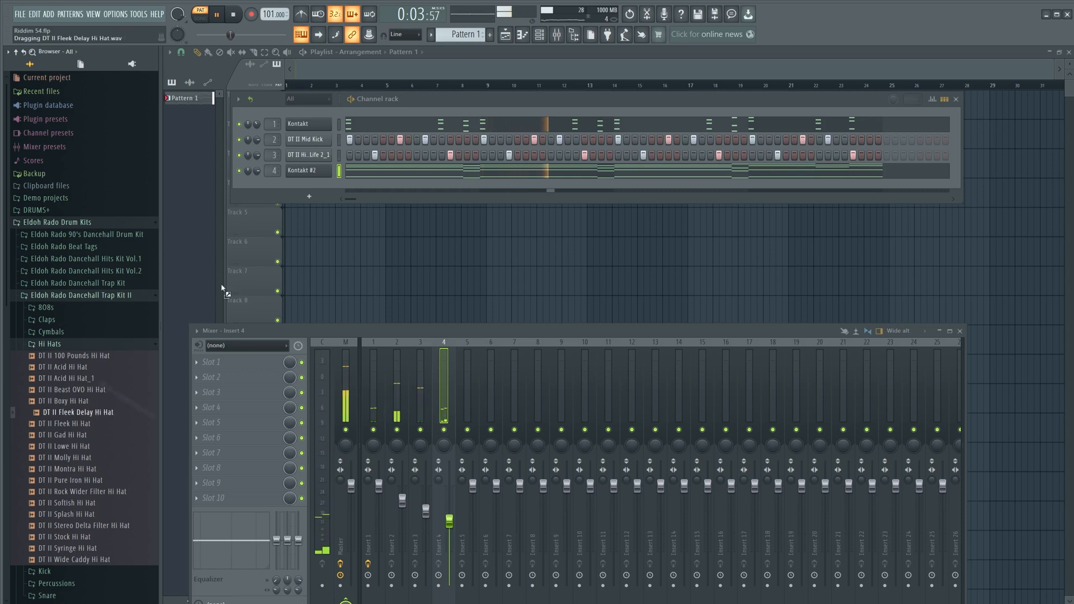
click(83, 423)
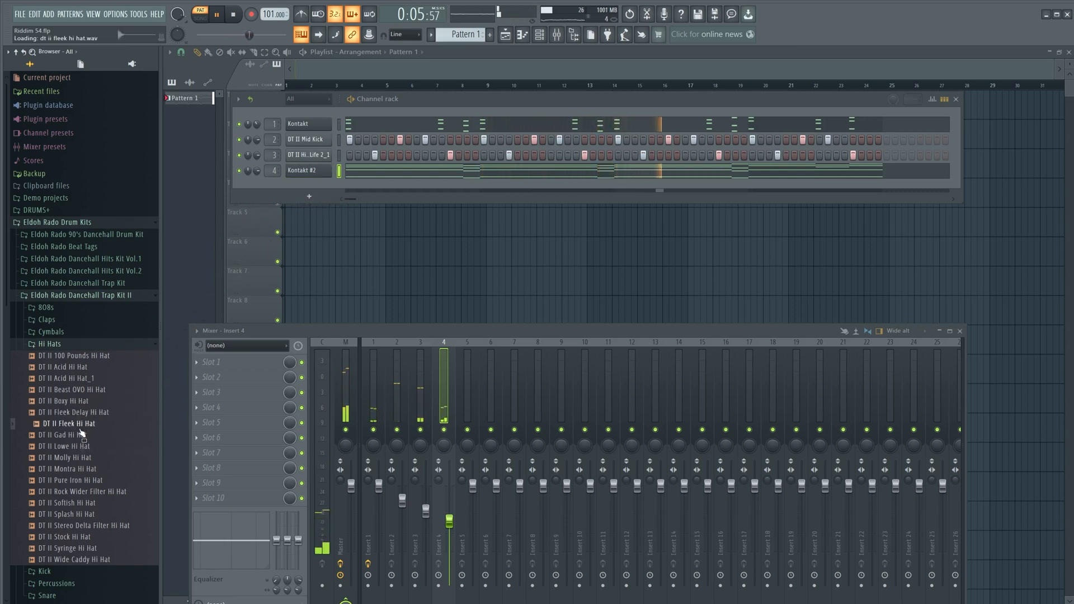
click(81, 435)
click(79, 446)
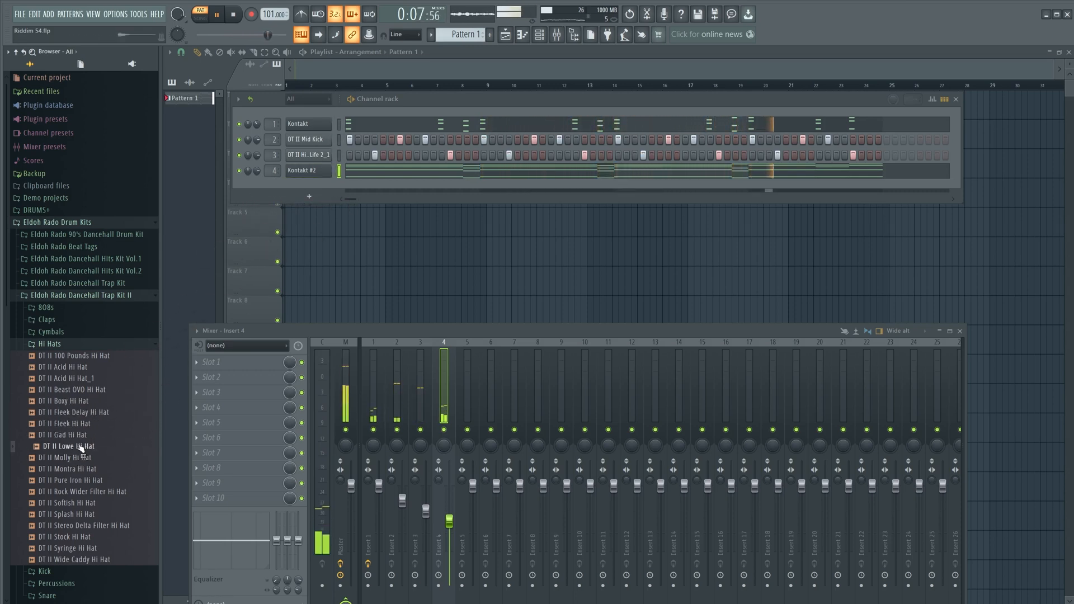
mouse_move(79, 445)
mouse_down()
mouse_move(213, 338)
mouse_move(281, 201)
mouse_move(305, 191)
mouse_move(879, 191)
mouse_up()
- Turn the DT II Lowe Hi Hat channel volume down to about 6% and route the channel to mixer insert 5
key(space)
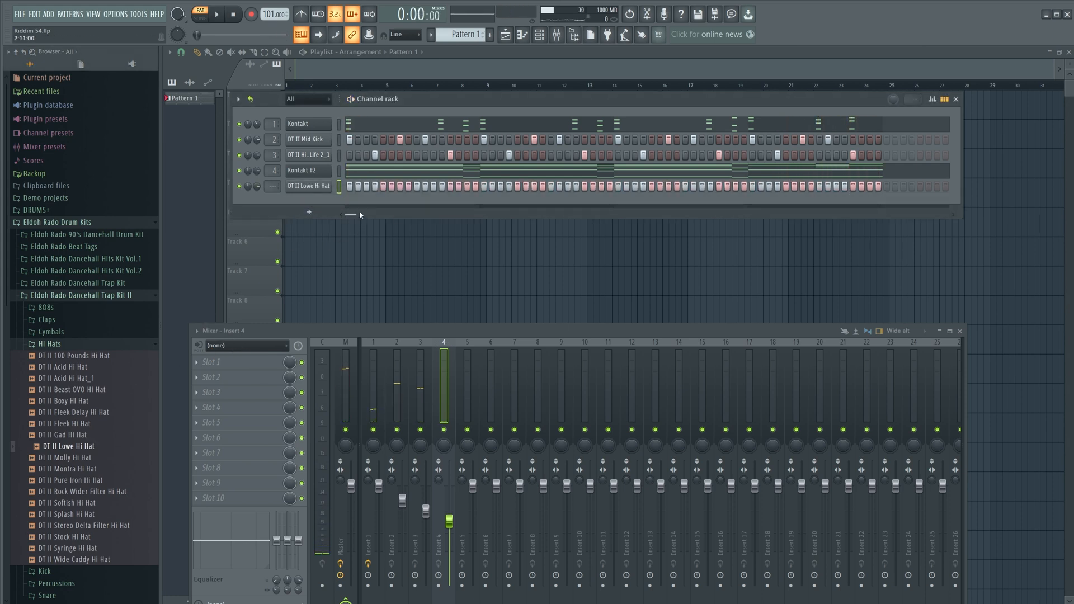
key(space)
drag(257, 186, 257, 229)
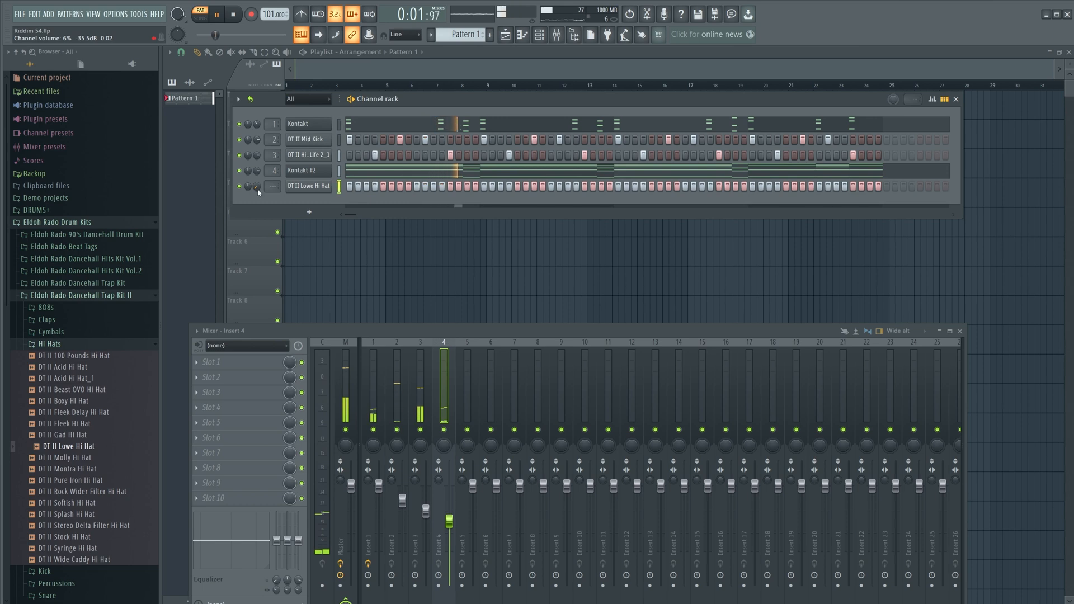
scroll(265, 187, up, 5)
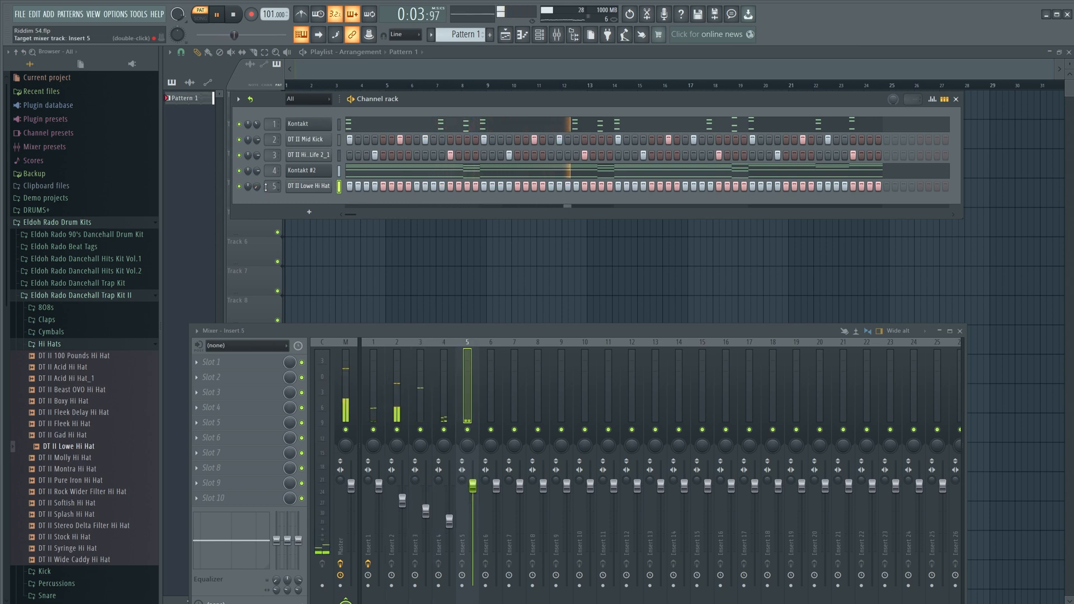
- Try the hi-hat on every second step, and clear all steps of the DT II Lowe Hi Hat channel
right_click(329, 182)
click(476, 212)
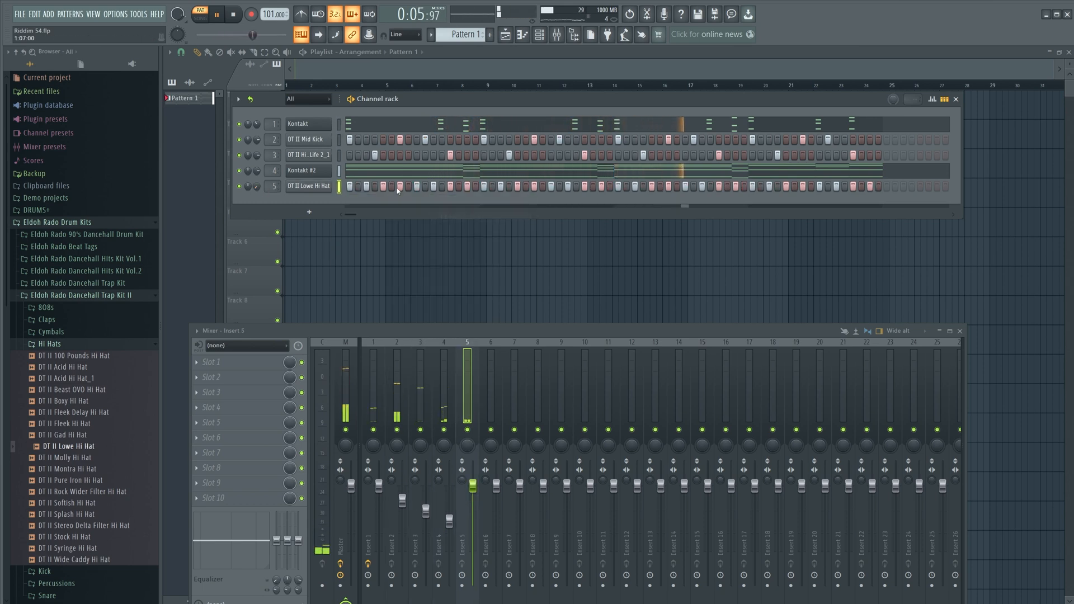
right_click(328, 193)
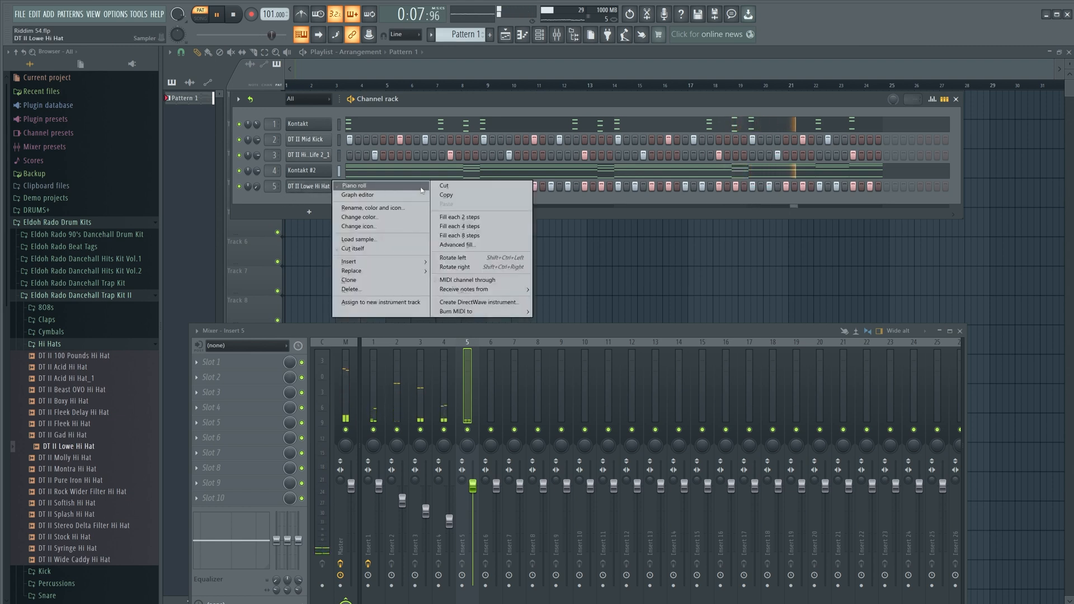
click(380, 187)
- Place DT II Lowe Hi Hat hits on steps 2, 3, 6, 8 and 9 while checking them against playback
key(space)
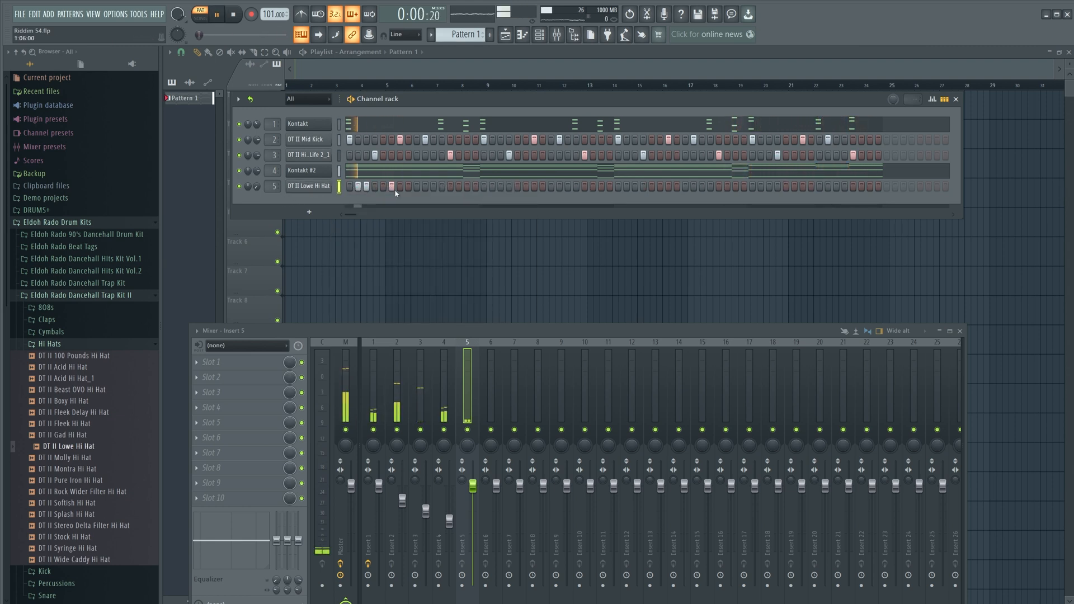
key(space)
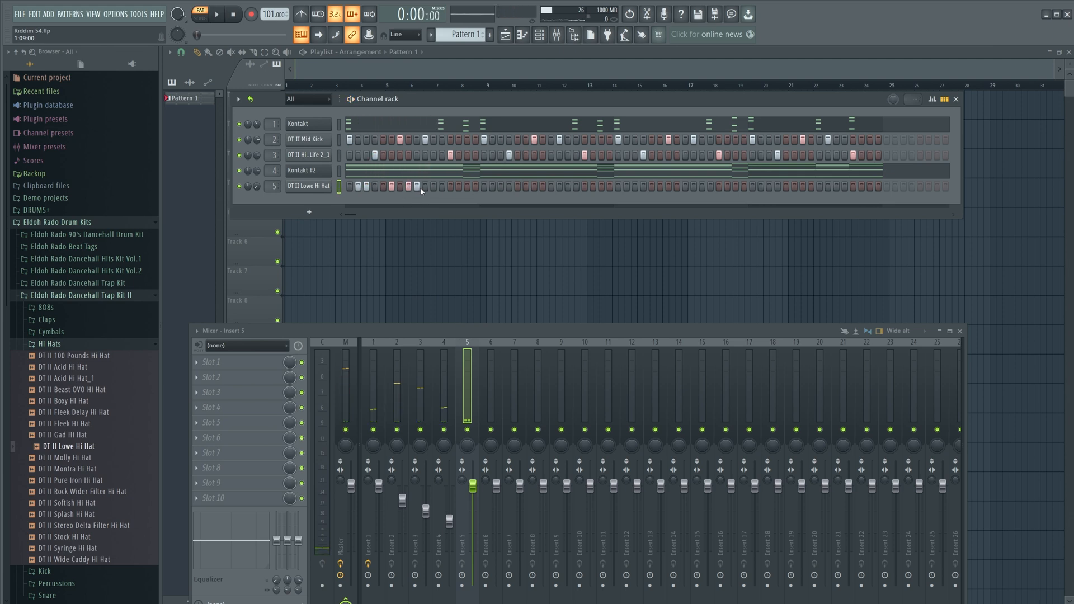
key(space)
key(space)
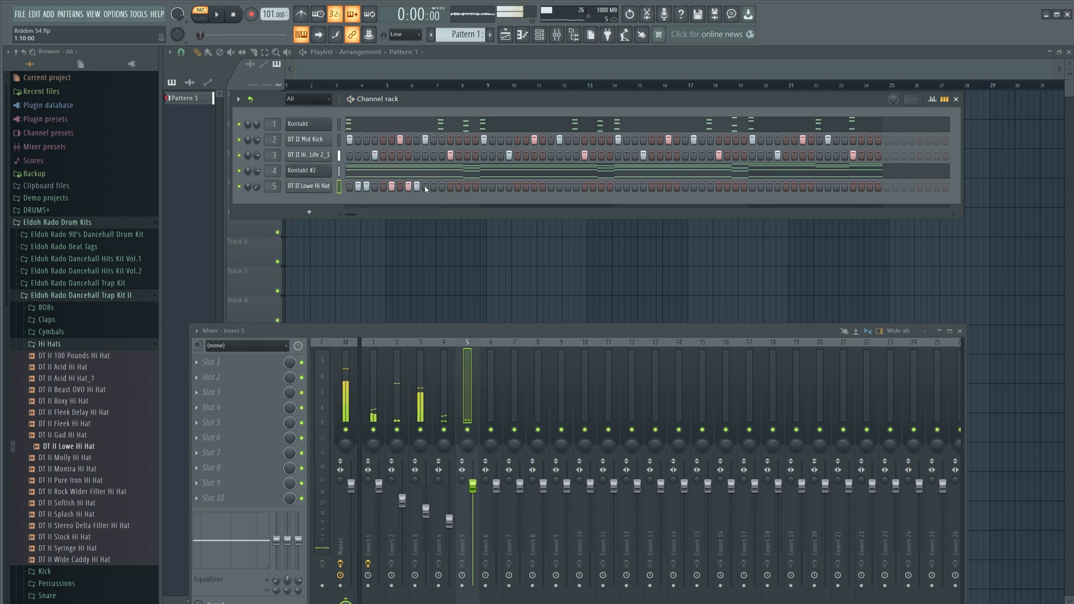
key(space)
- Replace the hi-hat hits on steps 8 and 9 with hits on steps 9 and 10
right_click(416, 187)
right_click(409, 187)
click(425, 186)
click(417, 187)
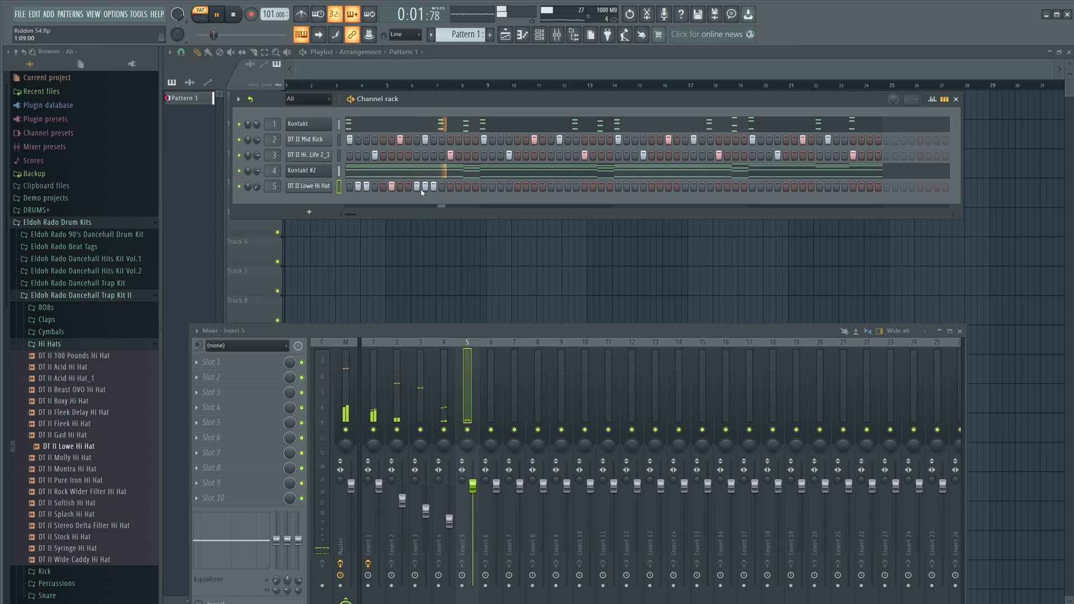
- Open the DT II Lowe Hi Hat piano roll, add a short C5 hit halfway between steps 2 and 3, and play the pattern
right_click(325, 187)
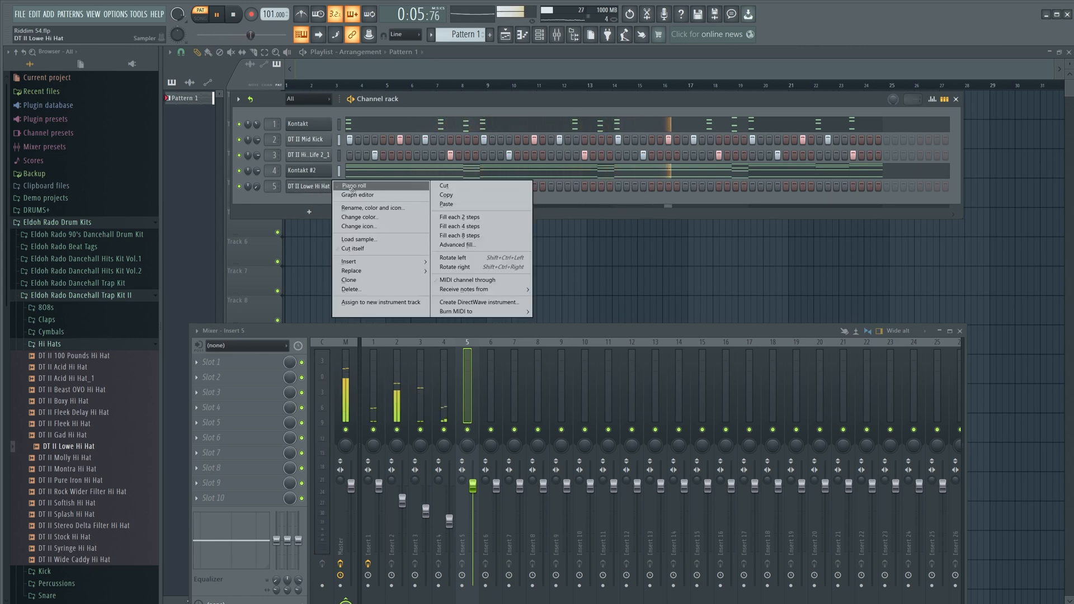
click(349, 184)
drag(681, 69, 249, 65)
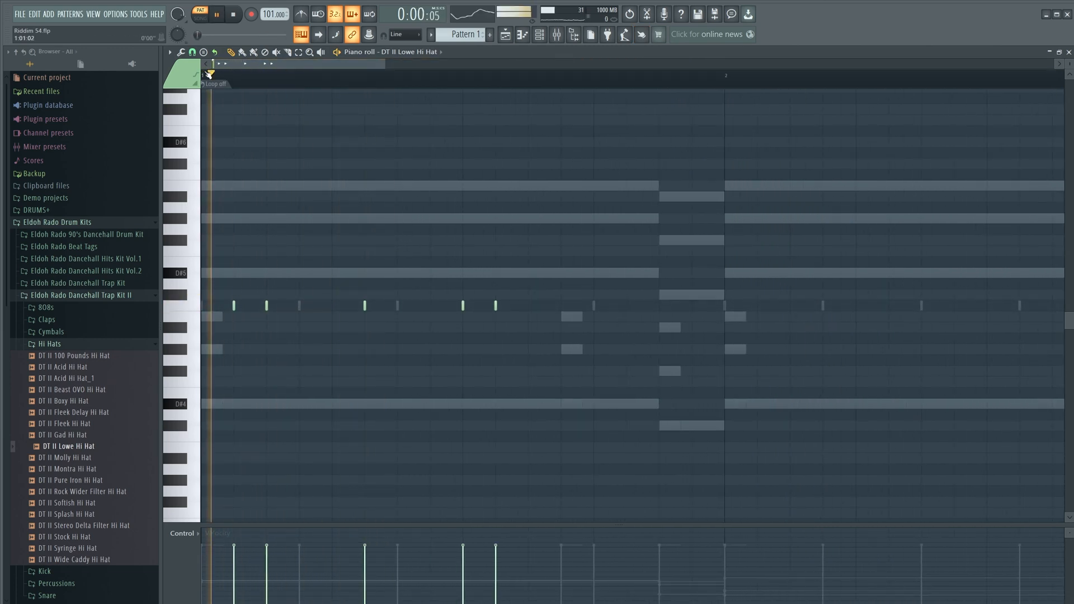
key(space)
click(192, 52)
click(208, 119)
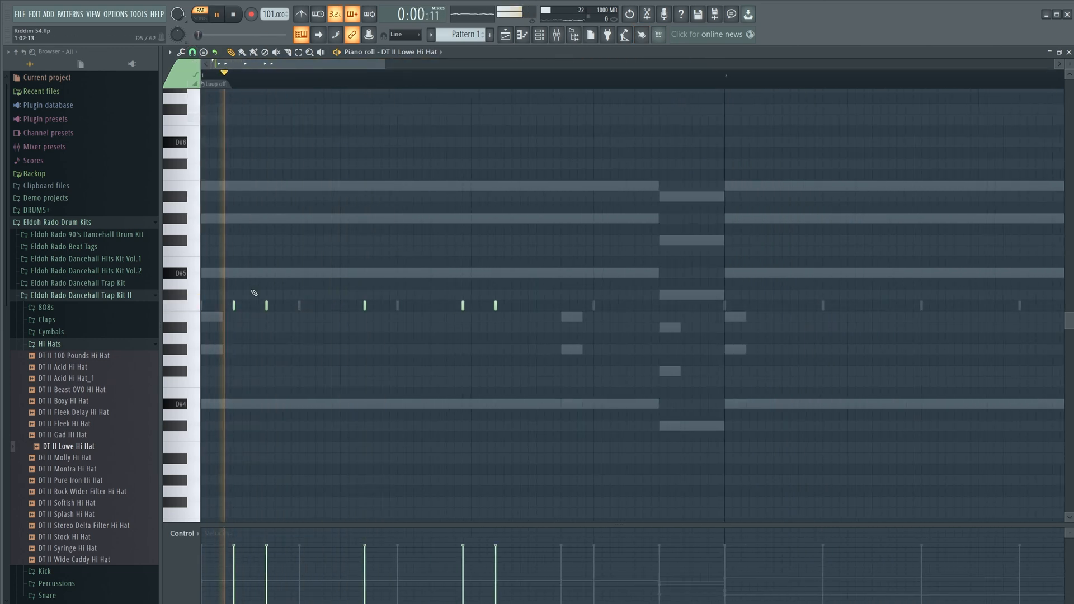
click(250, 306)
click(268, 309)
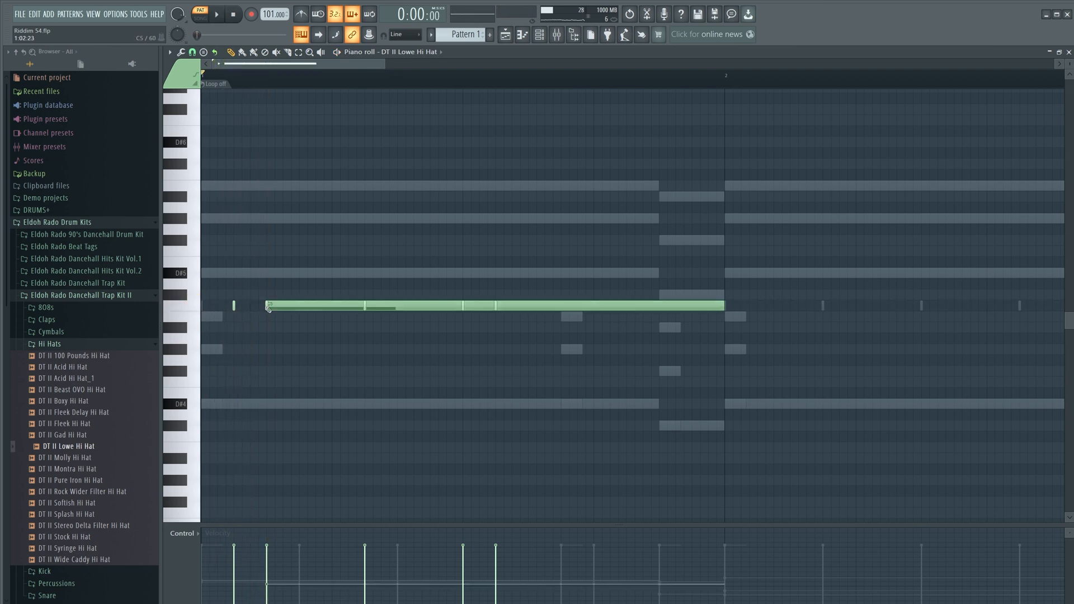
right_click(272, 304)
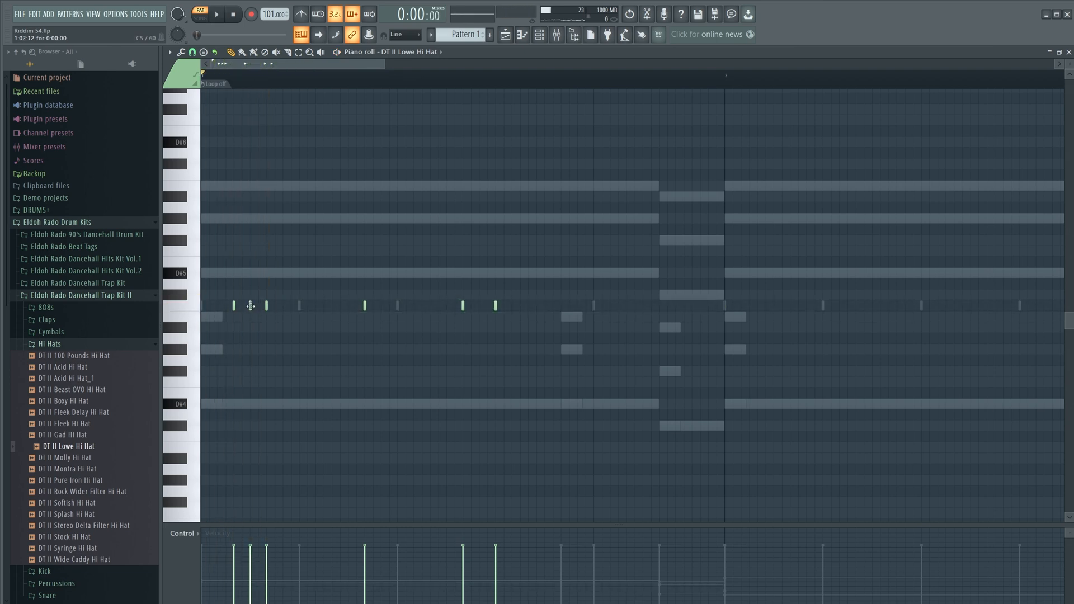
key(space)
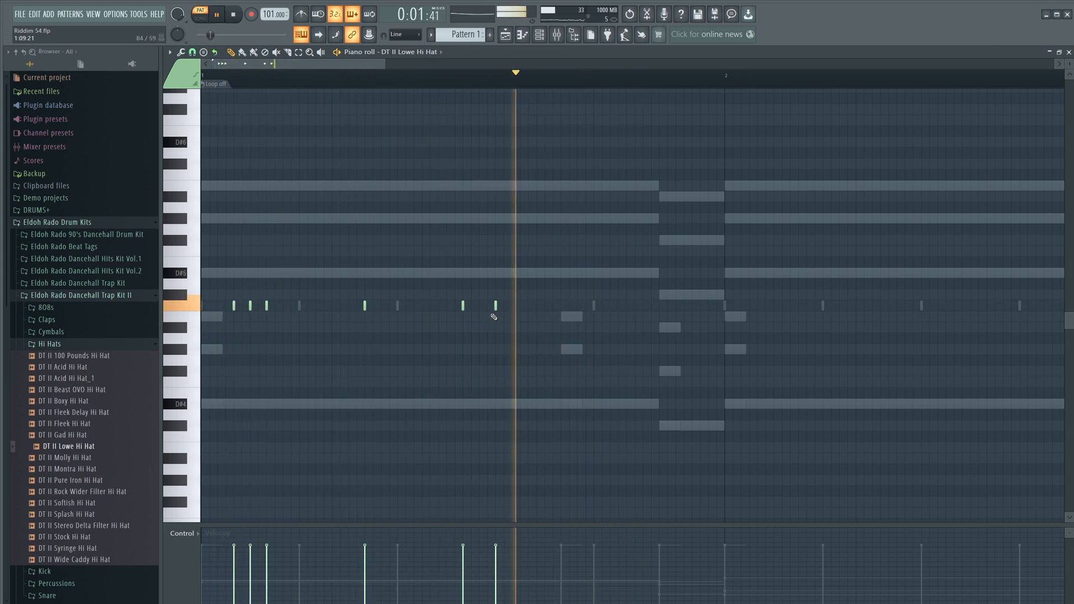
- Try the step 10 hi-hat hit on step 11 with an extra hit at 1:12:18, and delete both
key(space)
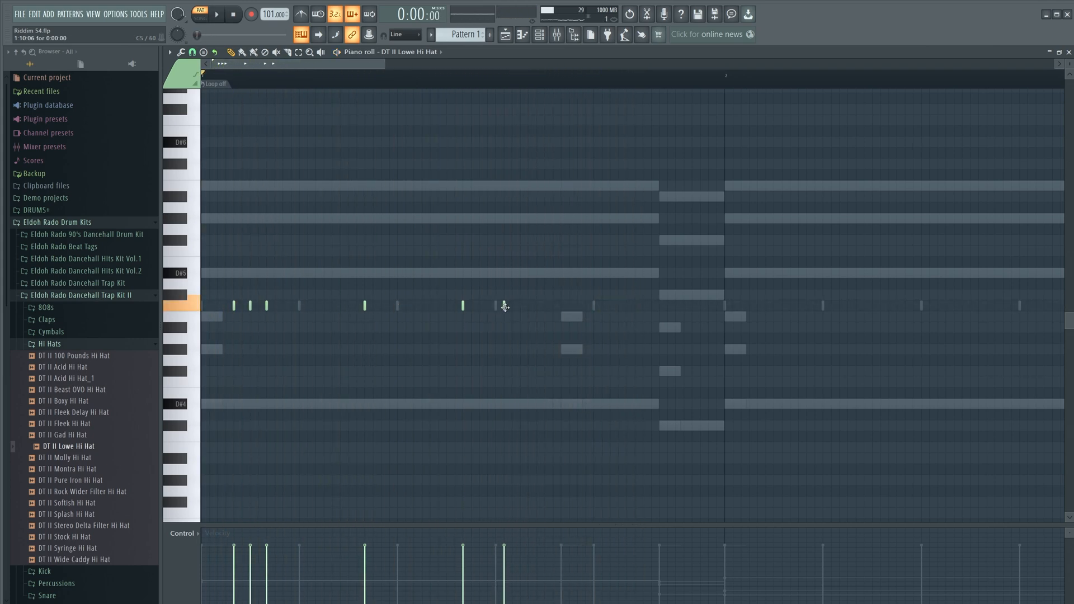
key(space)
drag(505, 307, 529, 306)
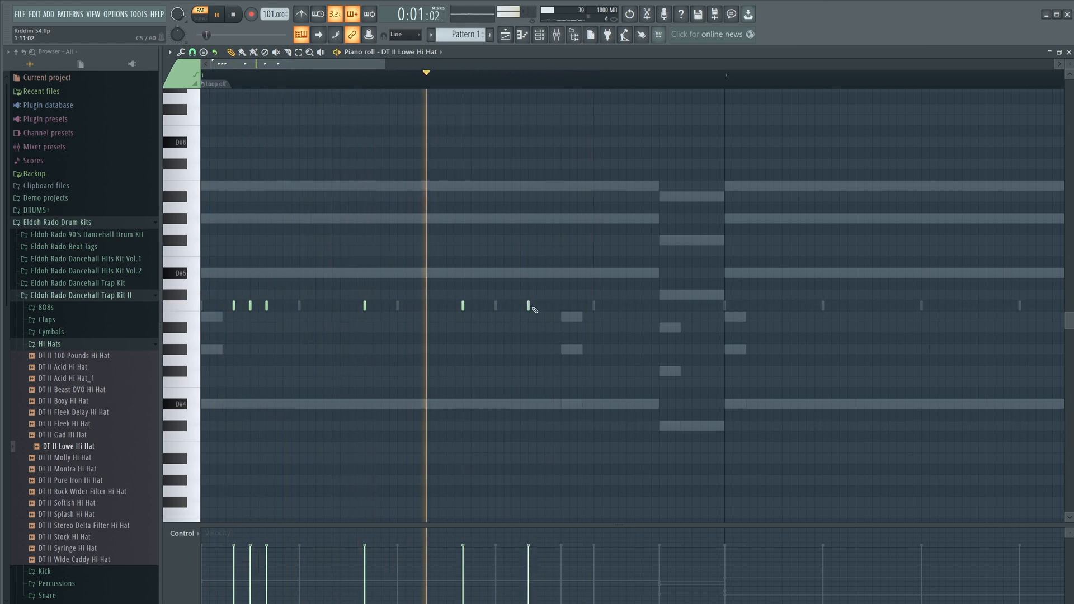
click(586, 306)
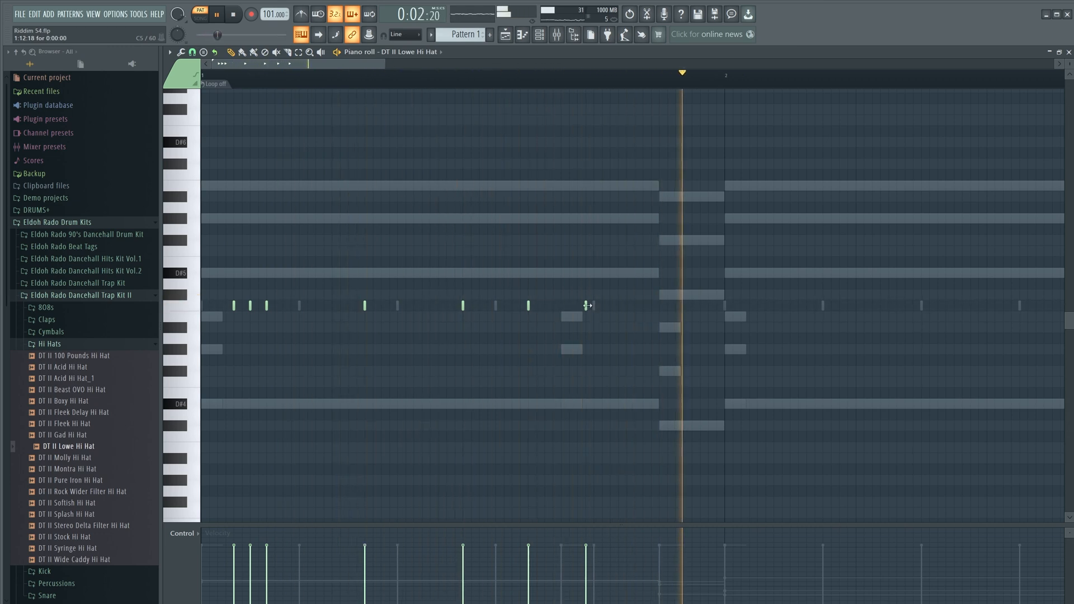
right_click(586, 305)
right_click(528, 306)
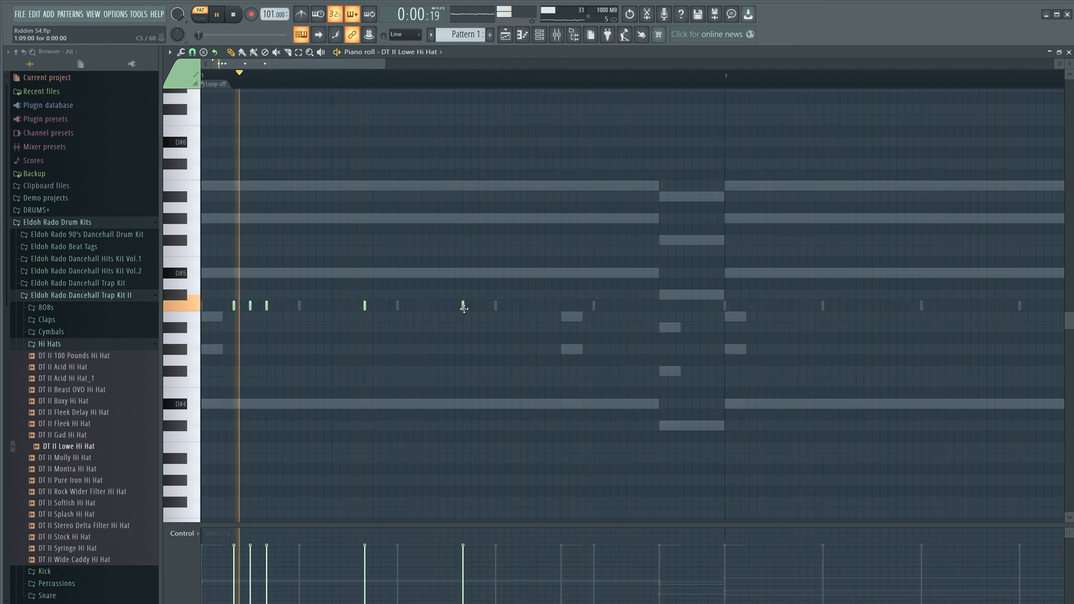
- Try a hi-hat hit just after step 11 of bar 1 and shift it to 1:11:00 against playback
key(space)
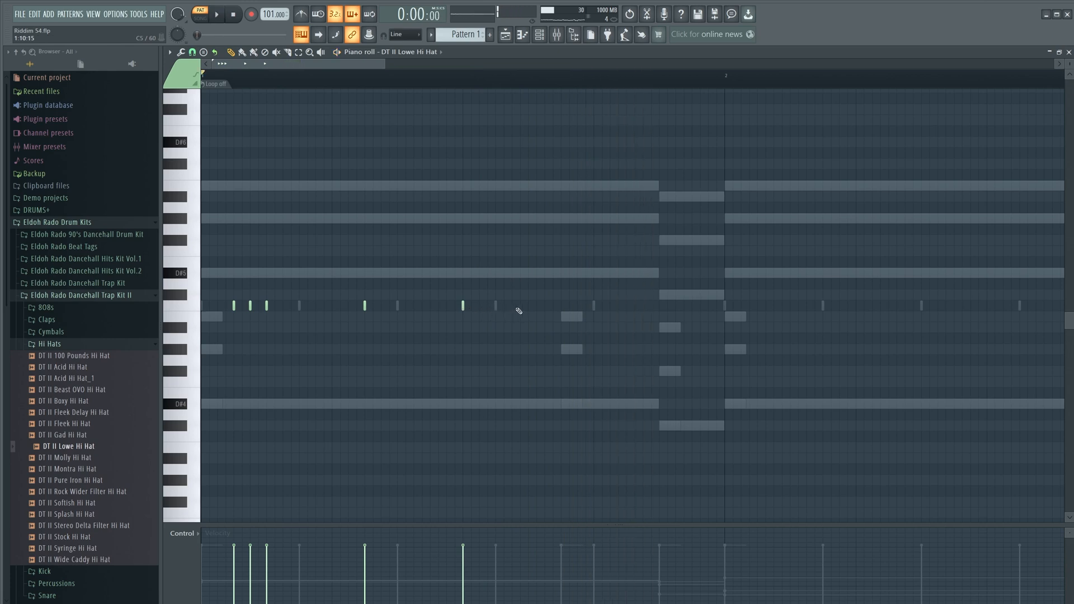
key(space)
click(536, 306)
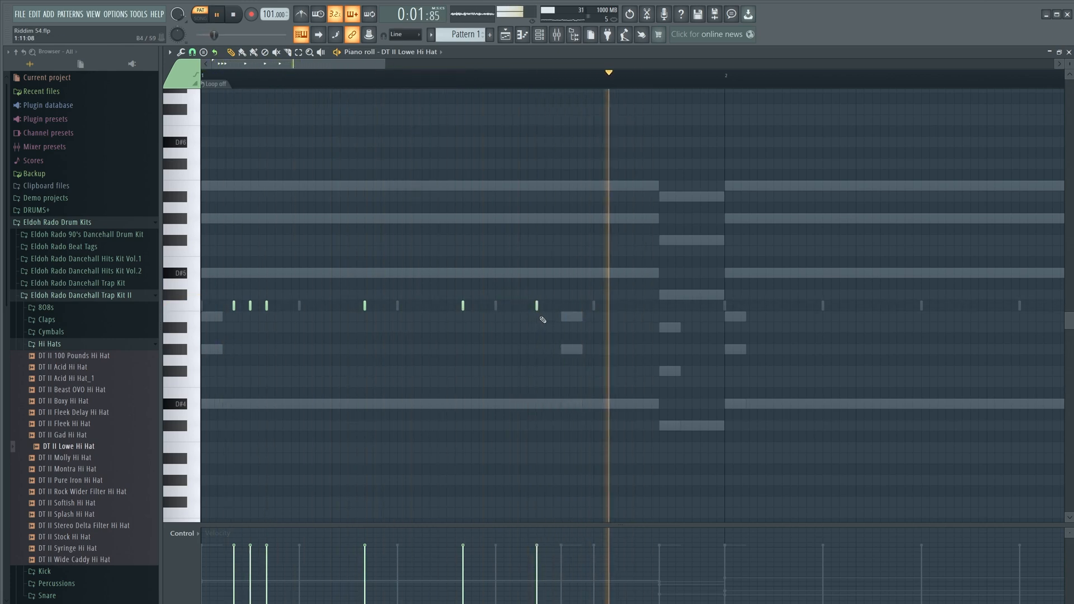
key(space)
click(537, 306)
key(space)
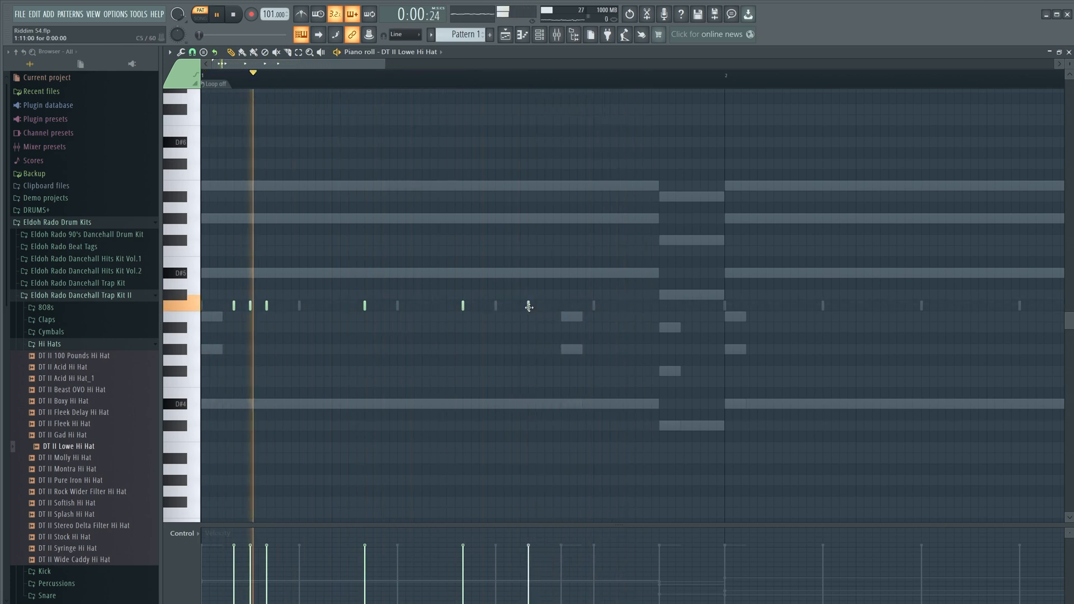
- Try hi-hat hits at 1:10:18 and halfway through step 11, and delete every hi-hat hit after step 6
drag(529, 307, 521, 309)
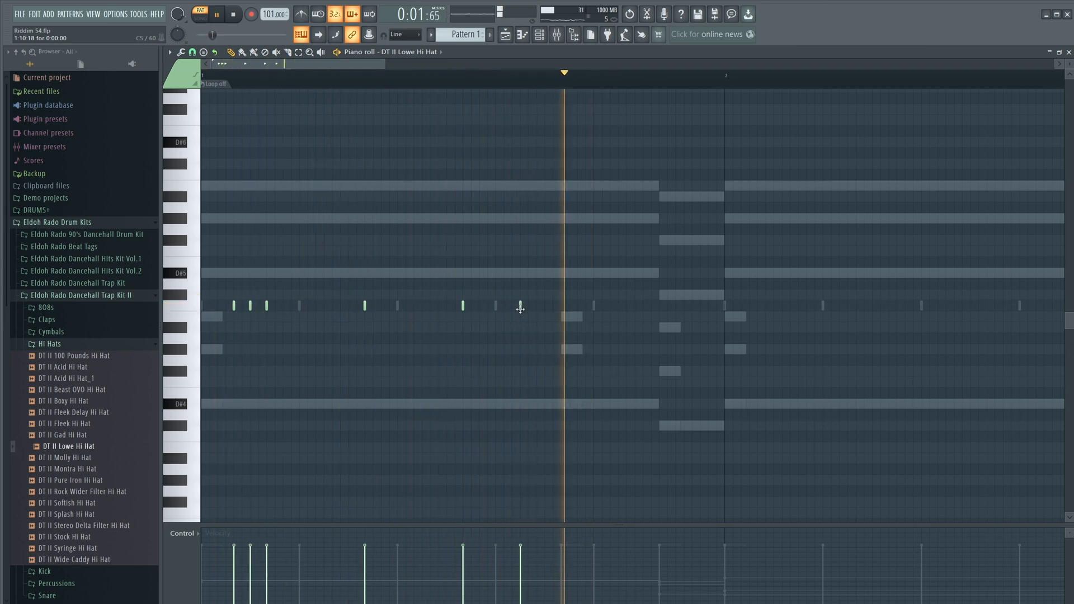
click(547, 307)
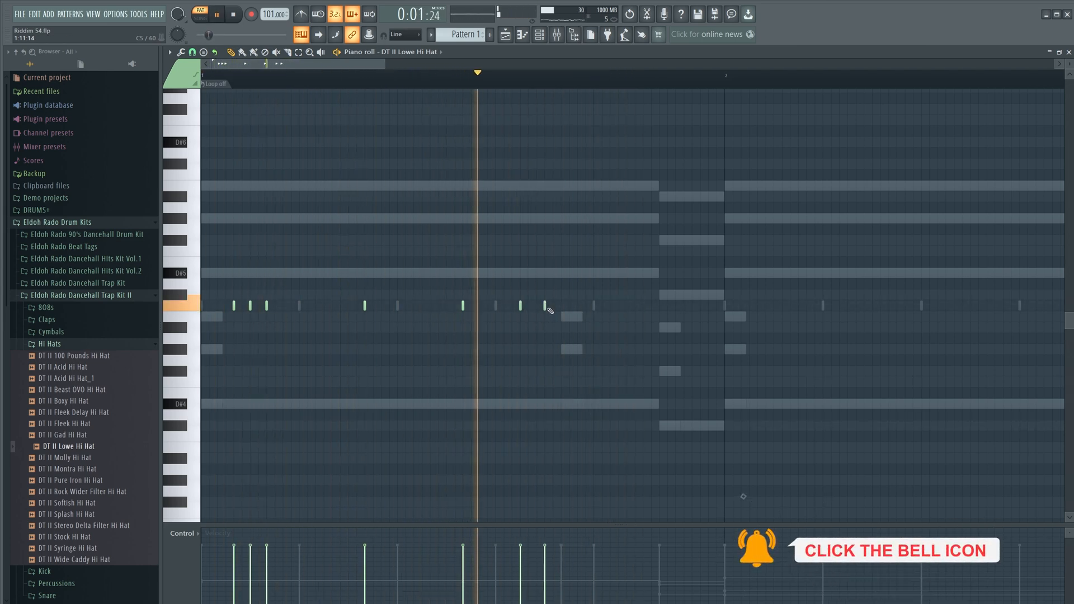
key(space)
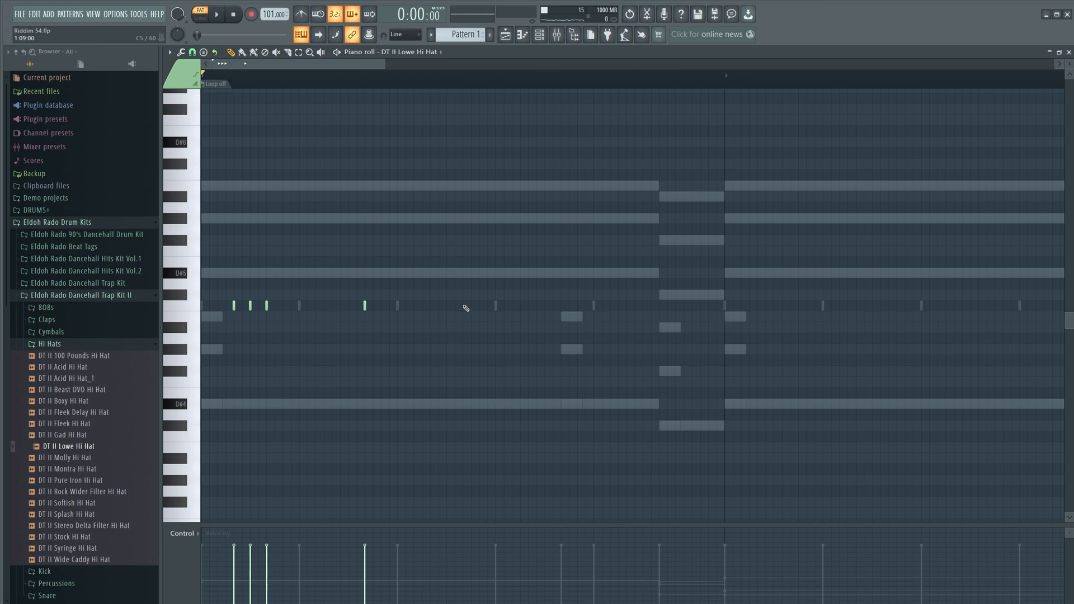
- Add a C5 hi-hat hit on step 9 of bar 1 and set the piano roll snap to Step
click(464, 306)
click(193, 53)
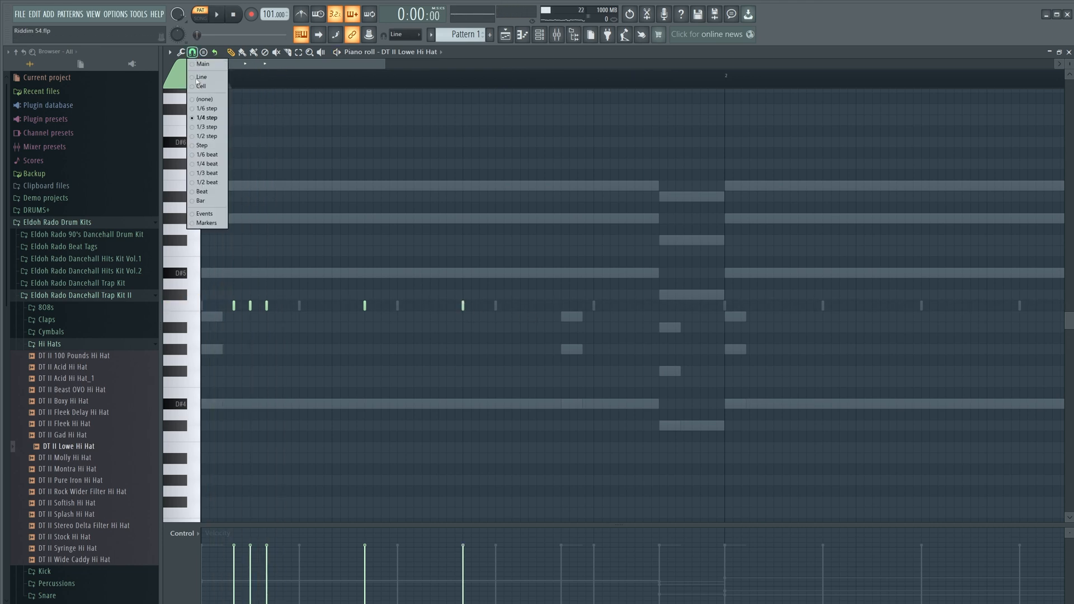
click(205, 147)
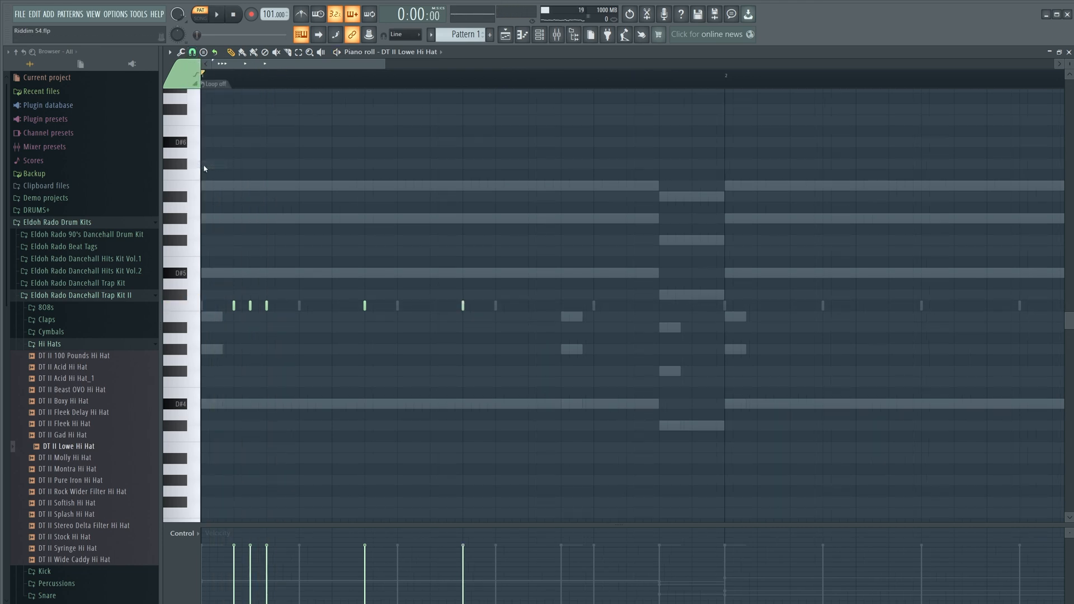
- Work out the end of bar 1 against playback, placing hi-hat hits on steps 12, 14 and 15
key(space)
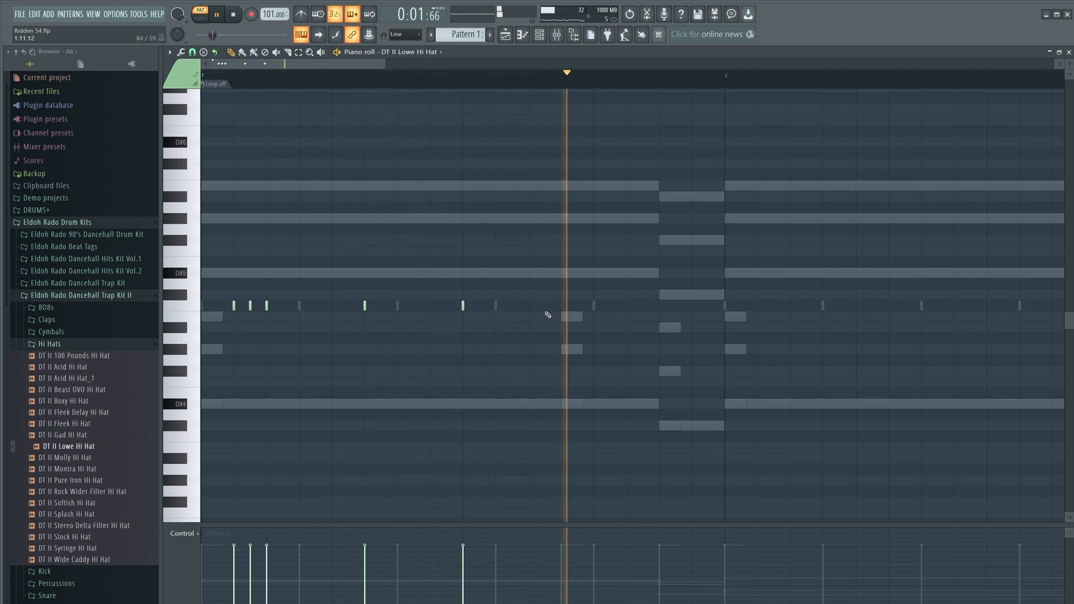
click(548, 310)
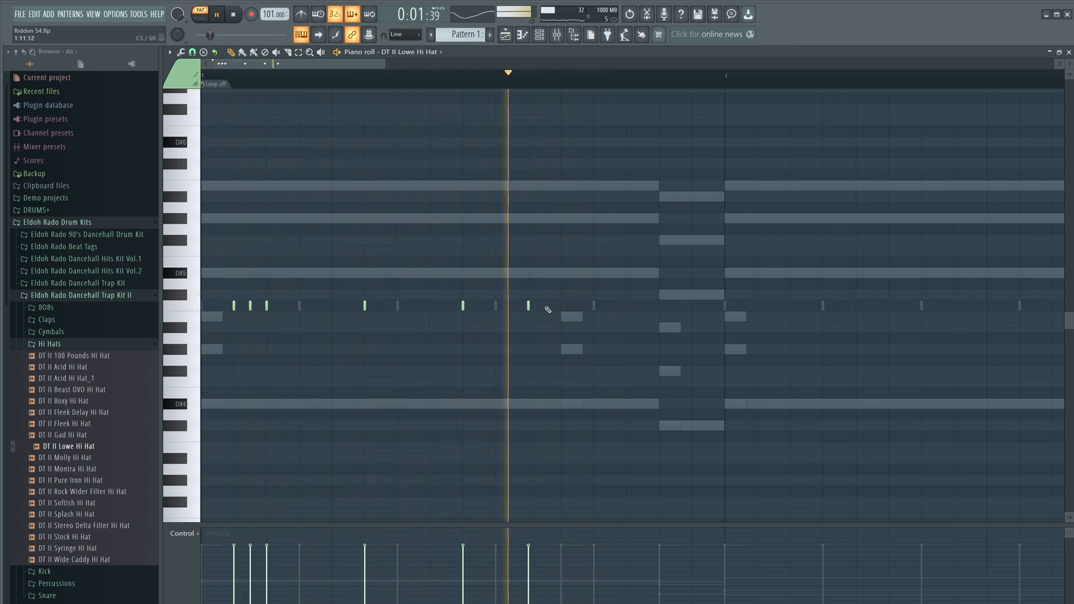
key(space)
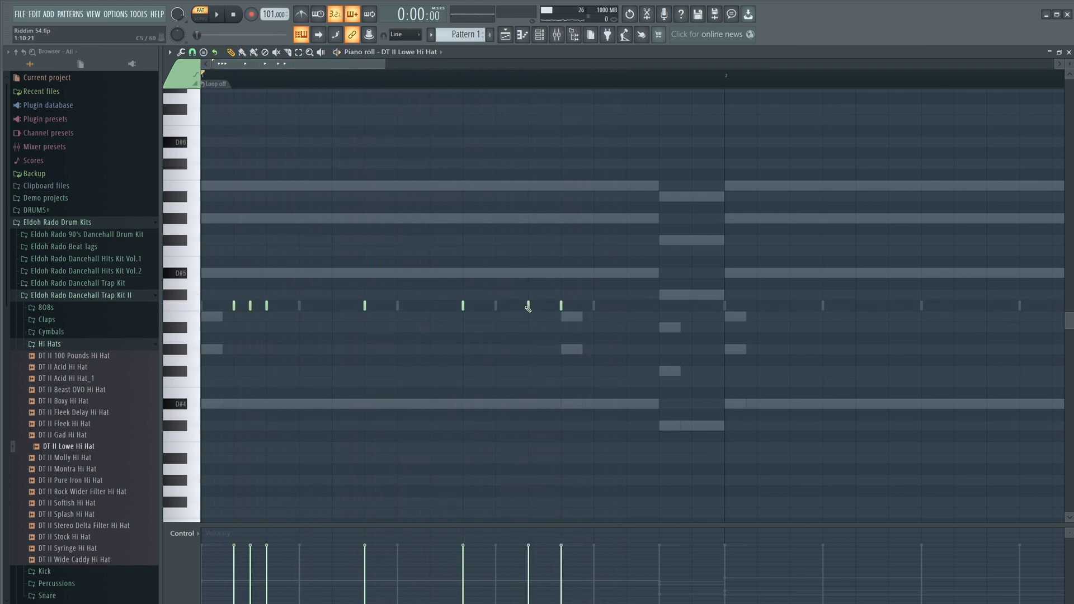
key(space)
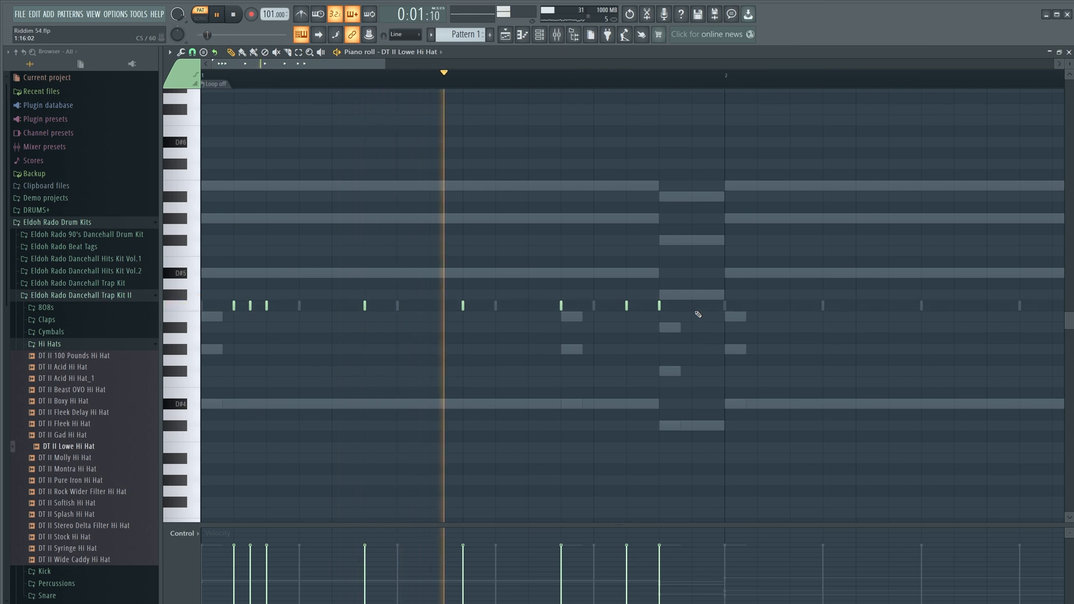
key(space)
- Duplicate bar 1's hi-hat hits into bars 2, 3 and 4, and play back the four-bar pattern
drag(741, 356, 200, 257)
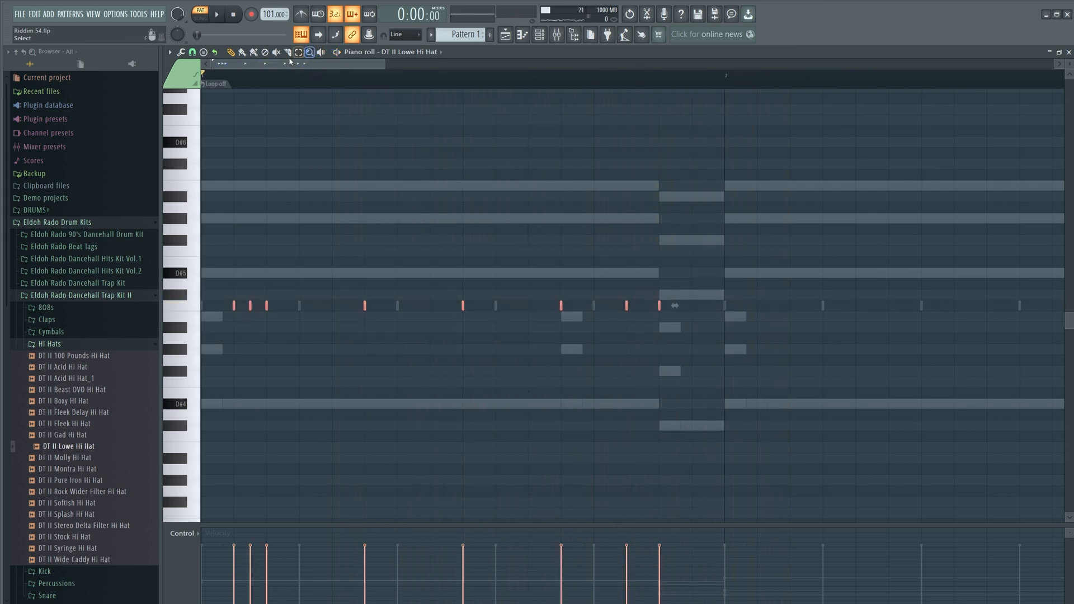
drag(721, 87, 3, 89)
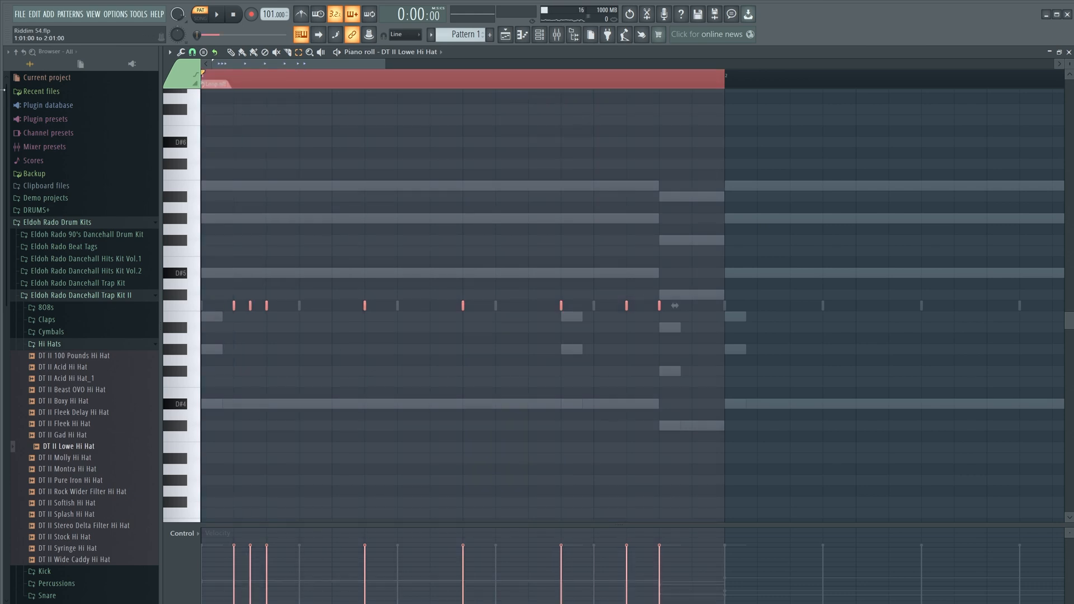
key(ctrl+b)
key(ctrl+b)
key(ctrl+b)
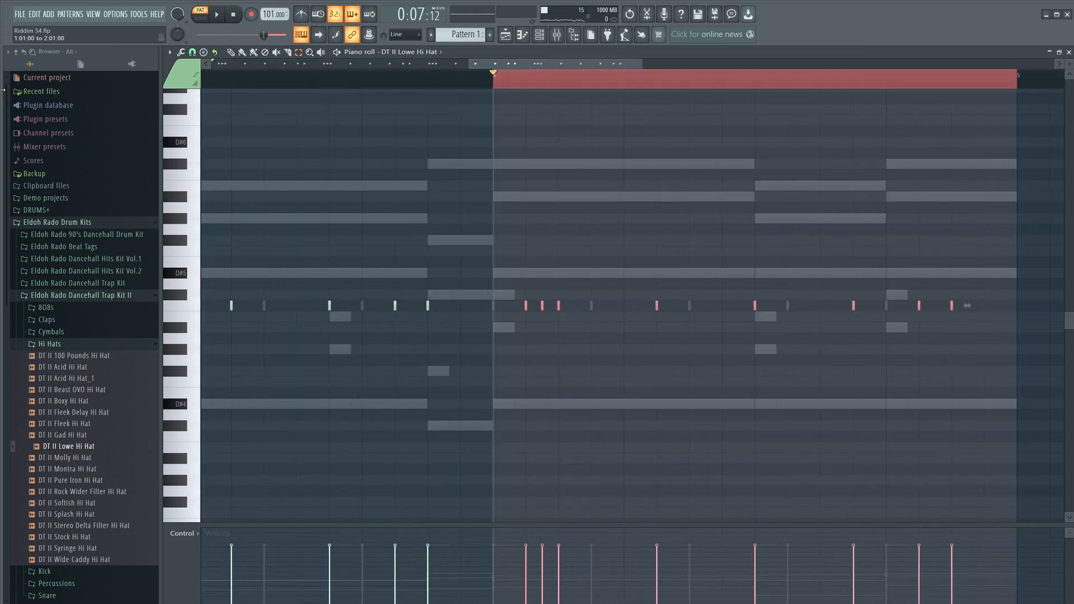
key(ctrl+d)
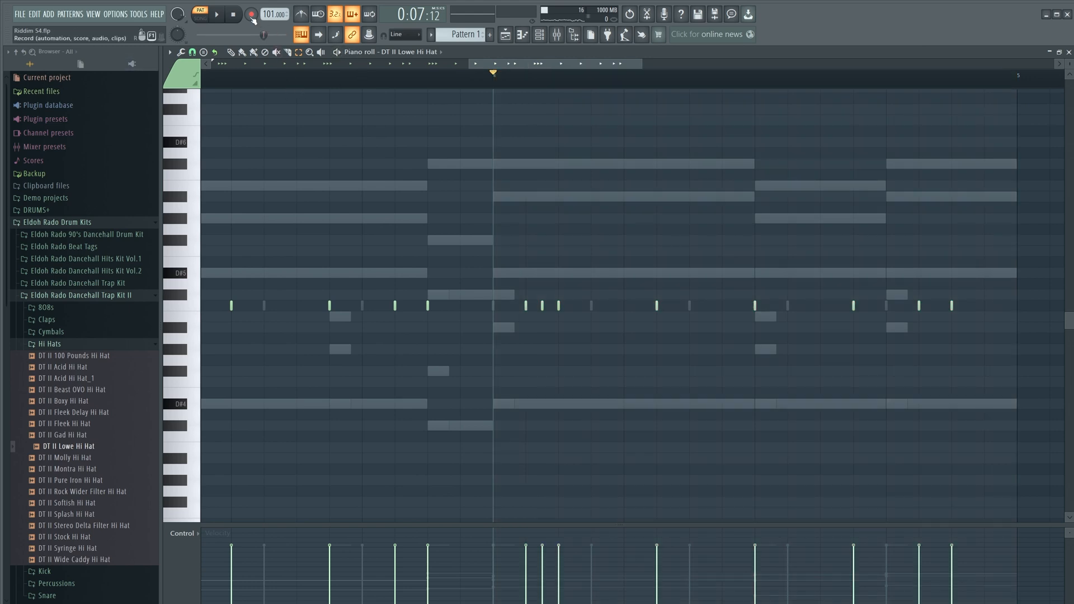
click(231, 15)
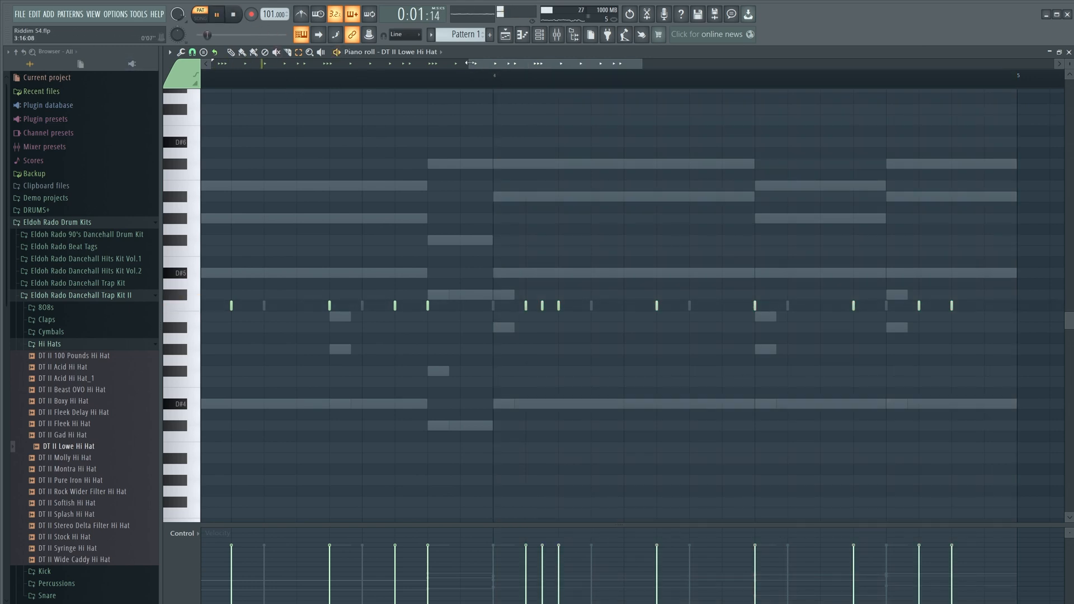
drag(470, 63, 210, 63)
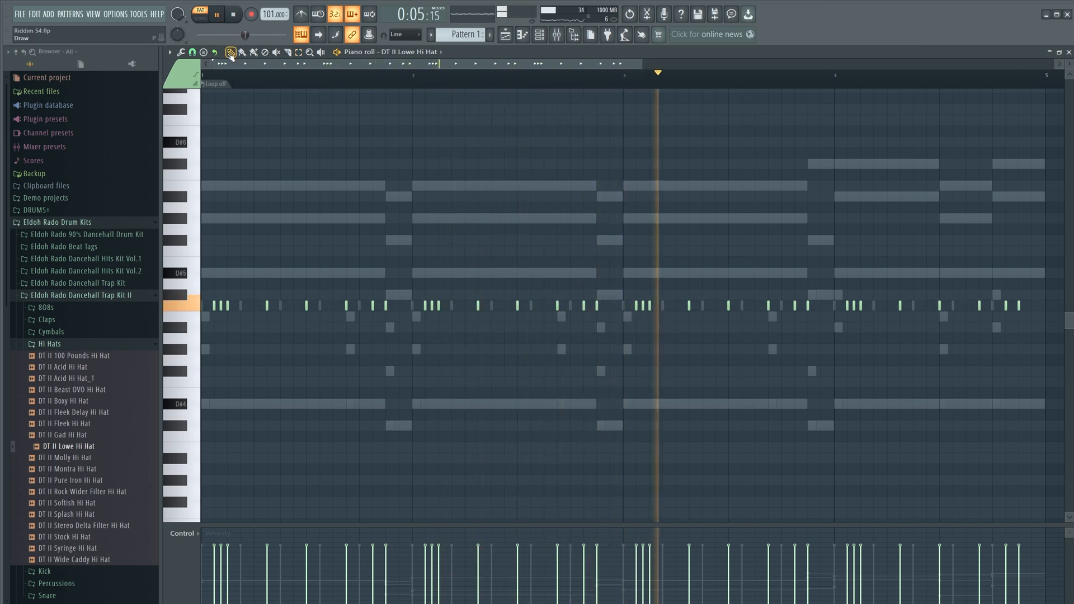
key(space)
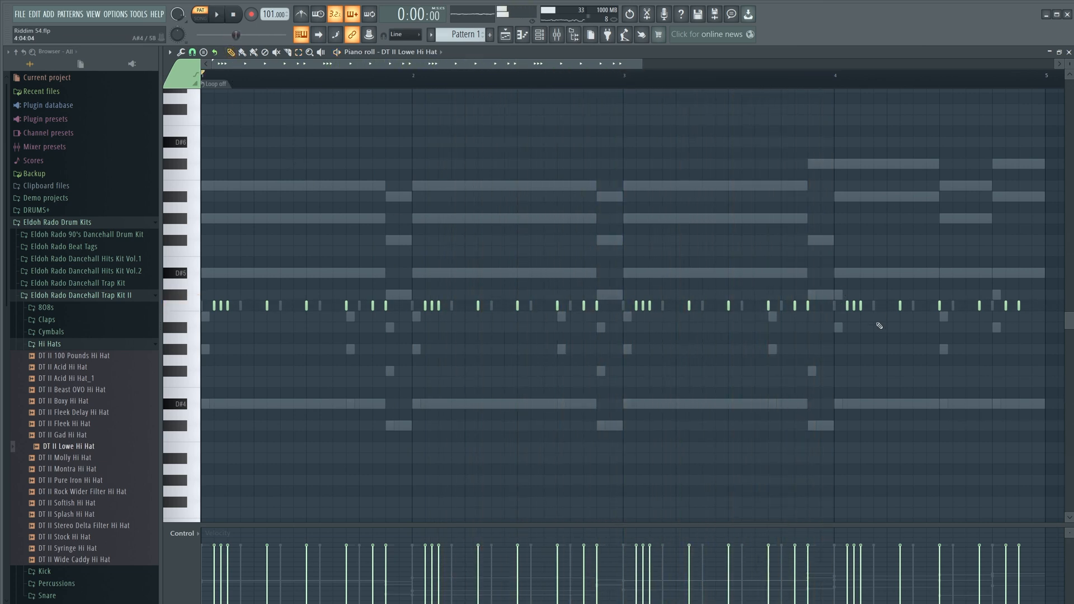
- Lower the first three hi-hat hits of bar 4 to A#4 and adjust the DT II Lowe Hi Hat channel volume during playback
drag(880, 326, 840, 303)
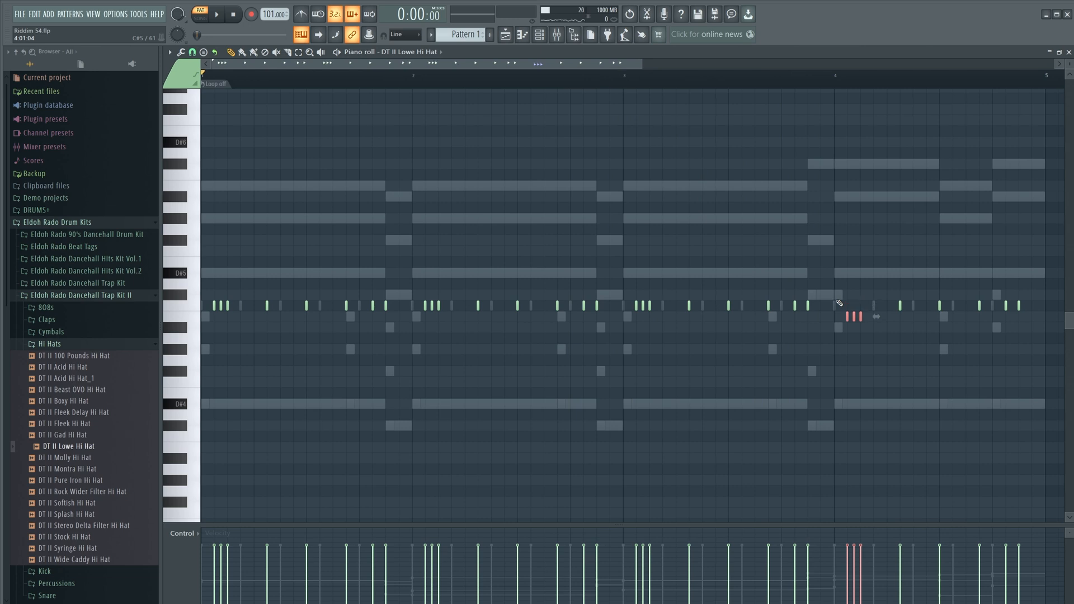
key(space)
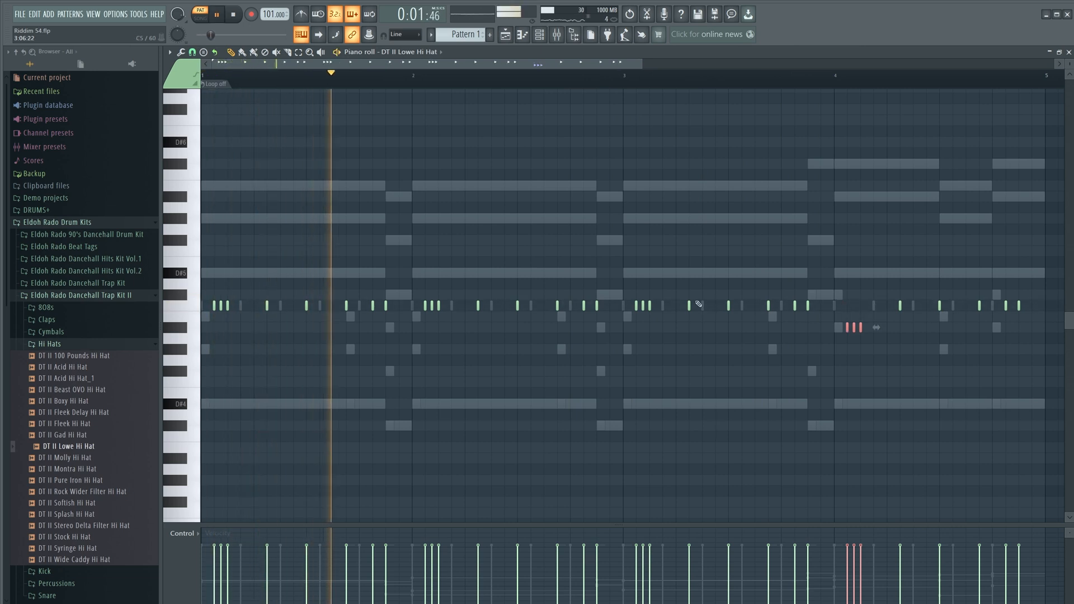
key(F7)
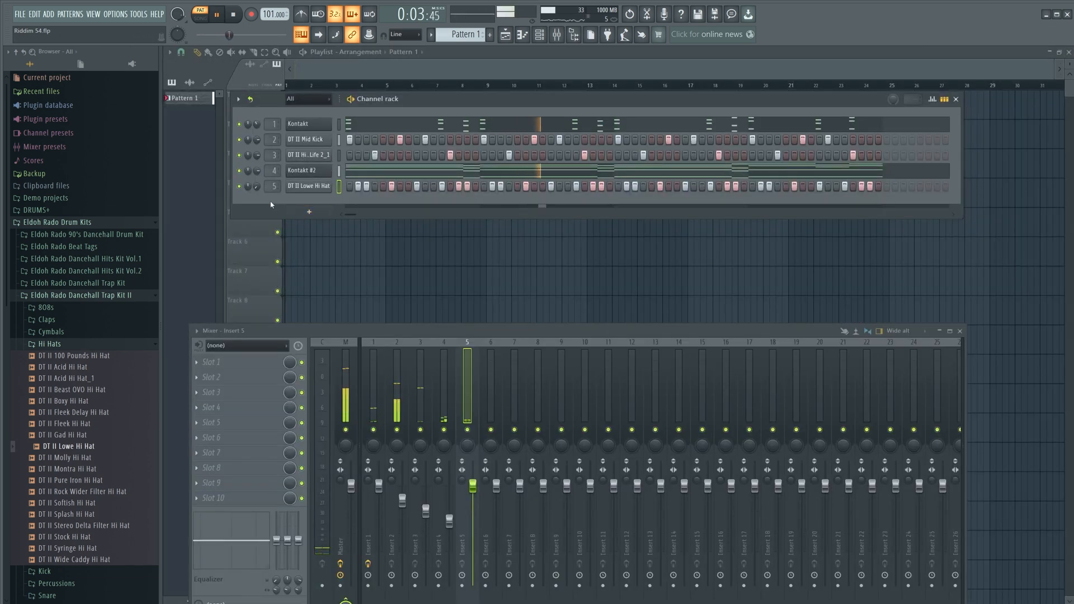
drag(258, 190, 258, 178)
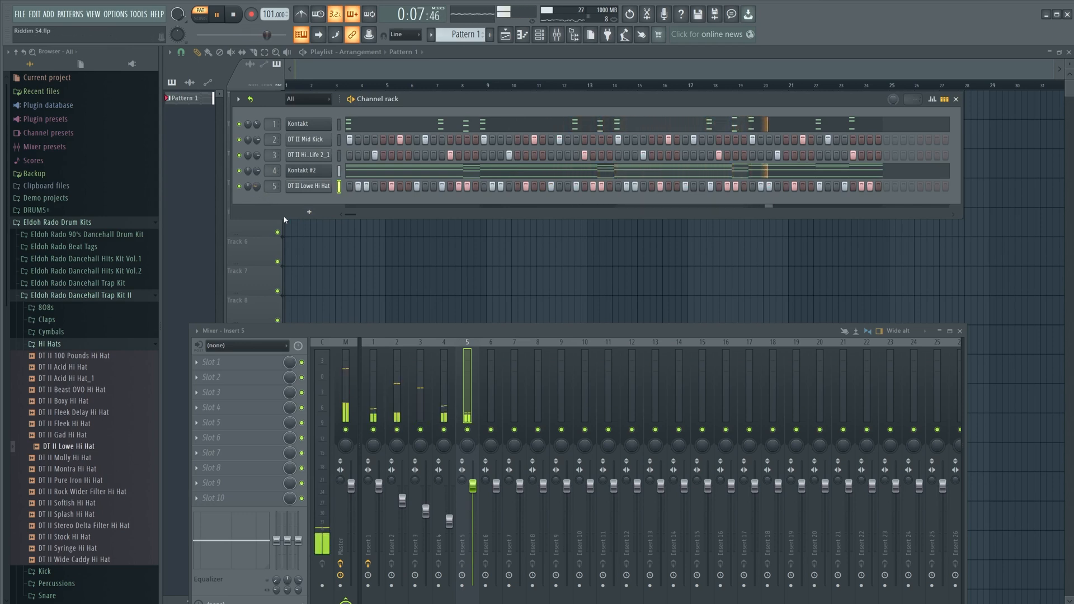
- Add a third Kontakt instrument as a new channel and show its Quickload browser
click(312, 211)
mouse_move(330, 227)
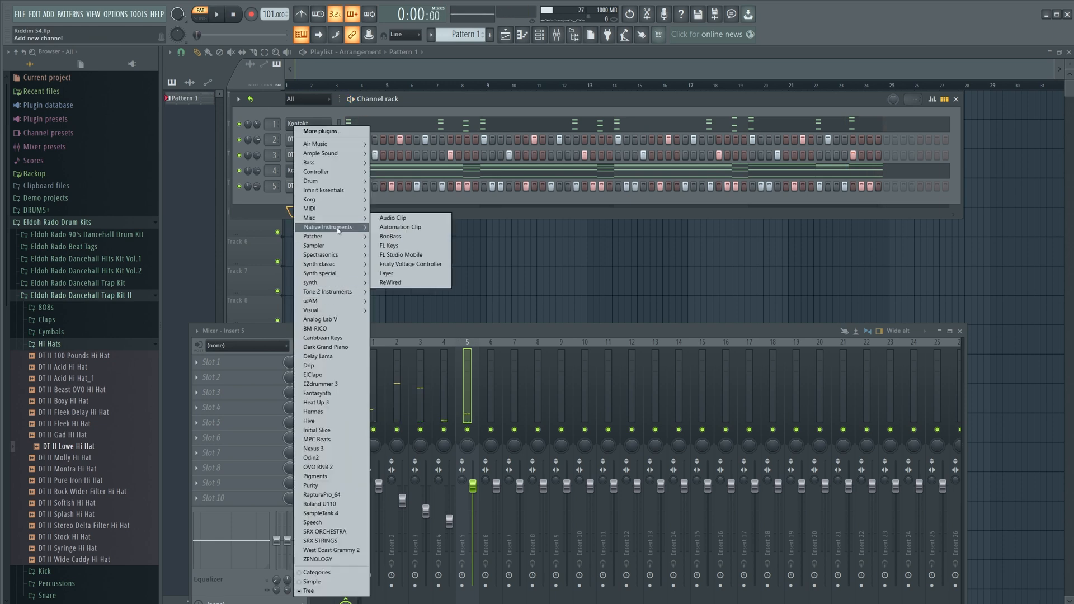
click(420, 249)
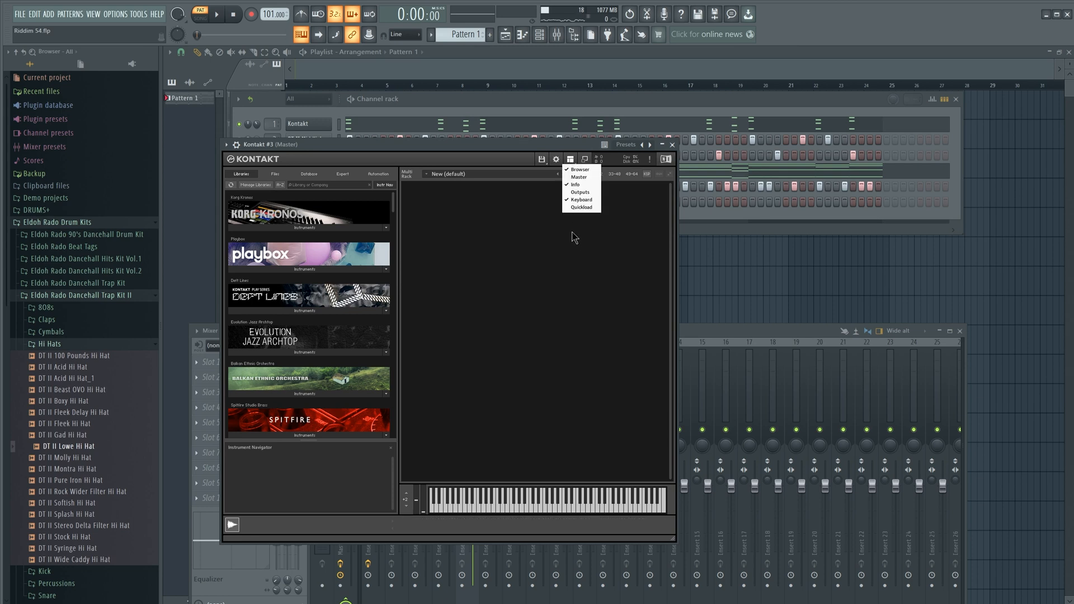
click(581, 207)
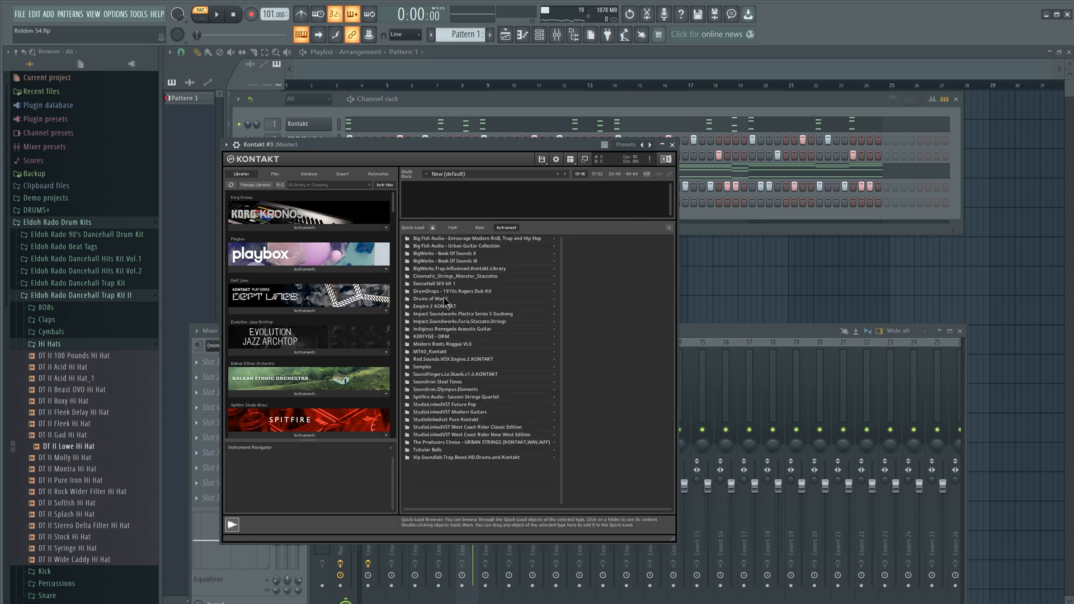
- Load Olympus Elements Vowel Master Men.nki from the Soundiron Olympus Elements Vowel Master folder and close the Quickload browser
click(446, 390)
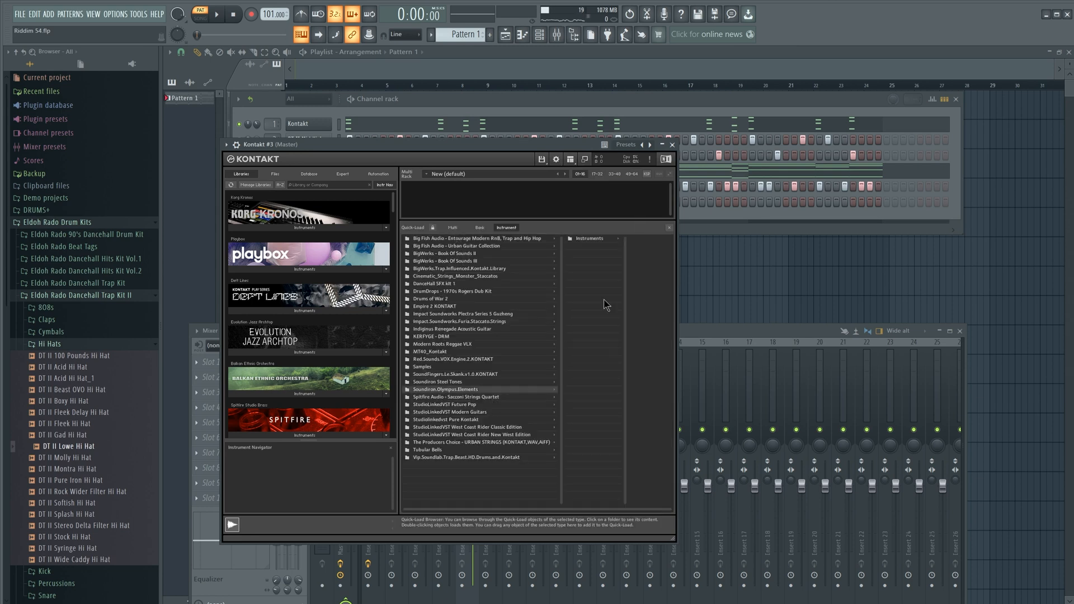
click(589, 238)
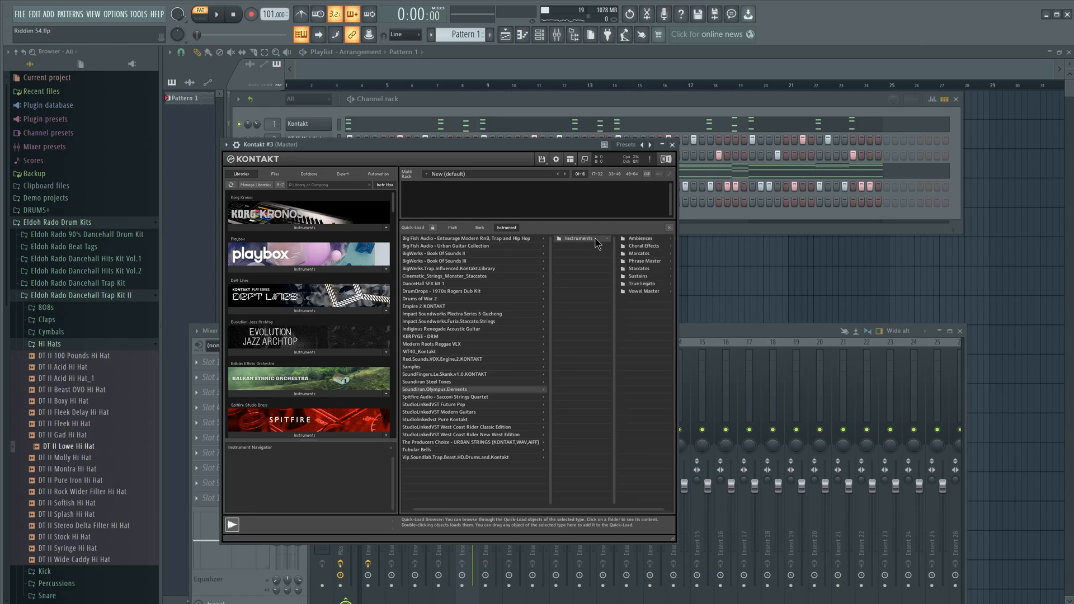
click(660, 261)
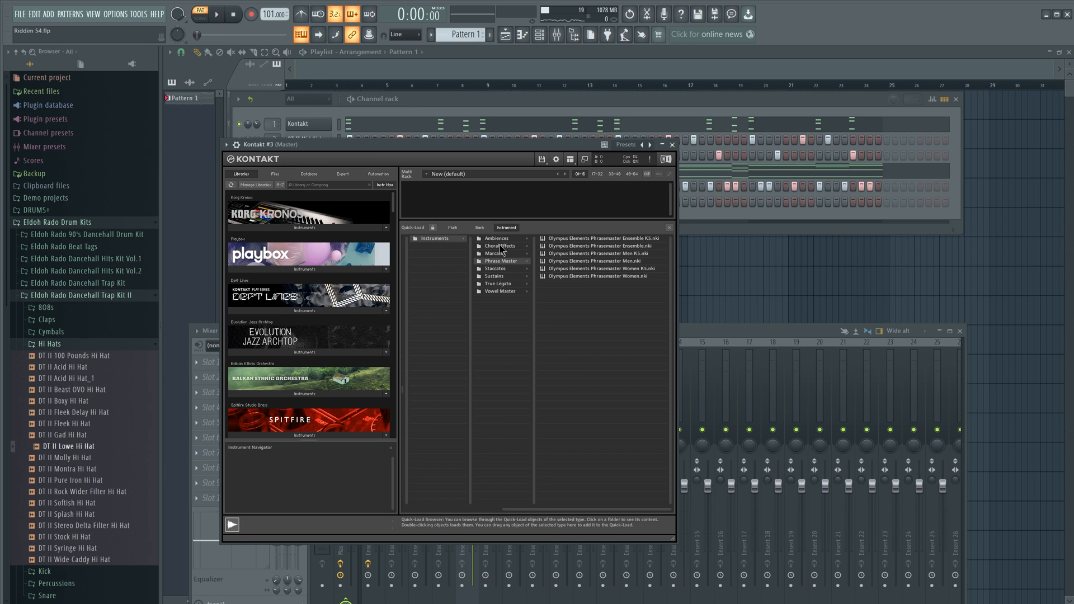
click(504, 291)
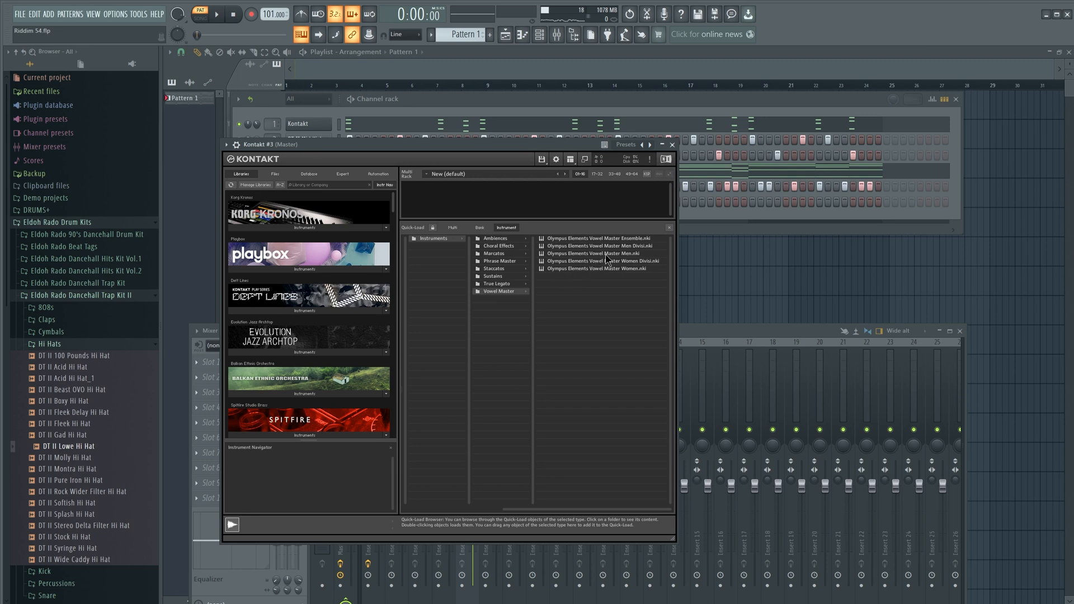
drag(606, 255, 568, 210)
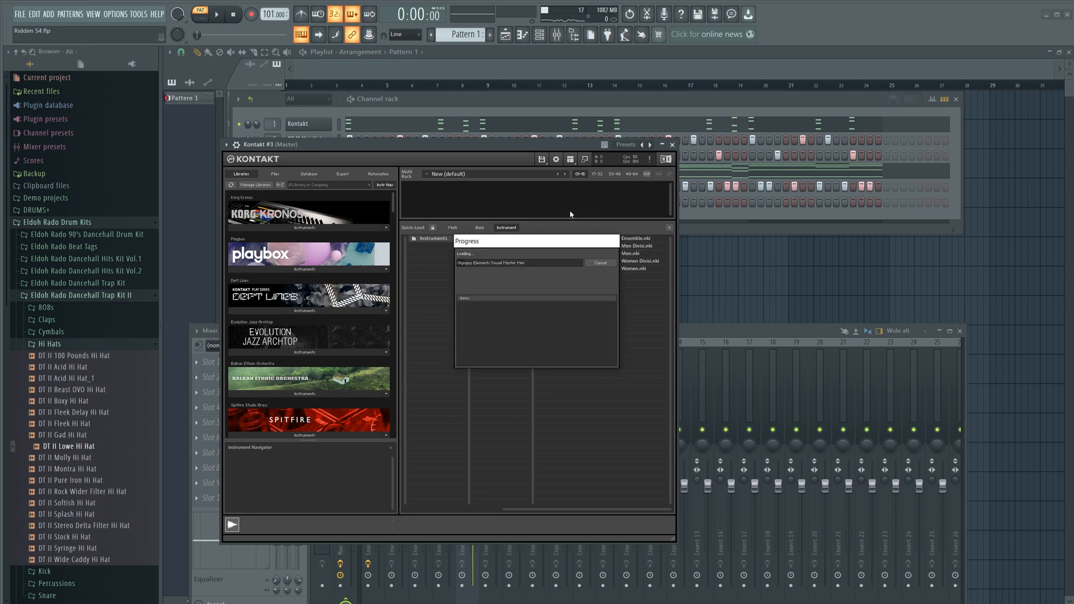
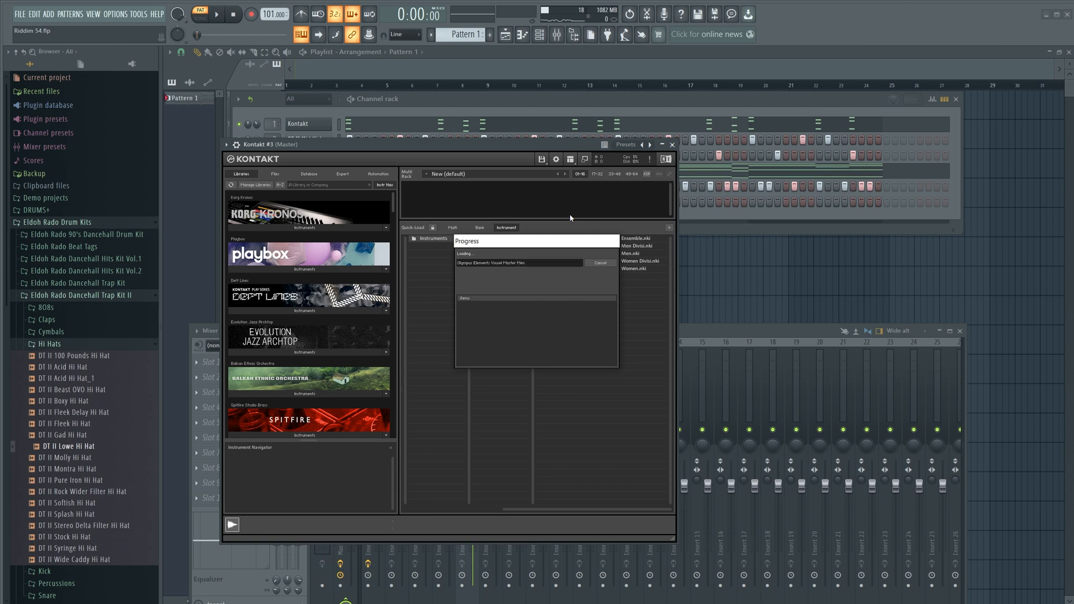
click(669, 229)
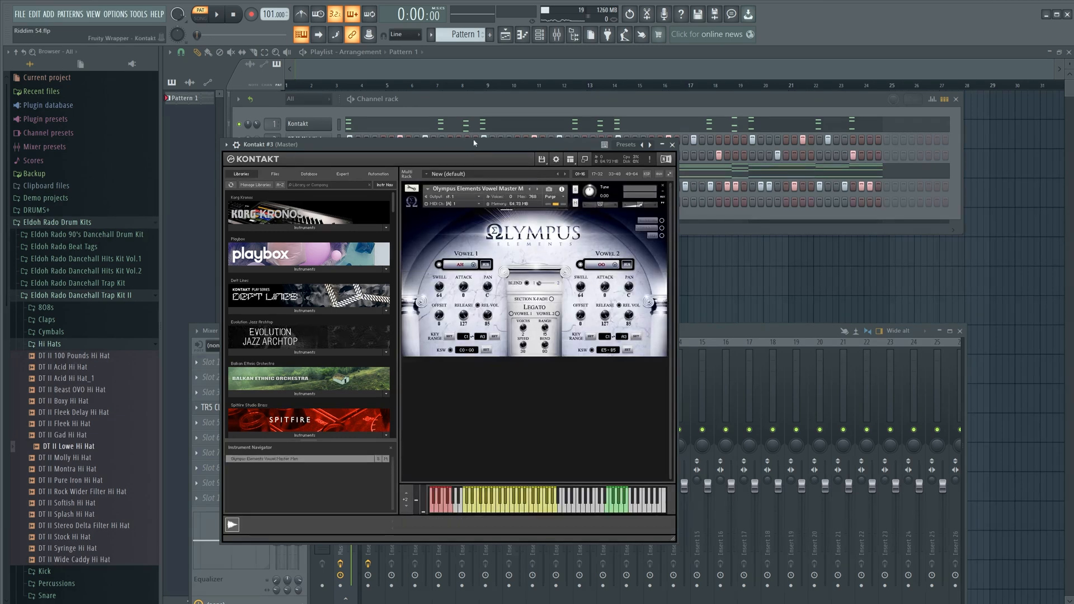
- Set Vowel 1 of the Olympus men's choir to Mm
drag(474, 142, 482, 193)
click(482, 315)
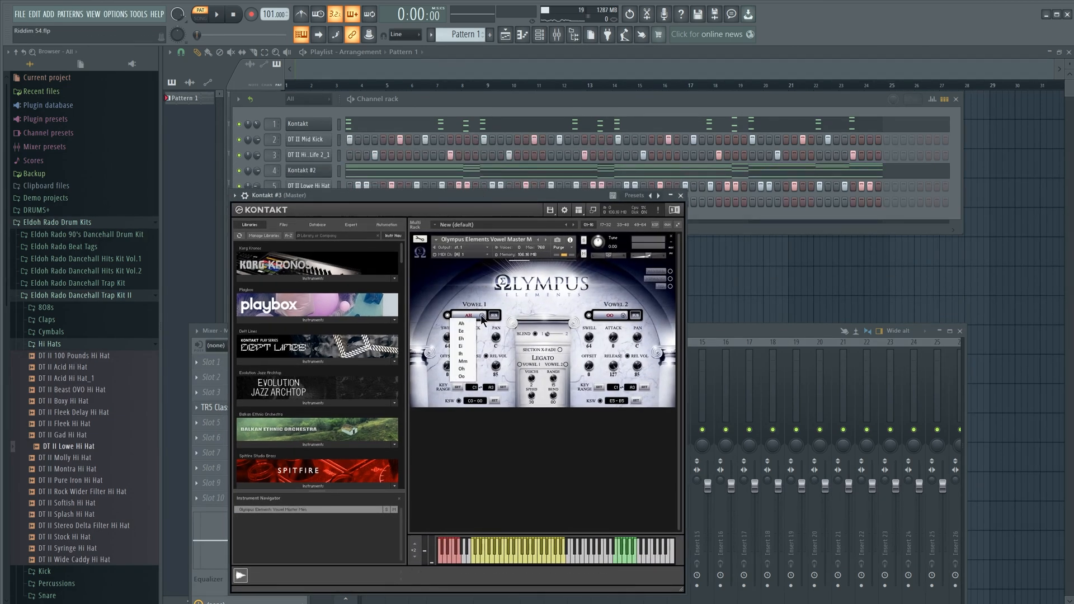
click(464, 362)
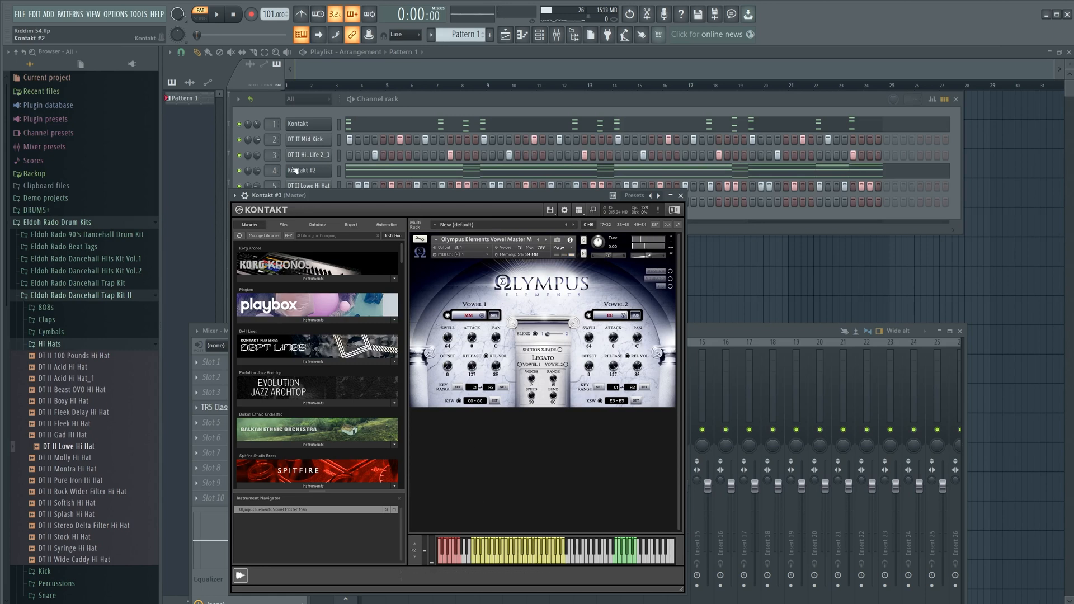
- Lock the active/mute state of the Kontakt #2 and Kontakt channels
right_click(240, 172)
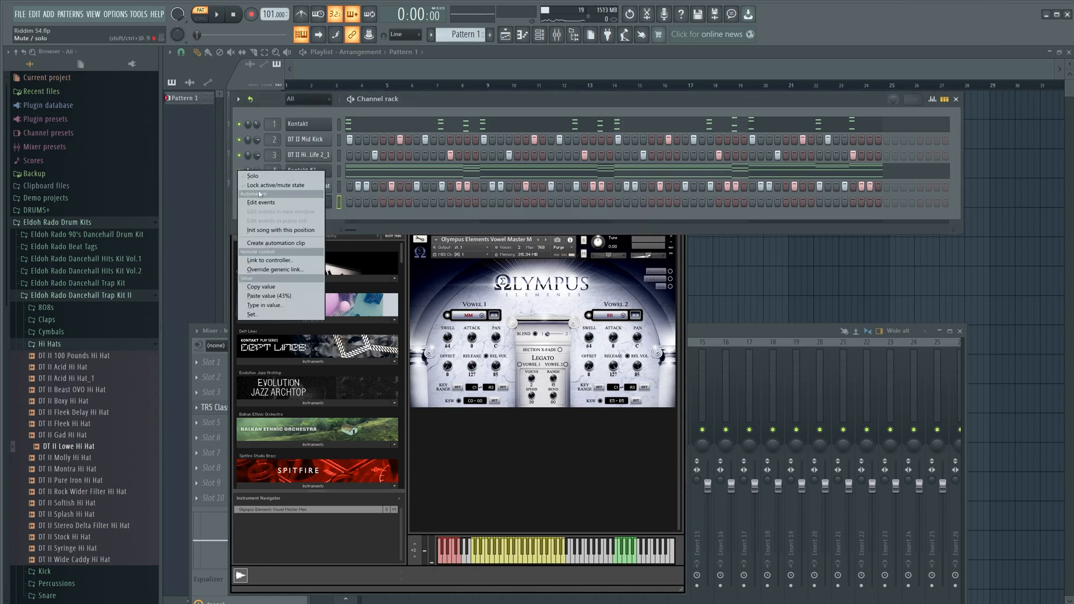
click(258, 190)
right_click(242, 124)
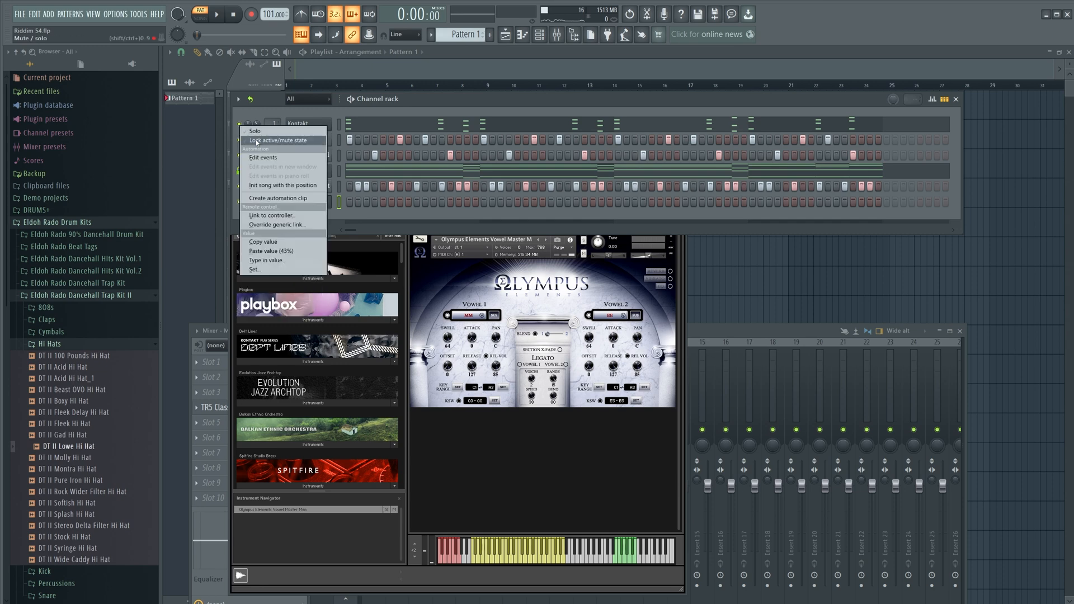
click(258, 141)
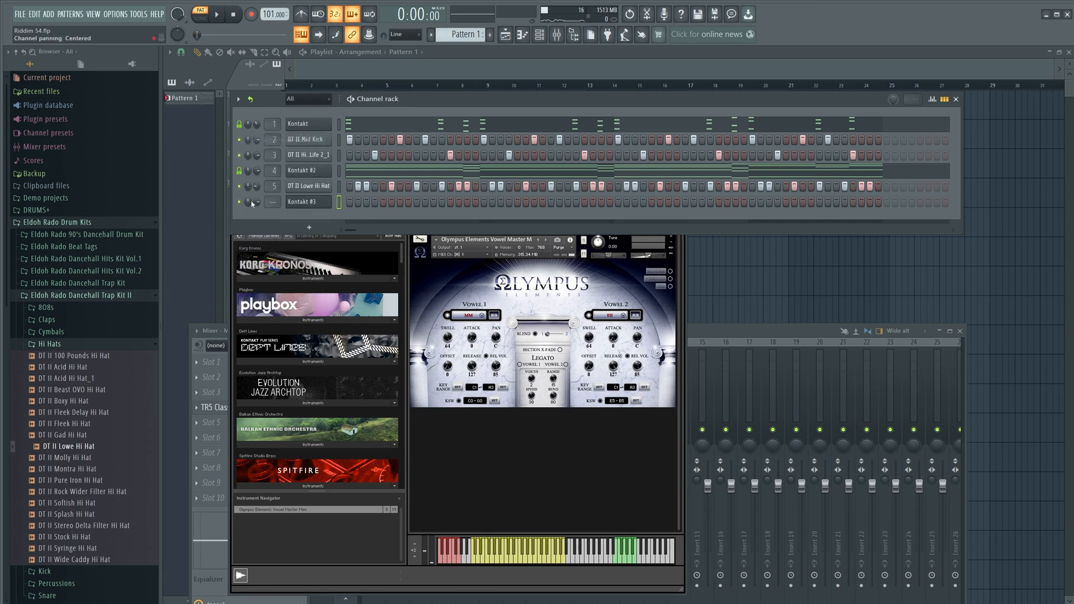
- Open the Kontakt #3 piano roll, play the pattern in short bursts, and return to the channel rack
click(326, 202)
click(347, 202)
key(space)
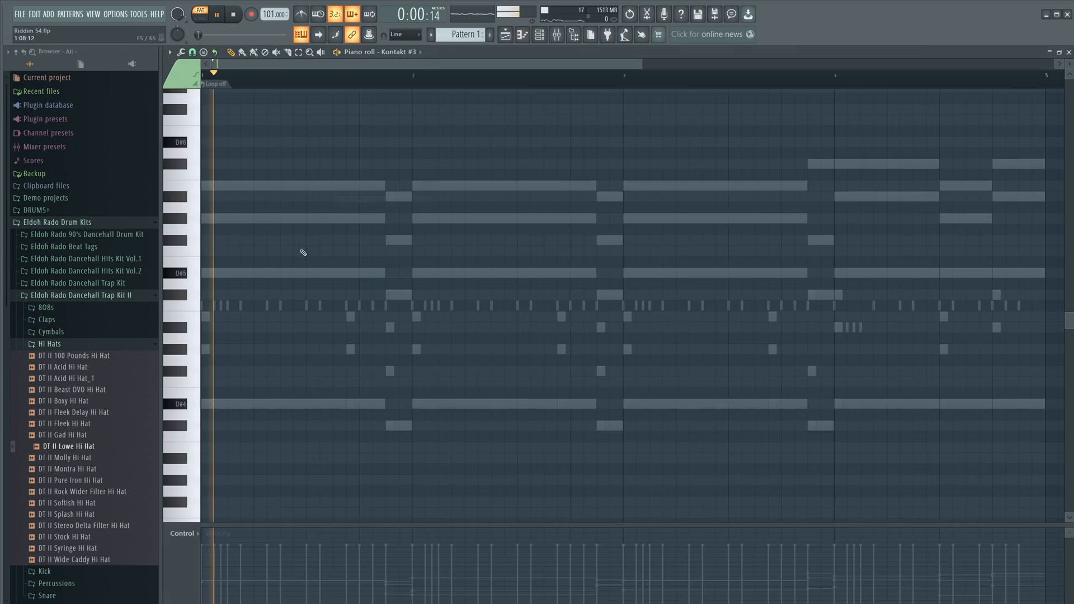
key(space)
key(space)
key(space)
key(space)
key(space)
click(1069, 52)
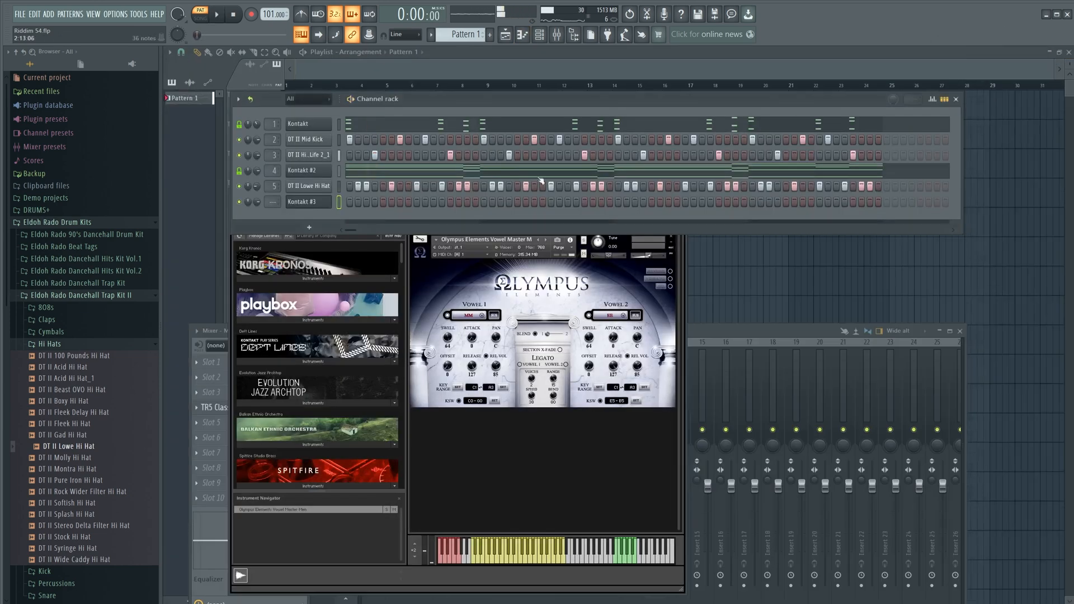
- Reopen the piano roll of the Kontakt #3 channel
right_click(240, 205)
click(245, 208)
right_click(317, 206)
click(316, 207)
right_click(317, 207)
click(351, 201)
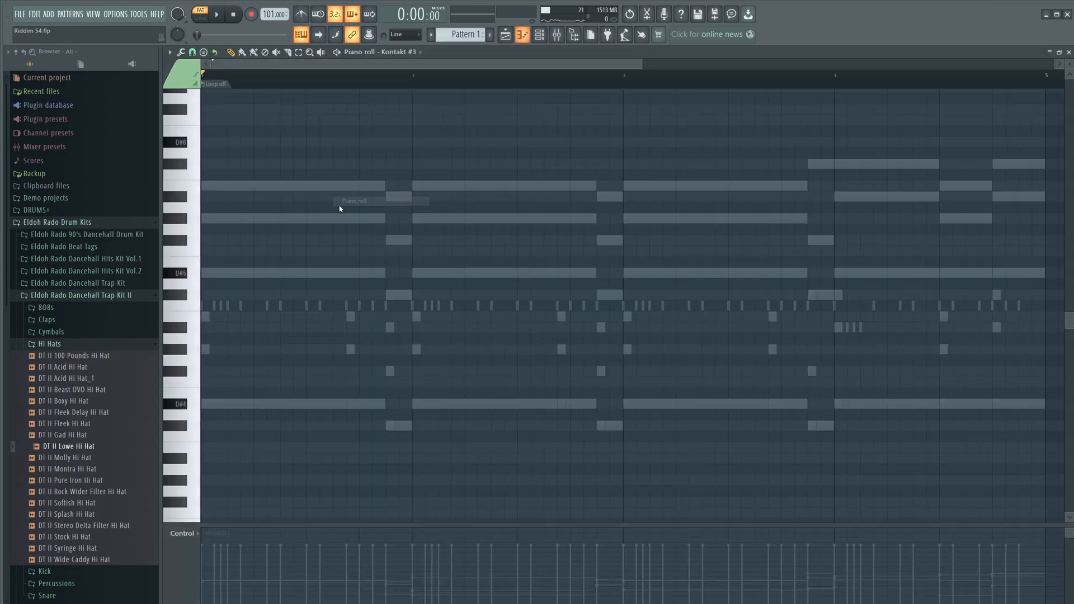
- Audition keys over the playing pattern and place a one-step G#5 note at the start of bar 2
key(space)
click(183, 274)
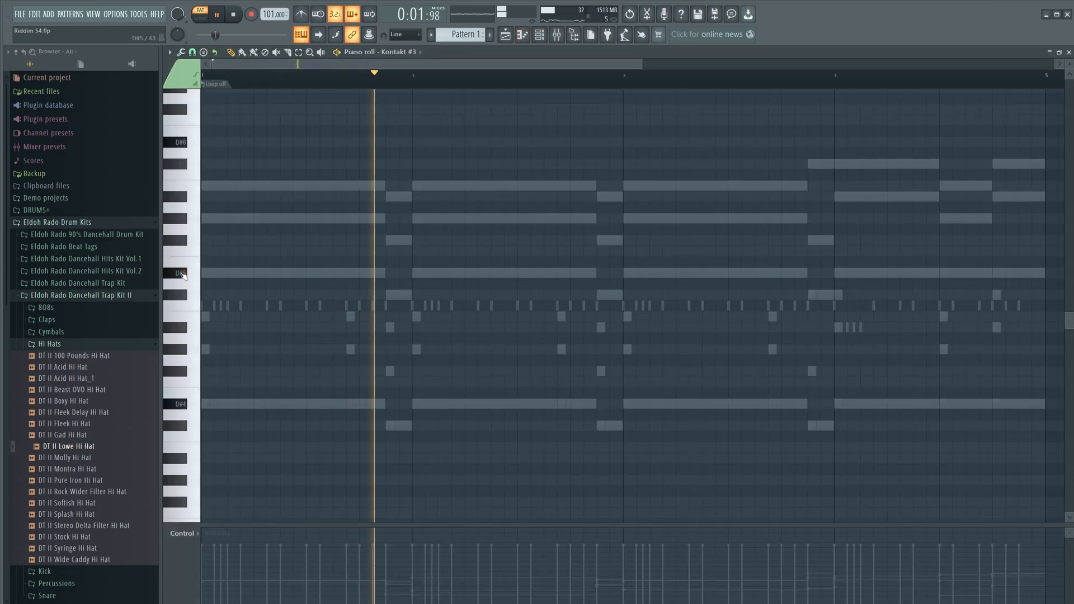
click(178, 408)
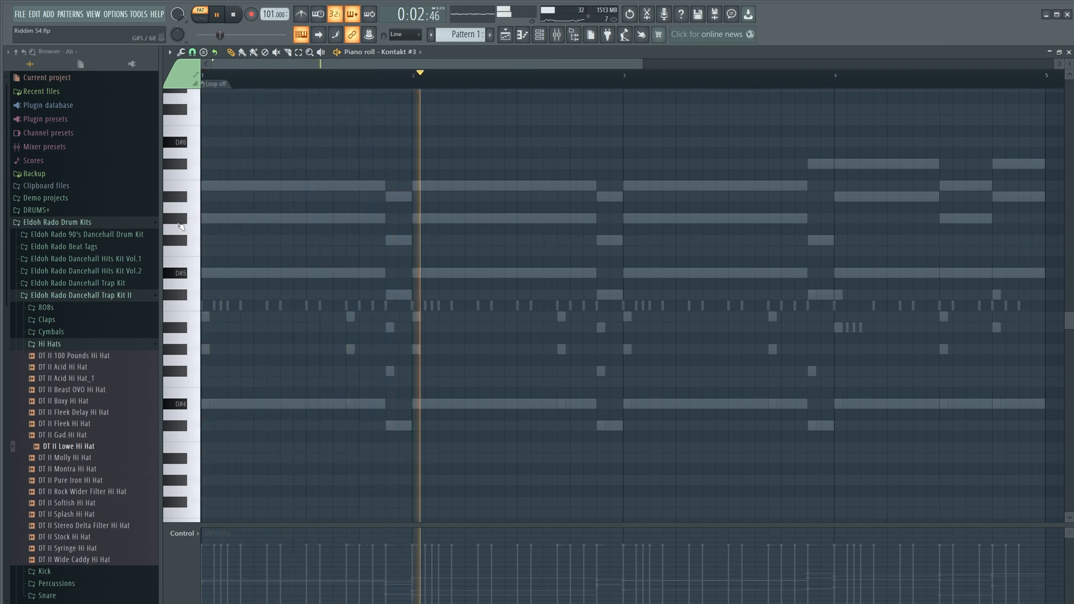
key(space)
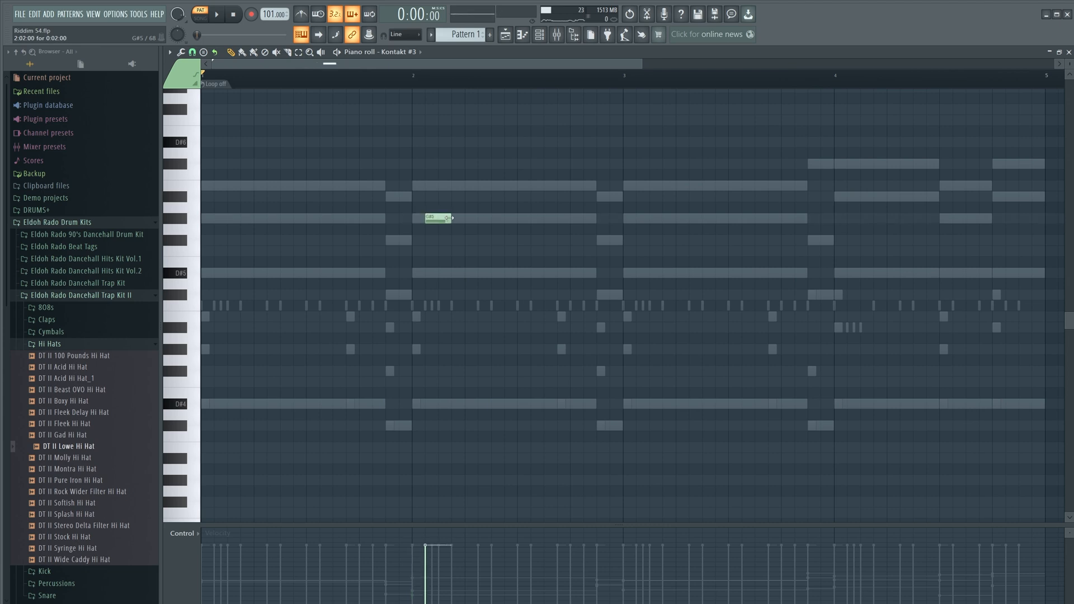
drag(429, 222, 424, 222)
key(space)
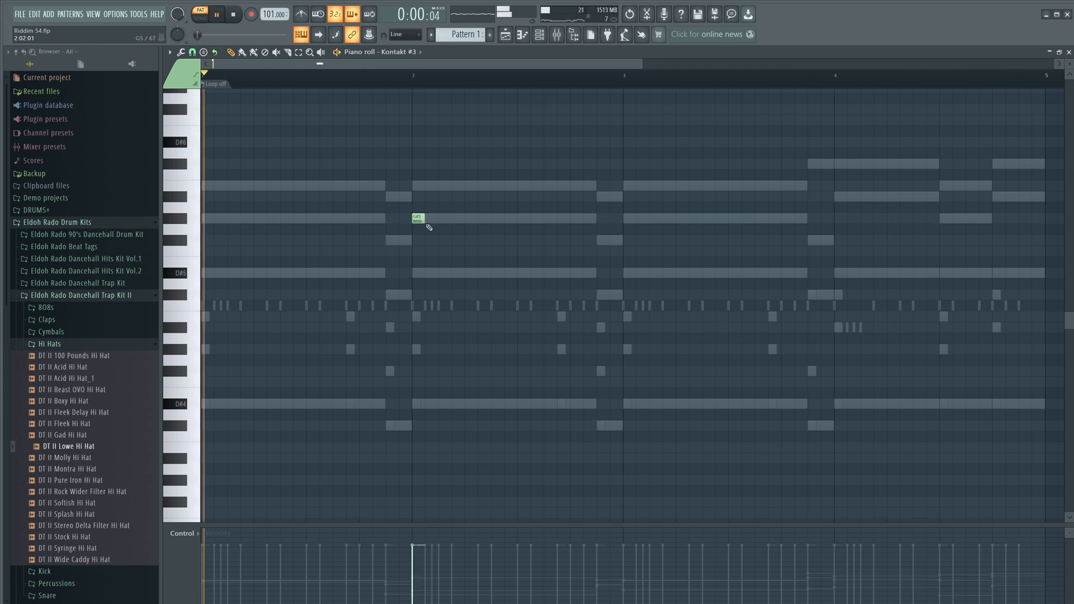
- Add a one-step F#5 note at step 15 of bar 1, just before the G#5 note
click(404, 240)
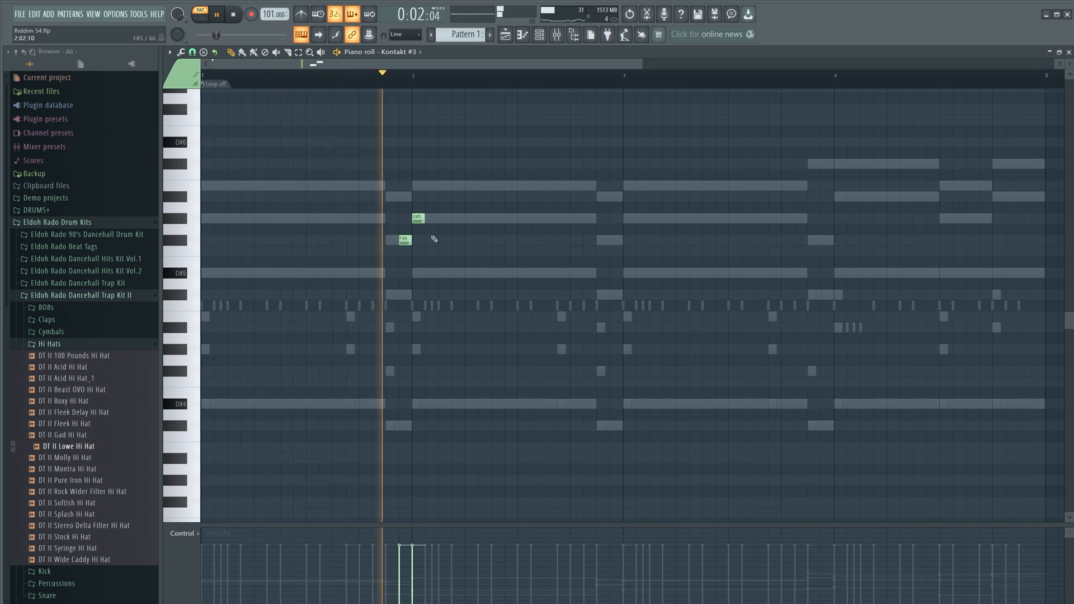
key(space)
drag(408, 244, 395, 245)
key(space)
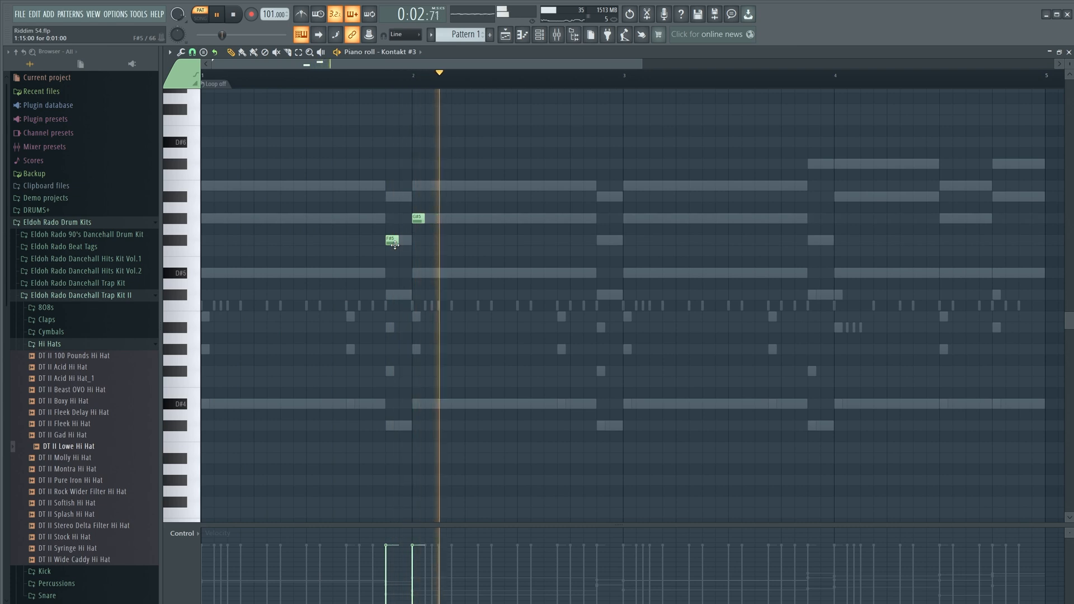
- Add a one-step G#5 note at the start of bar 3 and an A#5 note at the start of bar 4
click(629, 219)
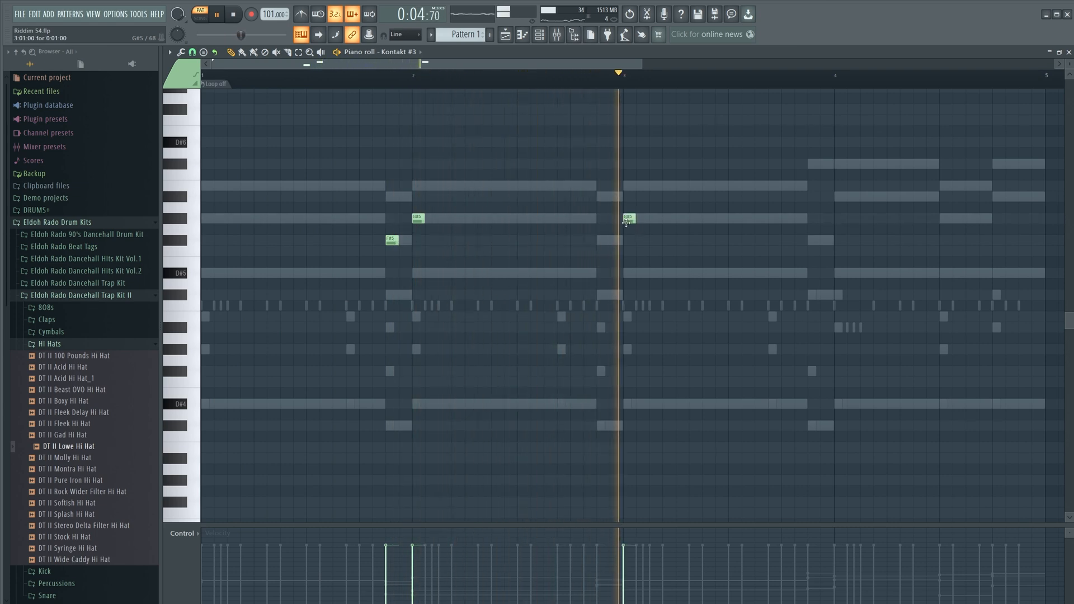
click(839, 198)
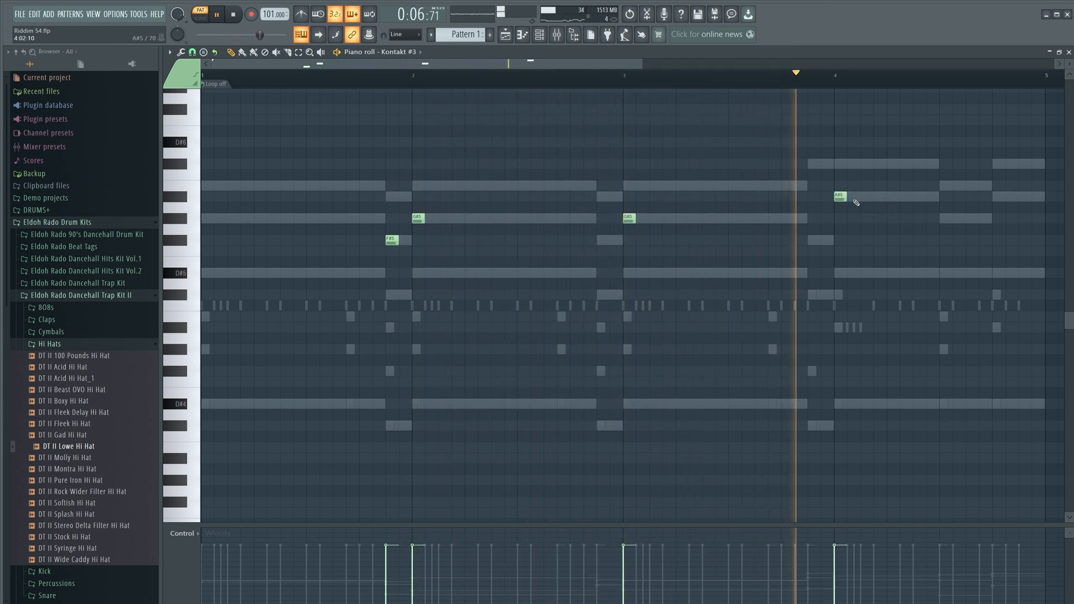
key(space)
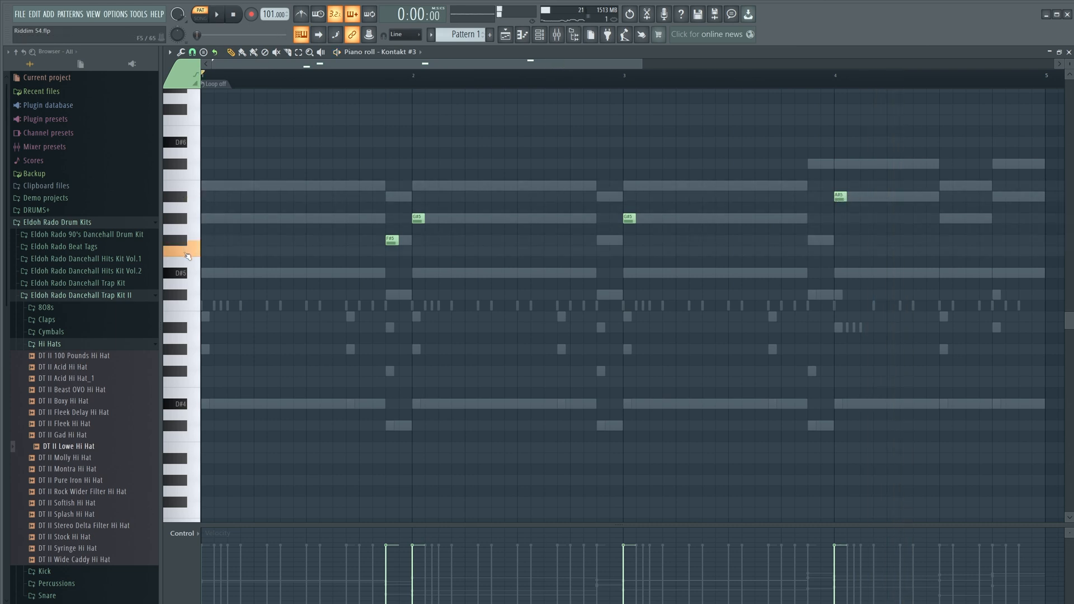
- Delete the F#5 note before bar 2 and lengthen the A#5 note in bar 4 to three steps
key(space)
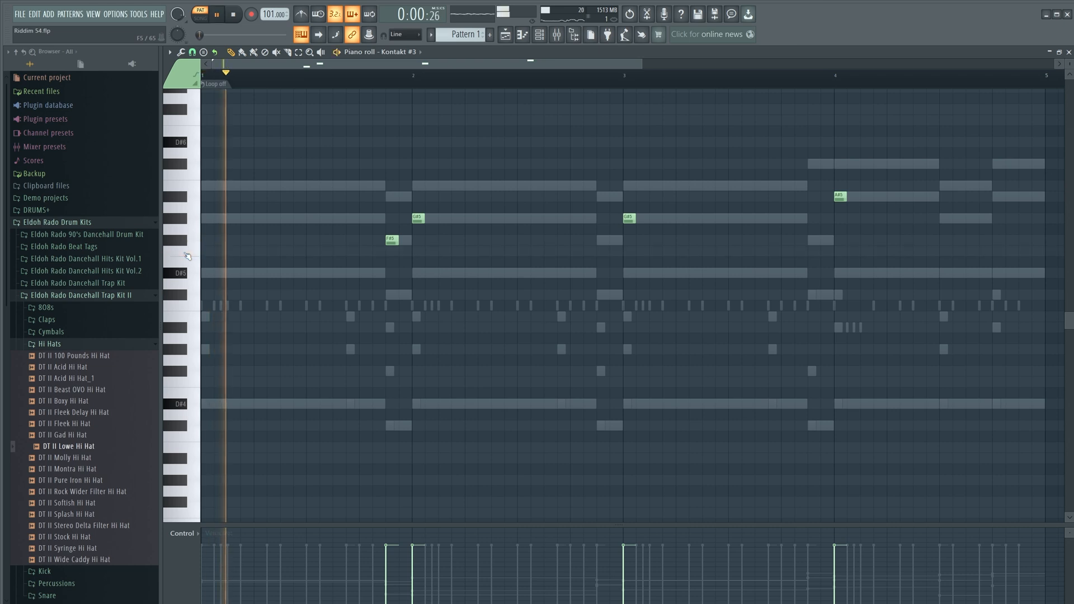
right_click(392, 240)
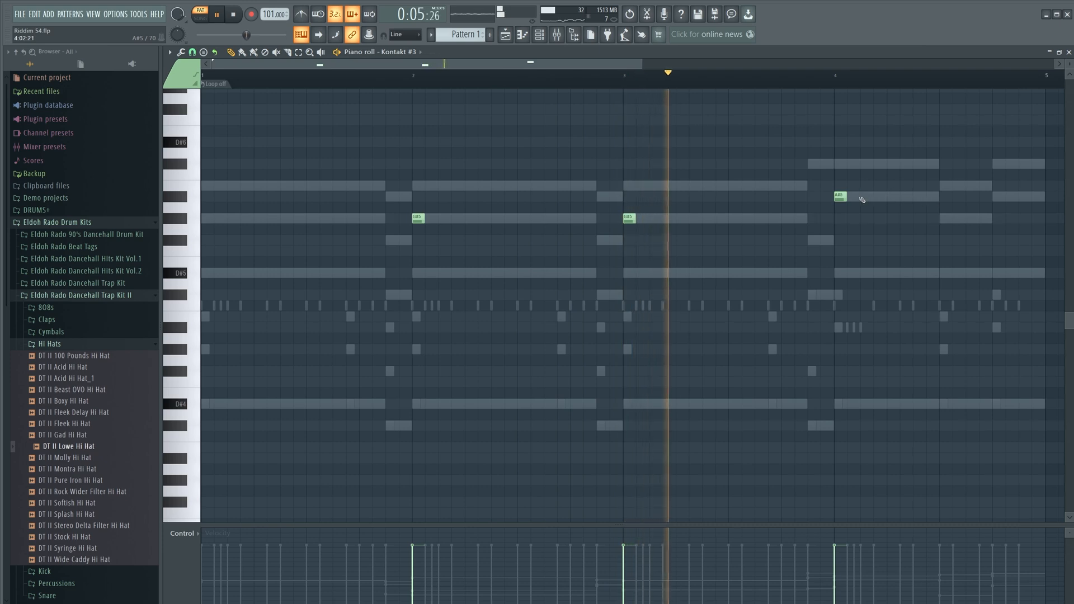
drag(846, 198, 871, 199)
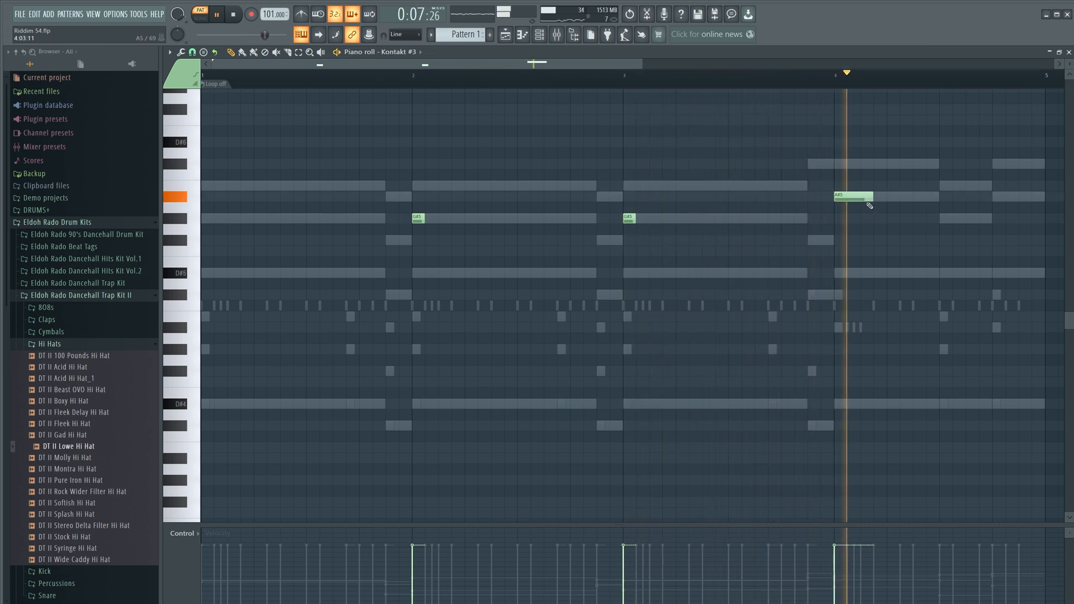
key(space)
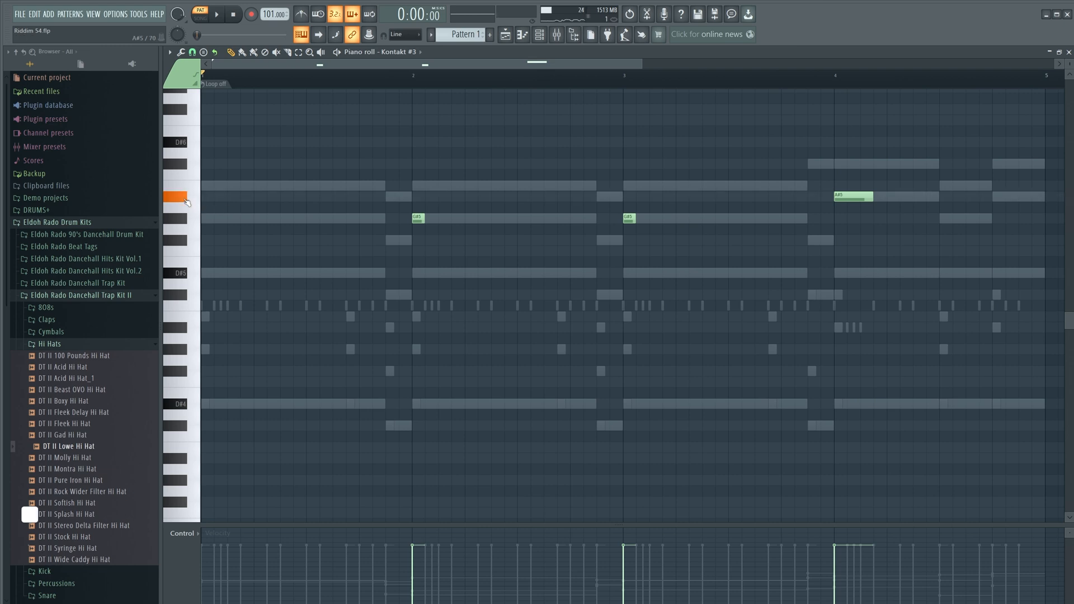
- Transpose the A#5 note and both G#5 notes down one octave and play the pattern
drag(857, 186, 877, 230)
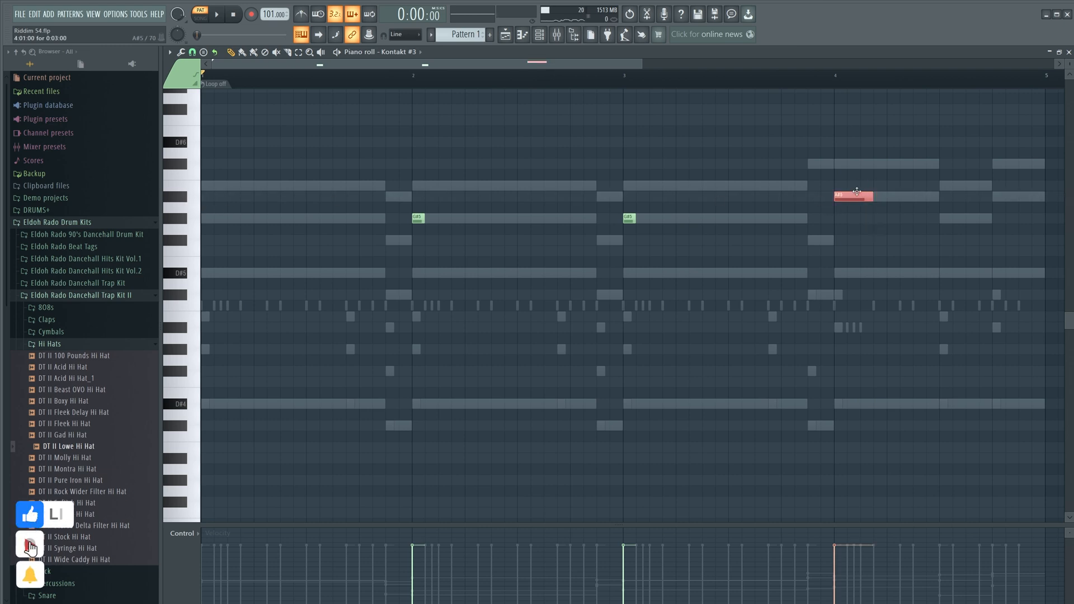
key(ctrl+Down)
key(space)
key(space)
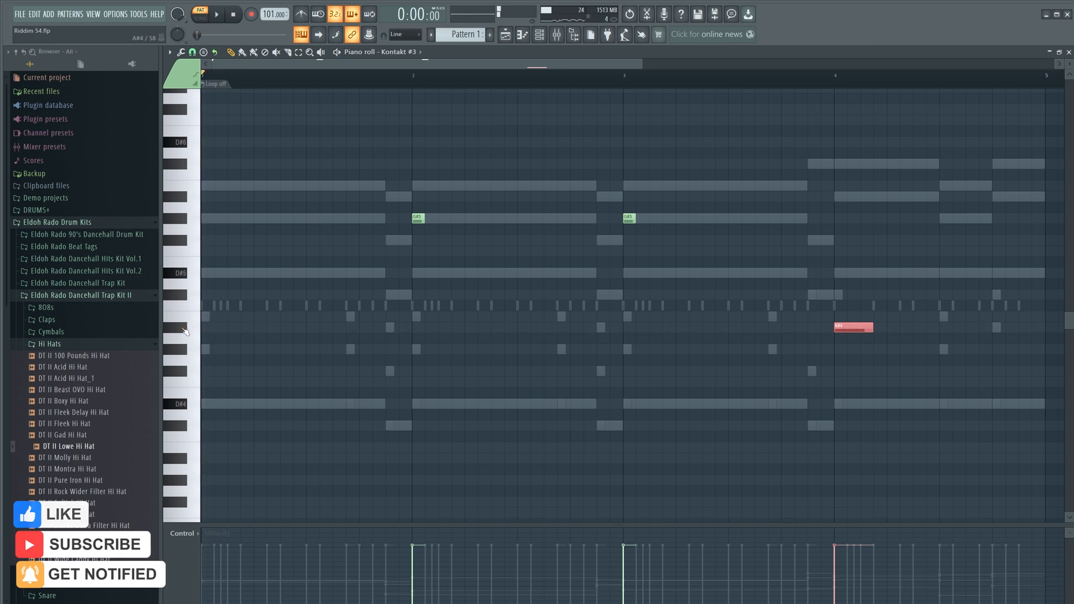
drag(720, 257, 399, 182)
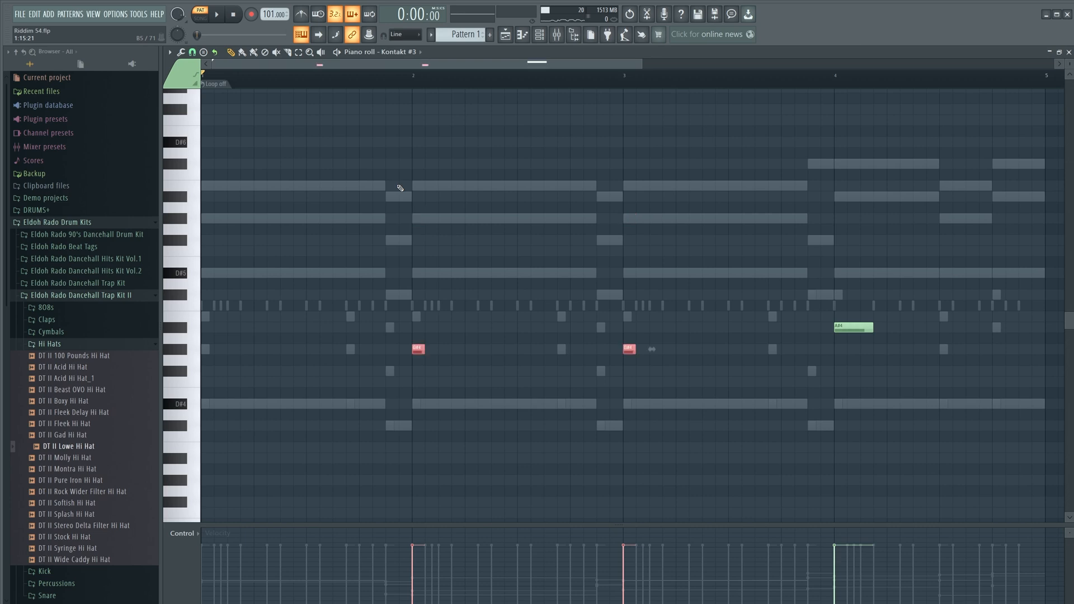
key(space)
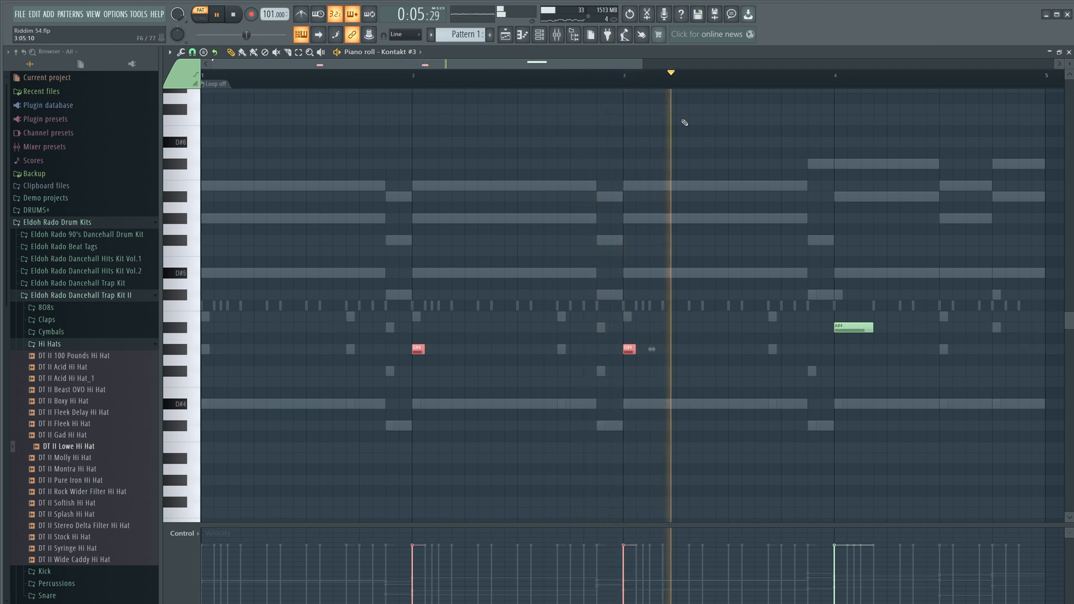
- Add a one-step G#4 note at the start of bar 1, play the pattern, and close the piano roll
drag(639, 65, 707, 64)
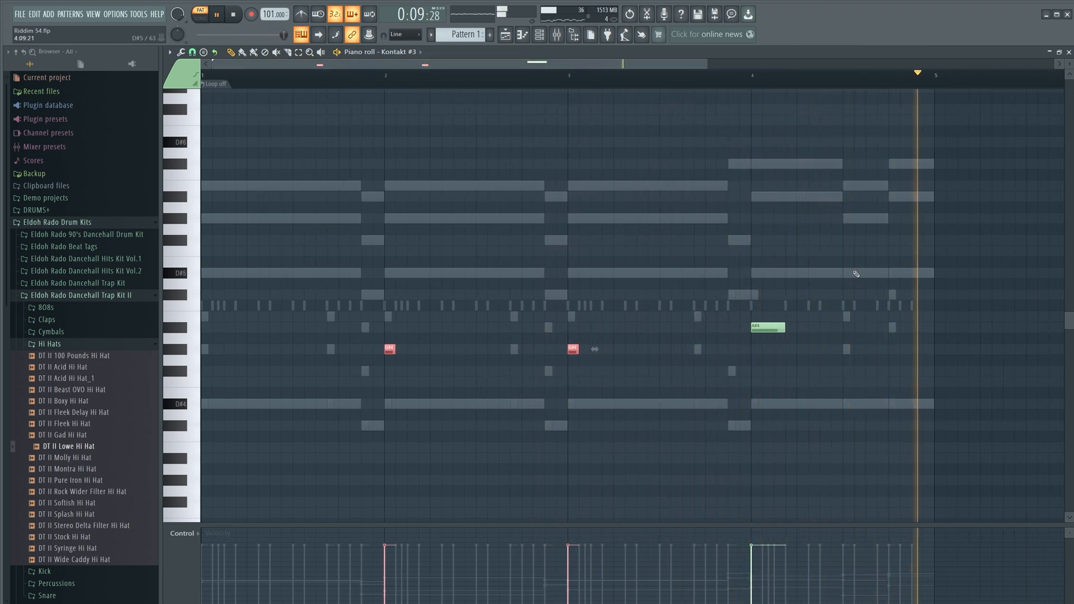
key(space)
click(217, 349)
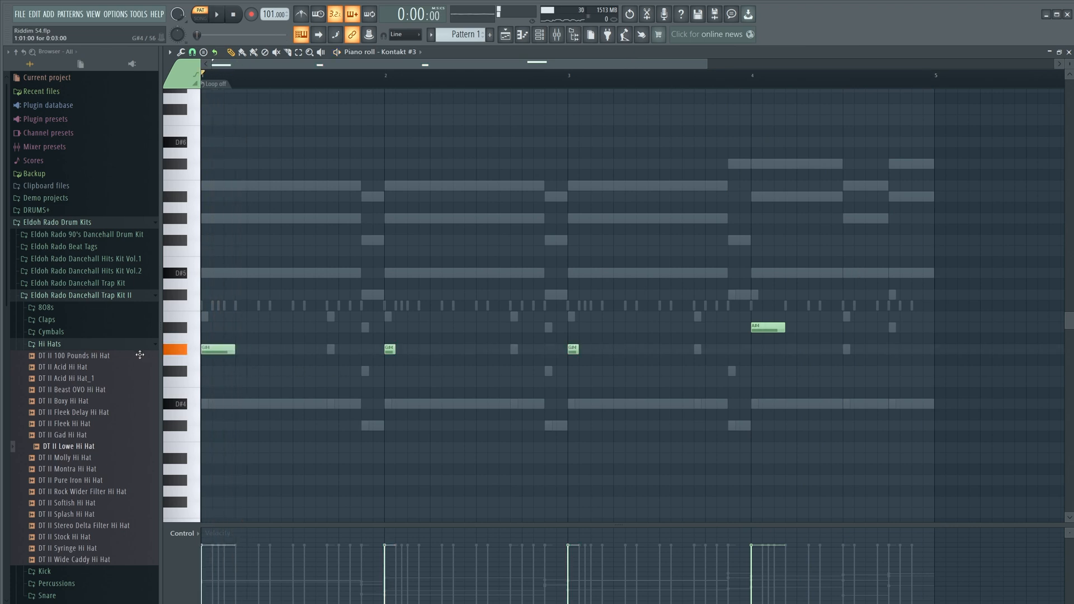
mouse_move(215, 348)
mouse_down()
mouse_move(213, 318)
mouse_move(208, 331)
mouse_up()
key(space)
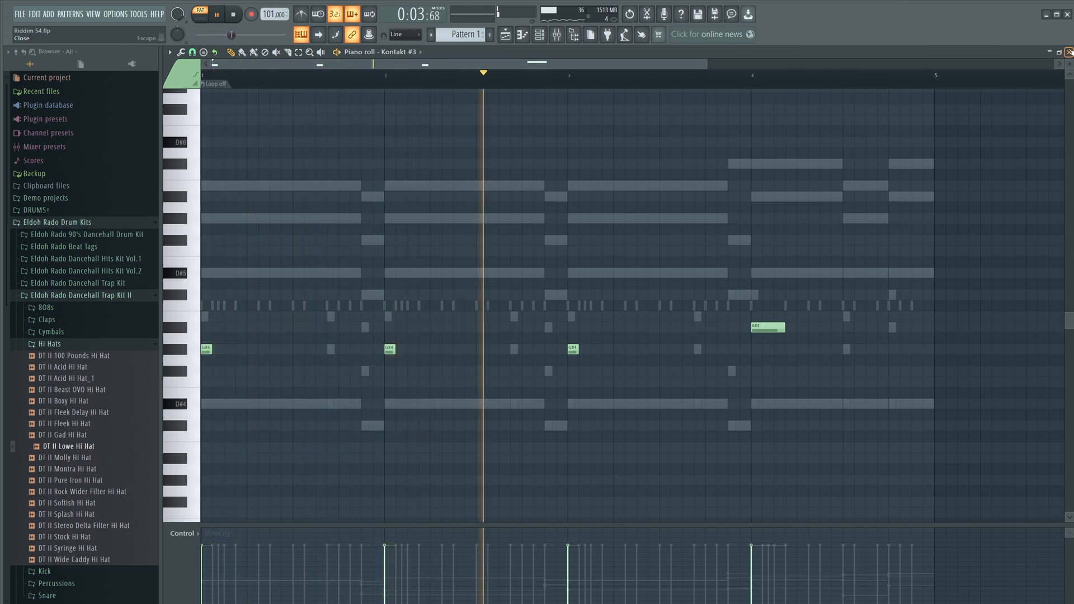
click(1068, 51)
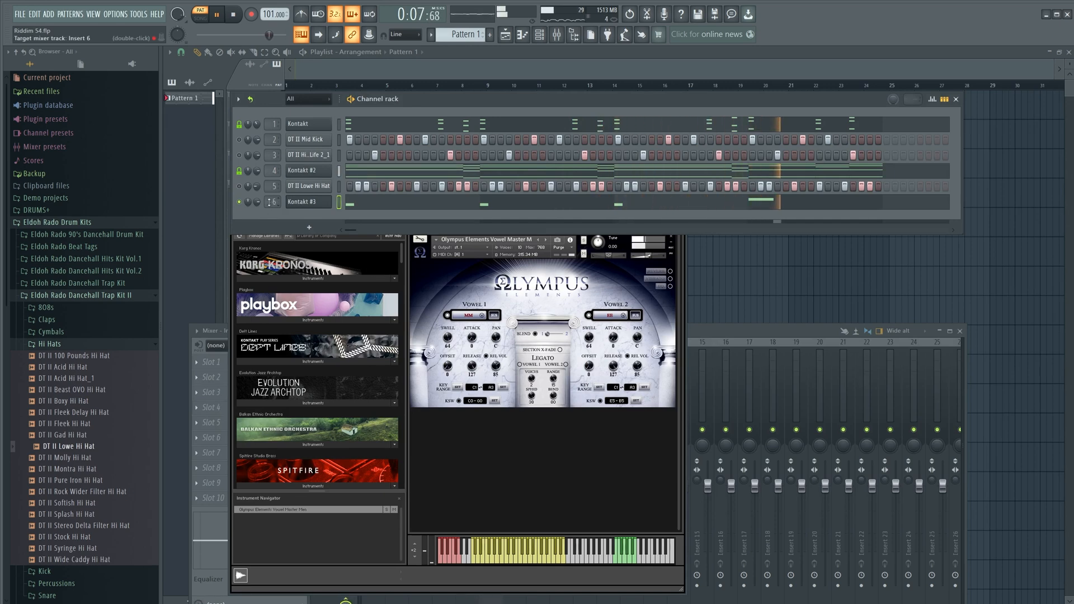
- Shorten the A#4 note in bar 4 of the Kontakt #3 part to one step and save the project
right_click(318, 203)
click(346, 201)
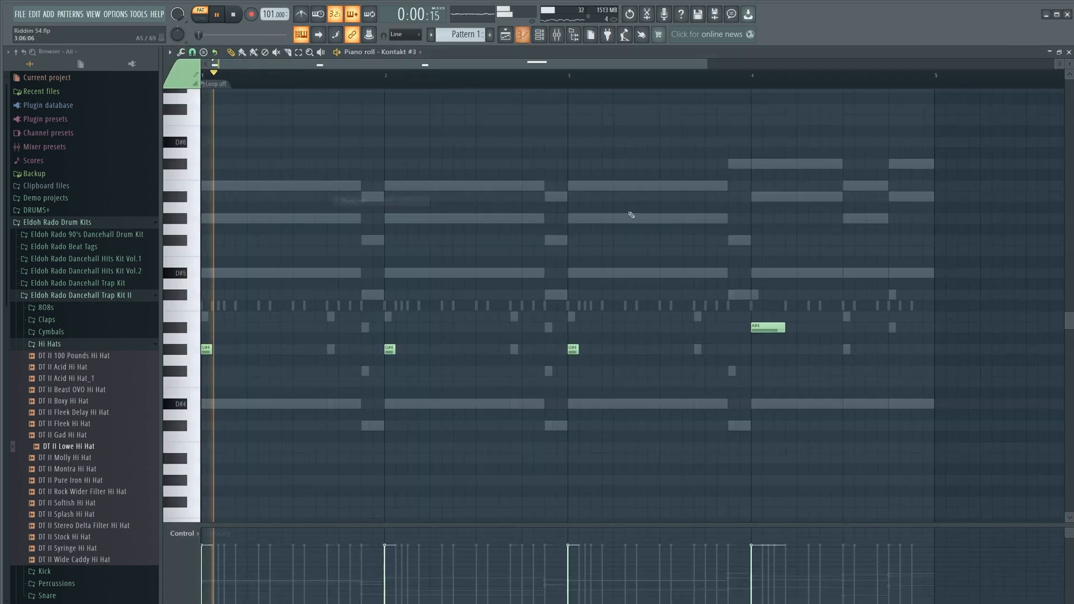
drag(785, 331, 770, 340)
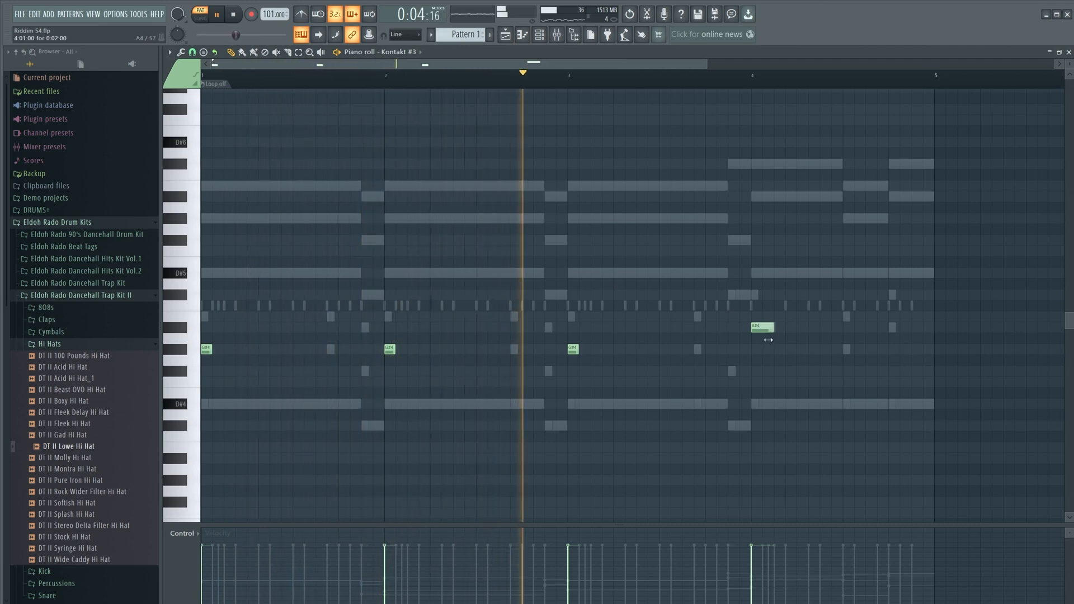
key(ctrl+s)
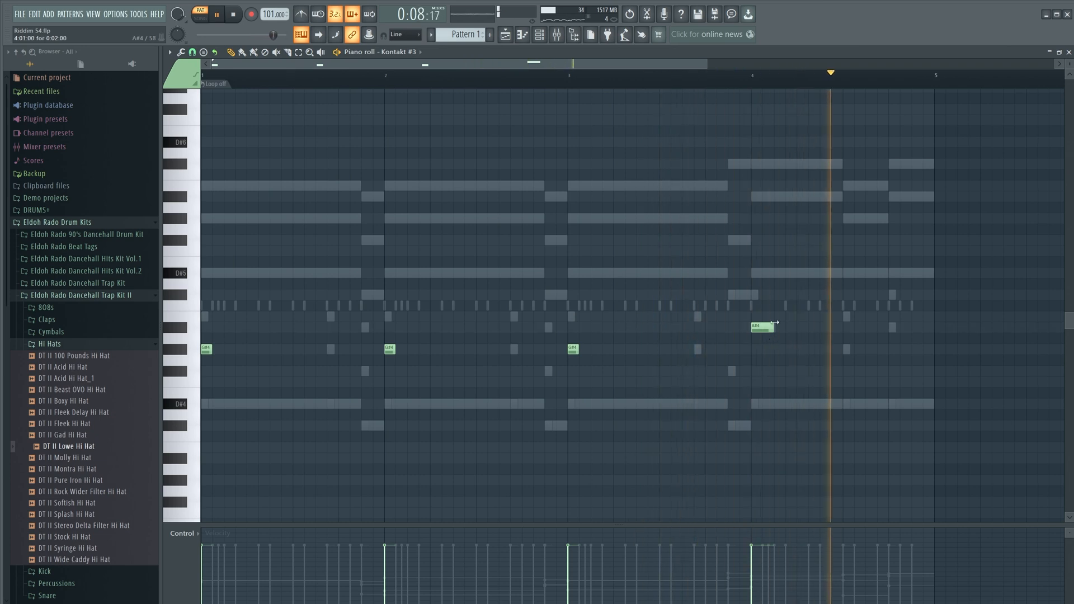
drag(774, 330, 762, 332)
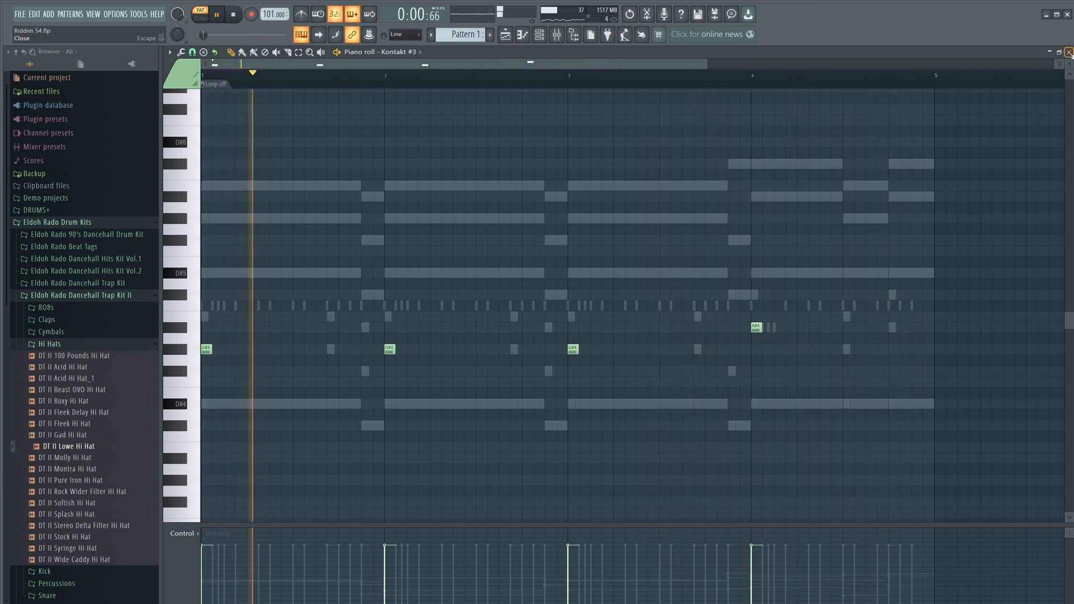
key(Escape)
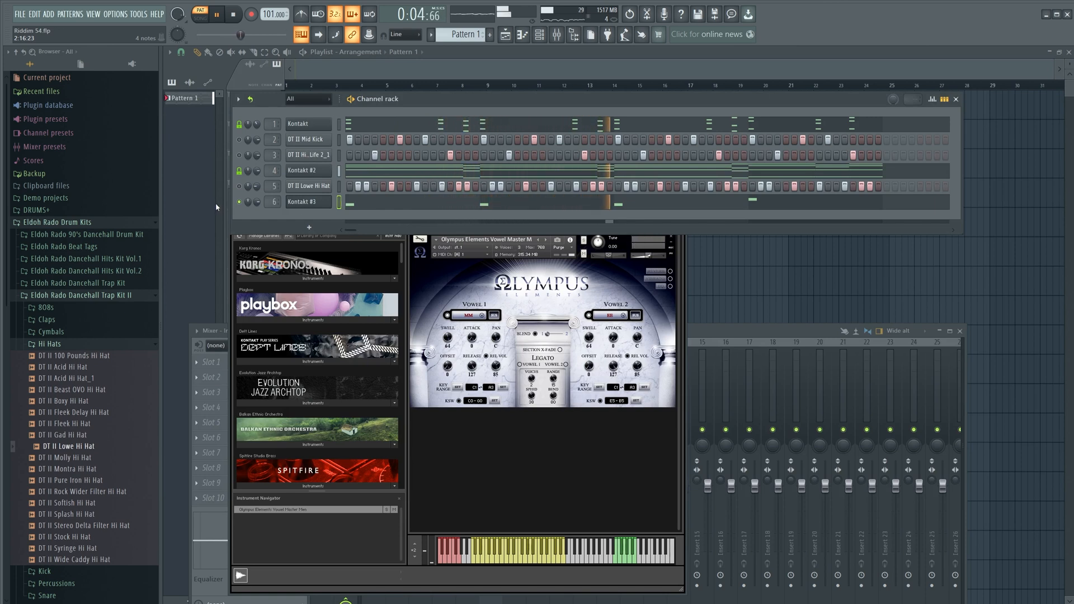
- Add another Kontakt instrument as a new channel below Kontakt #3
click(309, 229)
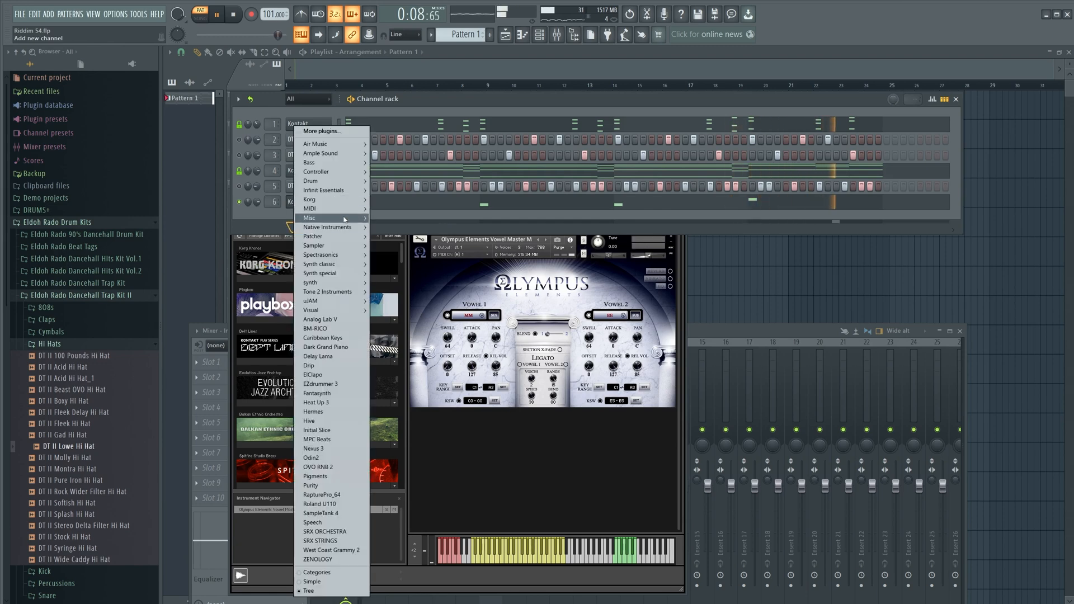
mouse_move(345, 251)
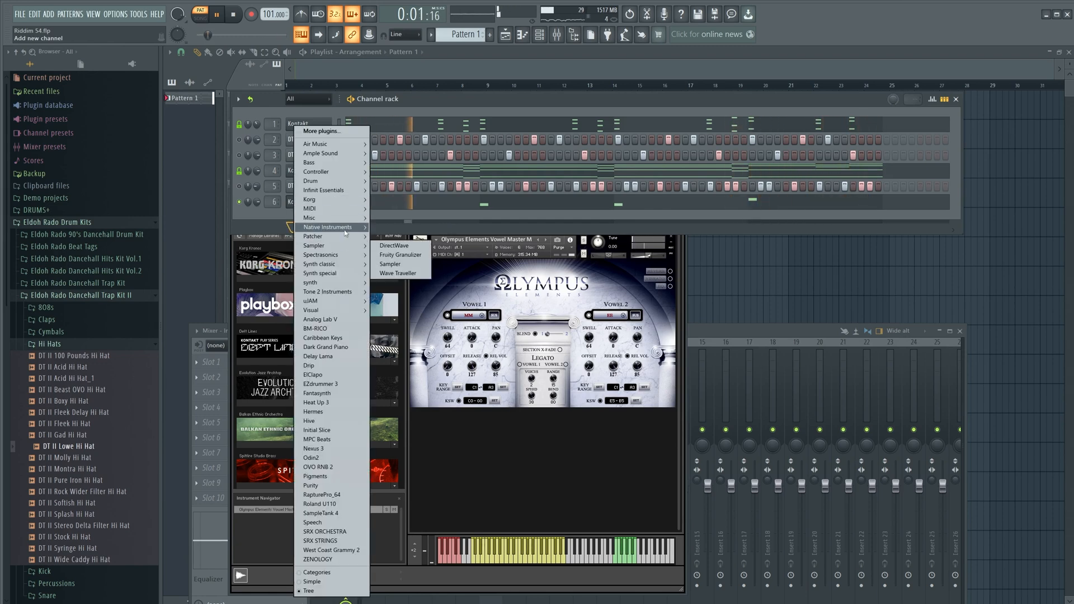
click(401, 247)
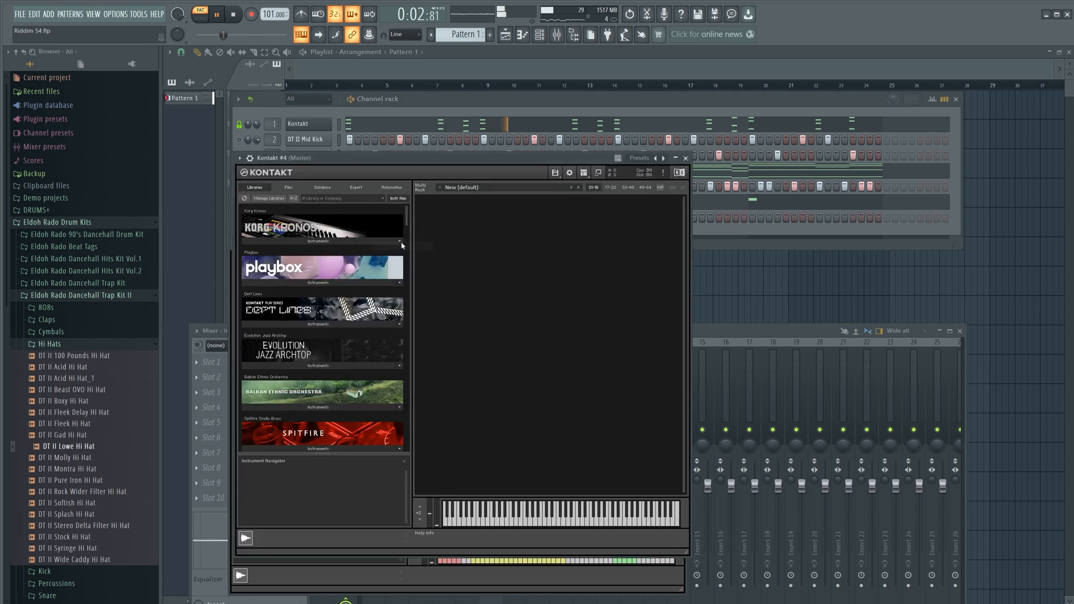
- Try to load Playbox.nki from the Playbox library into Kontakt #4
click(287, 282)
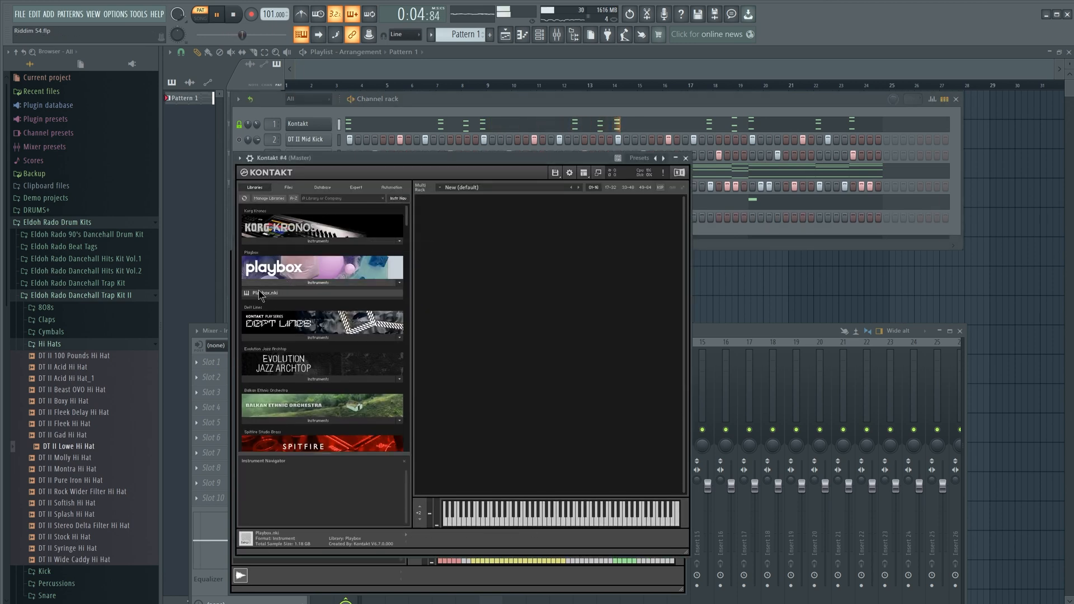
drag(469, 292, 469, 293)
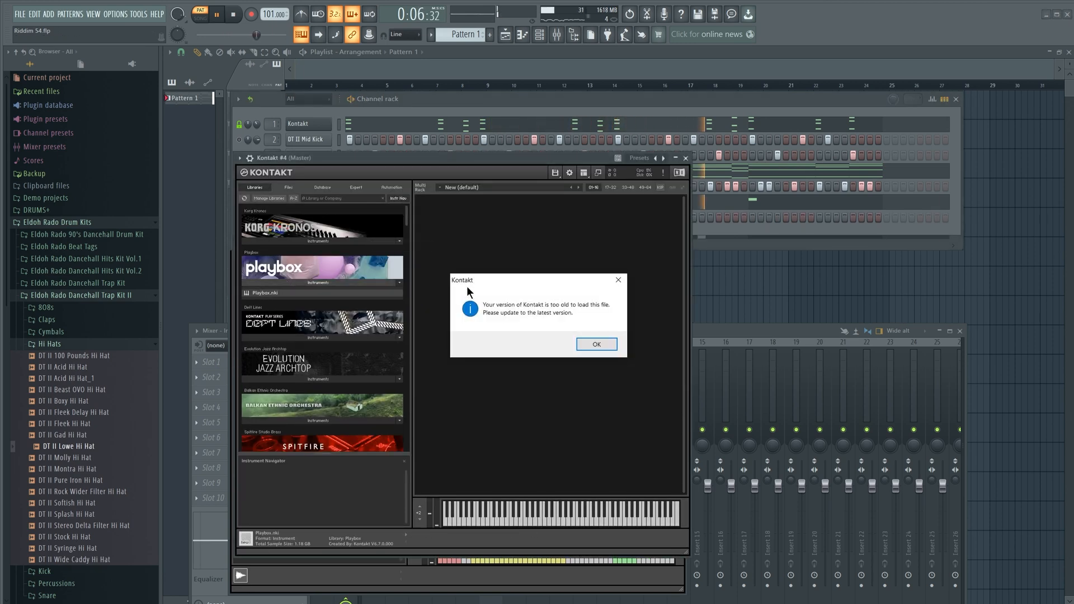
click(602, 348)
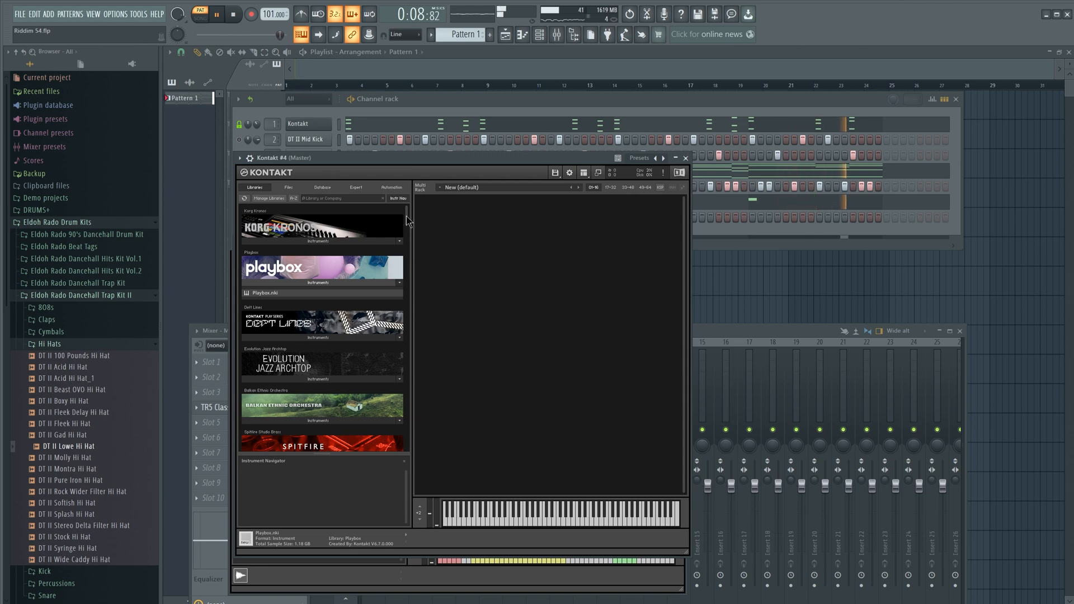
- Replace the Kontakt #4 instrument in the channel rack with SRX ORCHESTRA
drag(406, 216, 407, 422)
drag(443, 167, 704, 195)
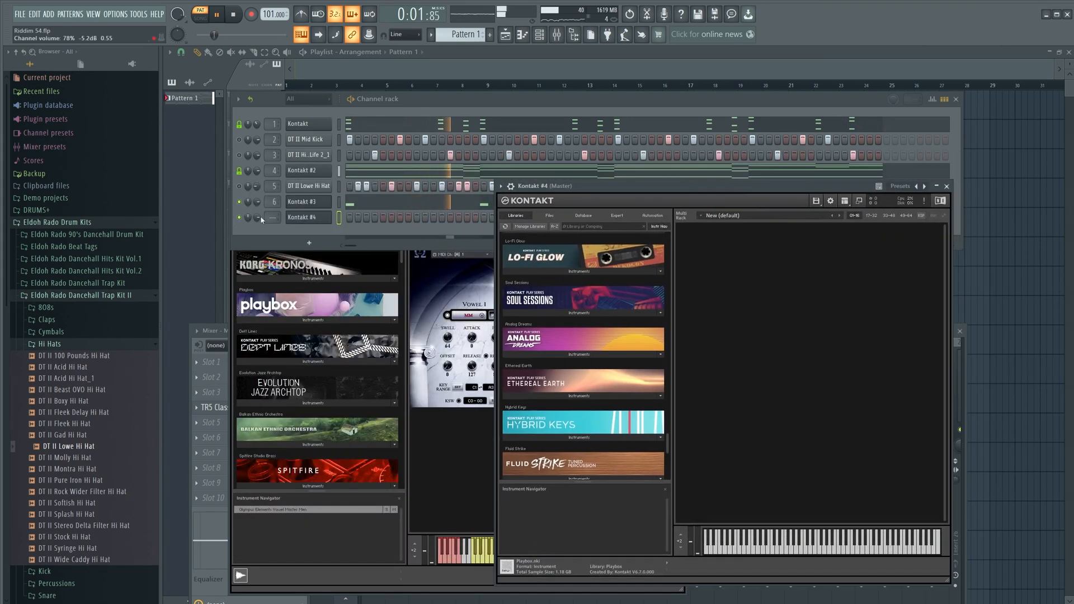
click(318, 221)
right_click(325, 222)
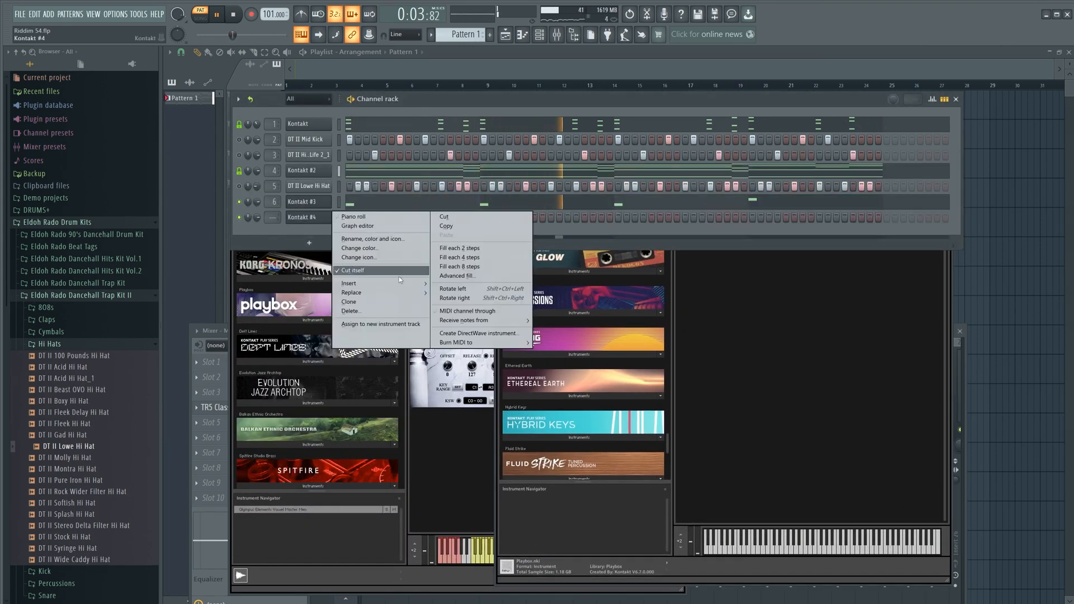
mouse_move(380, 293)
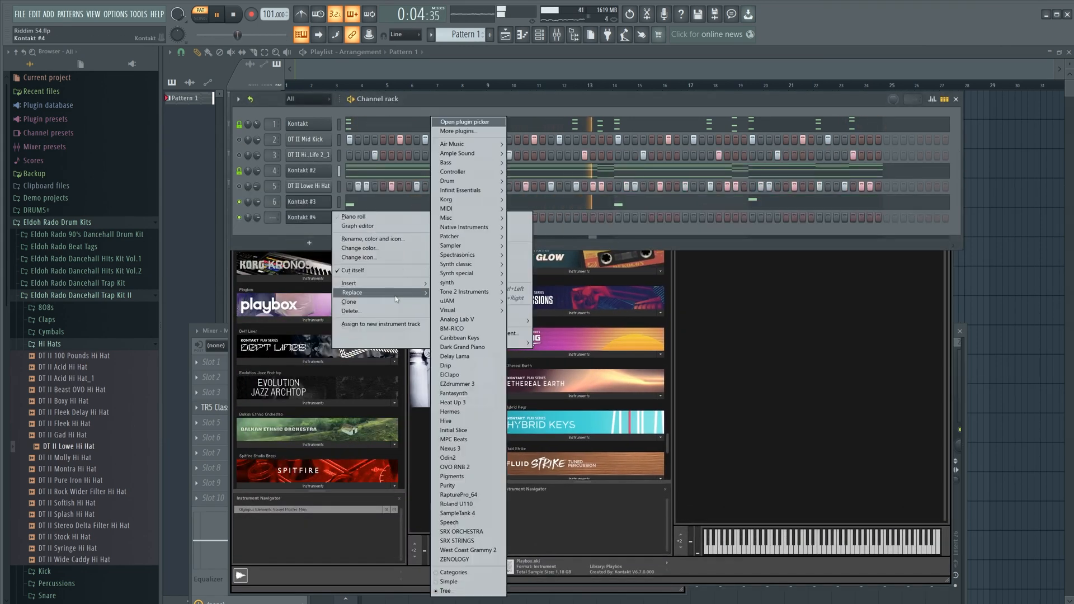
click(462, 532)
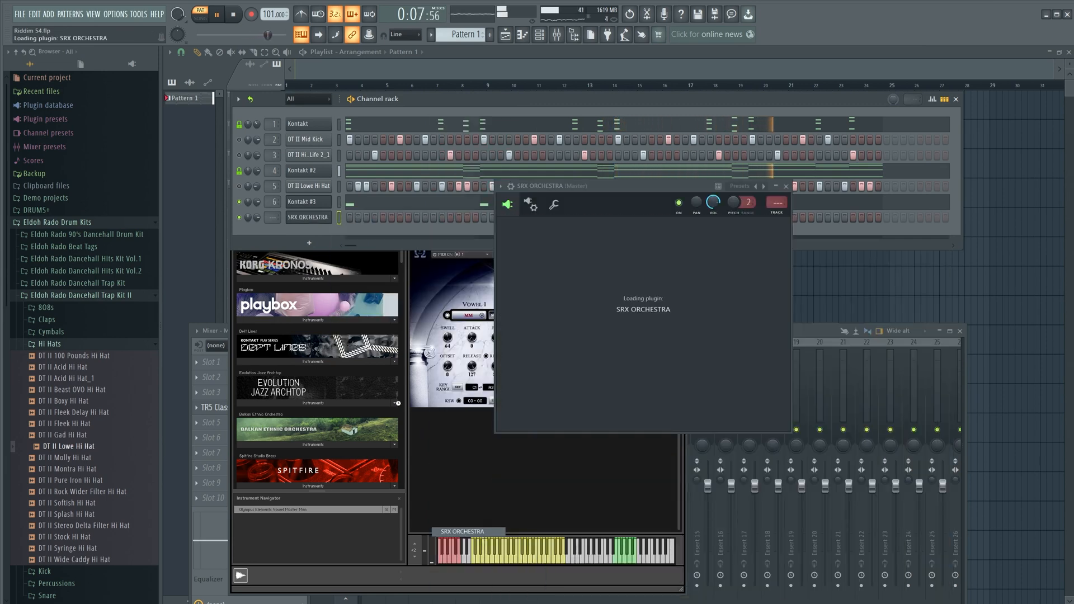
- Load the Tub.Bells S2 patch from the Bell category in SRX ORCHESTRA and close the patch selection
click(607, 288)
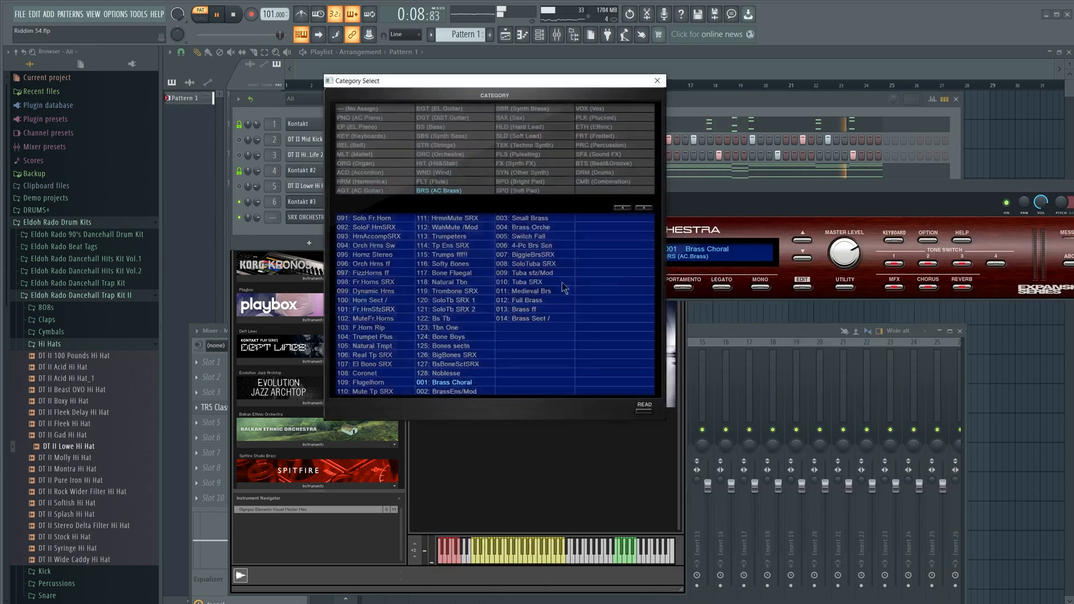
click(352, 146)
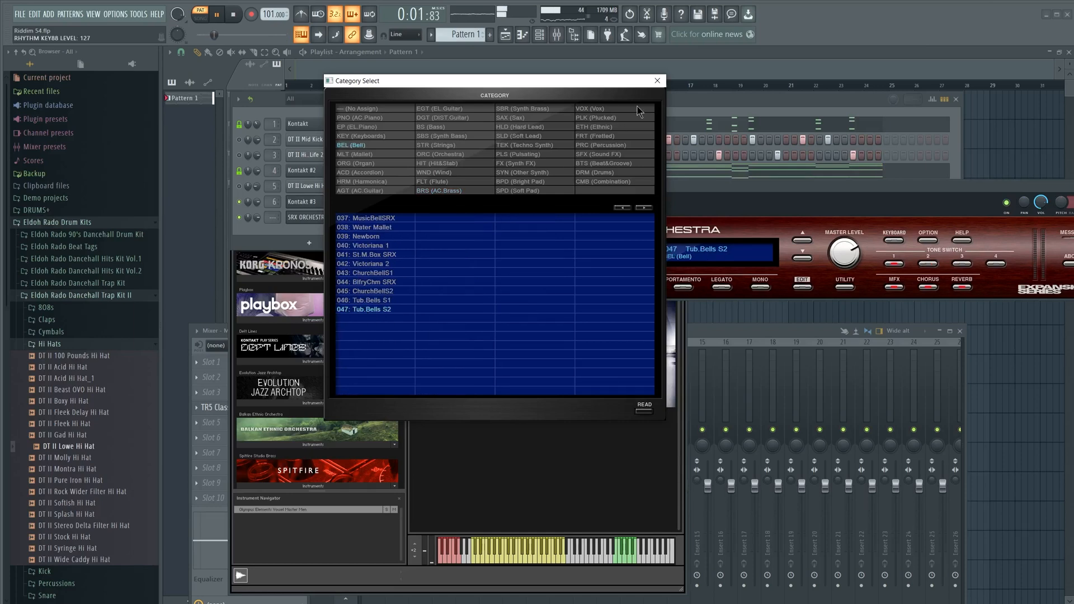
click(657, 81)
- Open the SRX ORCHESTRA piano roll, stop playback, add a one-step G#5 note at the start of bar 1, and select it
right_click(313, 217)
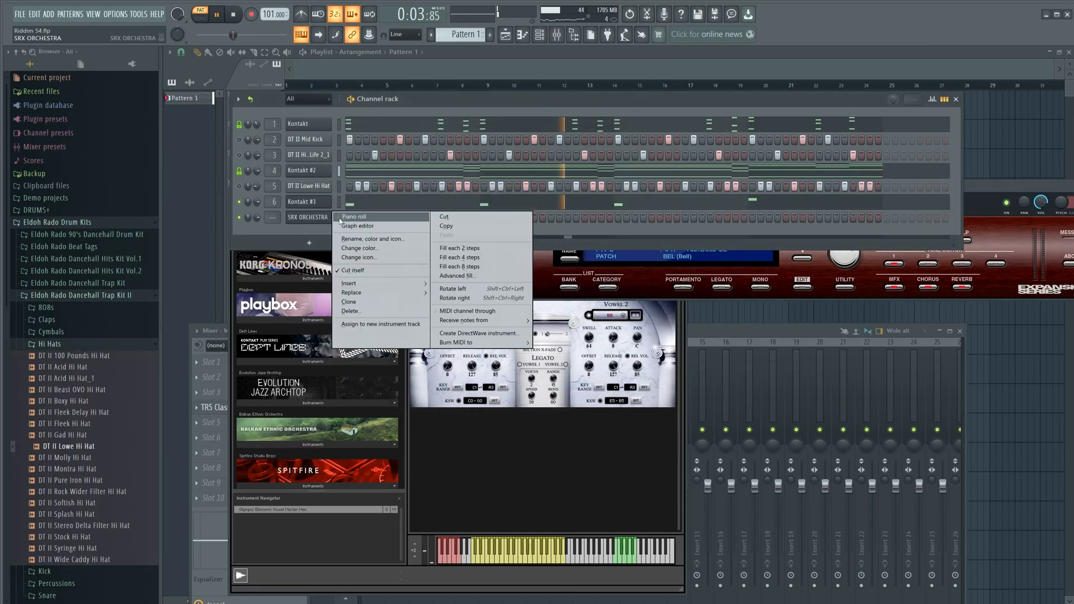
click(358, 214)
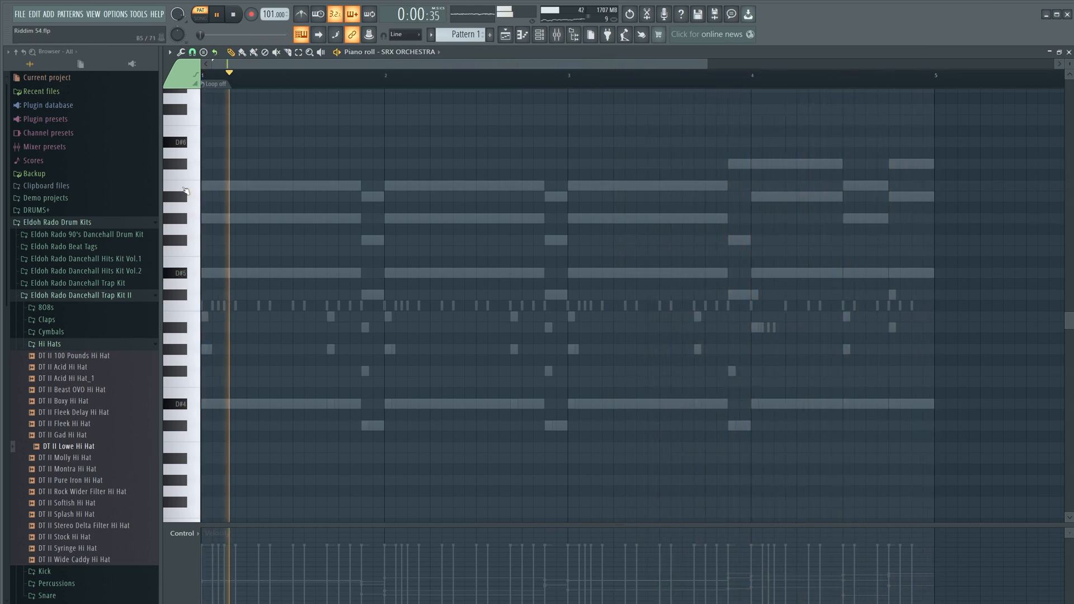
key(space)
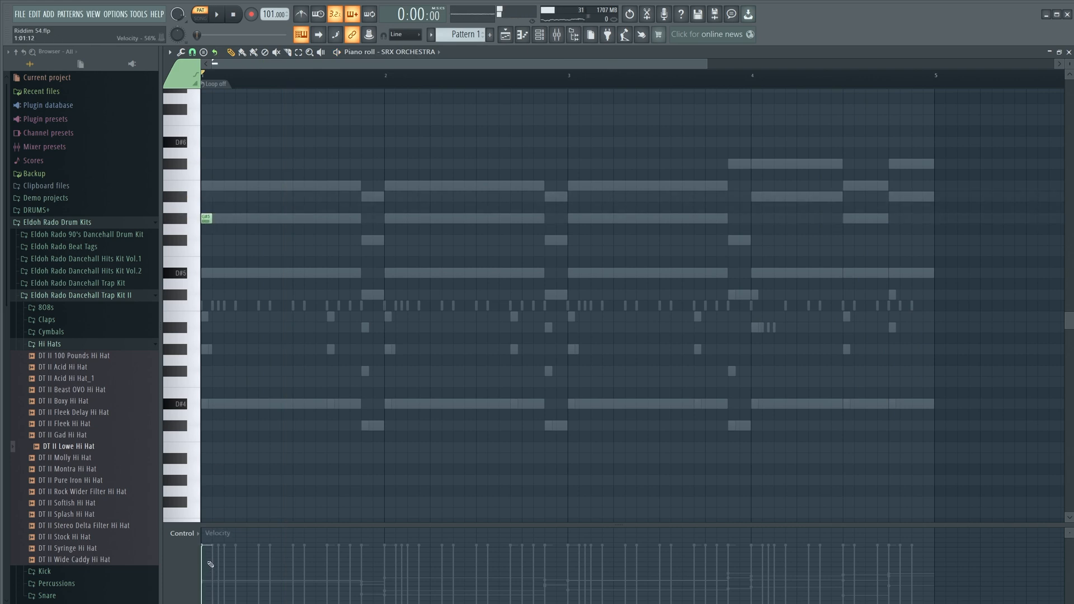
scroll(249, 324, down, 3)
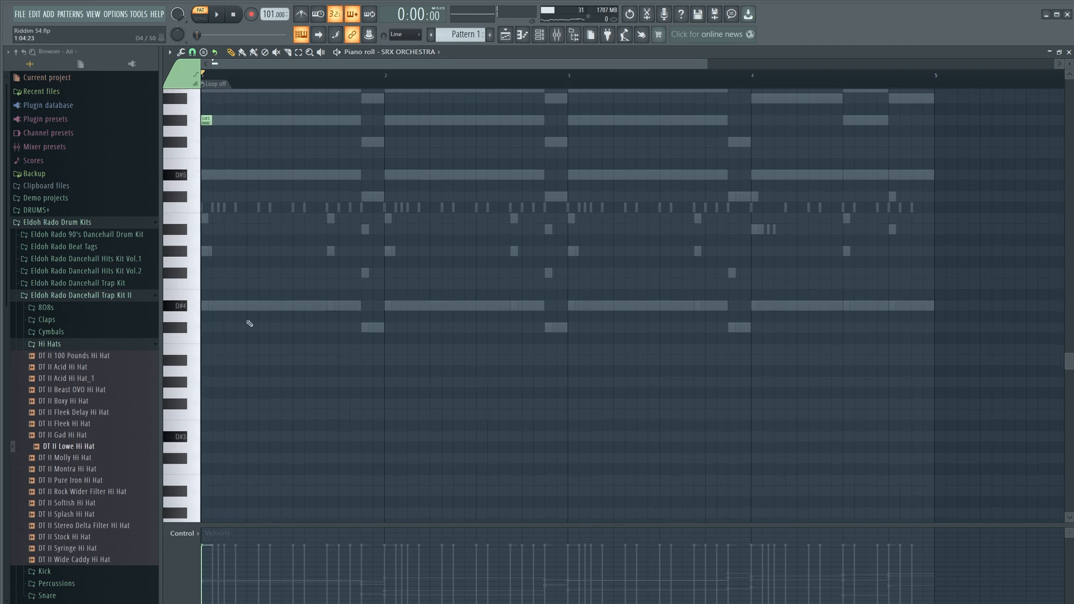
key(ctrl+a)
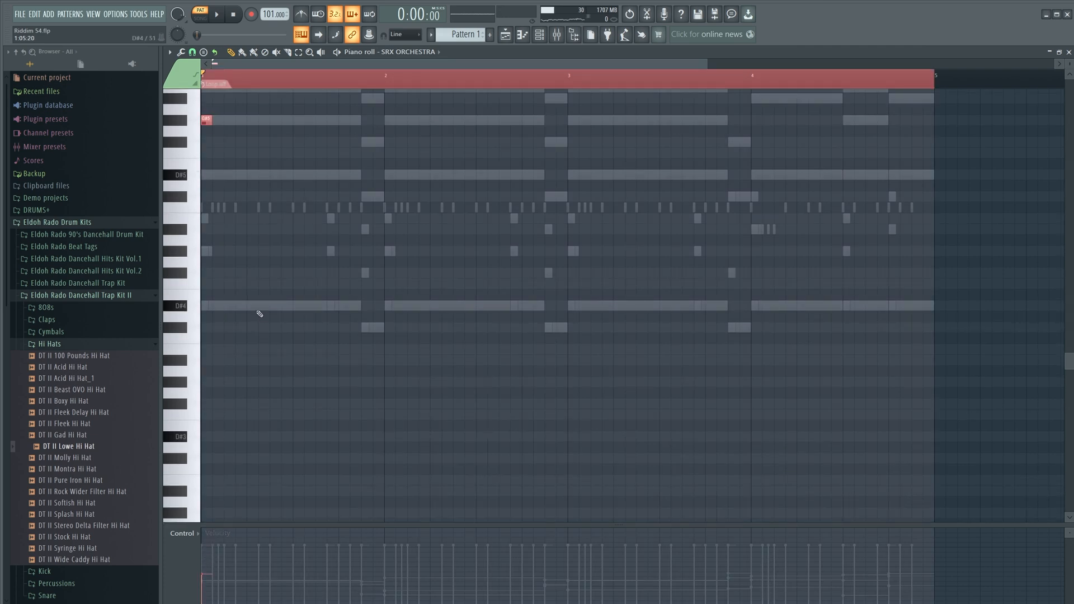
- Close the piano roll, play the pattern, and unmute the DT II Lowe Hi Hat channel
click(1069, 52)
key(space)
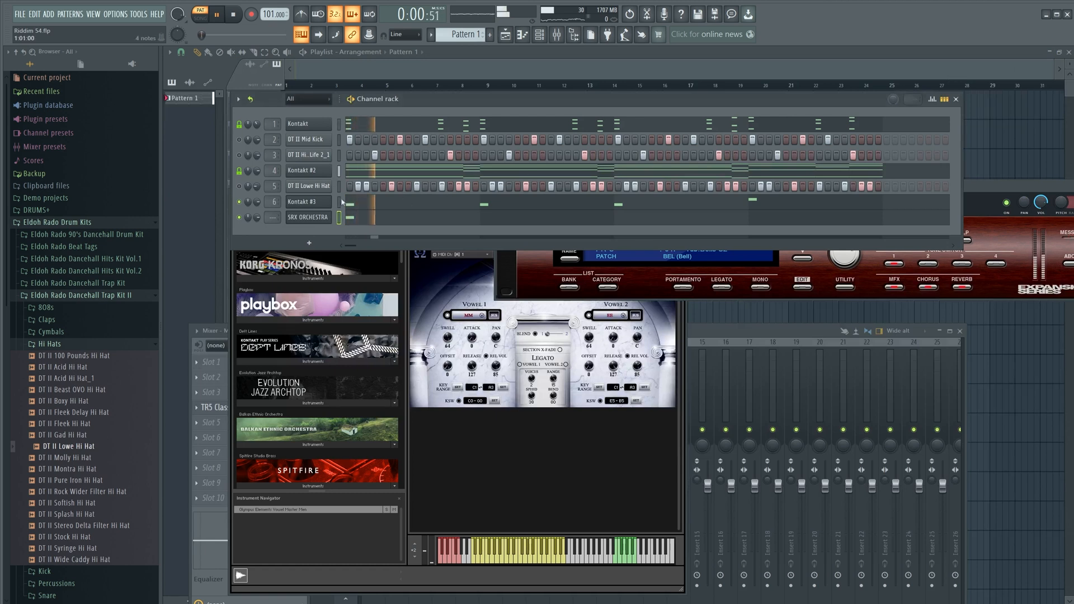
click(239, 186)
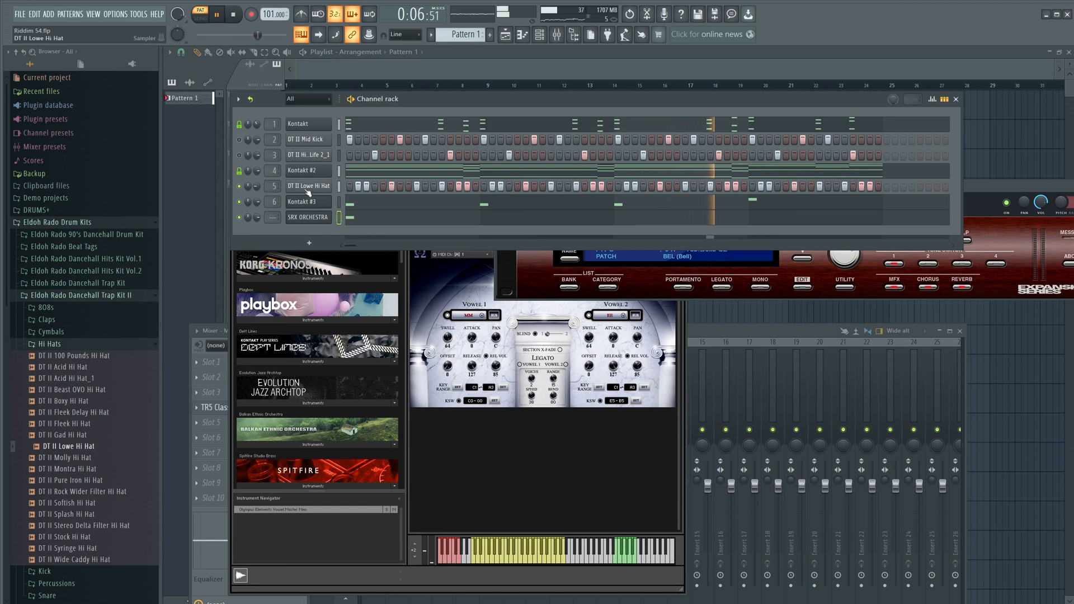
- Audition hi-hats from Molly to Splash in the Hi Hats folder, then add DT II Splash Hi Hat as a channel with a hit on step 39
click(84, 456)
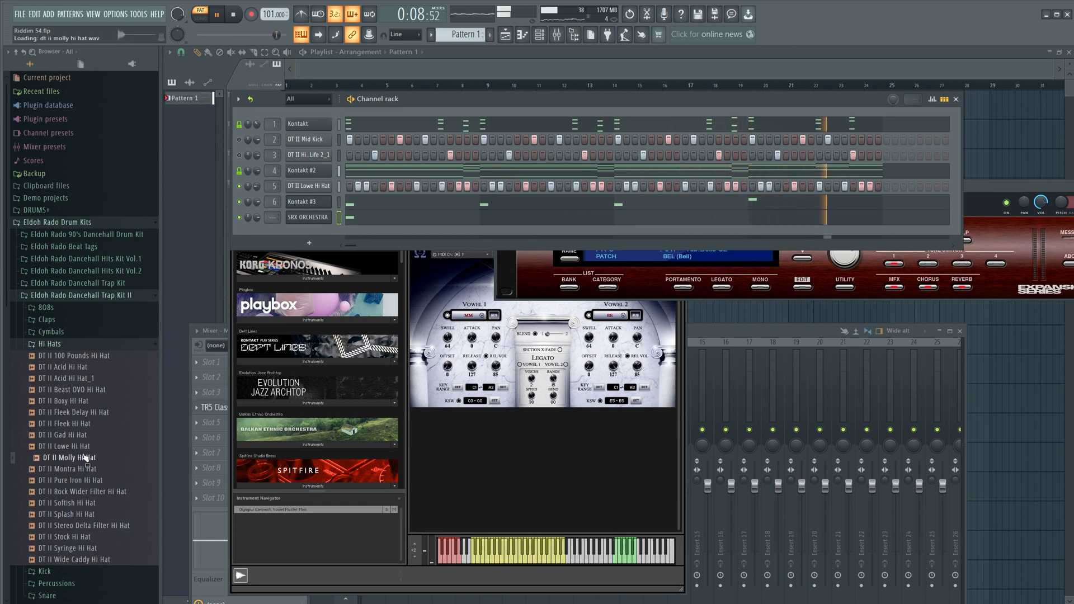
click(83, 470)
click(82, 482)
click(82, 492)
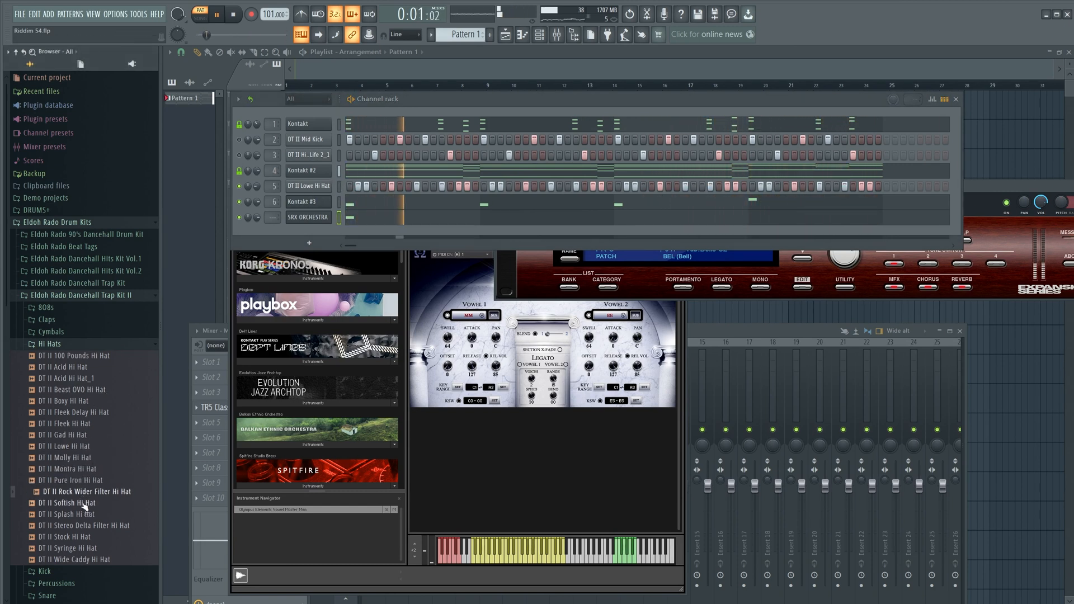
click(85, 503)
click(85, 514)
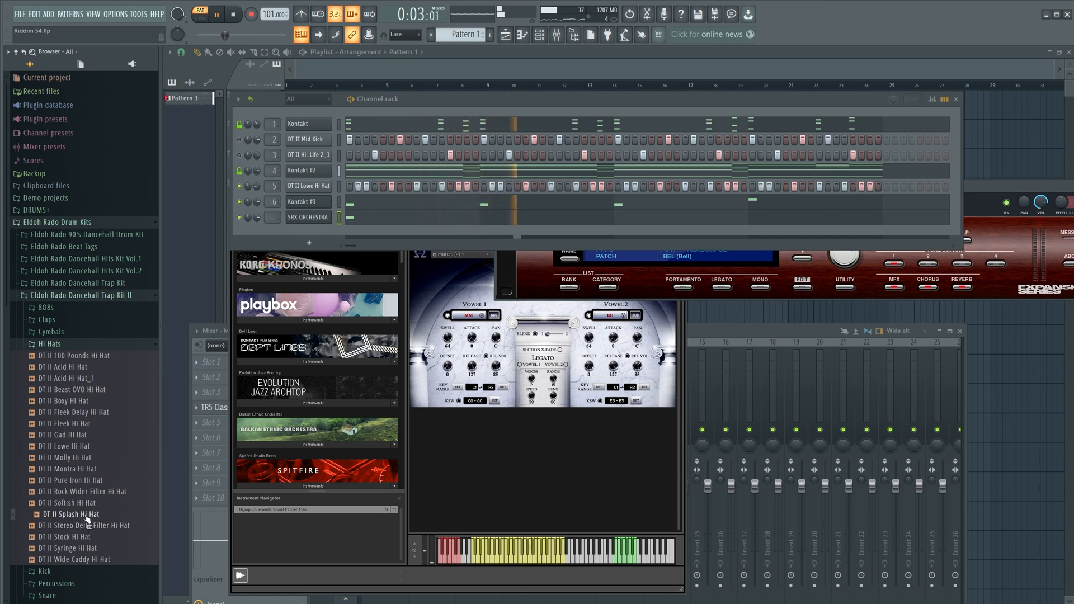
drag(87, 519, 313, 247)
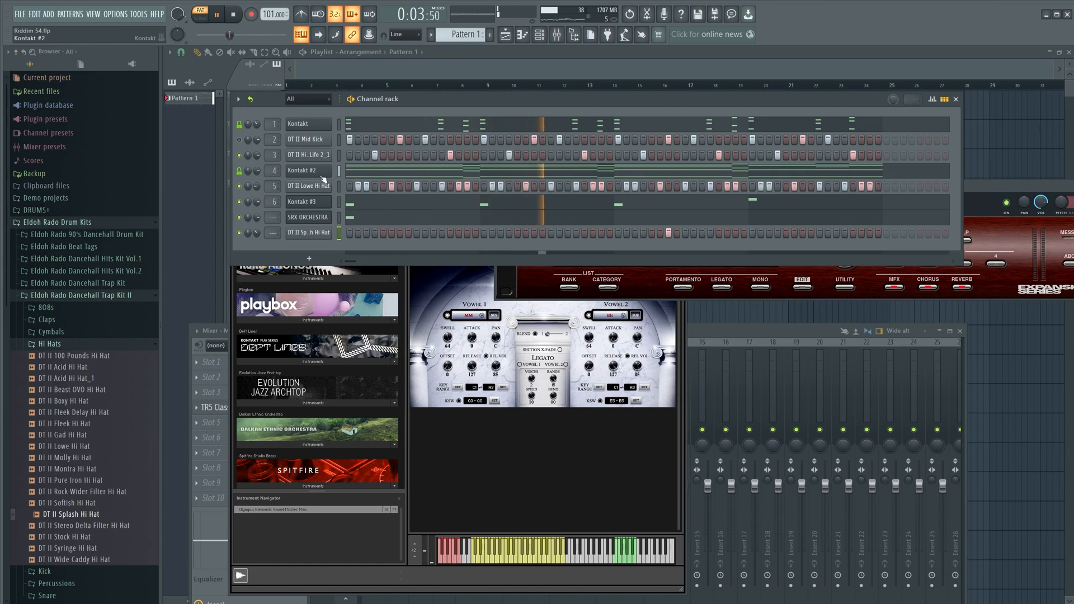
- Add DT II Syringe Hi Hat as a new channel with hits on its first three steps and view its sampler settings
click(74, 537)
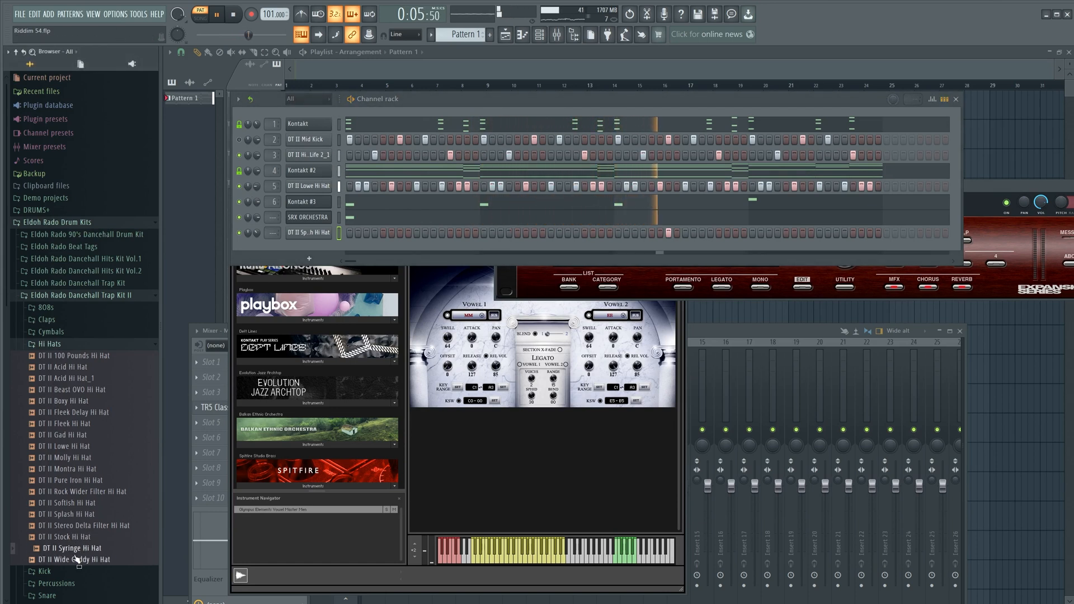
click(84, 548)
mouse_move(86, 554)
mouse_down()
mouse_move(280, 431)
mouse_move(307, 255)
mouse_move(318, 246)
mouse_move(325, 257)
mouse_up()
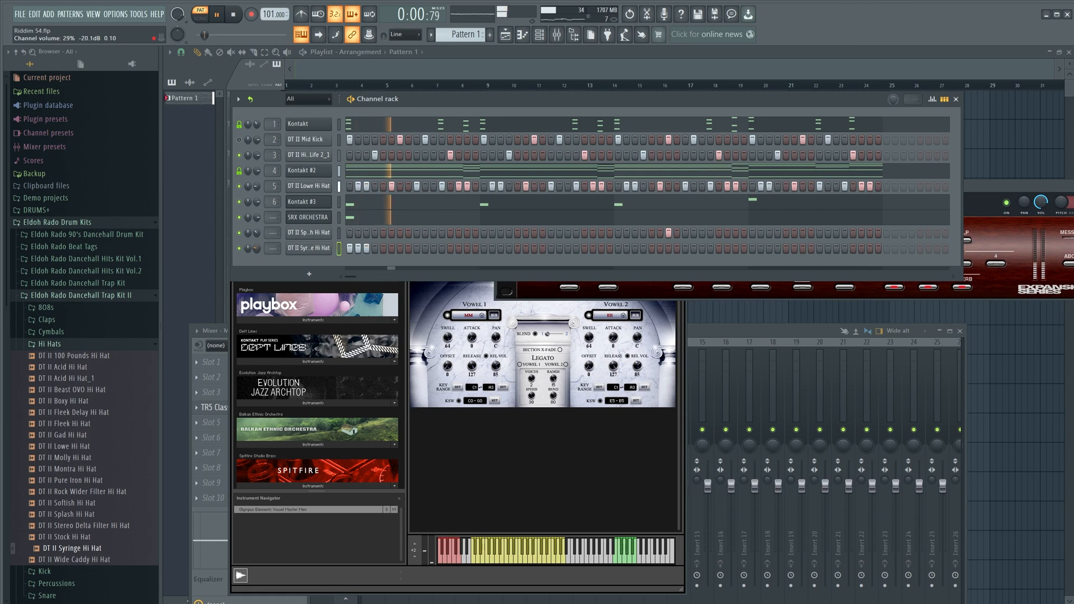
click(311, 251)
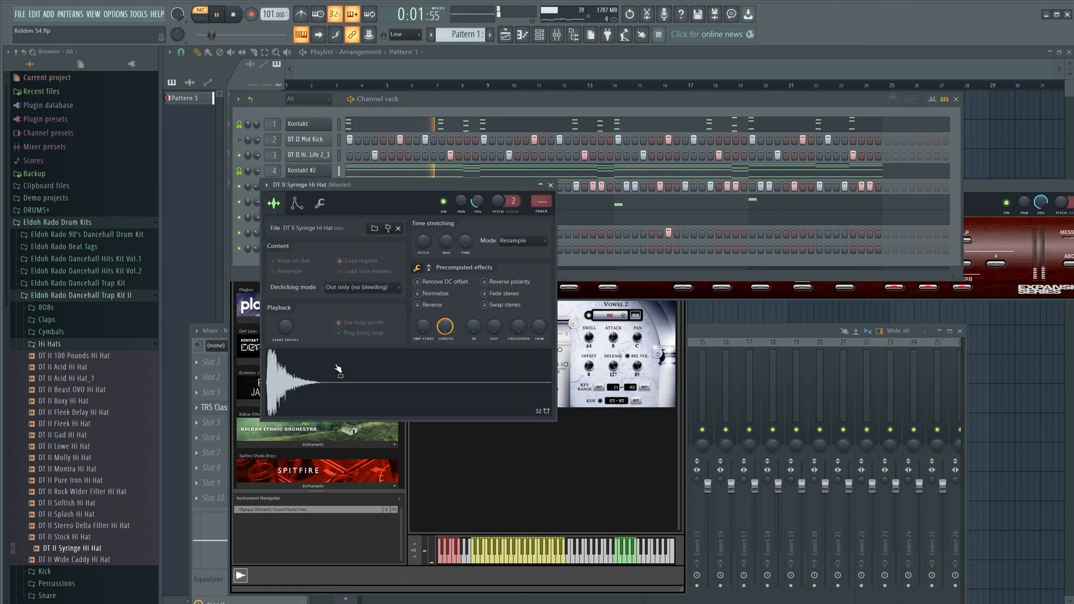
click(551, 185)
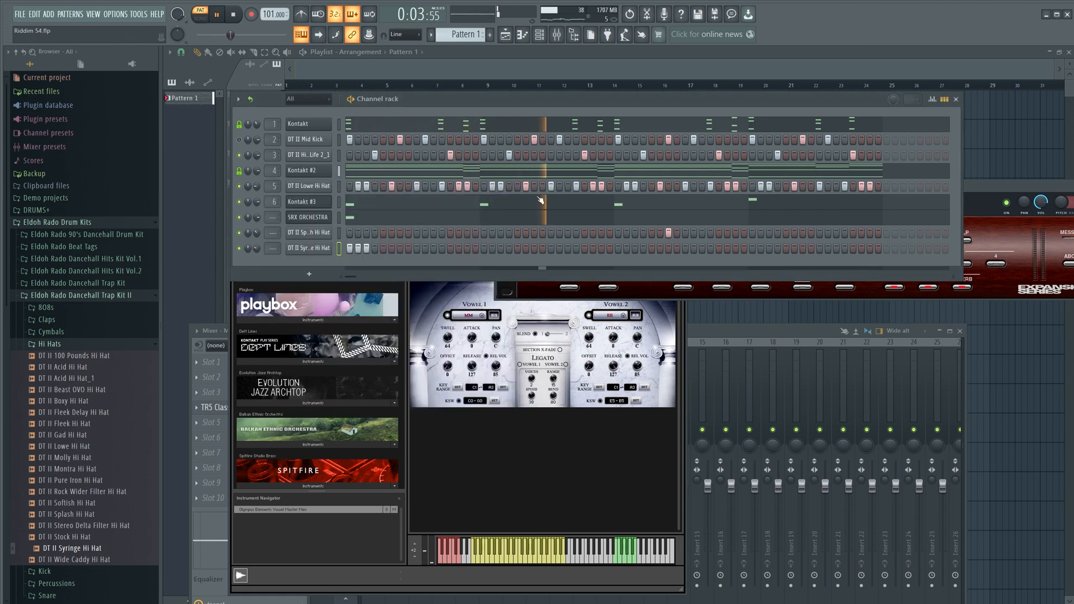
- Replace the Syringe channel's sample with DT II Fleek Delay Hi Hat and place its hits on steps 11, 27, 43, 53 and 59 only
click(78, 514)
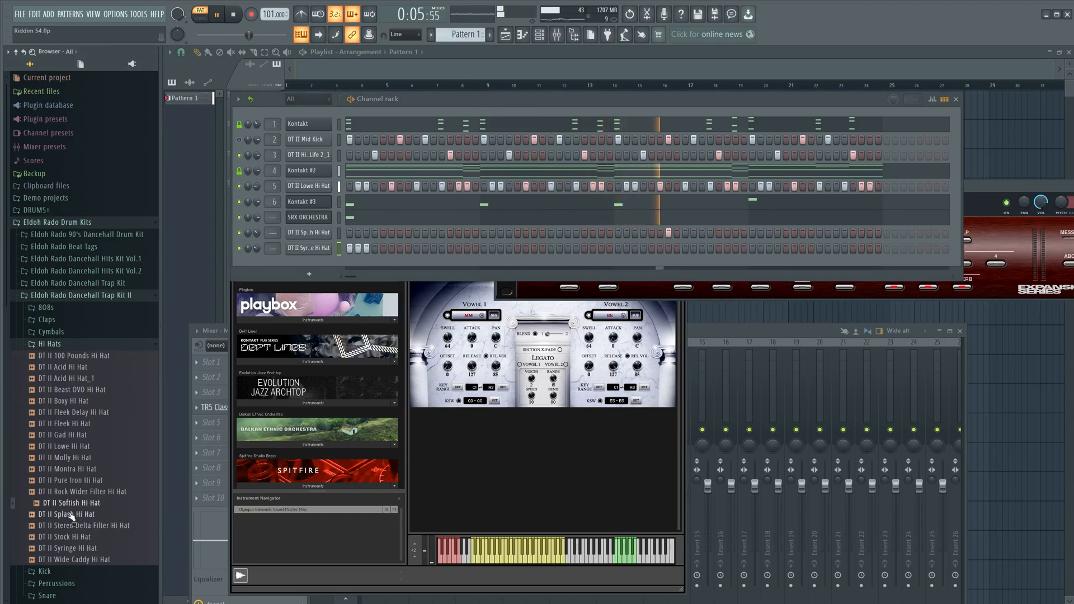
click(79, 480)
click(79, 469)
click(78, 458)
click(78, 446)
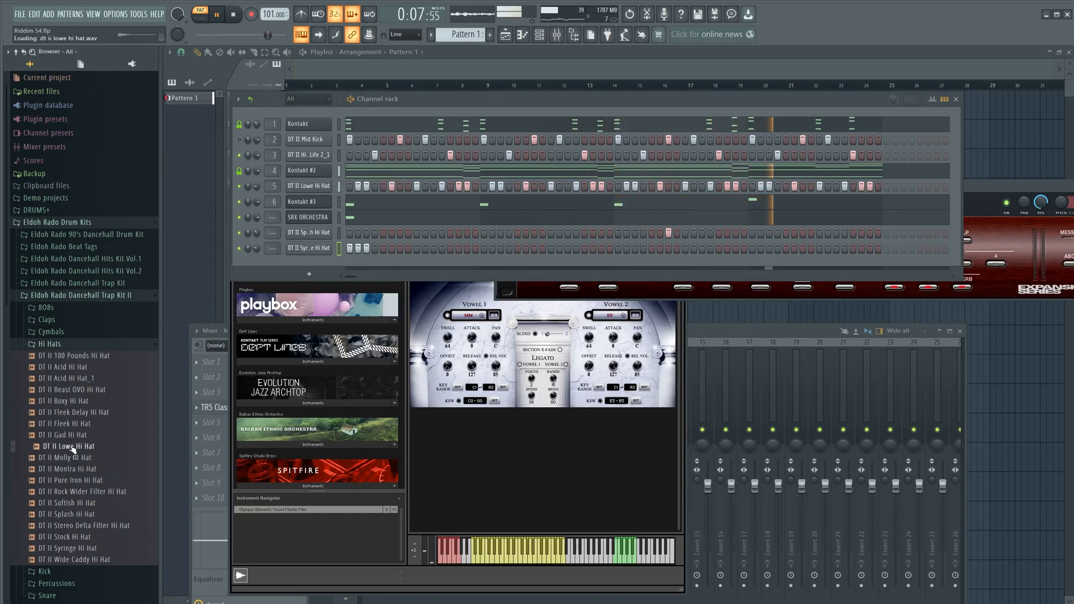
click(77, 436)
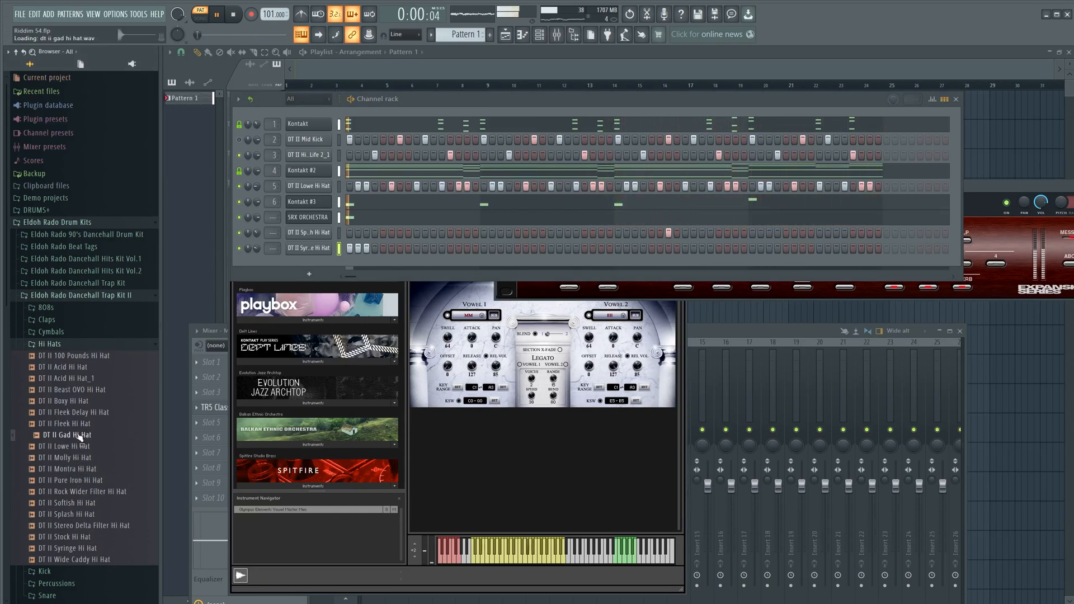
click(81, 424)
click(81, 414)
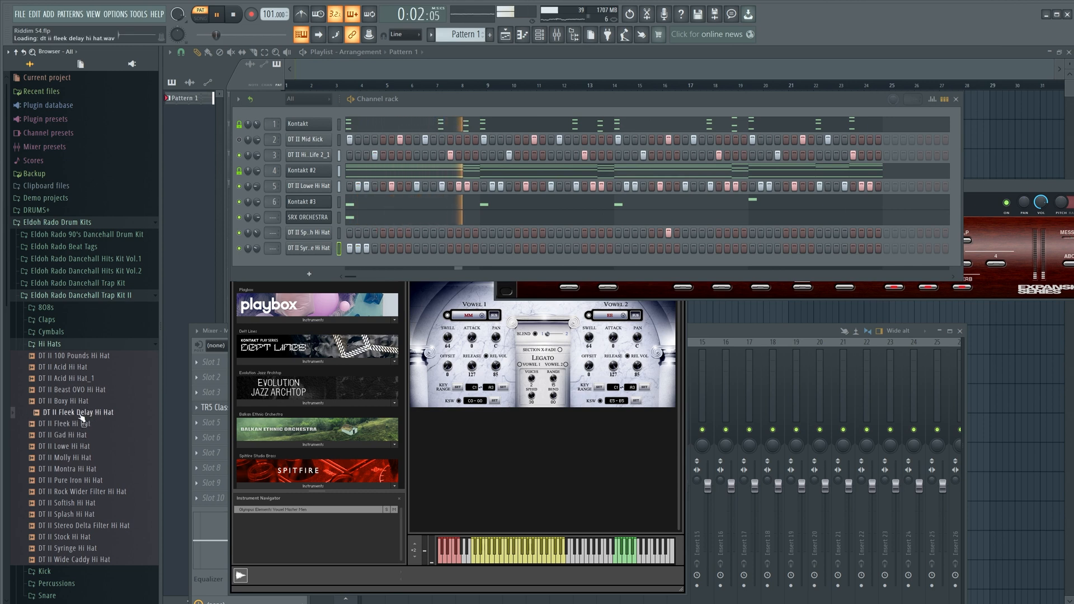
drag(84, 417, 311, 248)
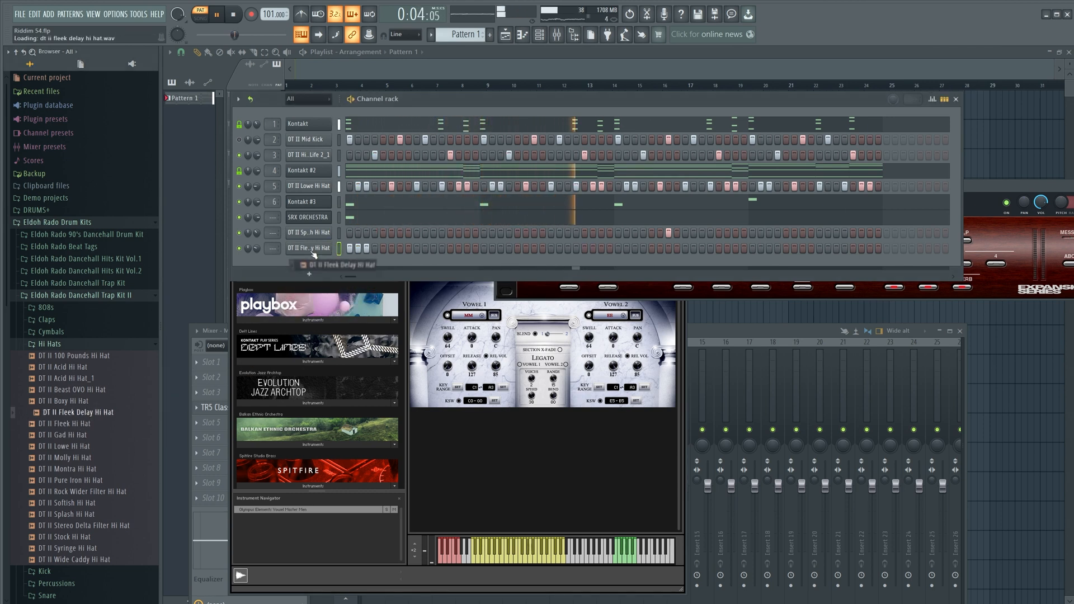
key(space)
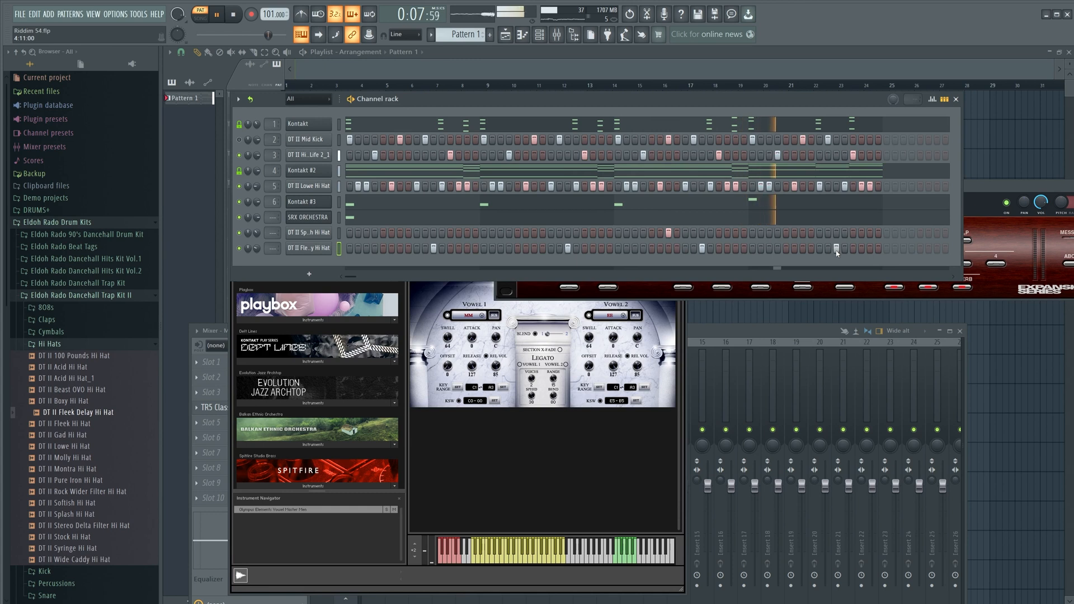
click(786, 249)
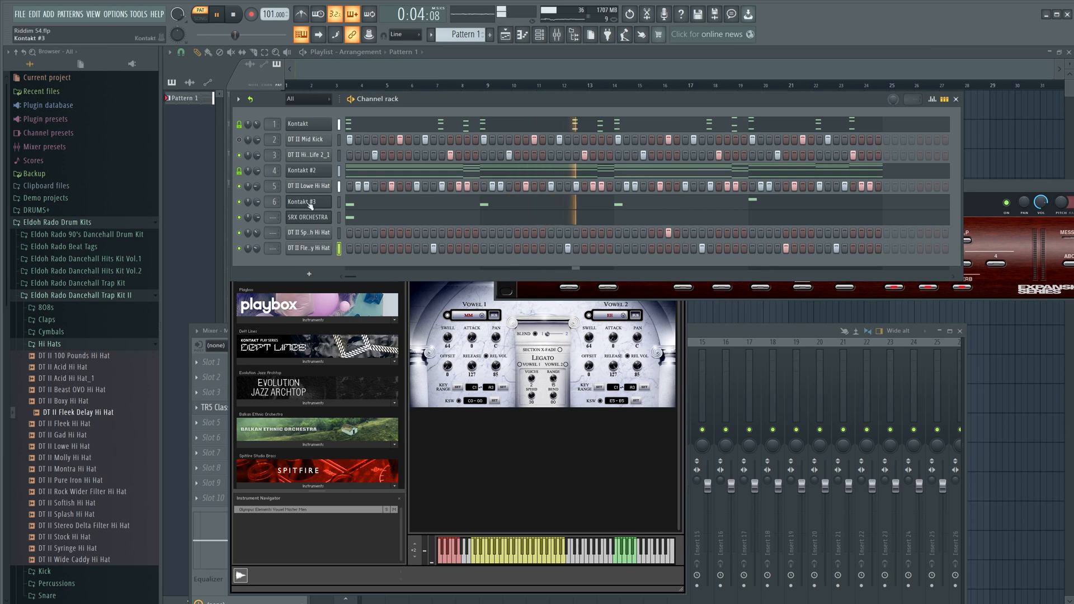
- Transpose the SRX ORCHESTRA note down one octave in the piano roll
right_click(339, 216)
click(353, 217)
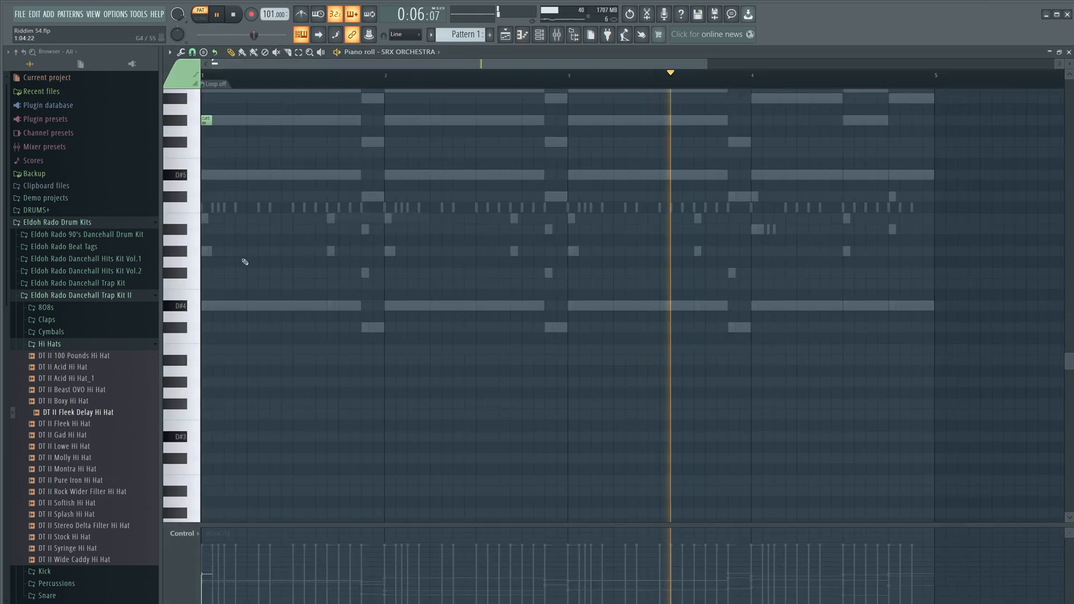
drag(241, 213, 195, 117)
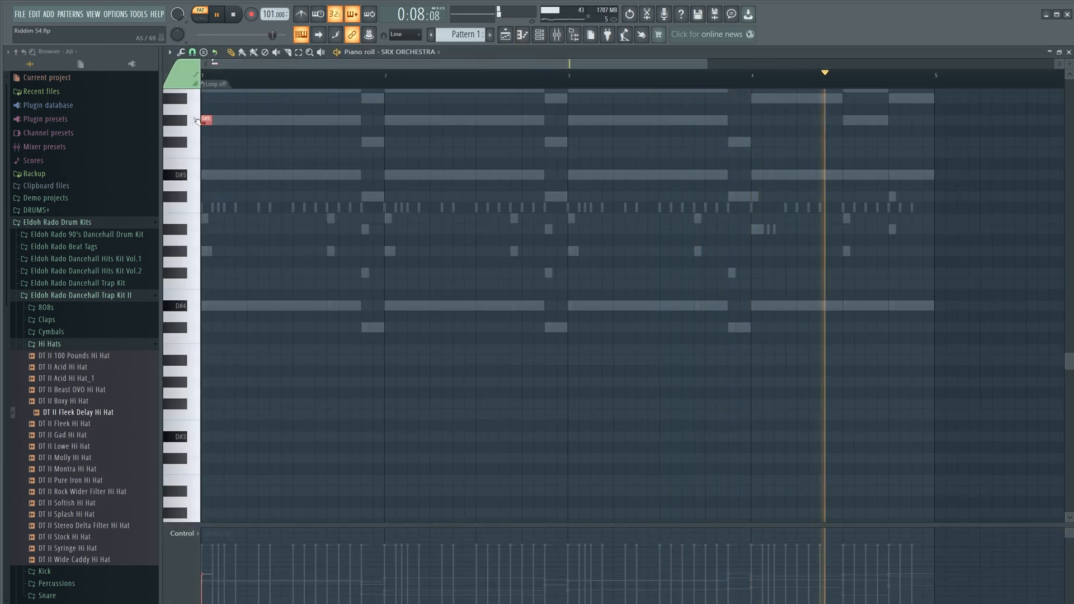
key(ctrl+Down)
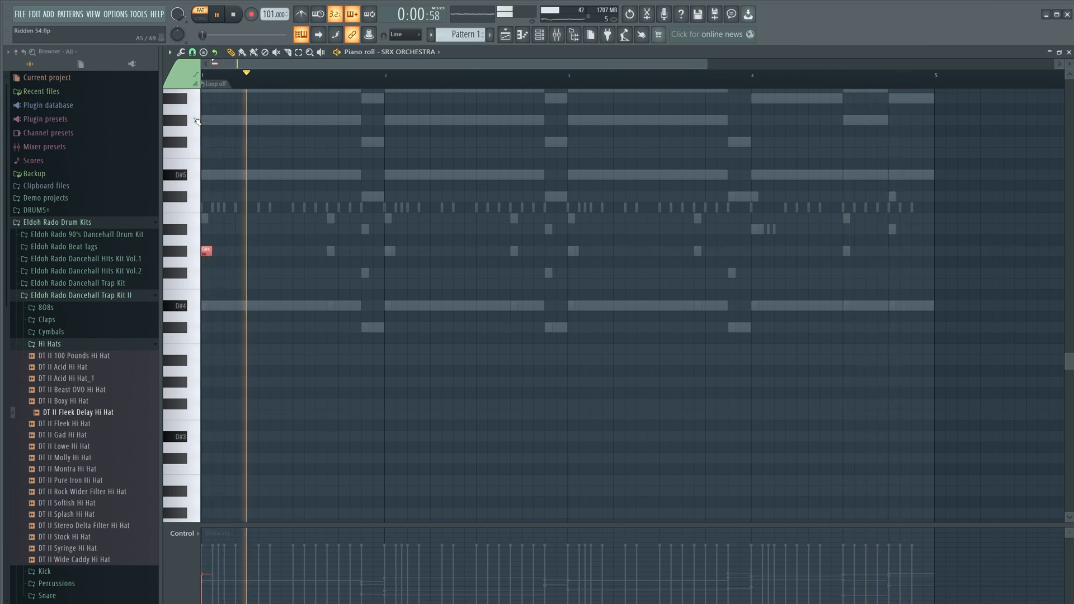
click(1068, 52)
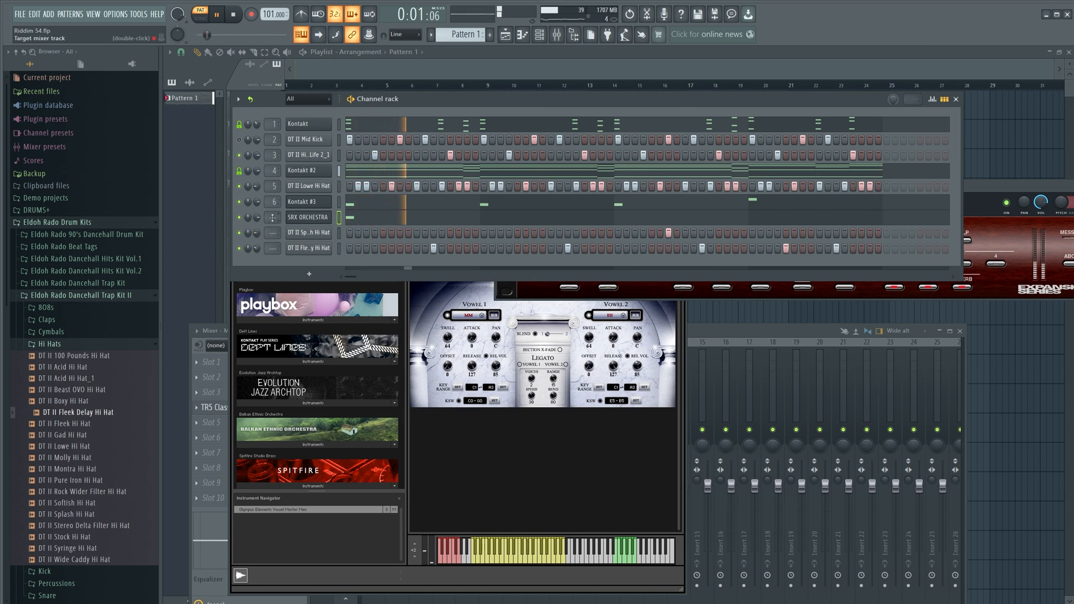
- Route the SRX ORCHESTRA, Splash Hi Hat and Fleek Delay Hi Hat channels to mixer tracks 7, 8 and 9
scroll(272, 217, up, 7)
scroll(267, 230, up, 4)
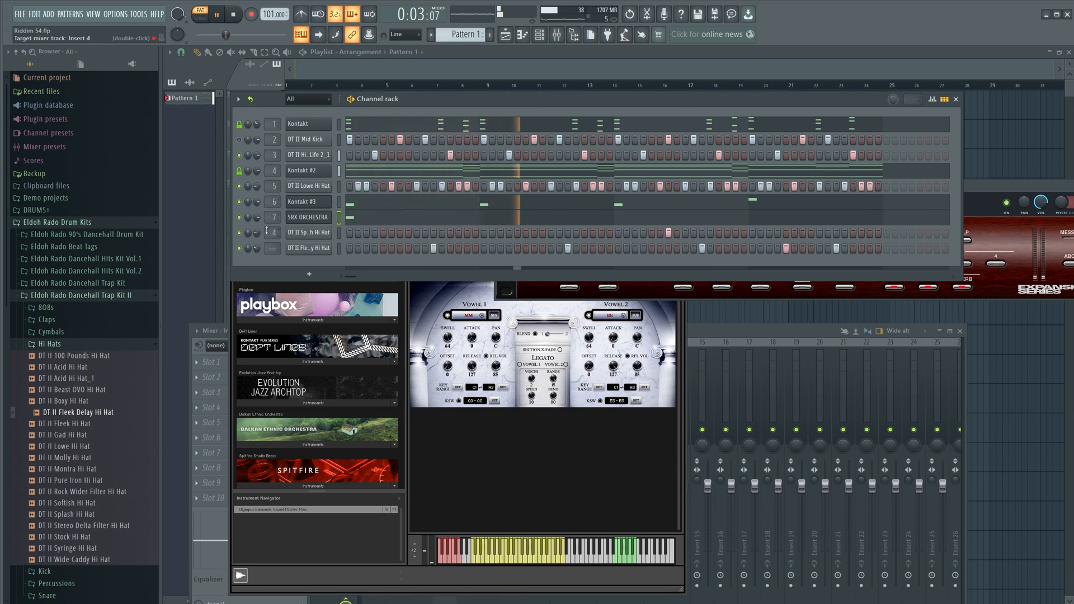
scroll(273, 247, up, 7)
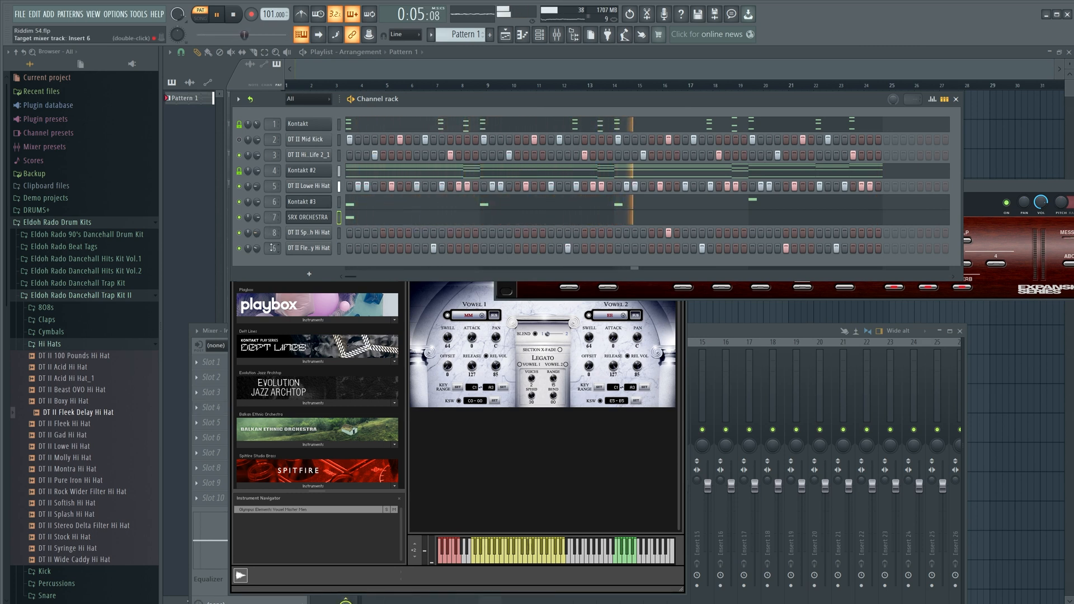
scroll(272, 248, up, 2)
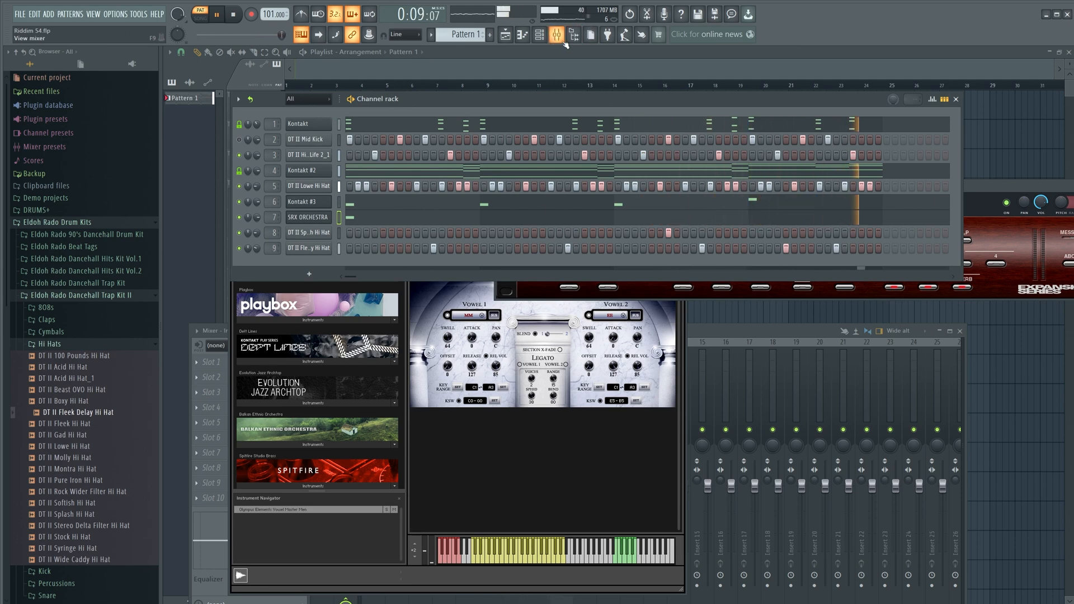
- Lower the mixer volumes of Insert 7 and Insert 8, panning Insert 7 to the left and Insert 8 to the right
double_click(272, 248)
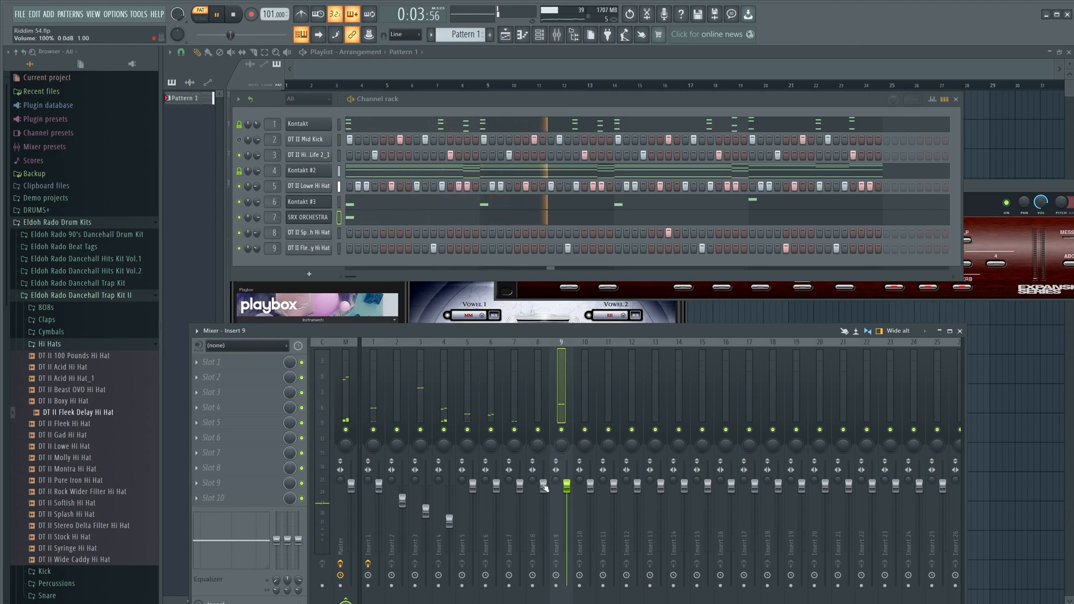
drag(543, 485, 521, 505)
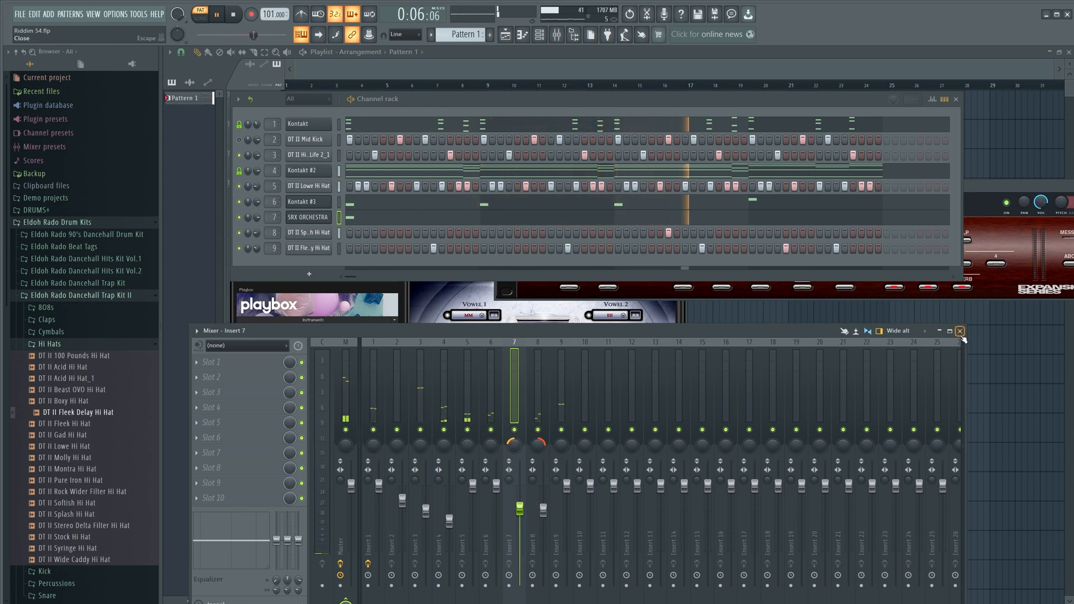
key(F9)
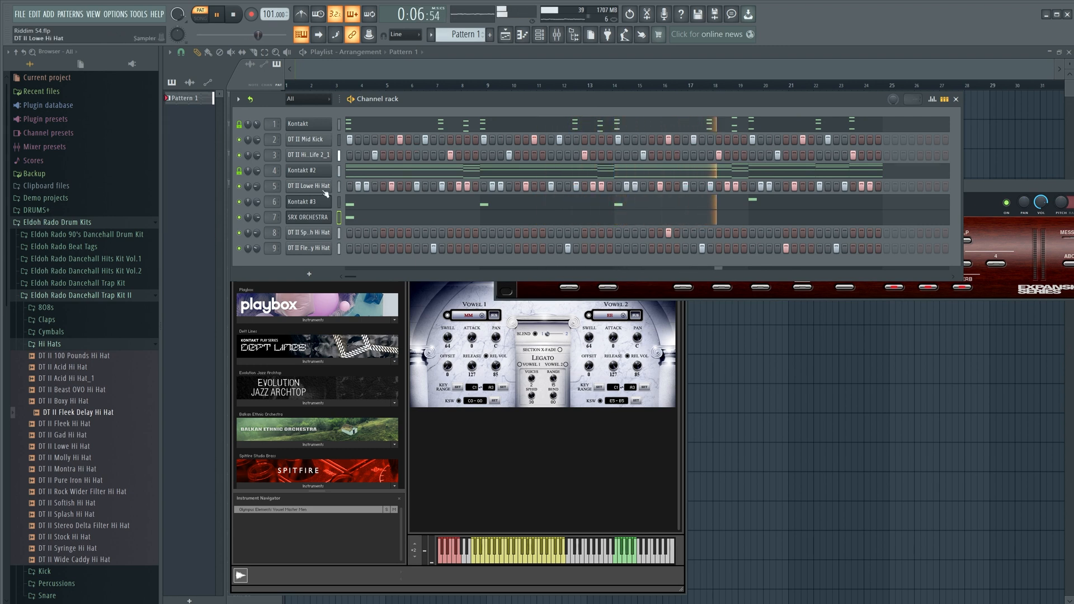
- Add another Kontakt instrument as a new channel
click(308, 273)
mouse_move(314, 274)
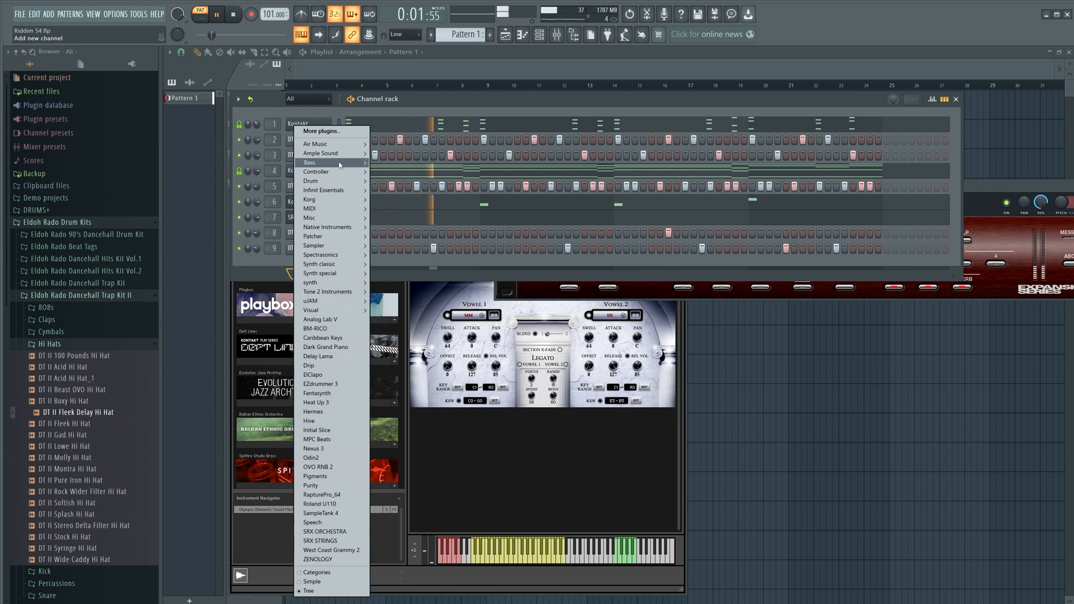
mouse_move(345, 149)
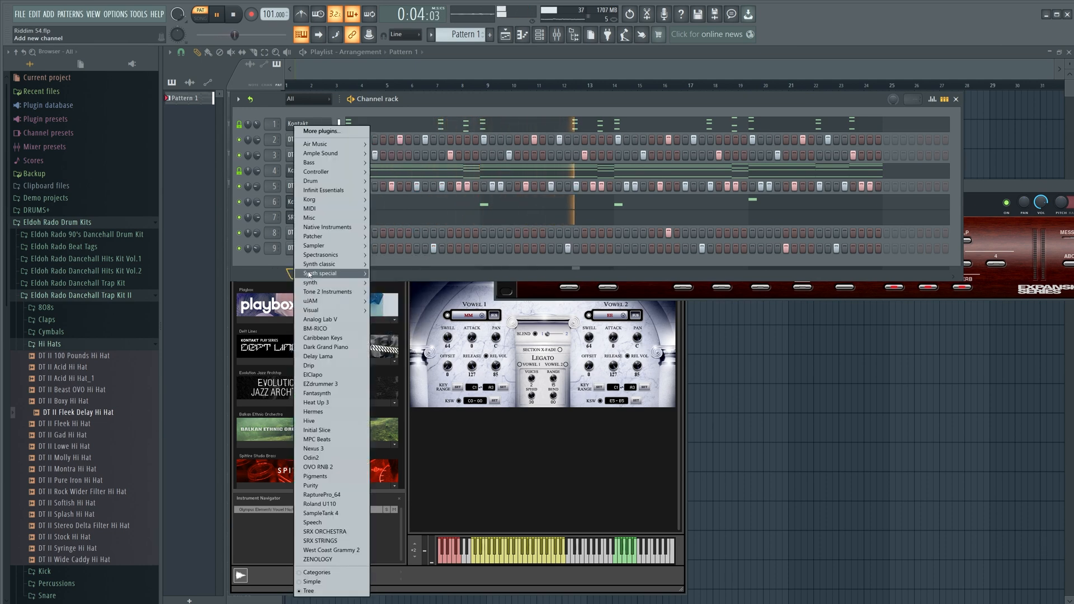
mouse_move(336, 227)
click(389, 245)
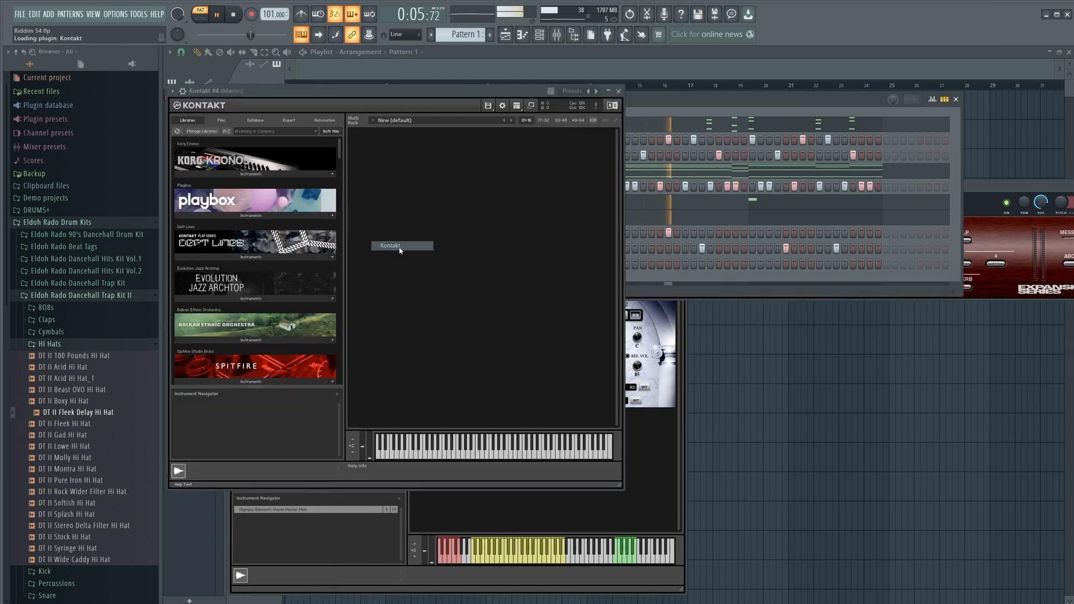
- Load the Gypsy Voice instrument from the Balkan Ethnic Orchestra library into the new Kontakt
click(246, 341)
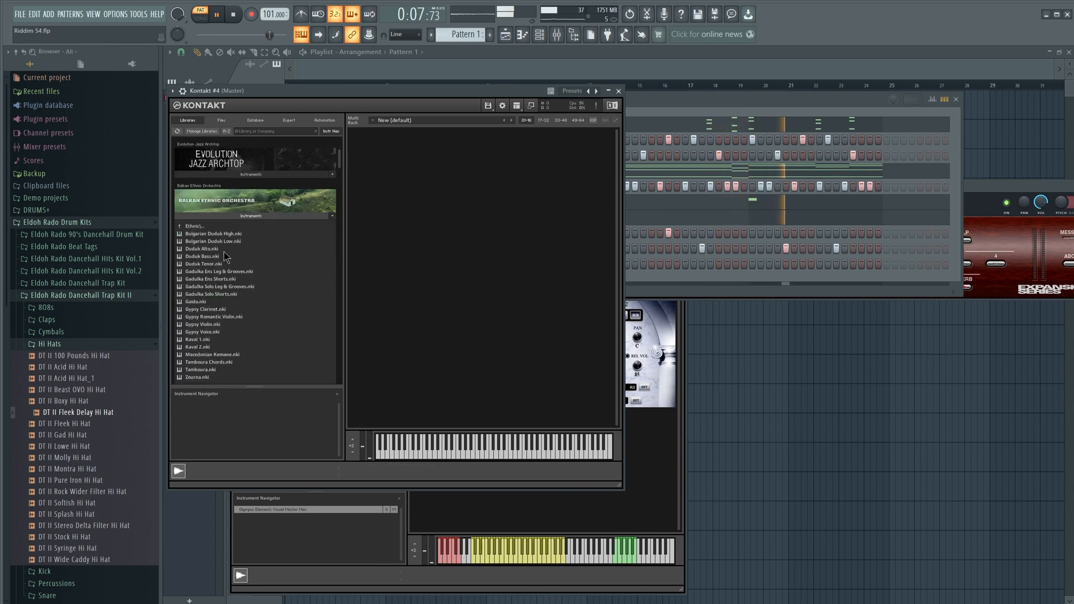
click(215, 309)
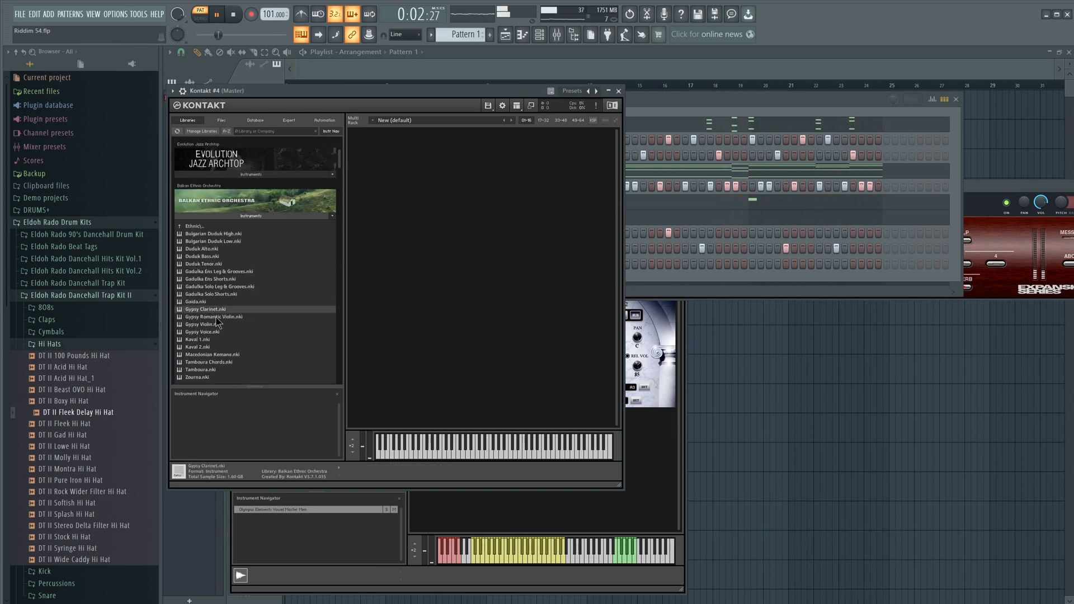
drag(216, 317, 238, 315)
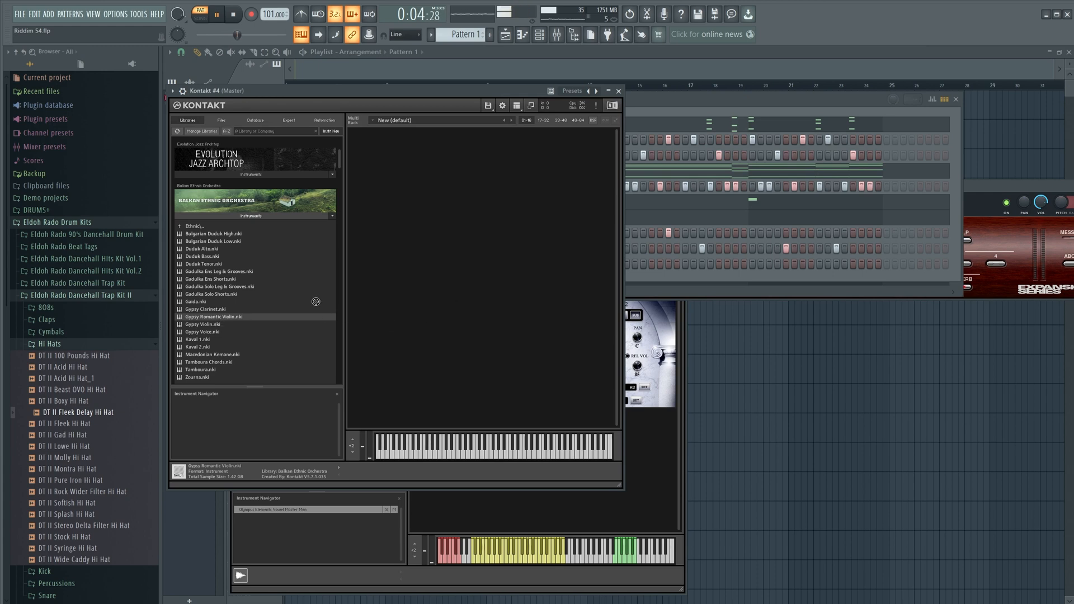
click(202, 325)
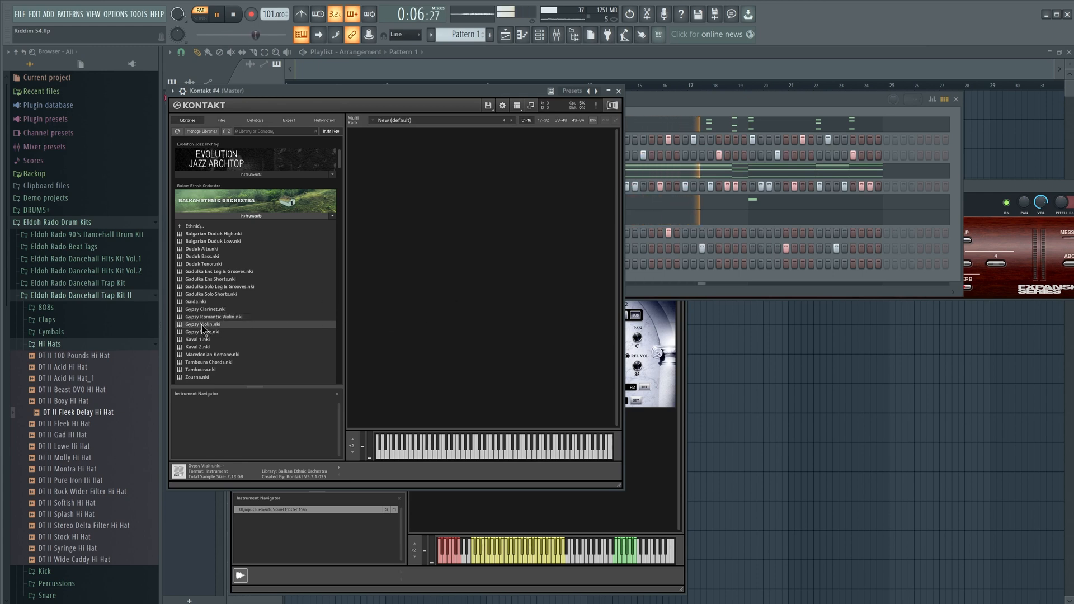
drag(442, 310, 479, 317)
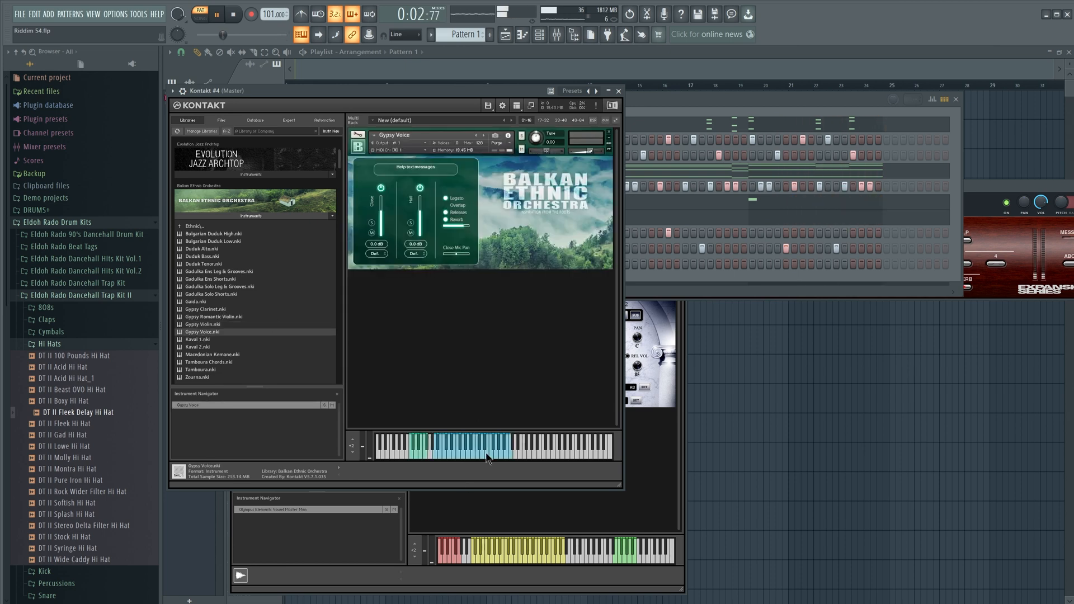
- Set the Gypsy Voice channel's volume to 31% and audition notes on Kontakt's keyboard
click(183, 92)
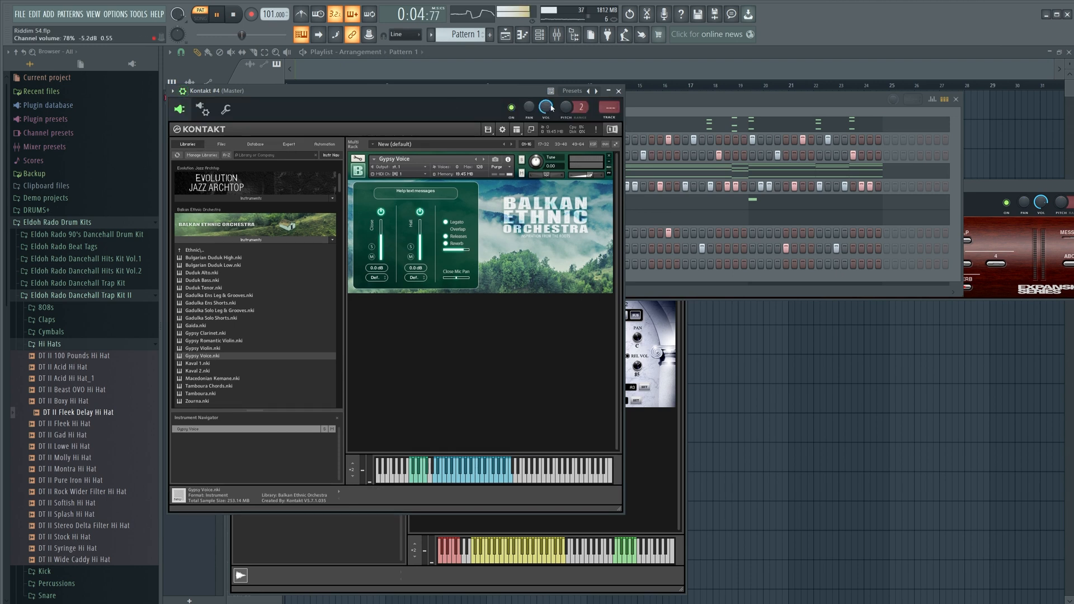
click(468, 475)
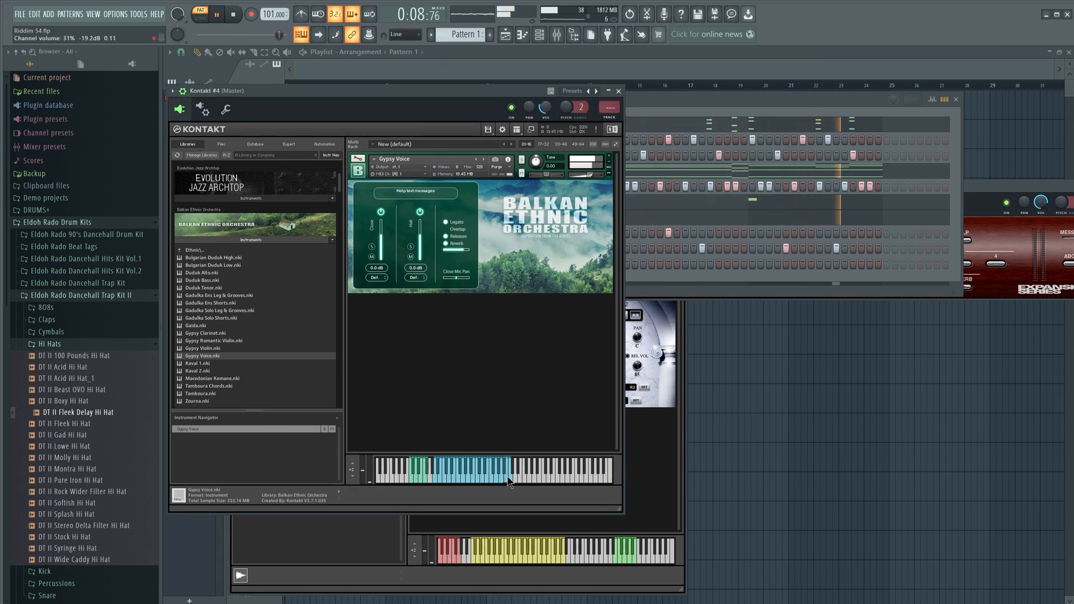
- Load the Gypsy Violin instrument from the Balkan Ethnic Orchestra library into Kontakt #4 and close its window
double_click(210, 349)
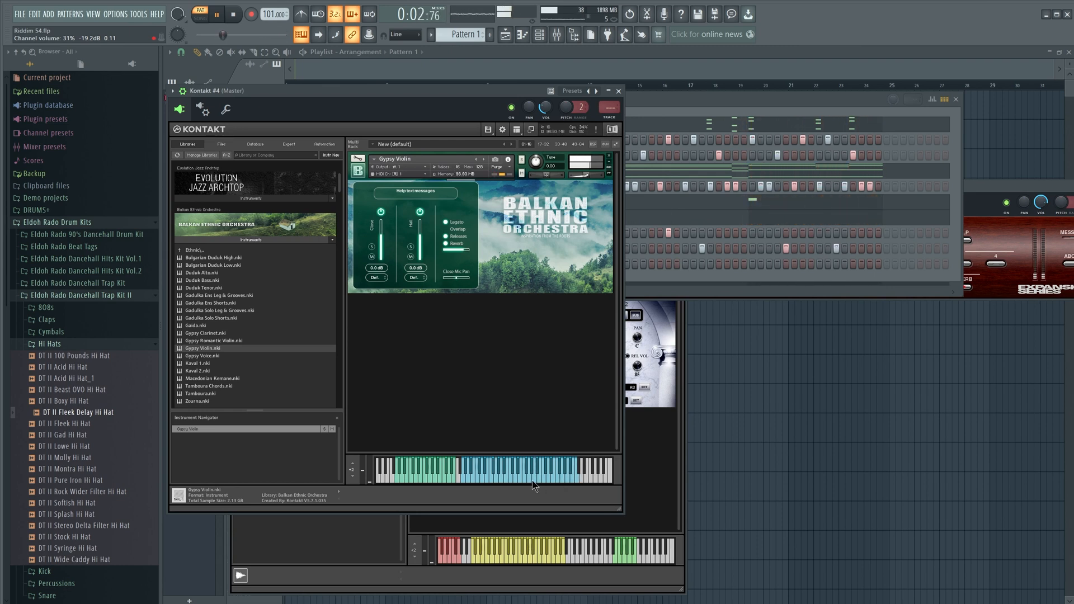
click(618, 91)
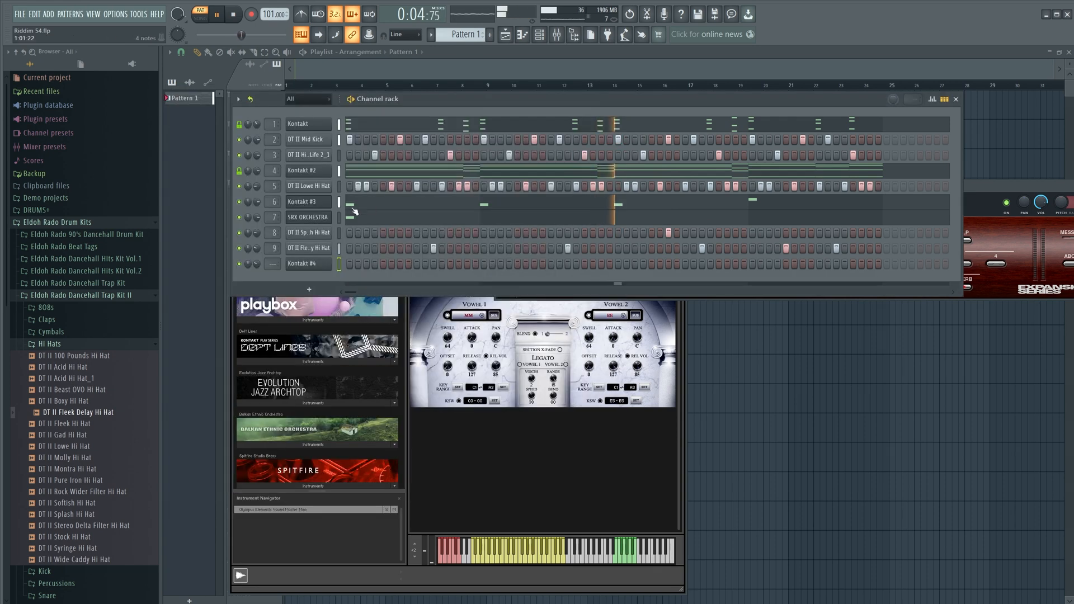
- Open Kontakt #4 in the piano roll and audition several pitches against the playing pattern
right_click(336, 260)
click(347, 264)
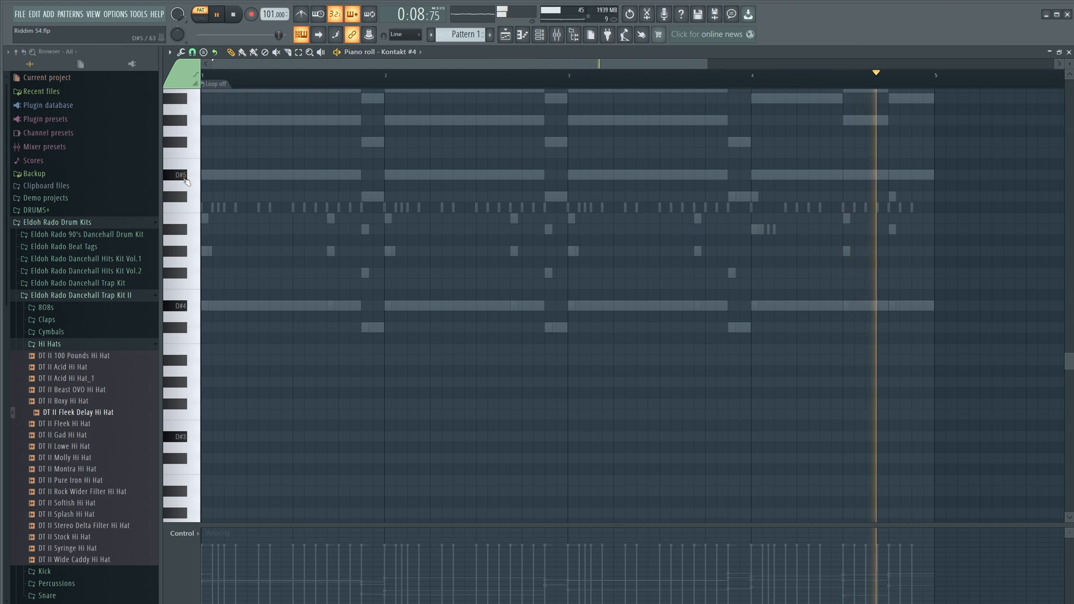
scroll(185, 185, up, 3)
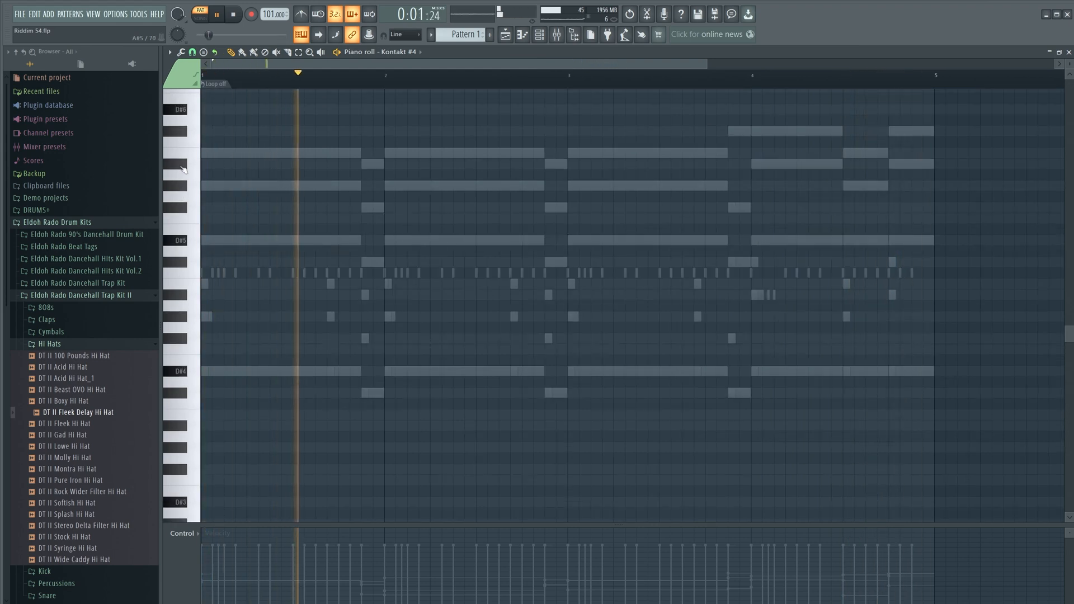
click(191, 367)
click(183, 373)
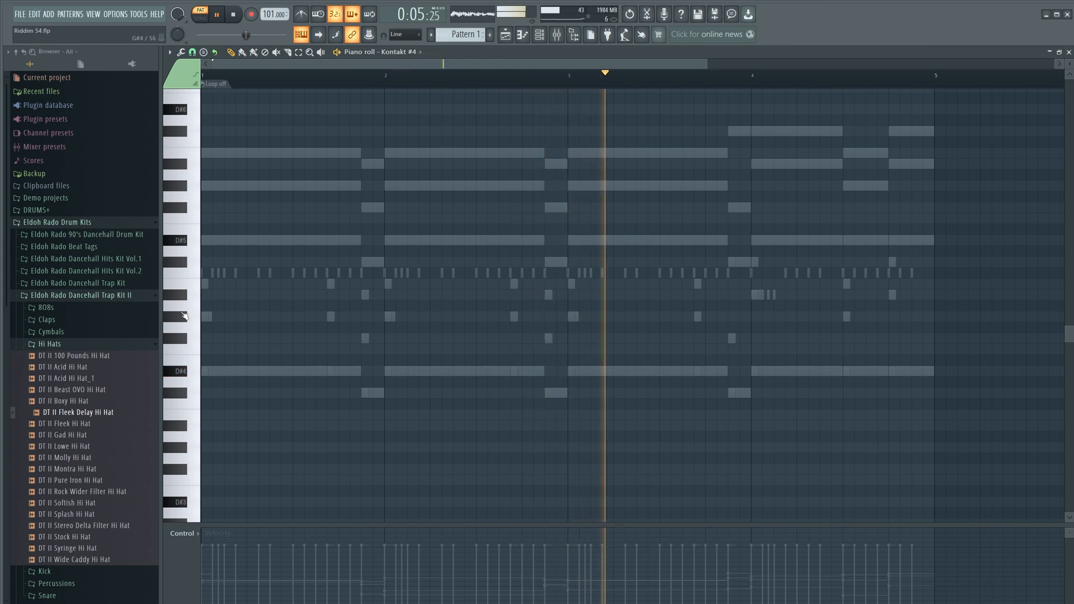
click(185, 243)
click(186, 189)
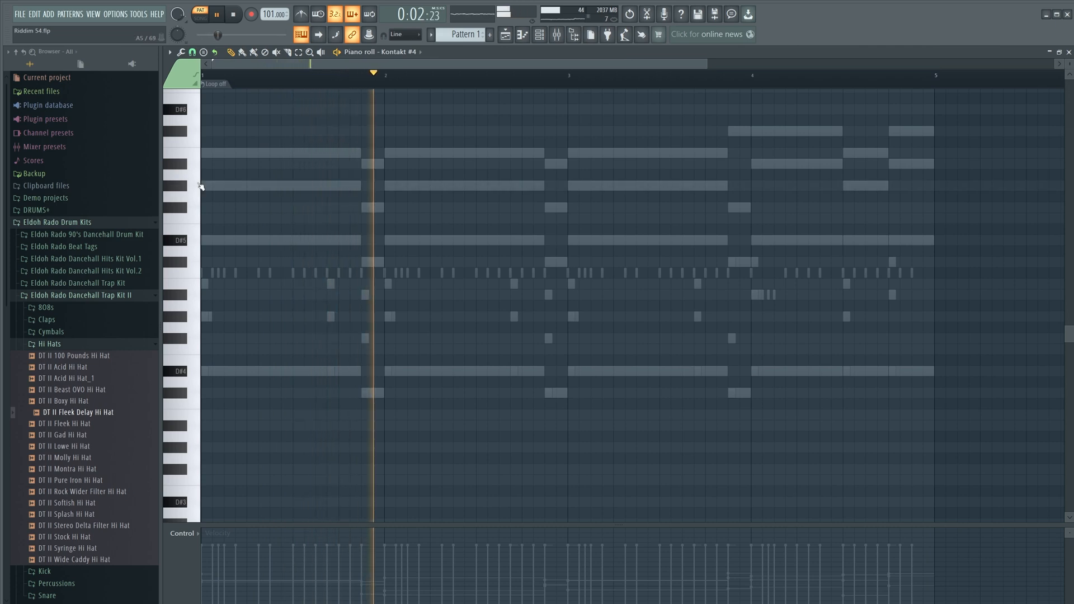
- Draw a one-beat G#5 note at the start of bar 3, play it back and close the piano roll
click(574, 186)
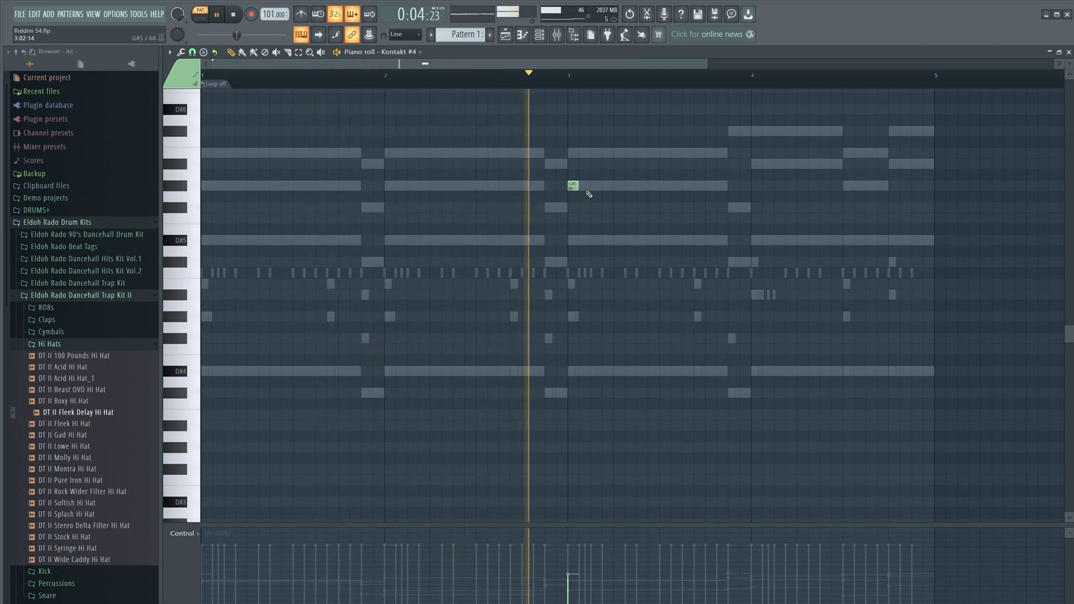
drag(580, 184, 606, 186)
key(space)
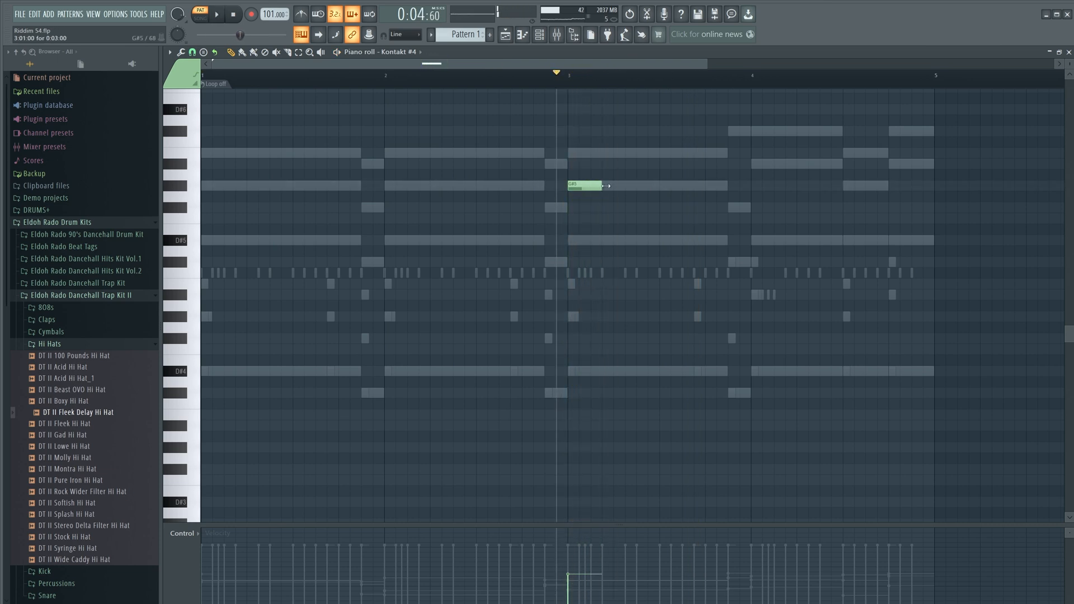
key(space)
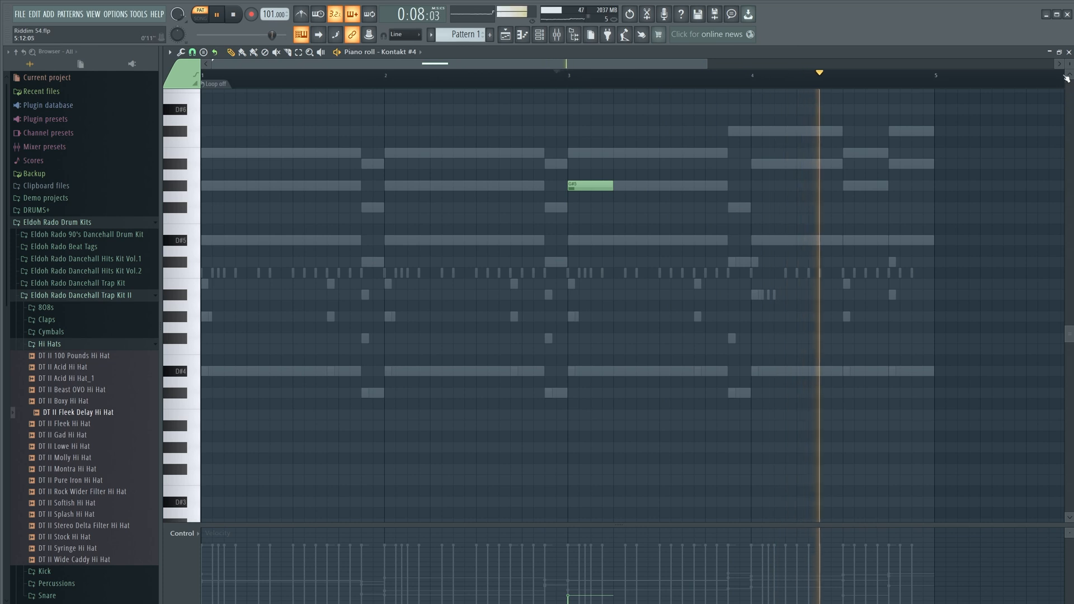
click(1069, 52)
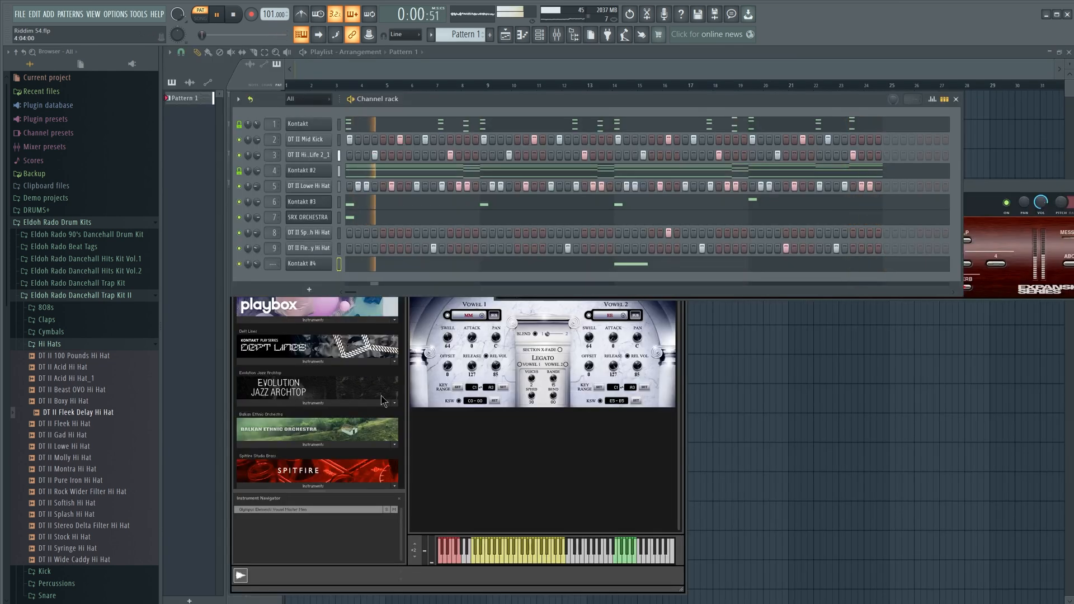
- Route the Kontakt #4 channel to mixer track 10
drag(257, 264, 257, 279)
scroll(269, 263, up, 9)
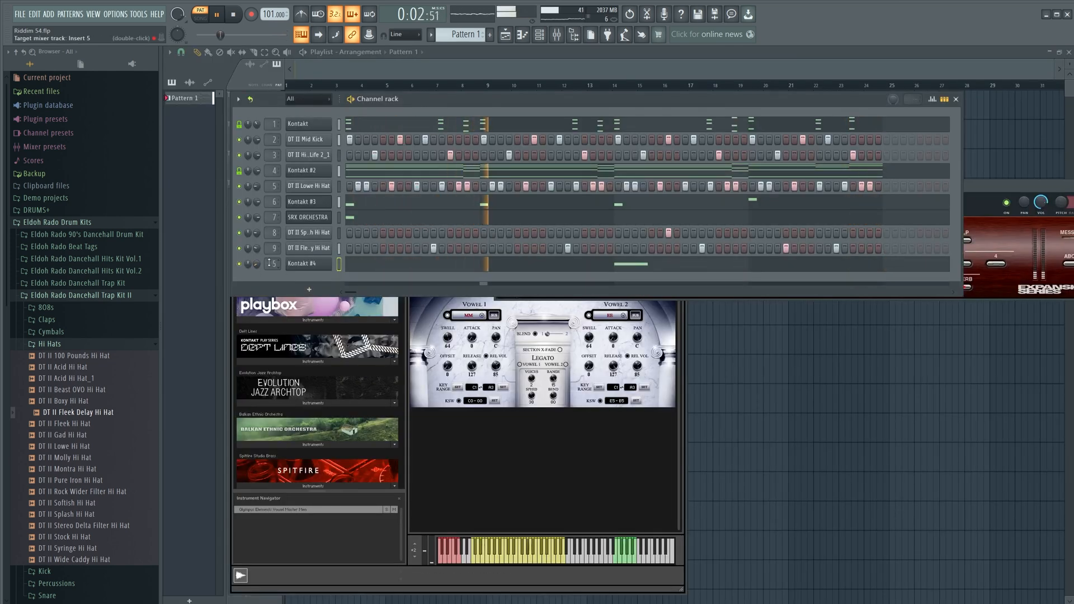
scroll(269, 263, up, 1)
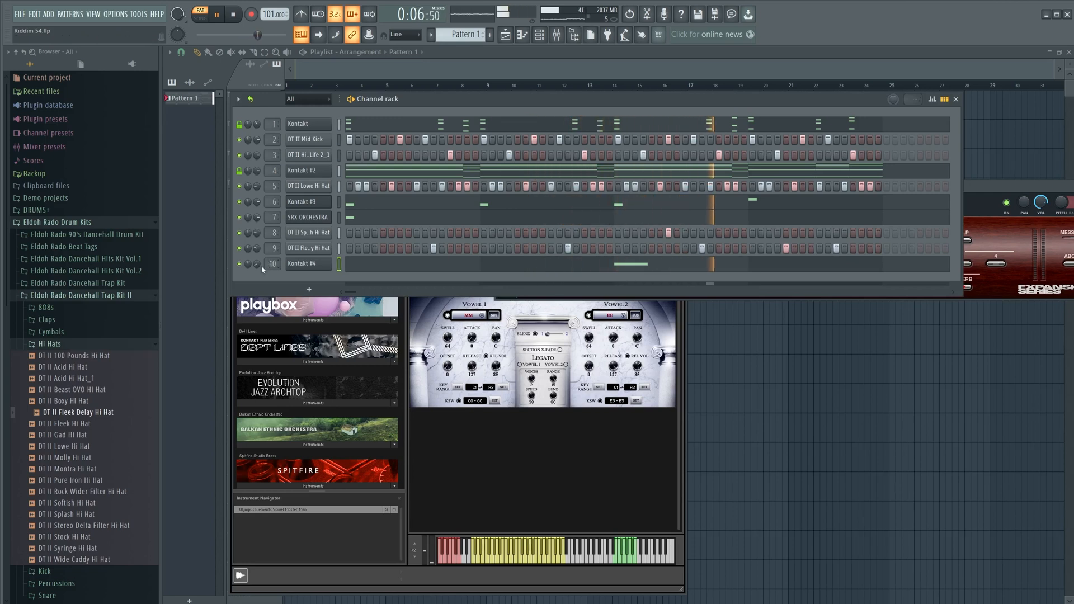
- Replace the Kontakt #4 instrument with Gypsy Romantic Violin from the Balkan Ethnic Orchestra library and close the plugin window
right_click(332, 261)
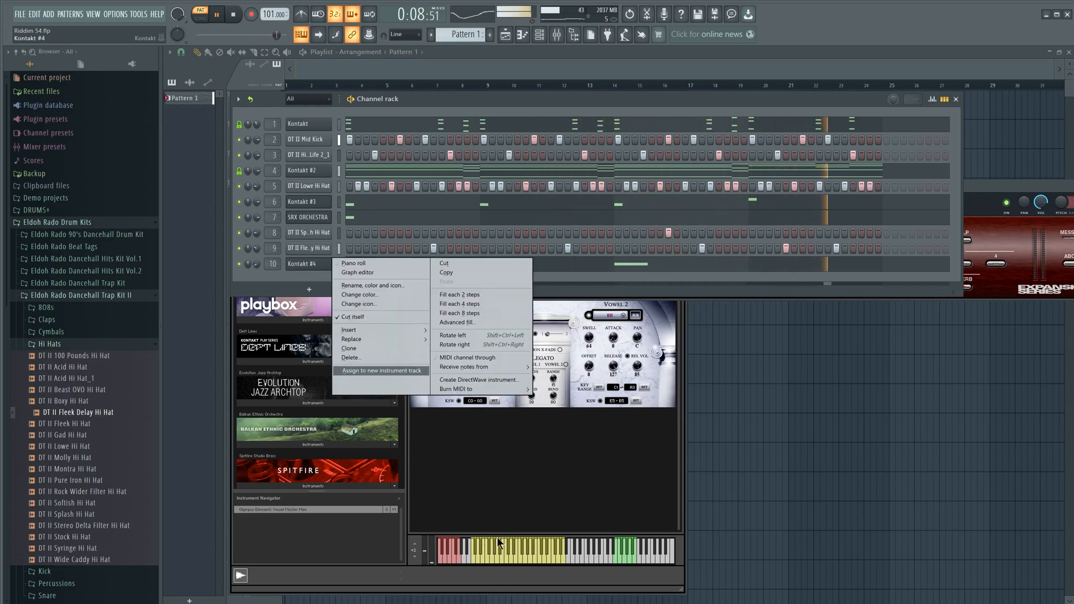
click(306, 264)
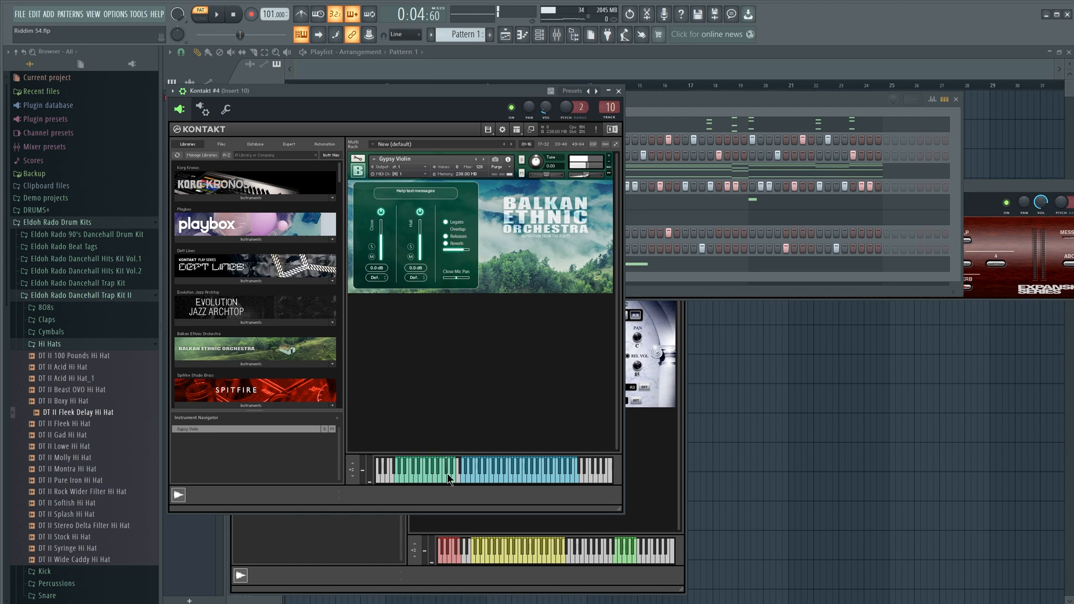
scroll(309, 310, down, 3)
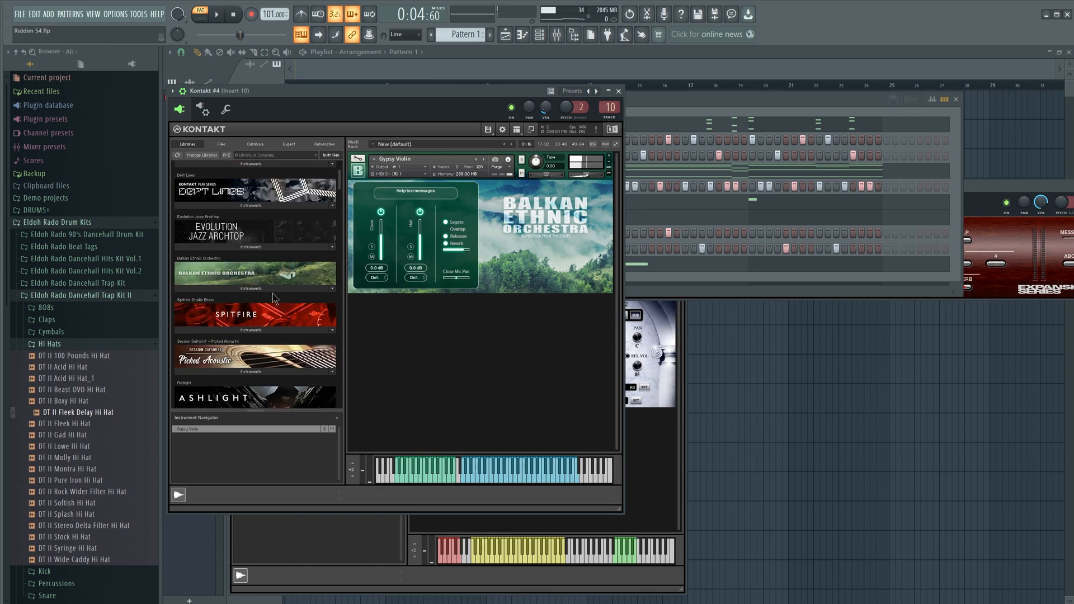
click(271, 289)
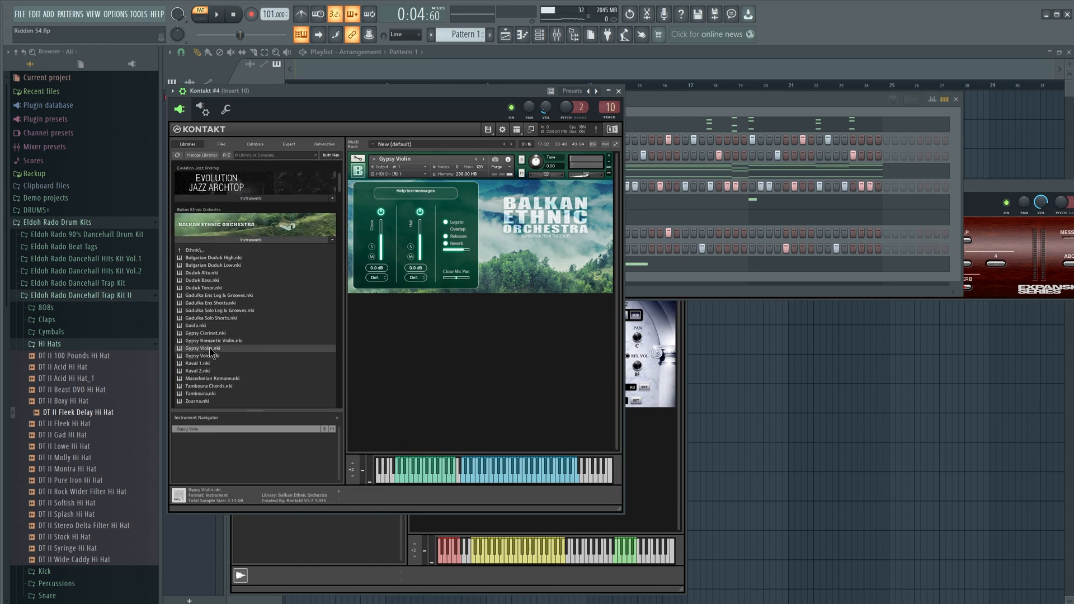
drag(412, 262, 409, 264)
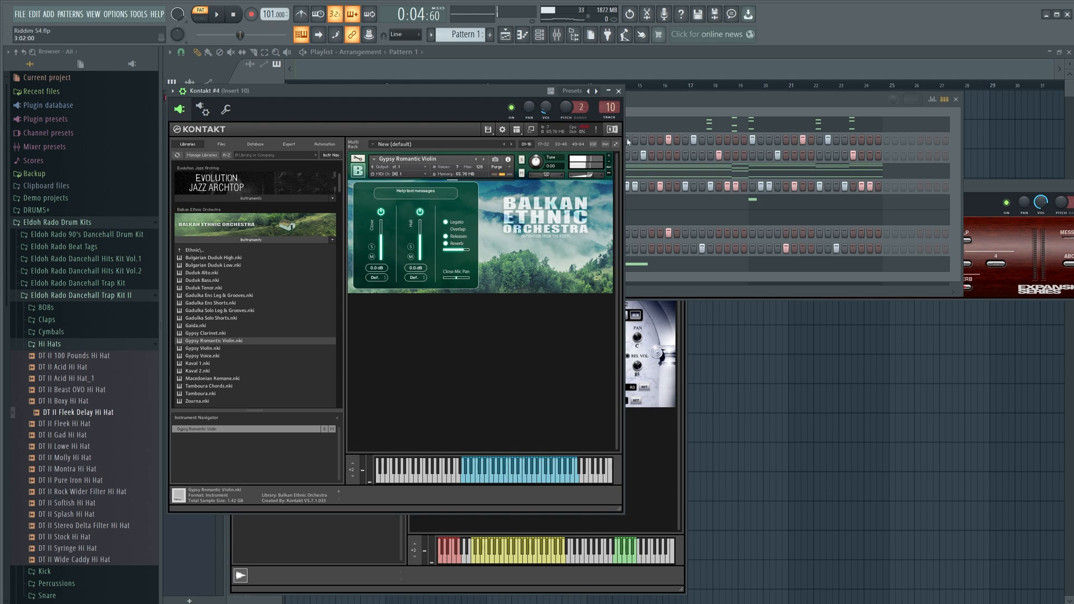
click(619, 92)
- Reopen Kontakt #4 in the piano roll, move its note to D#5 at the start of bar 1 and play it back
key(space)
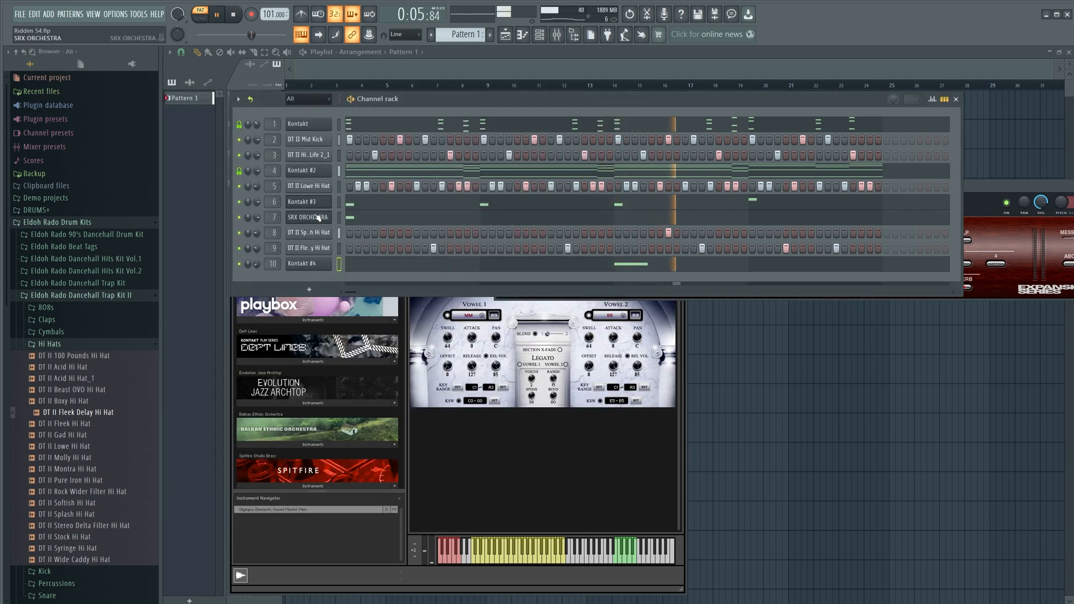
right_click(324, 266)
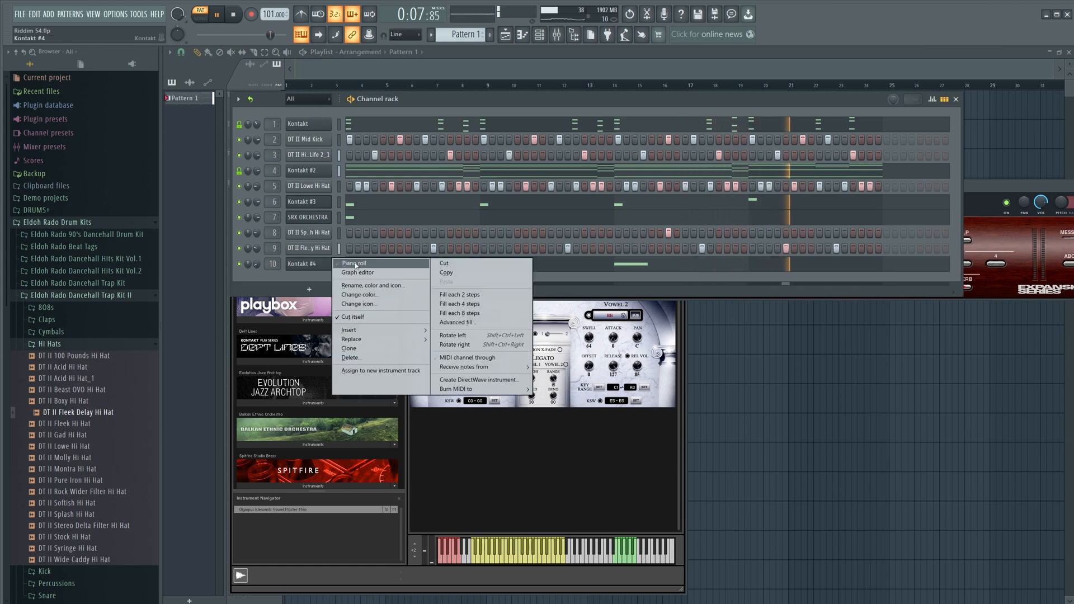
click(350, 269)
key(space)
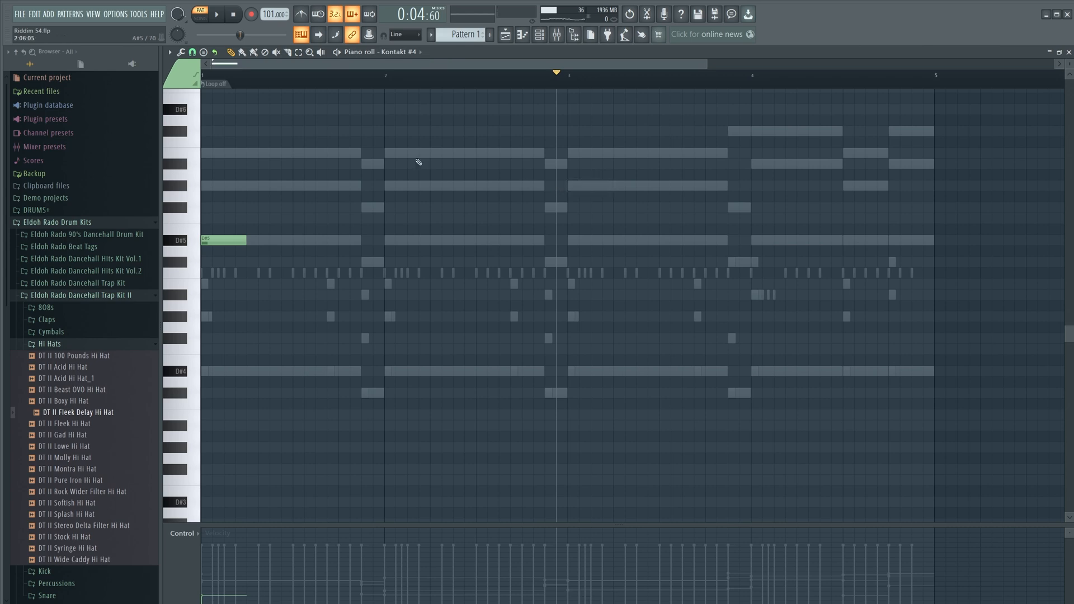
click(234, 15)
key(space)
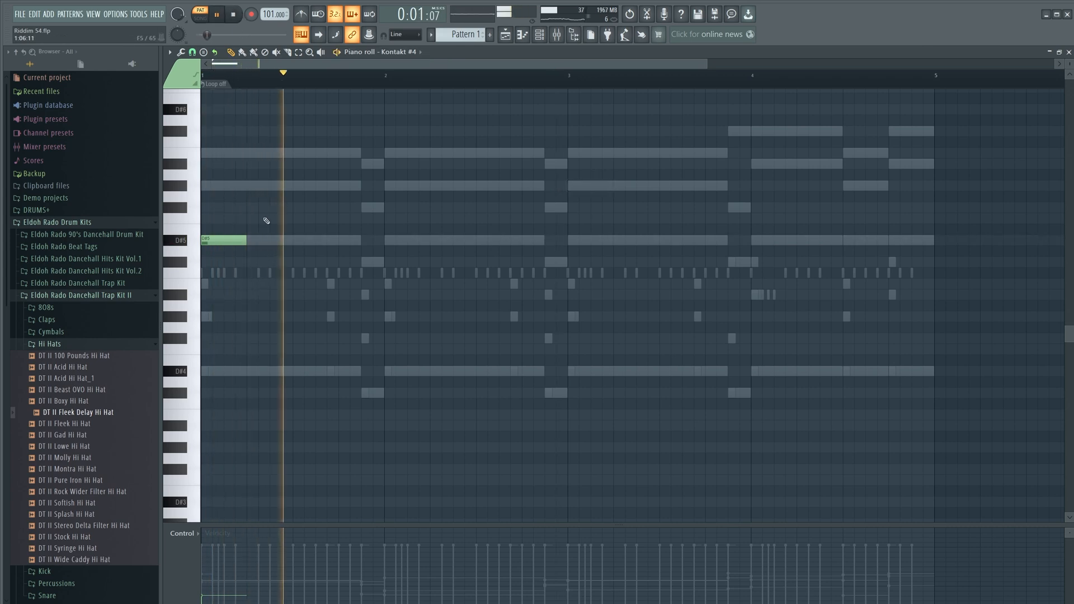
key(space)
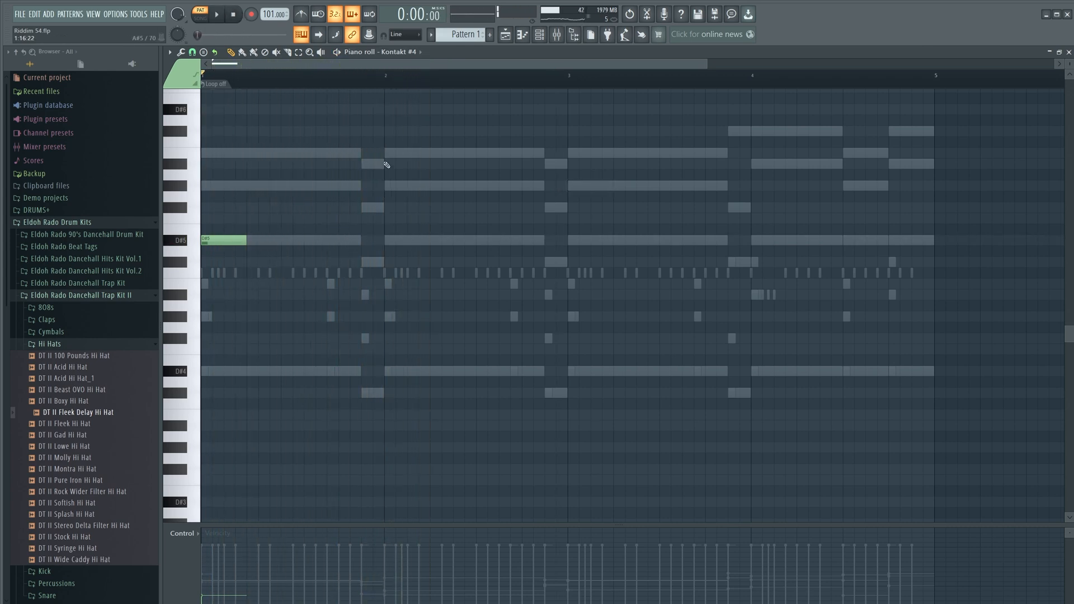
- Add one-beat B5 notes at the start of bar 2 and on beat 3 of bar 1, checking them by playback
click(387, 154)
key(space)
key(space)
click(296, 154)
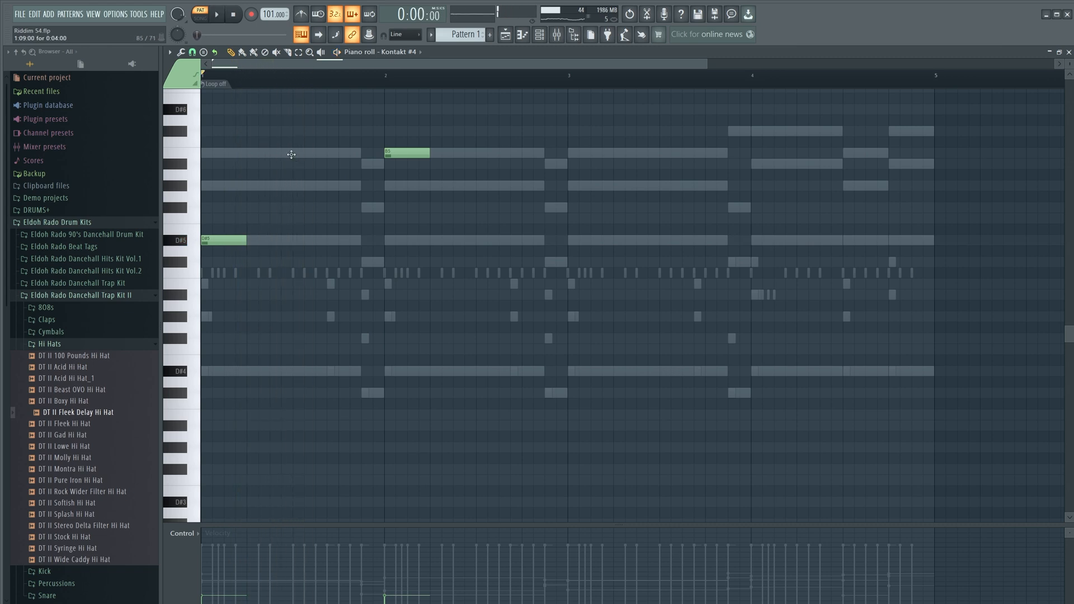
key(space)
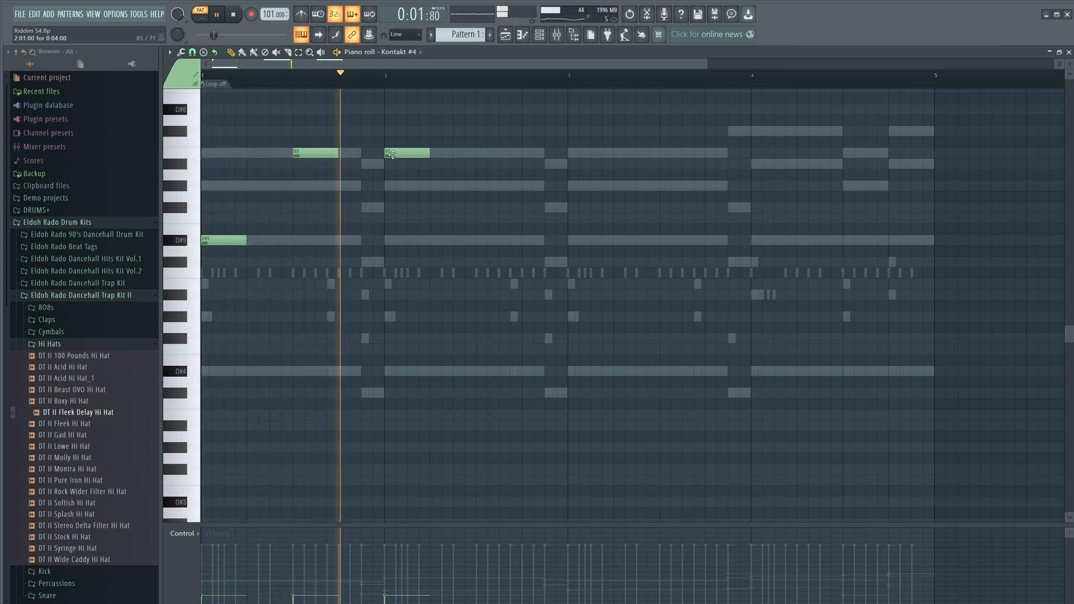
- Lower the note at the start of bar 2 to G#5 and listen to the phrase
key(space)
drag(395, 155, 395, 190)
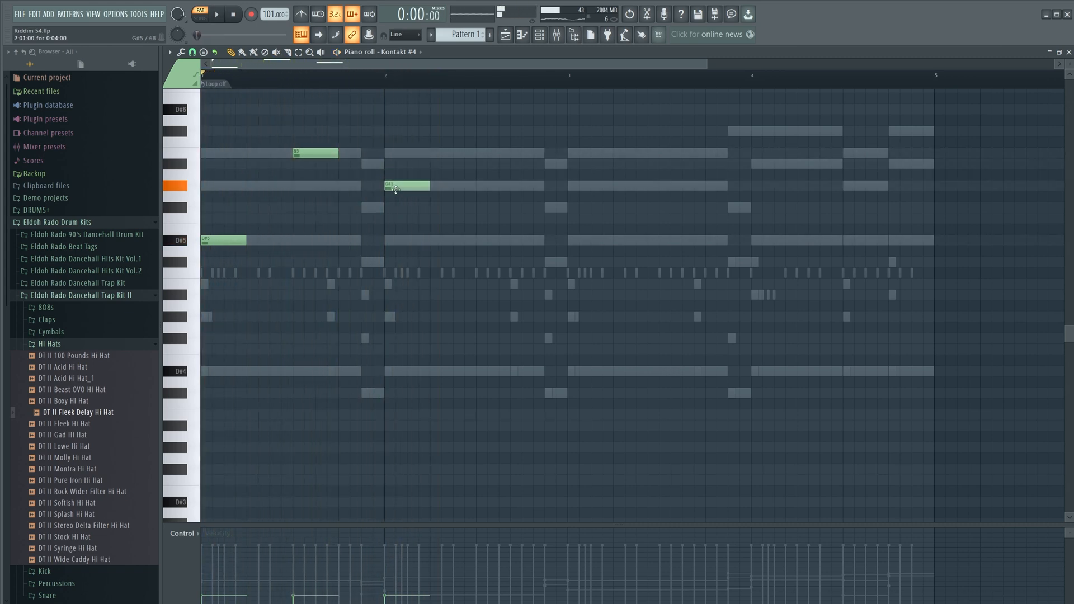
key(space)
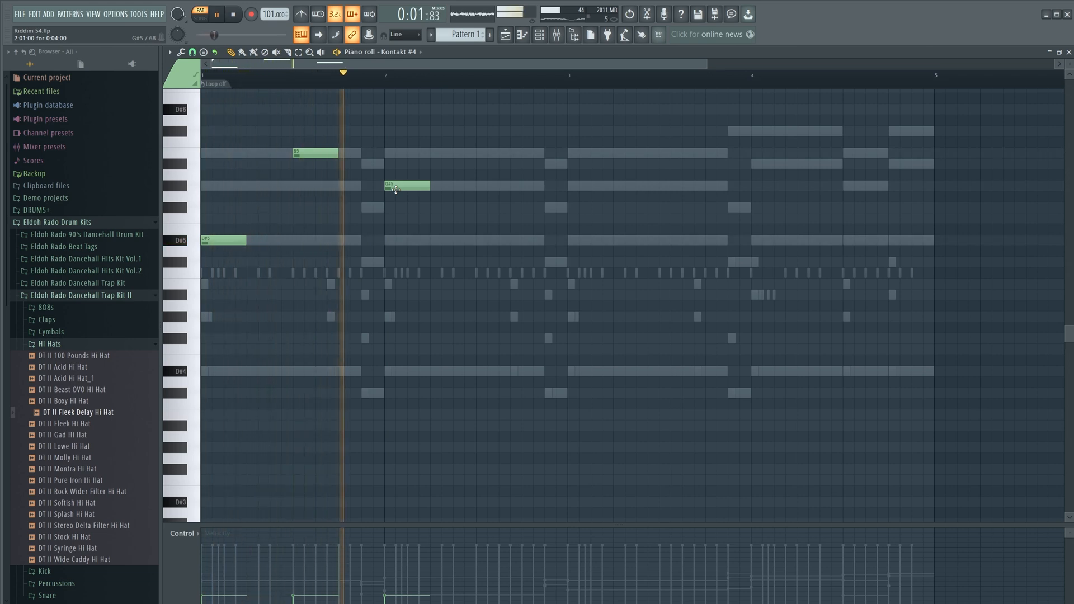
key(space)
- Add a one-beat note on beat 3 of bar 2, lowering it from F#5 through F5 to D#5 while listening to the loop
click(477, 208)
key(space)
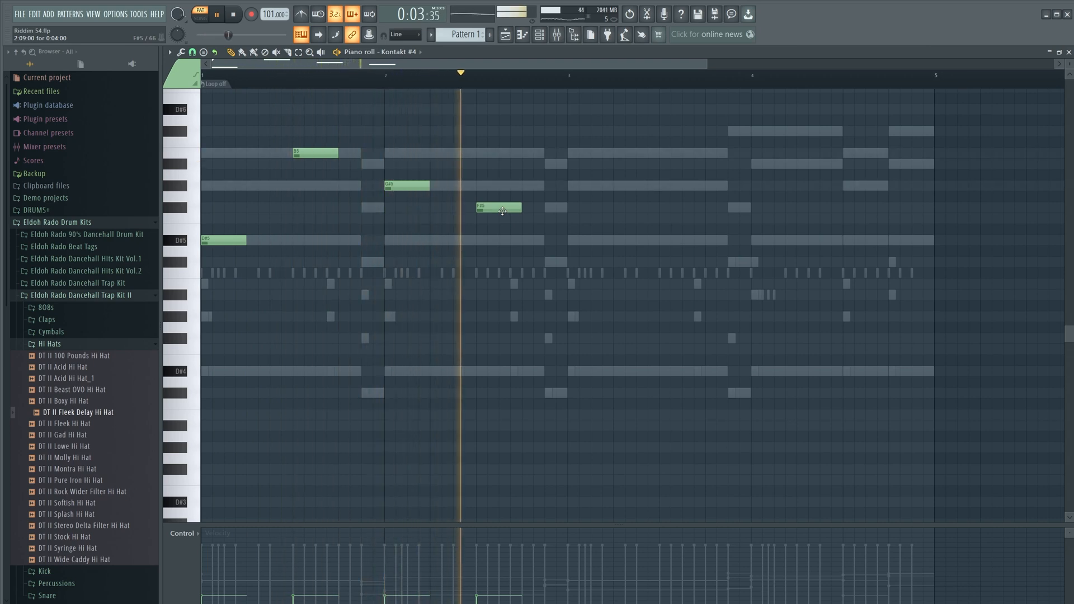
key(space)
key(space)
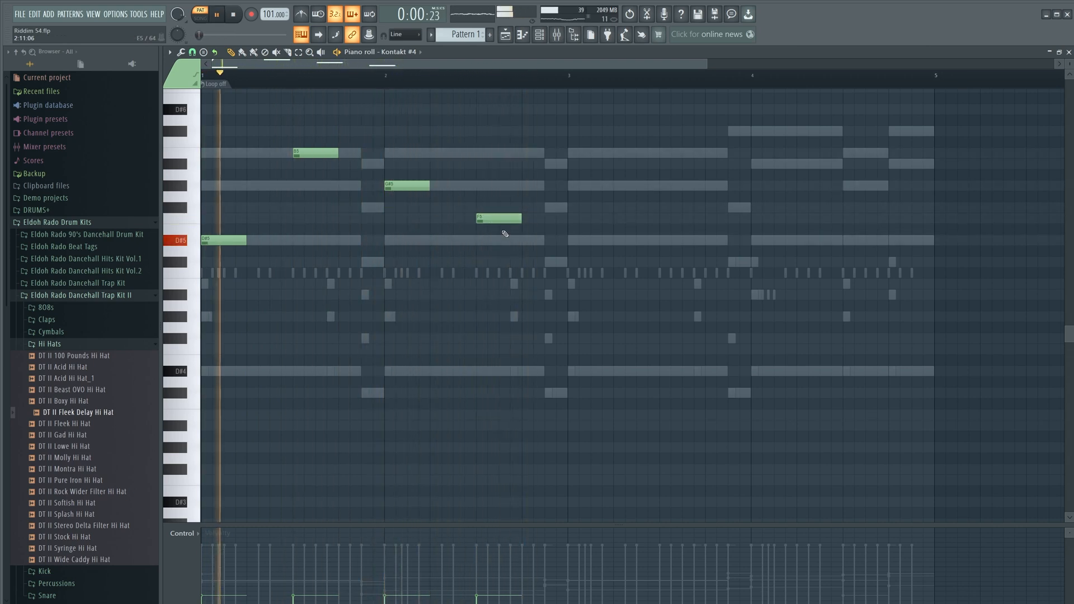
drag(501, 219, 499, 242)
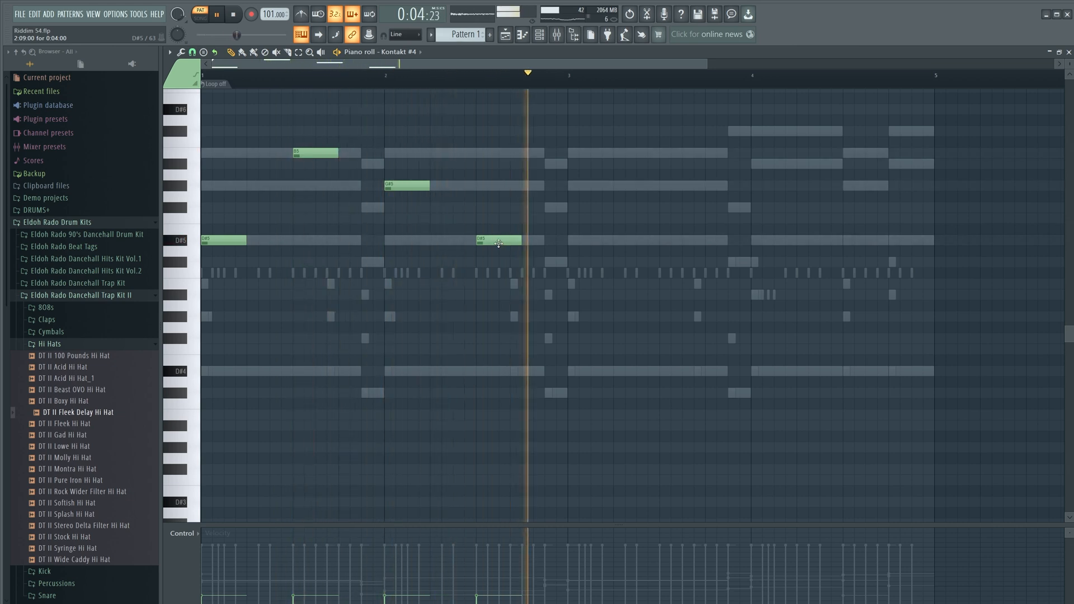
key(space)
- Select all four violin notes, duplicate them into bars 3 and 4 and play the pattern
drag(560, 315, 122, 315)
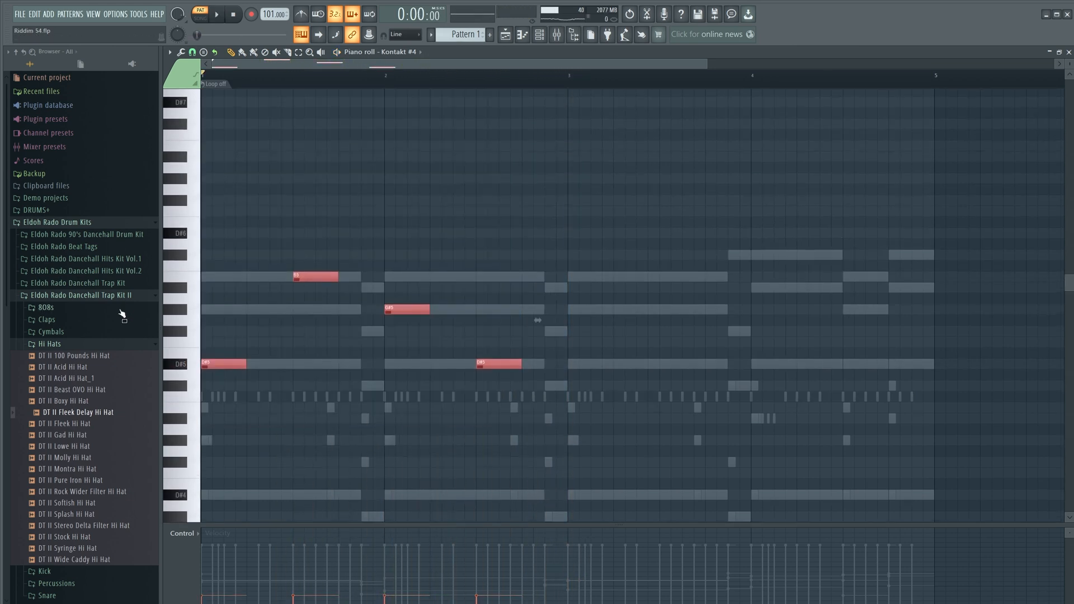
drag(224, 365, 587, 365)
key(space)
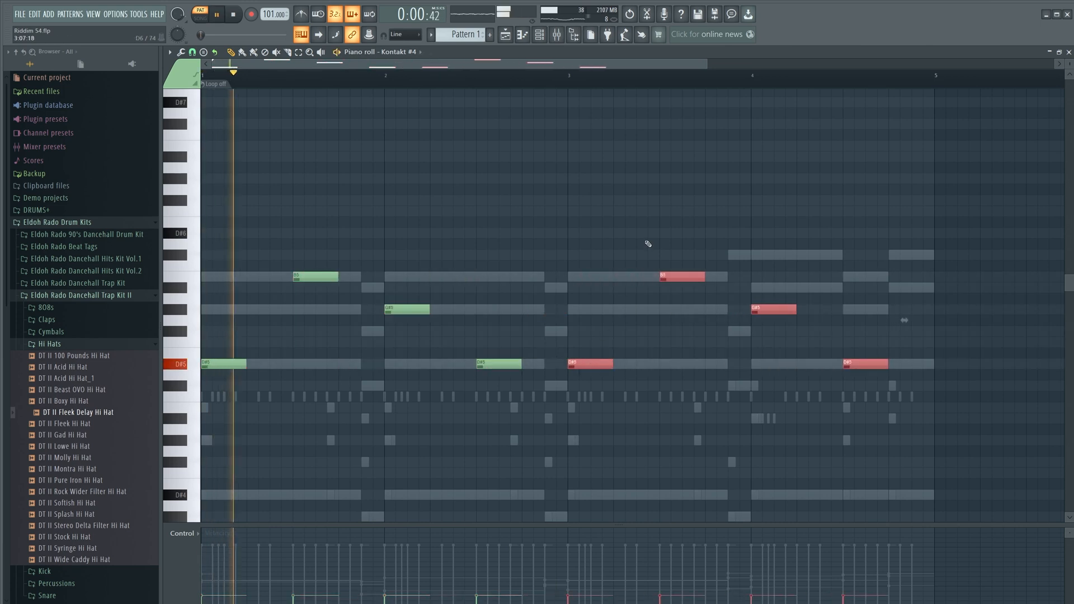
scroll(648, 241, down, 4)
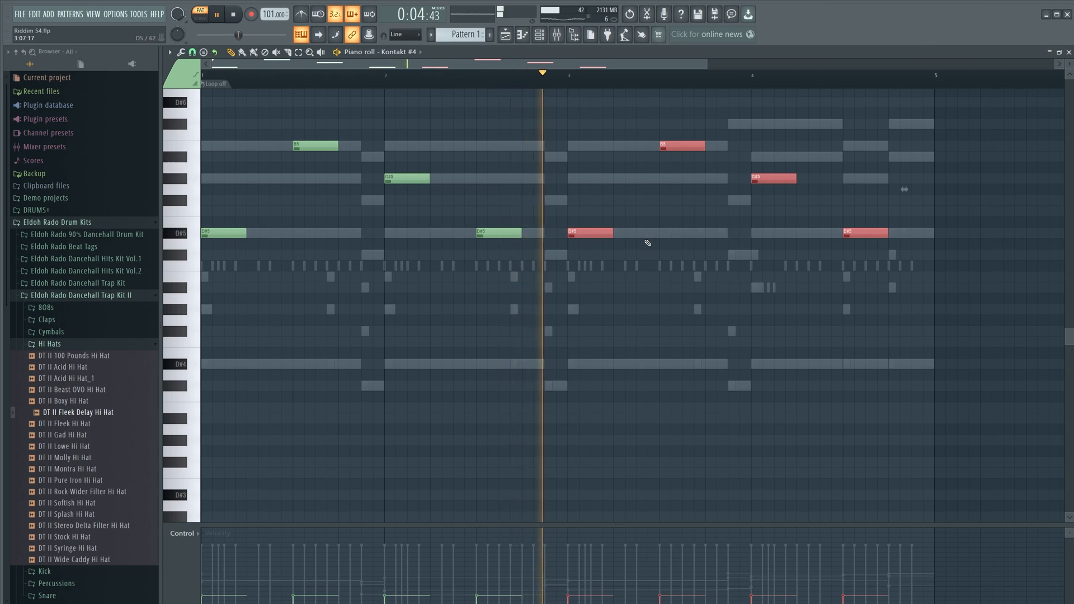
- Deselect the copied notes, then raise the two bar 4 notes to A#5 and B5
ctrl+click(772, 207)
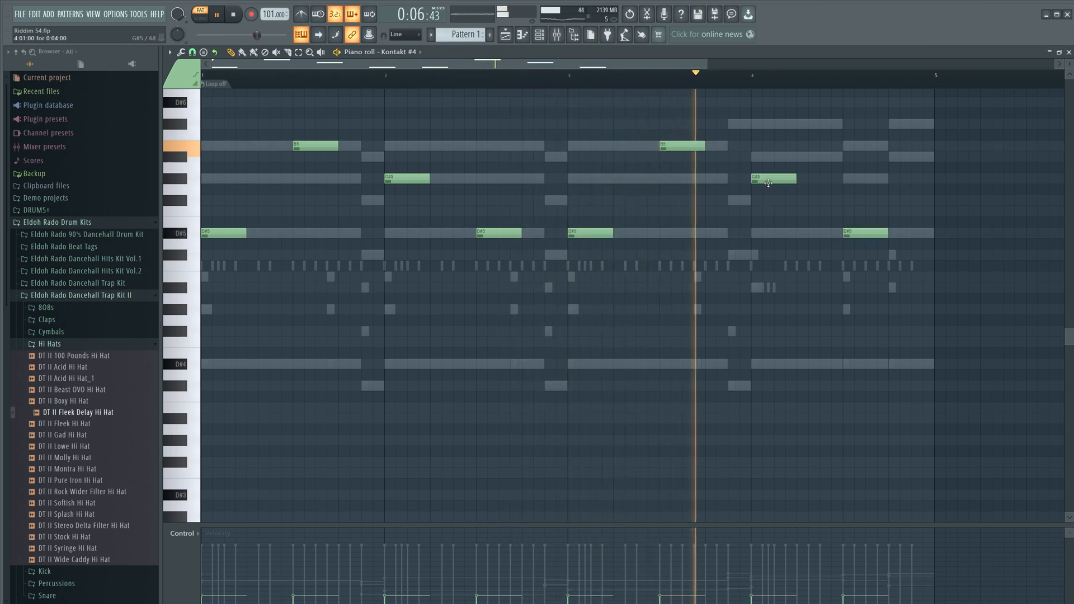
drag(772, 178, 772, 156)
drag(853, 234, 860, 181)
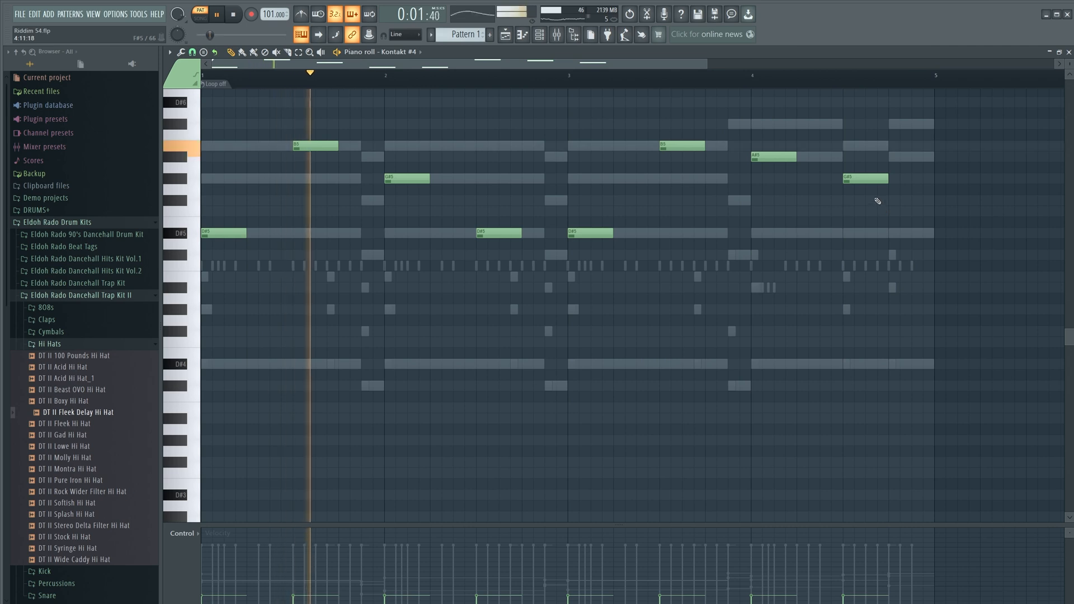
key(space)
drag(869, 157, 868, 146)
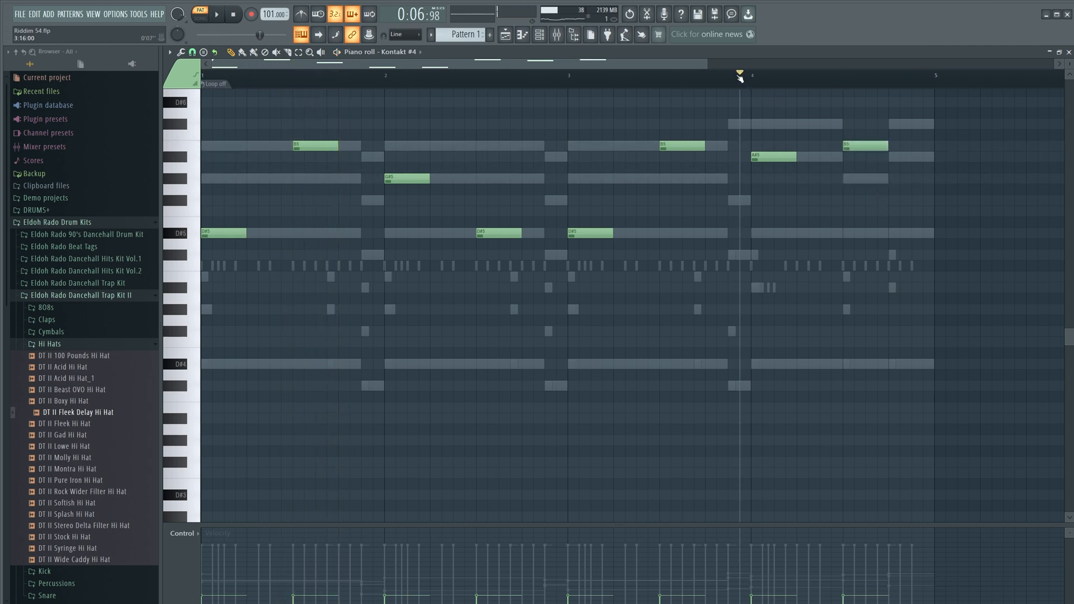
- Lower the last violin note in bar 4 to F#5 and play the pattern
key(space)
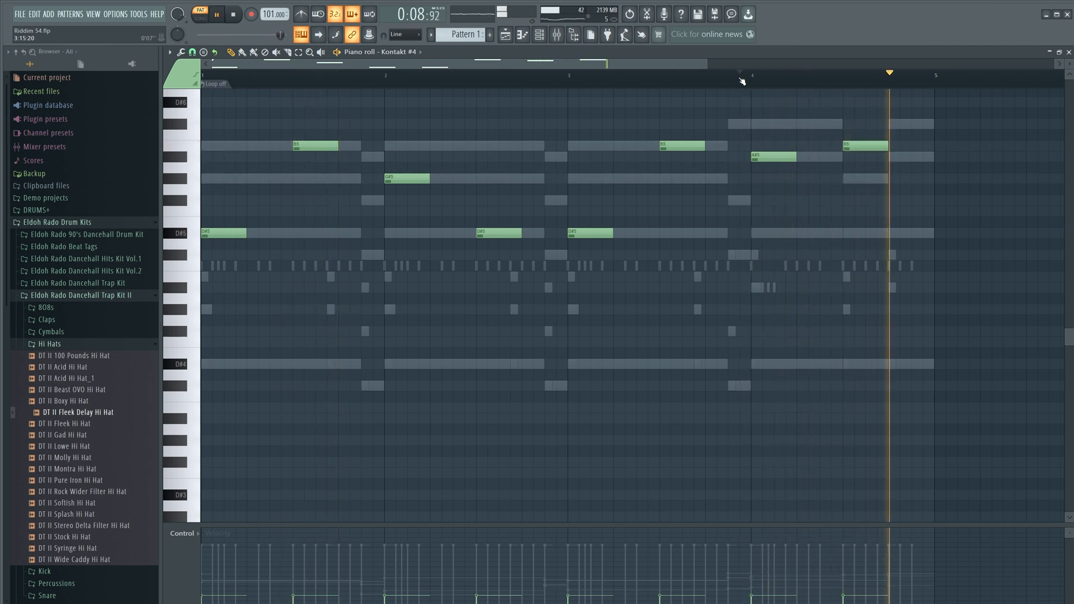
key(space)
drag(859, 147, 859, 175)
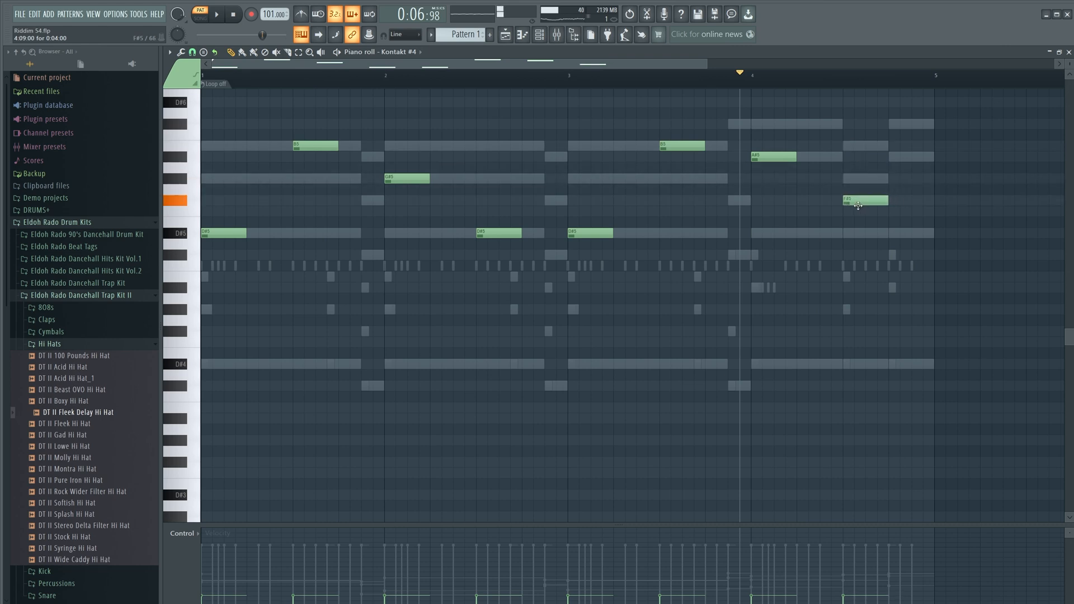
key(space)
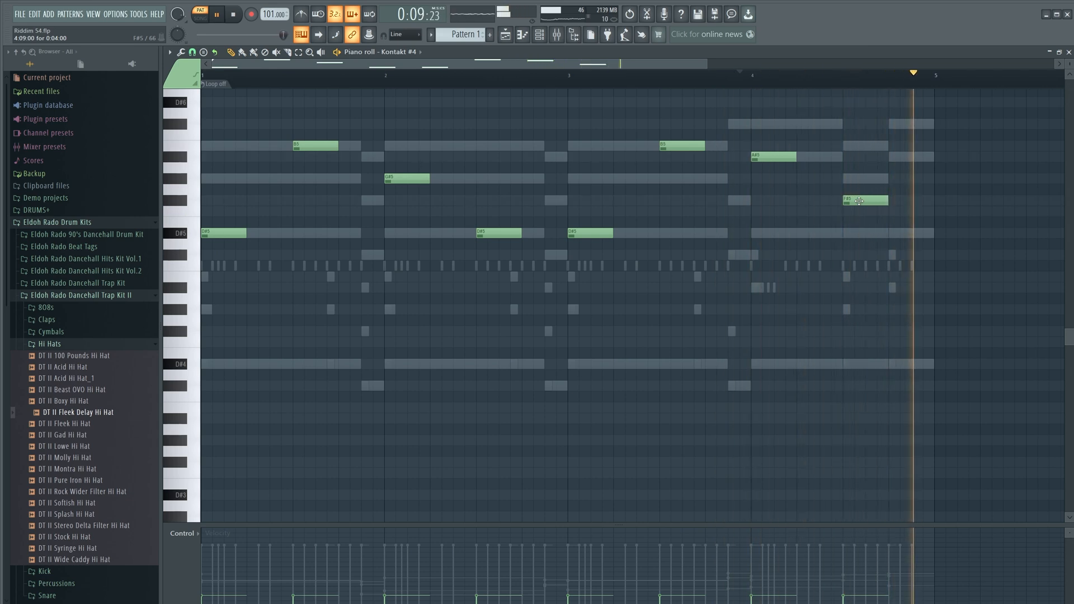
- Load ValhallaVintageVerb from the delay and reverb effects into the third effect slot of Insert 10
key(F6)
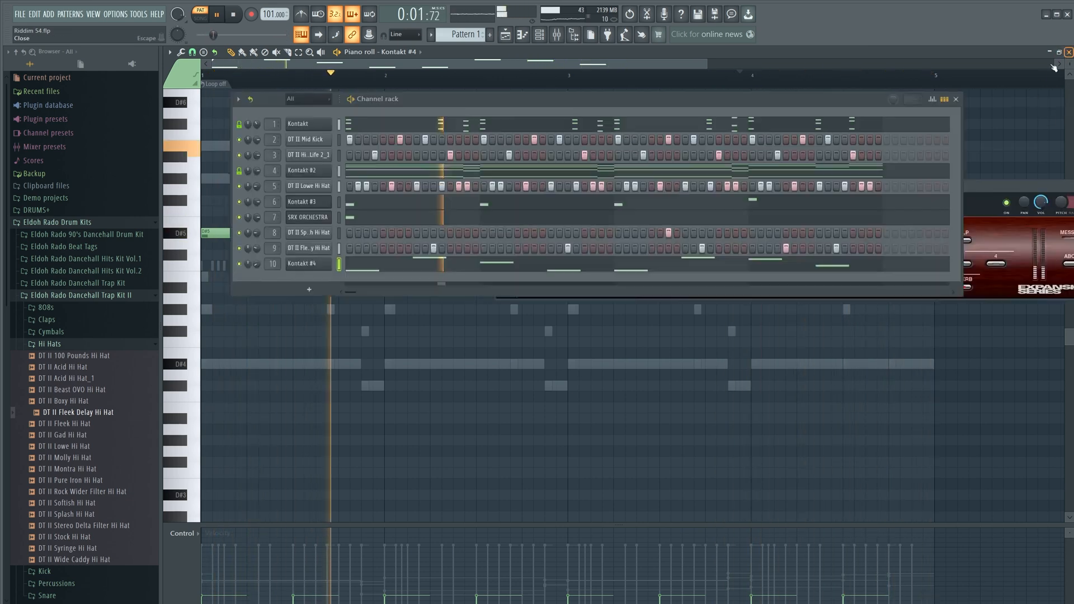
click(305, 268)
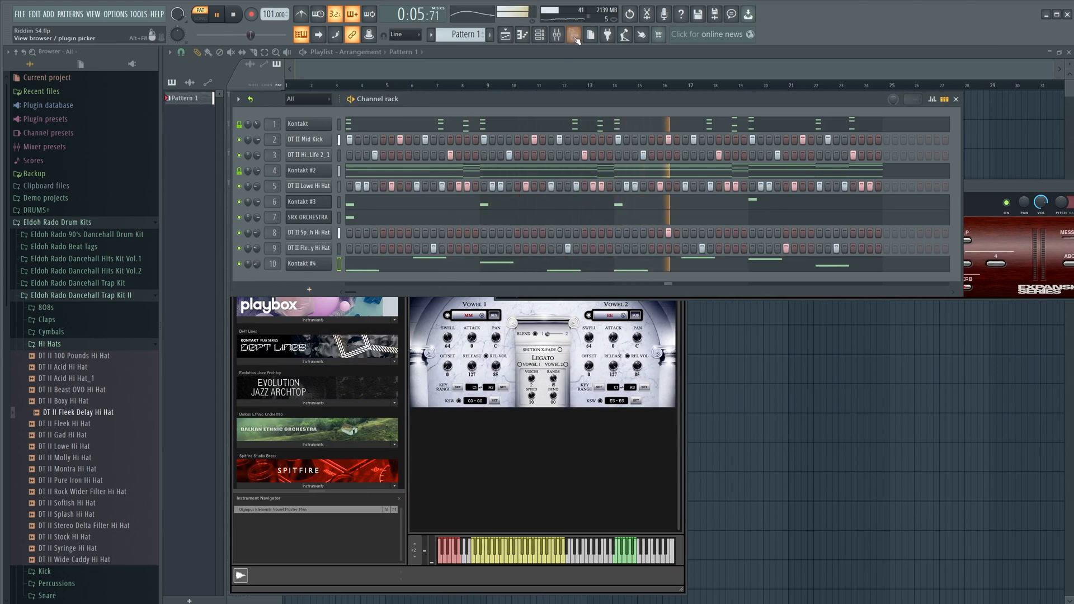
click(558, 35)
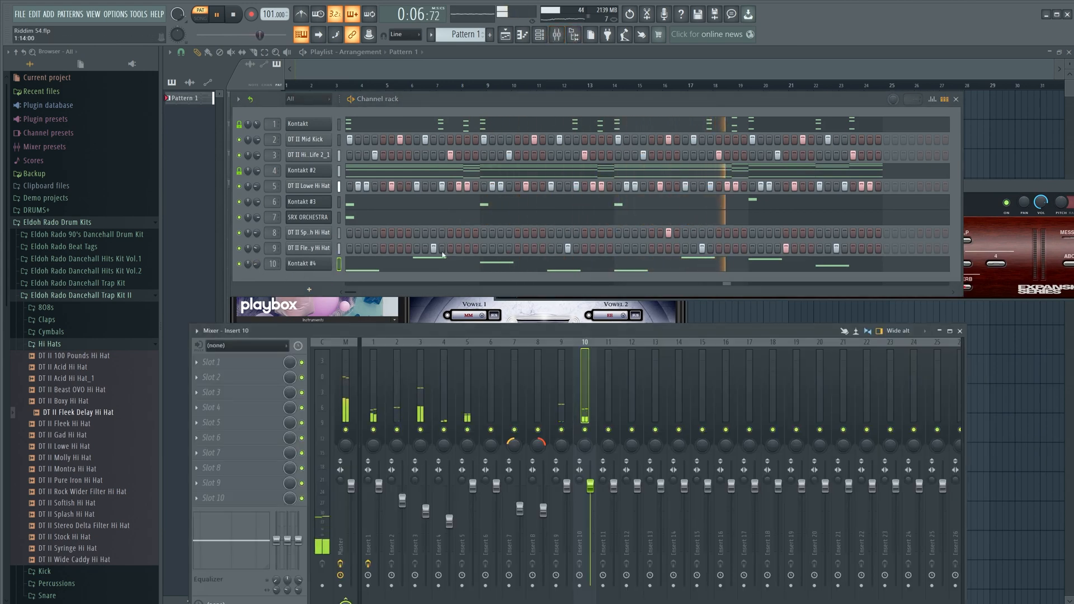
click(559, 37)
click(558, 35)
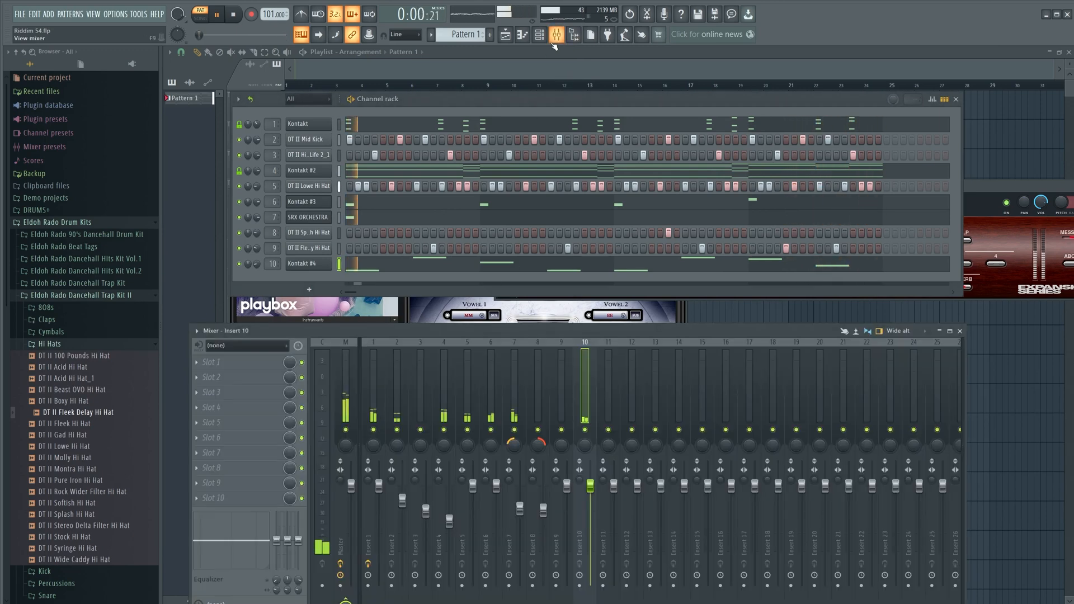
click(210, 392)
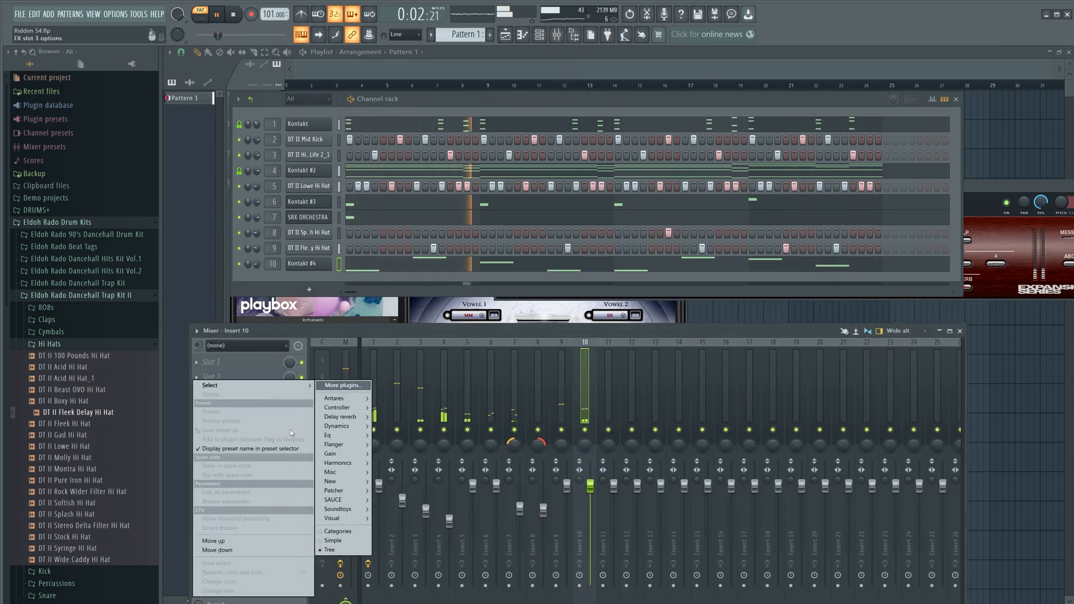
mouse_move(355, 420)
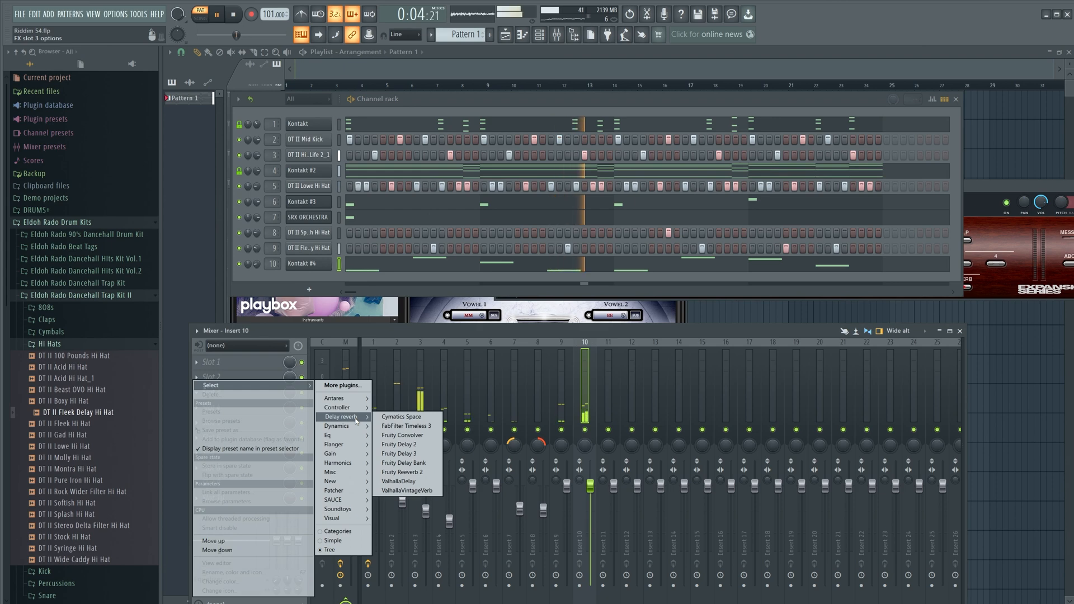
click(407, 491)
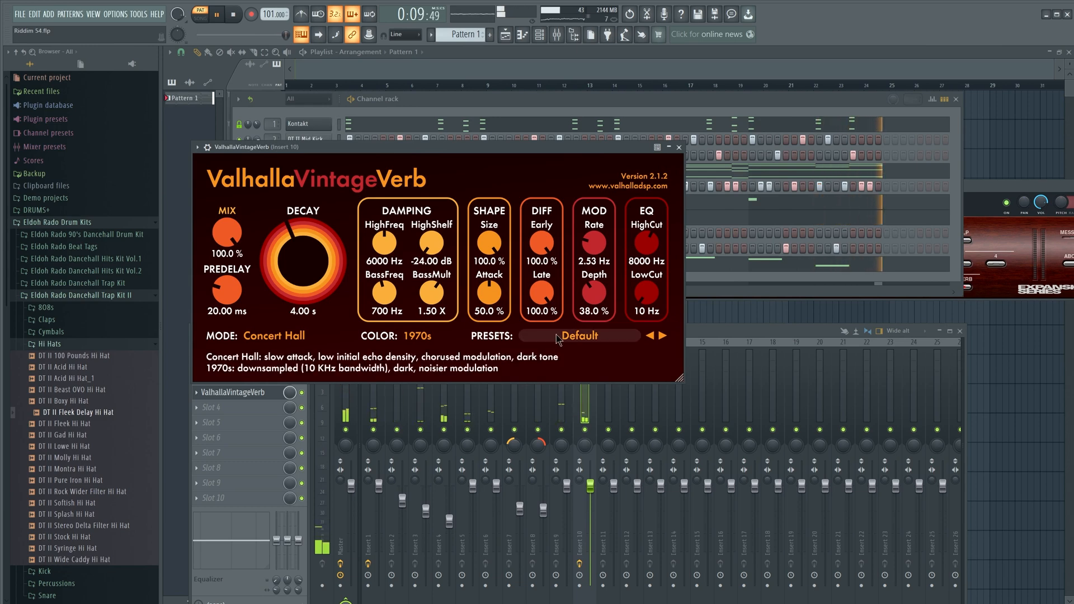
- Load the Rich Chamber preset from the Chambers category in ValhallaVintageVerb
click(579, 336)
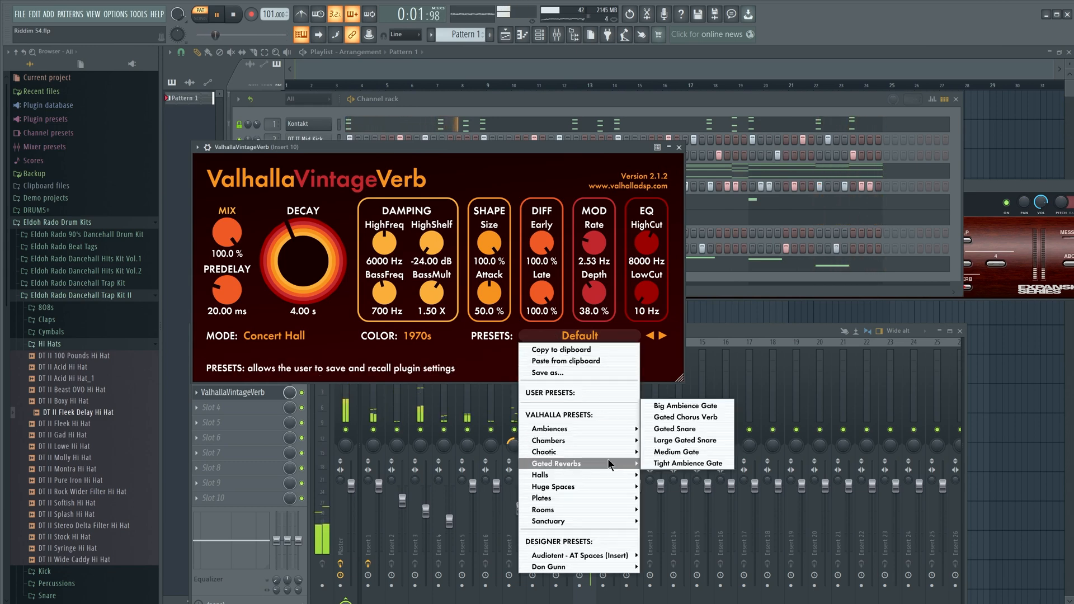
mouse_move(613, 440)
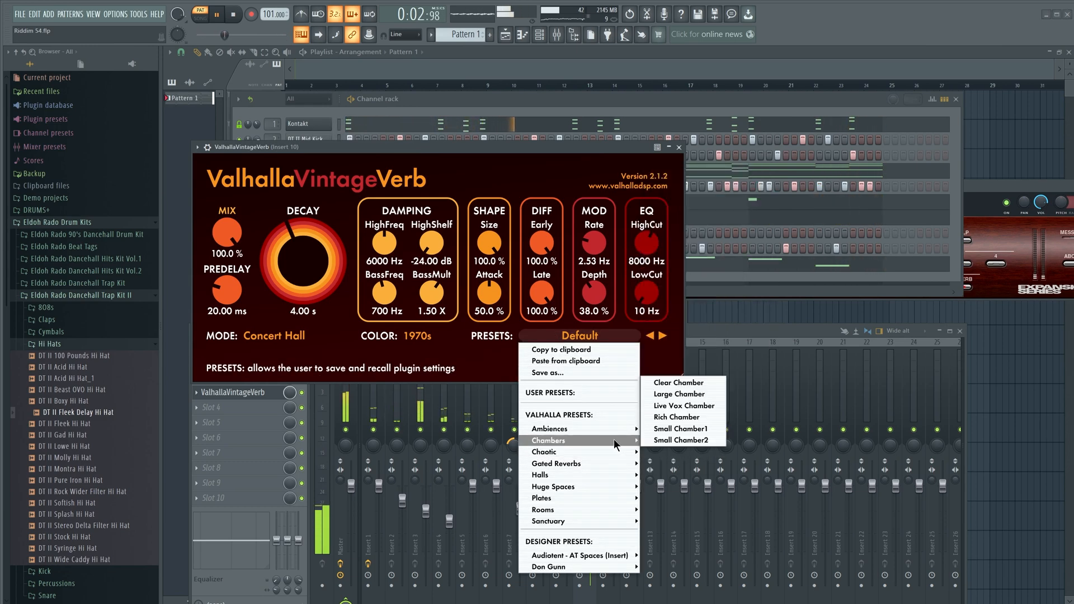
click(684, 417)
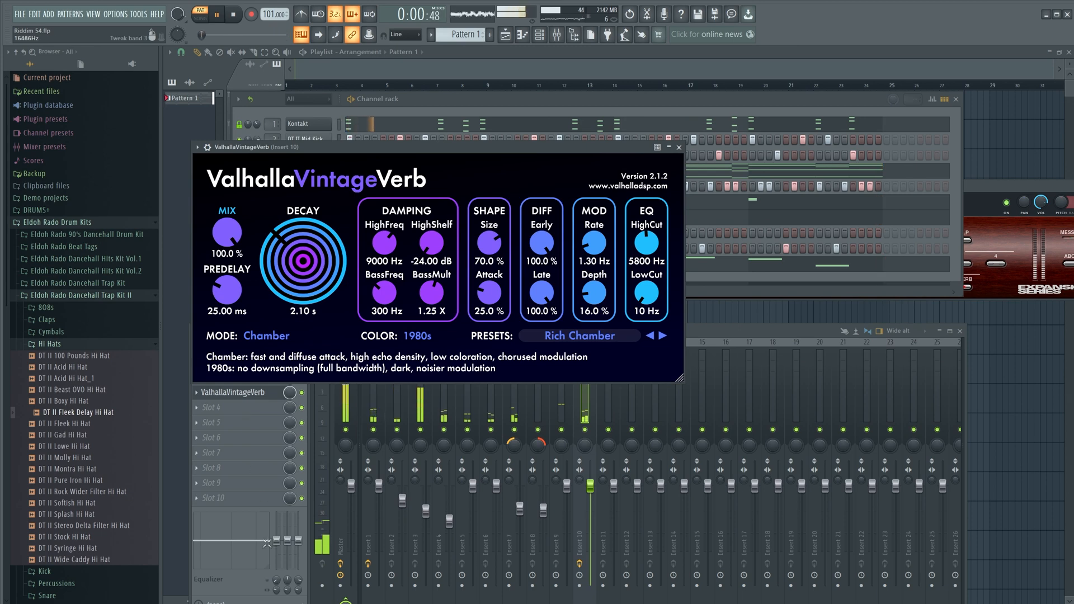
- Add Fruity Parametric EQ 2 to slot 4 of Insert 10, cut the highs with the band 7 high shelf, and close both effect windows
click(249, 418)
mouse_move(349, 439)
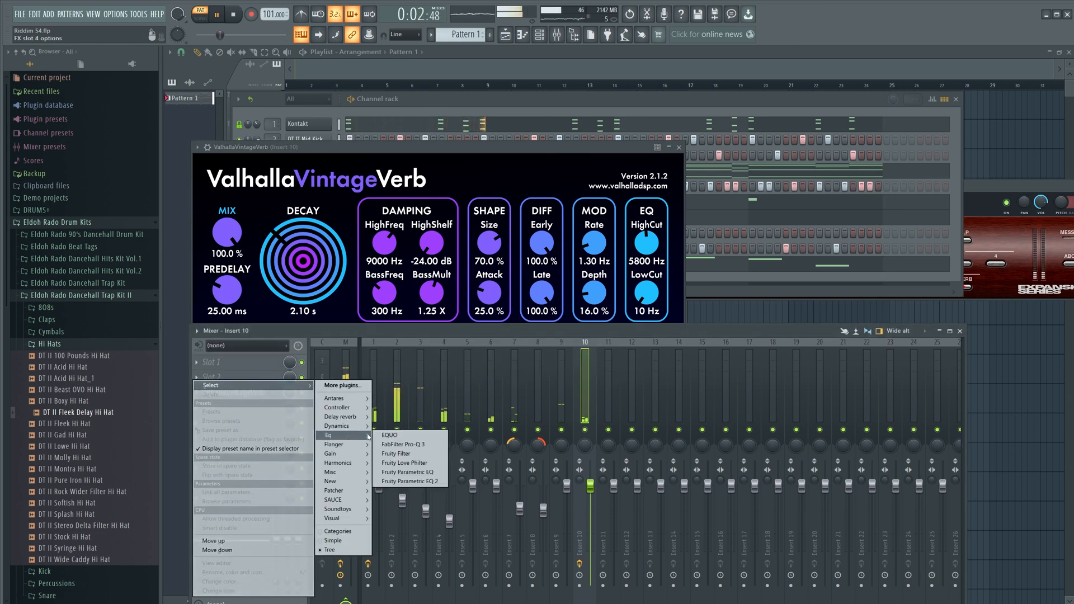
click(440, 482)
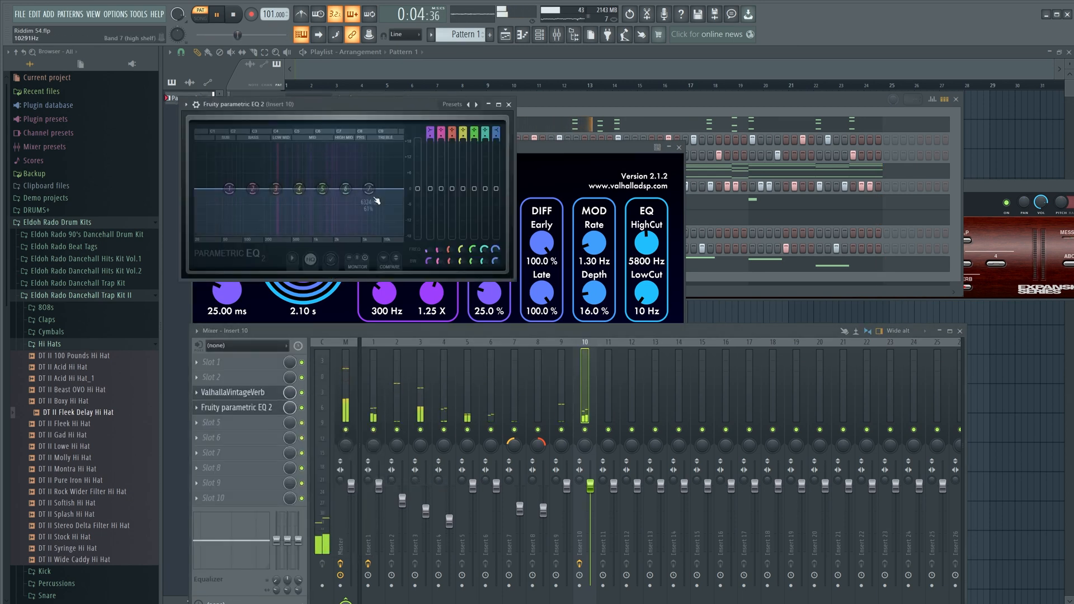
drag(369, 189, 350, 228)
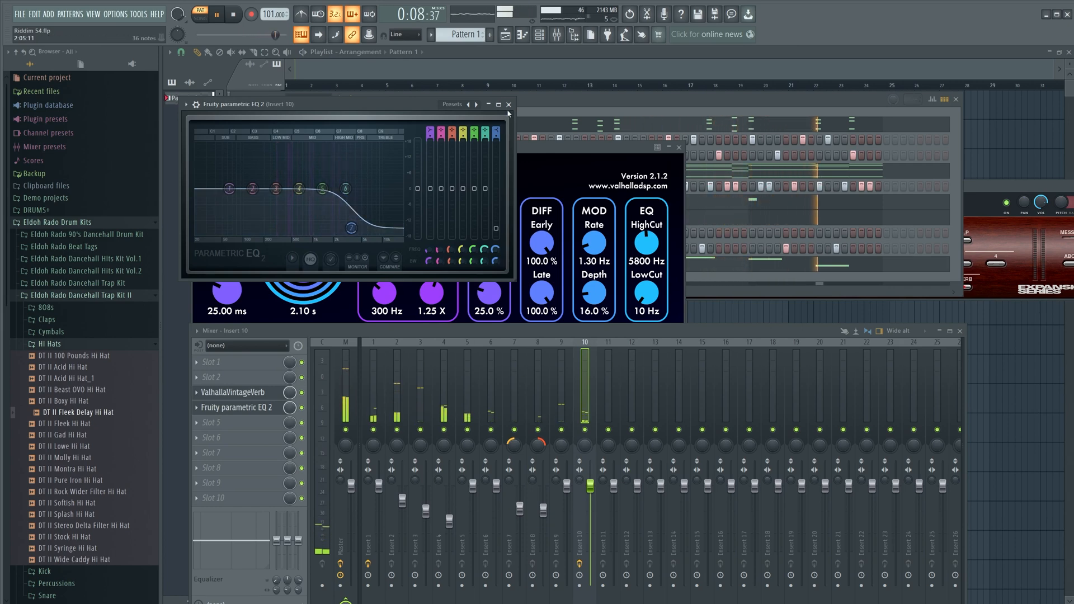
click(509, 105)
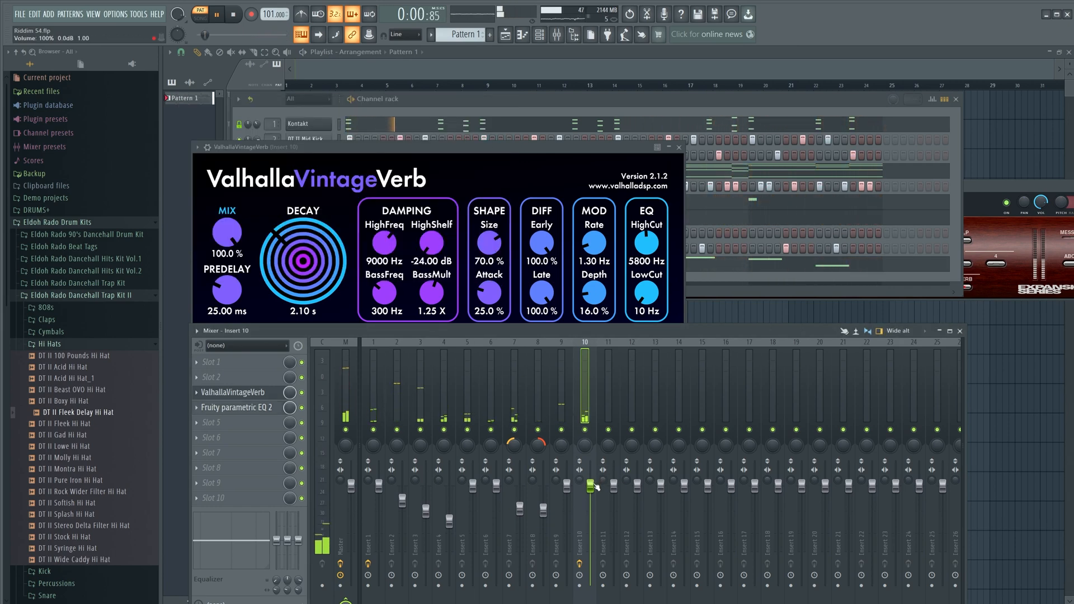
click(679, 148)
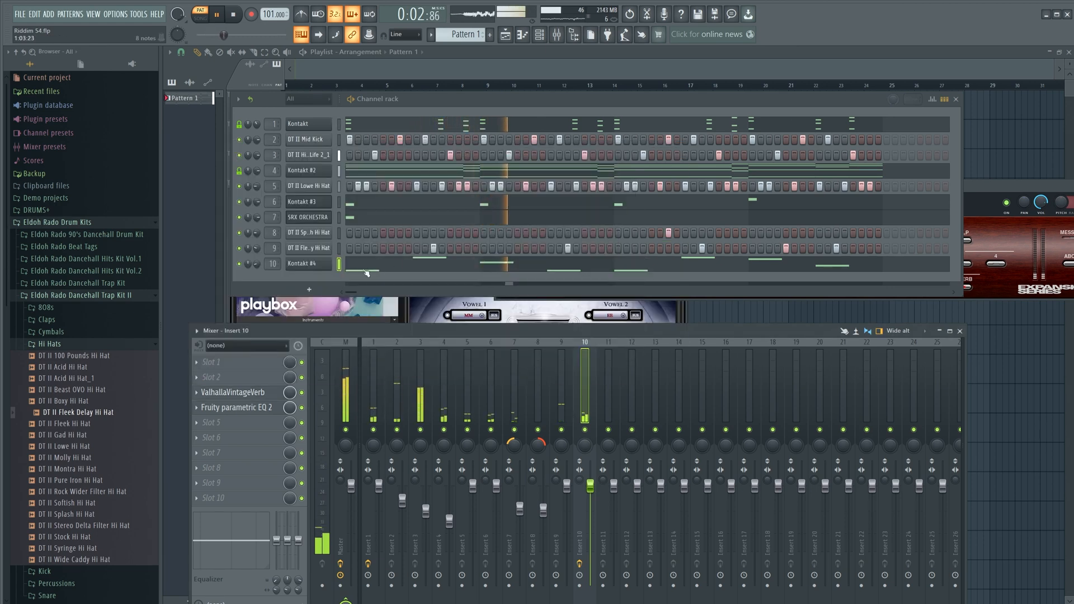
- Try lengthening all Kontakt #4 notes to two beats each while listening, and undo the resize
right_click(366, 273)
click(350, 264)
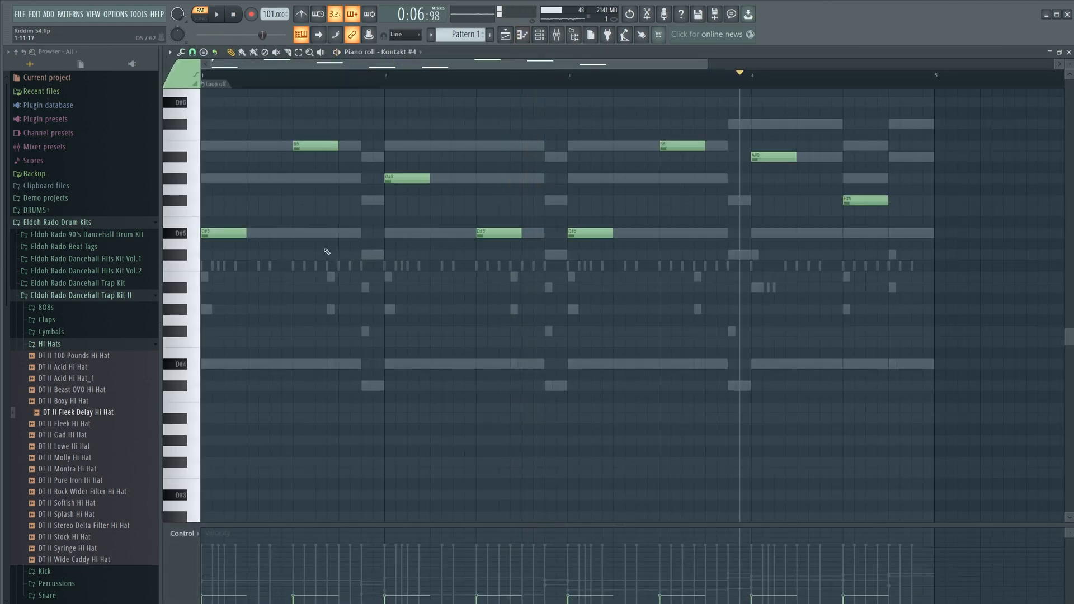
key(ctrl+a)
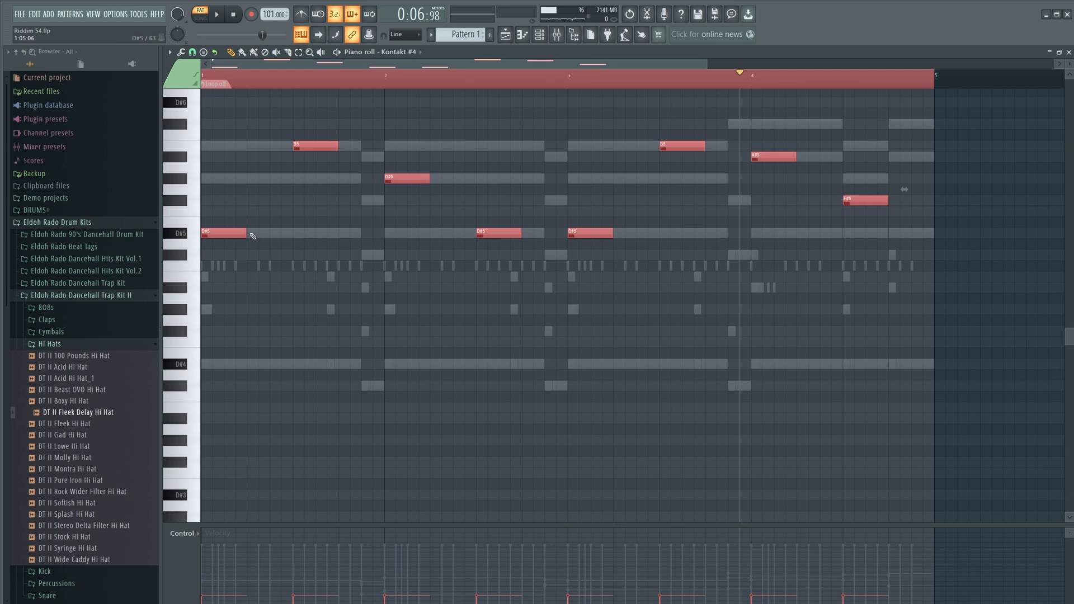
key(space)
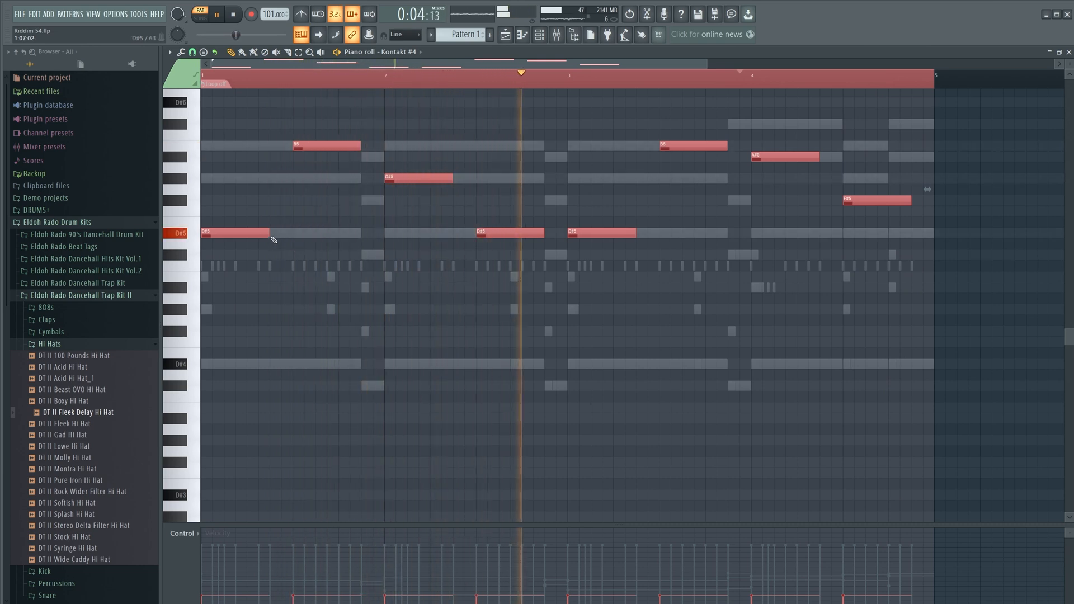
key(space)
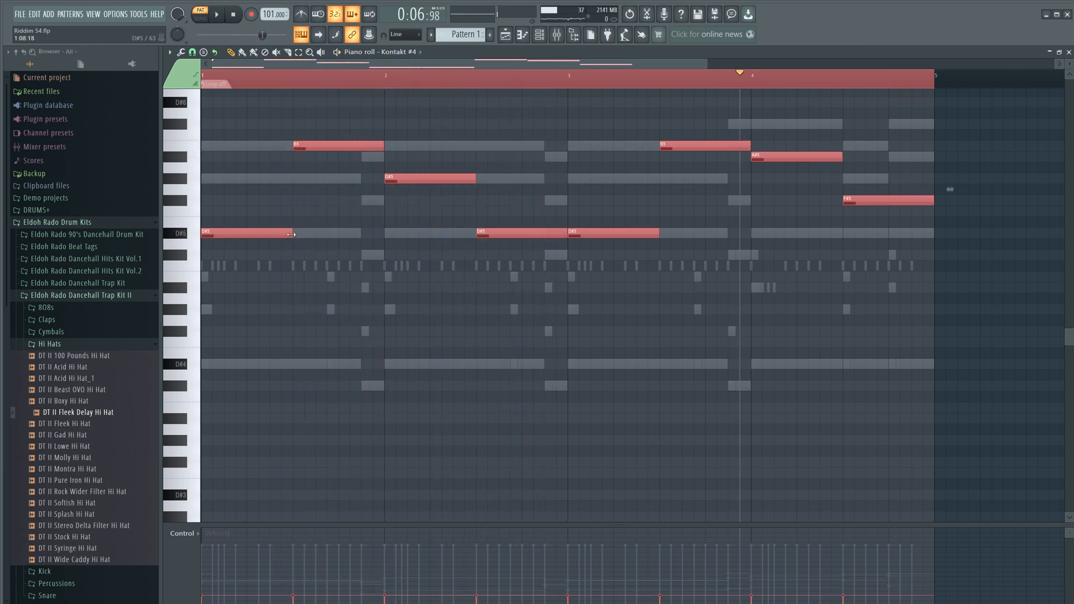
key(space)
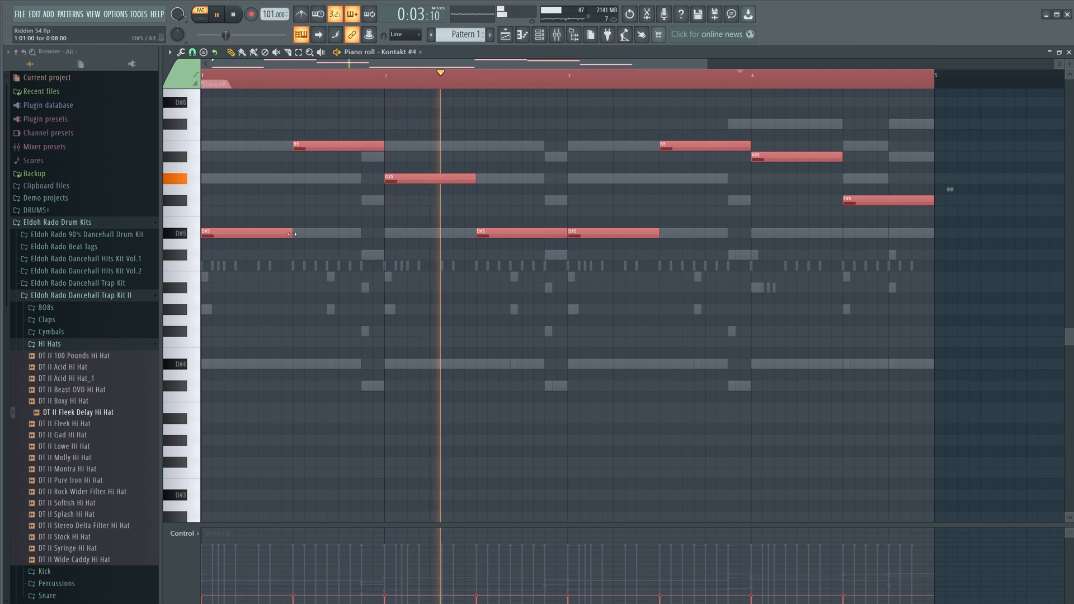
key(space)
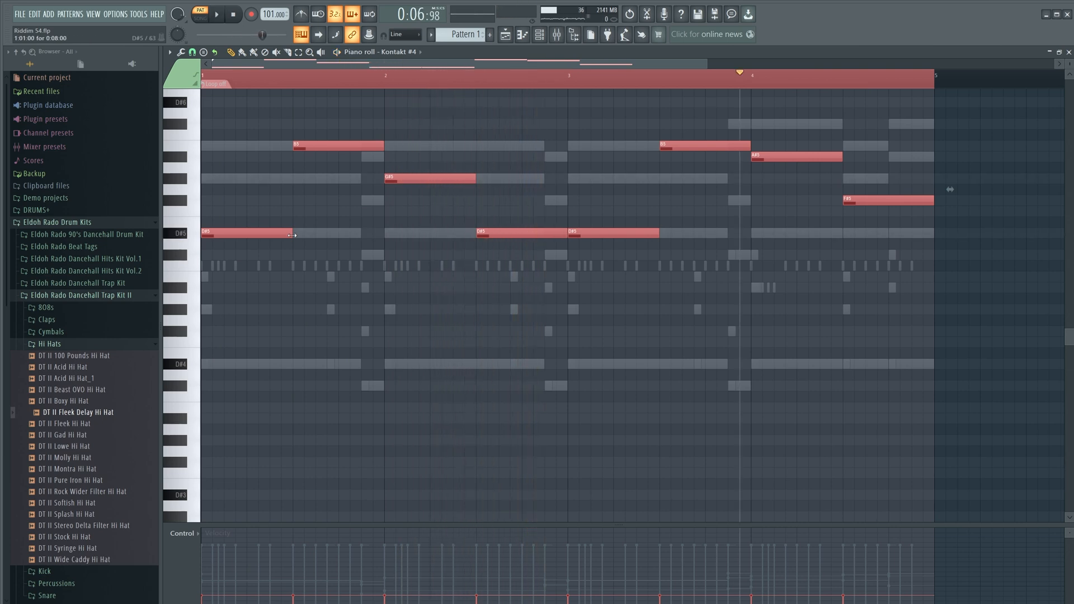
key(ctrl+z)
key(ctrl+z)
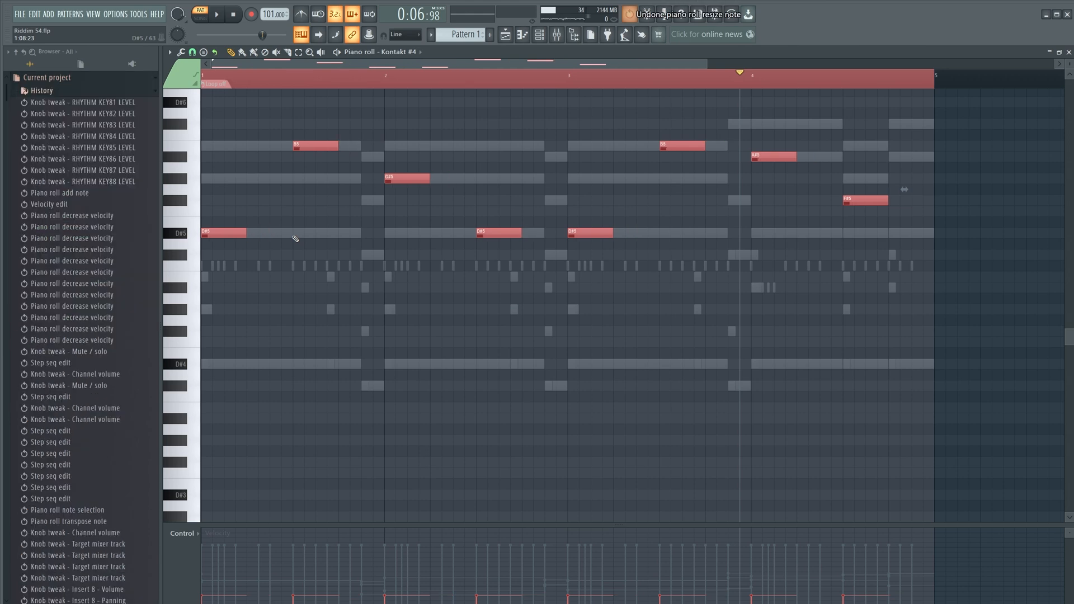
- Play the pattern, and close the piano roll and the SRX ORCHESTRA window
key(space)
click(1069, 52)
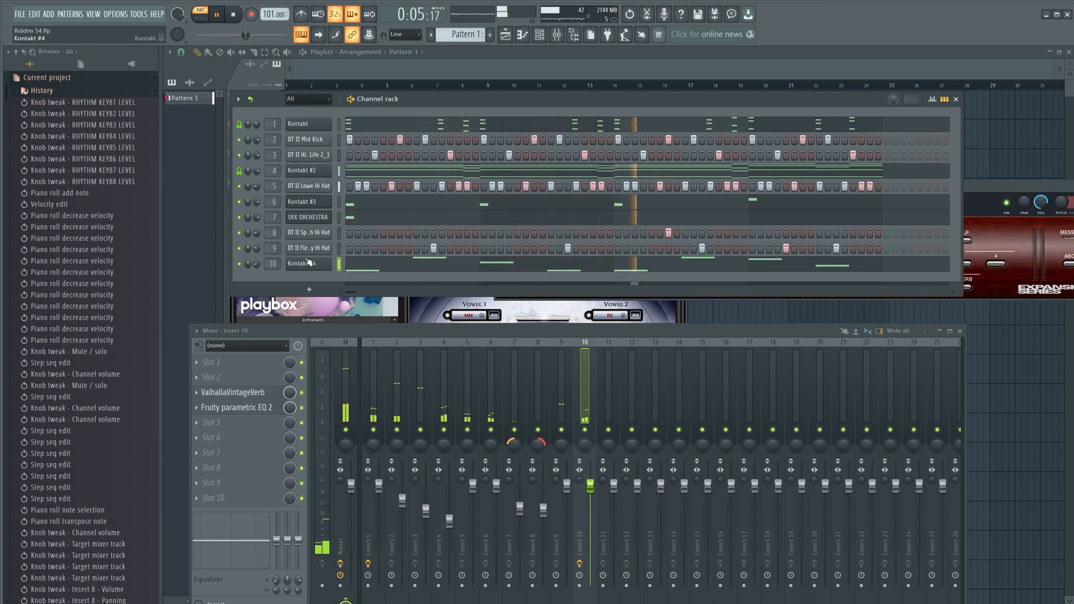
click(974, 197)
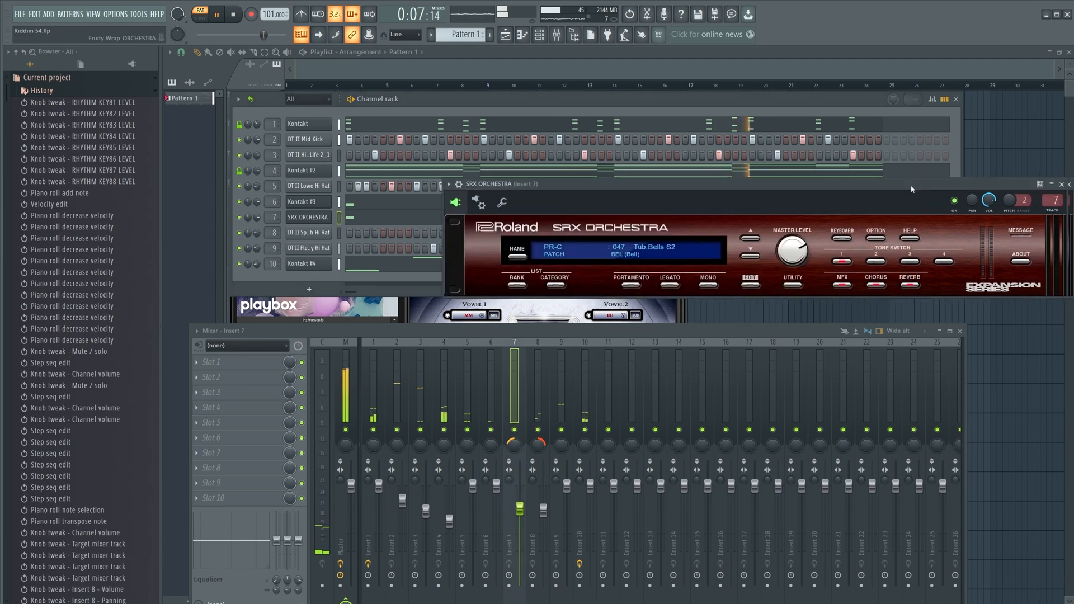
click(952, 201)
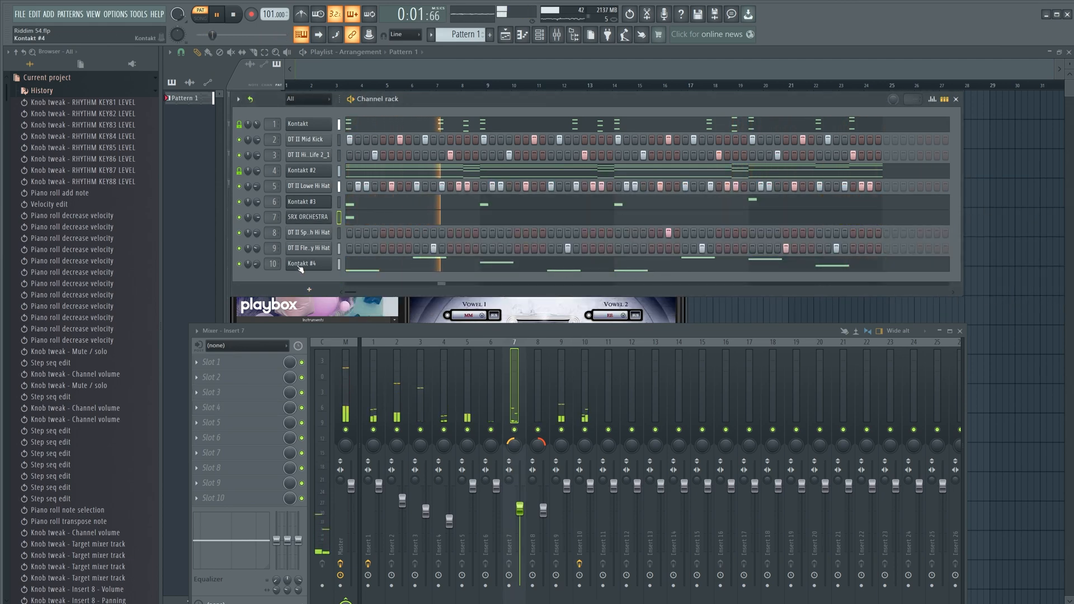
- Lower Insert 9's volume and pan it 29% right, and pan Insert 6 21% left in the mixer
click(567, 486)
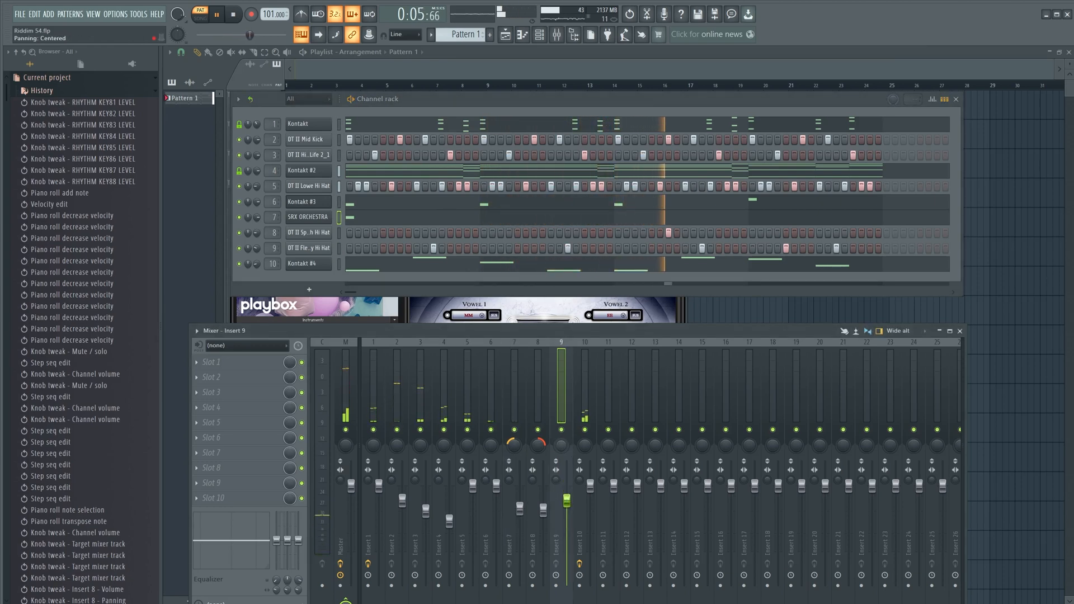
drag(562, 445, 571, 447)
scroll(565, 450, up, 2)
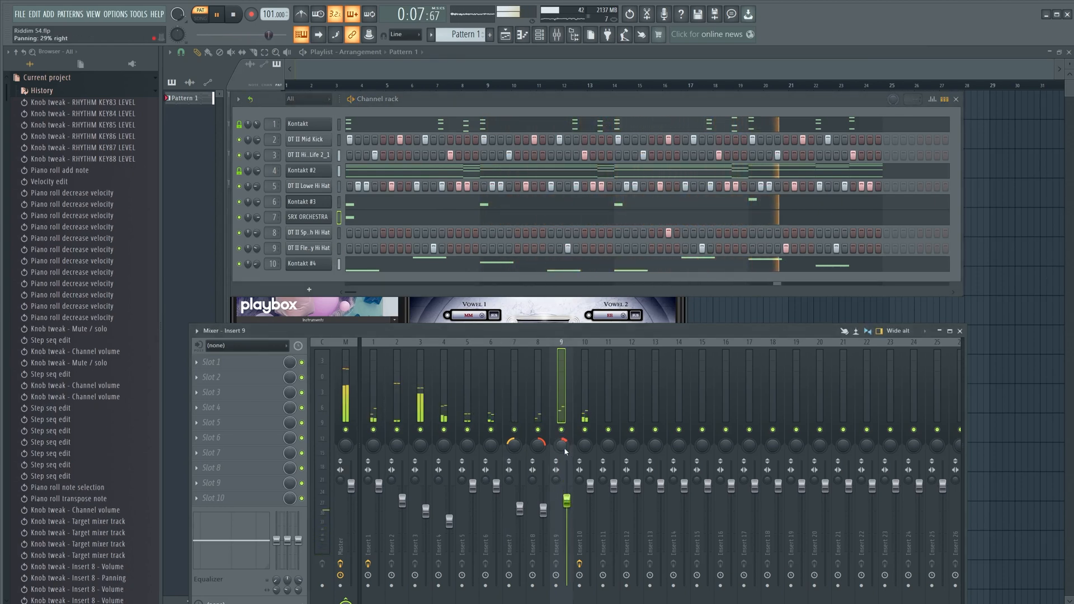
drag(490, 445, 491, 451)
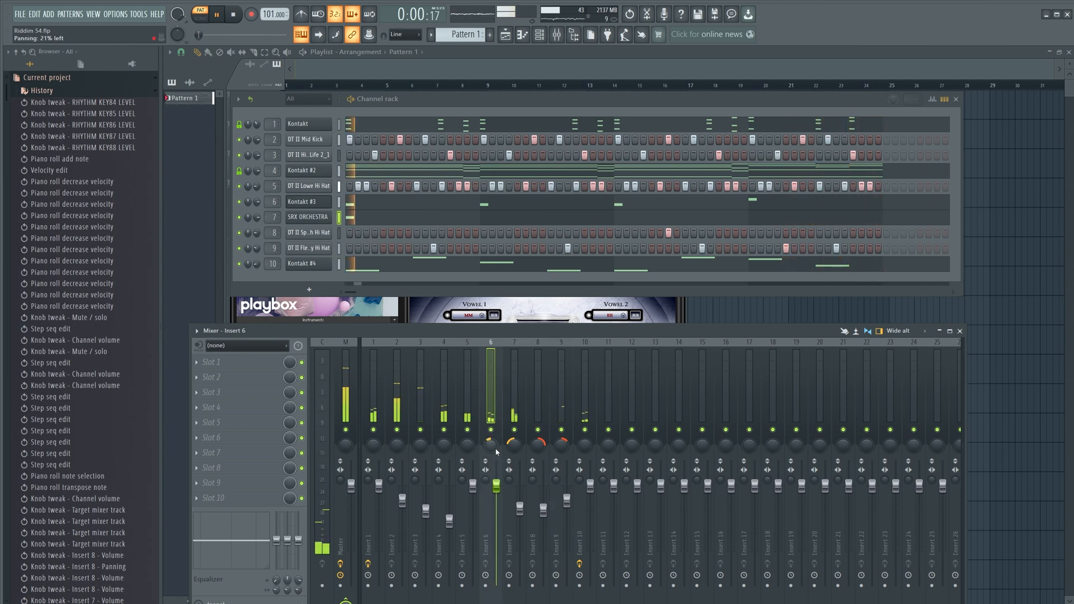
click(960, 331)
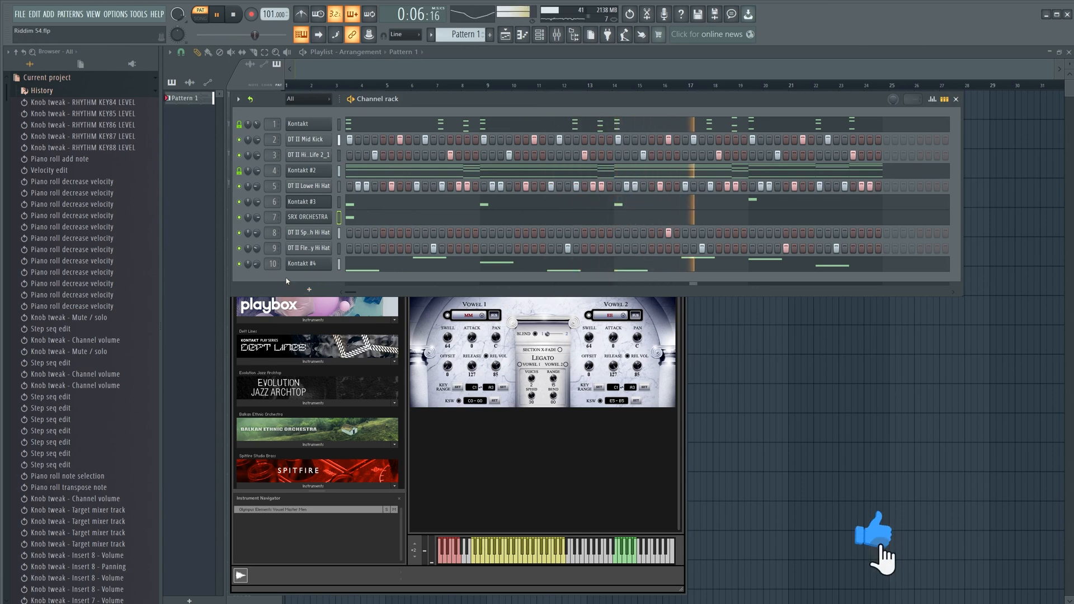
- Reopen the mixer, lower Insert 10's volume slightly, and close the mixer again
click(556, 34)
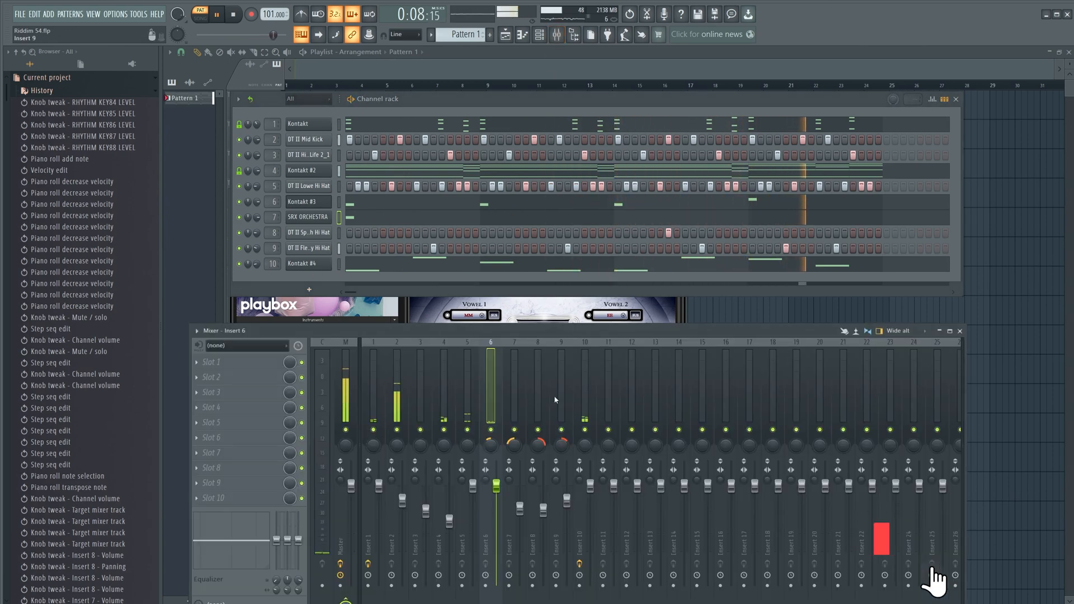
drag(590, 485, 590, 498)
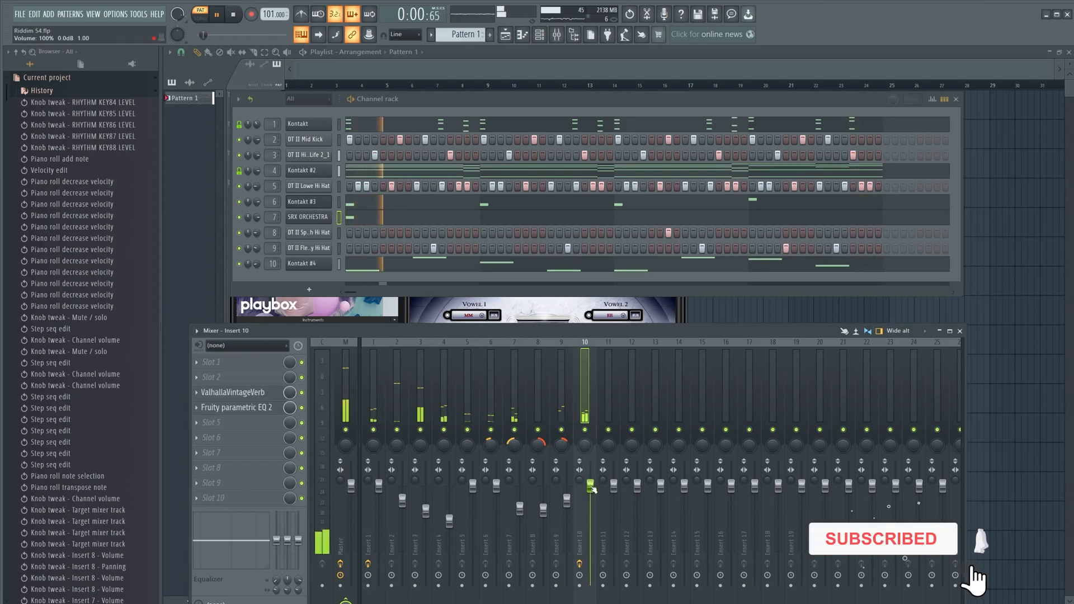
click(960, 331)
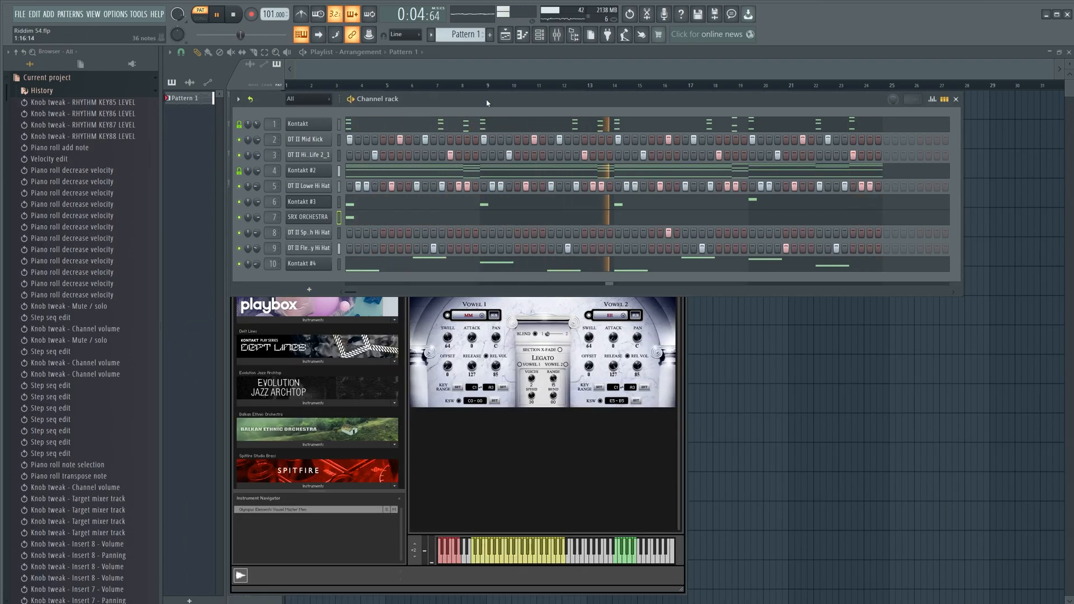
- Close the Kontakt #3 instrument window and reposition the channel rack over the playlist
drag(487, 102, 632, 125)
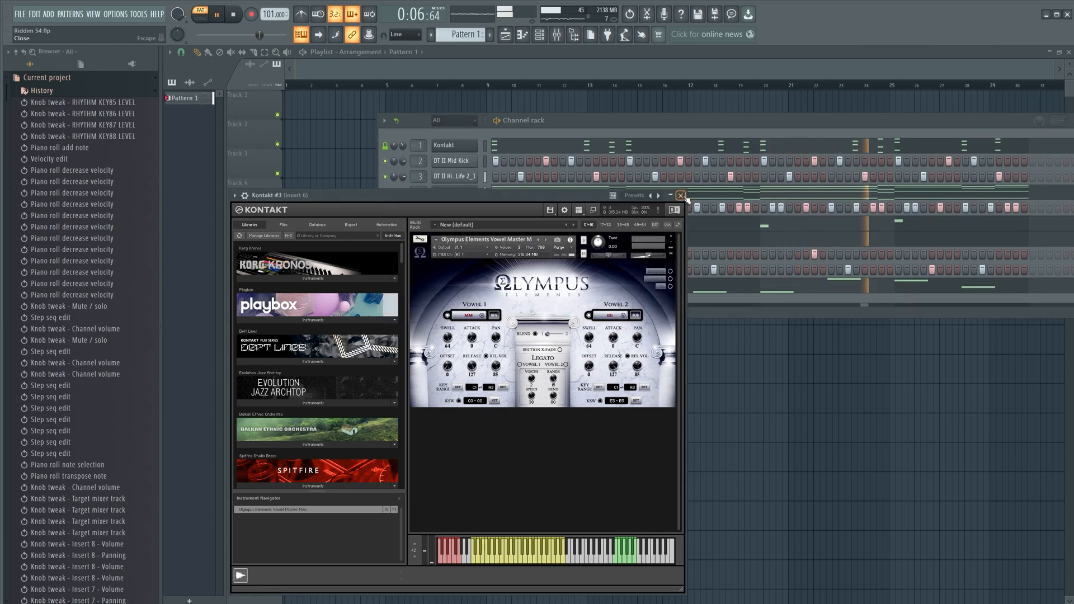
click(680, 195)
drag(731, 120, 642, 124)
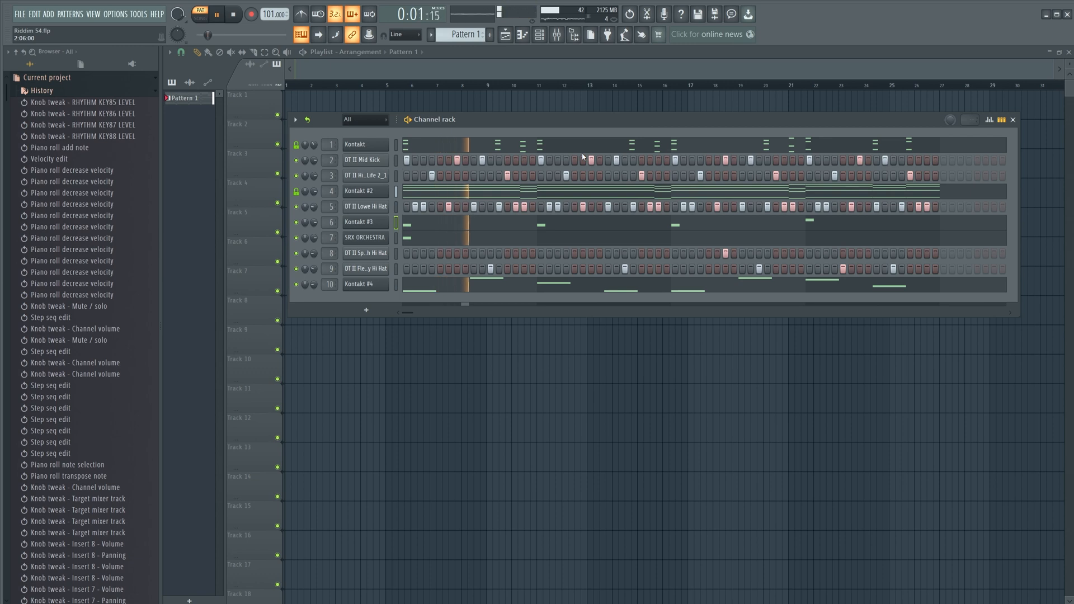
- Add an Xpand!2 channel from the Air Music plugins and load its Multitrack Arpeggios preset 07 Six Finger Cue 3
click(366, 310)
mouse_move(378, 274)
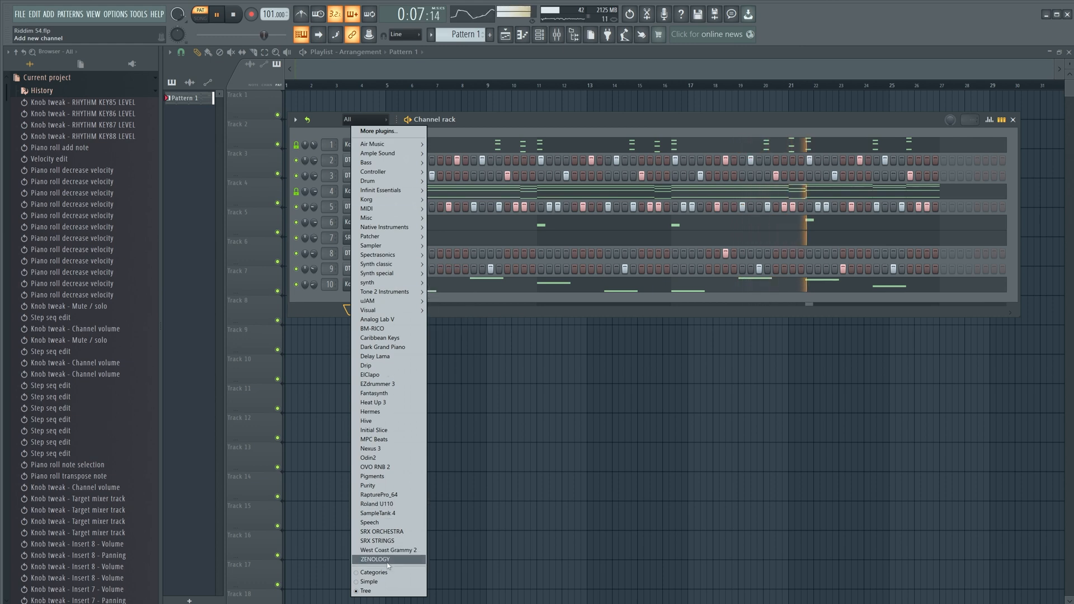
mouse_move(392, 145)
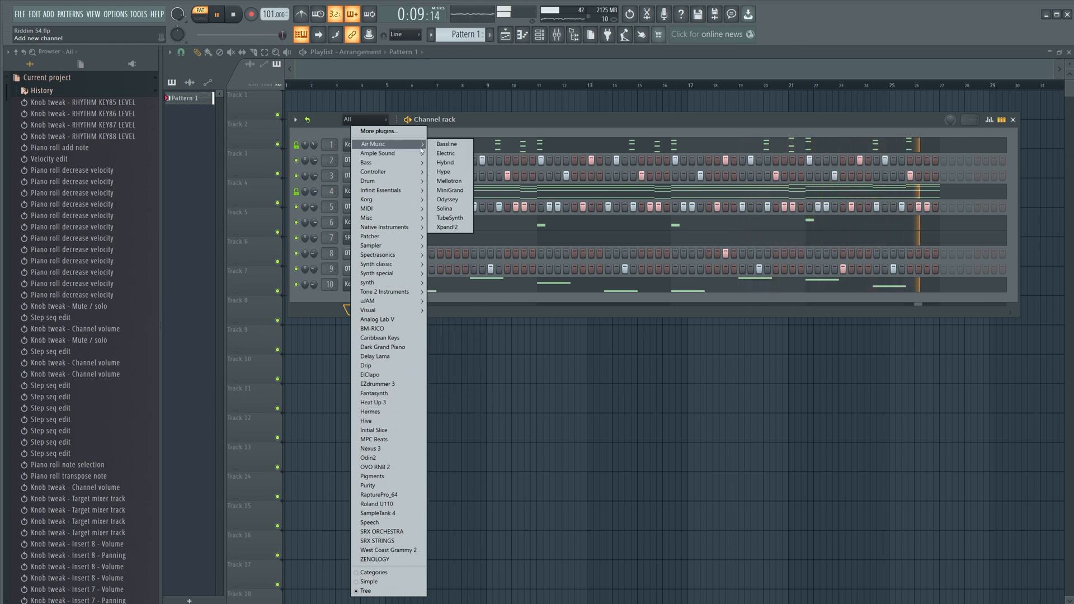
click(456, 227)
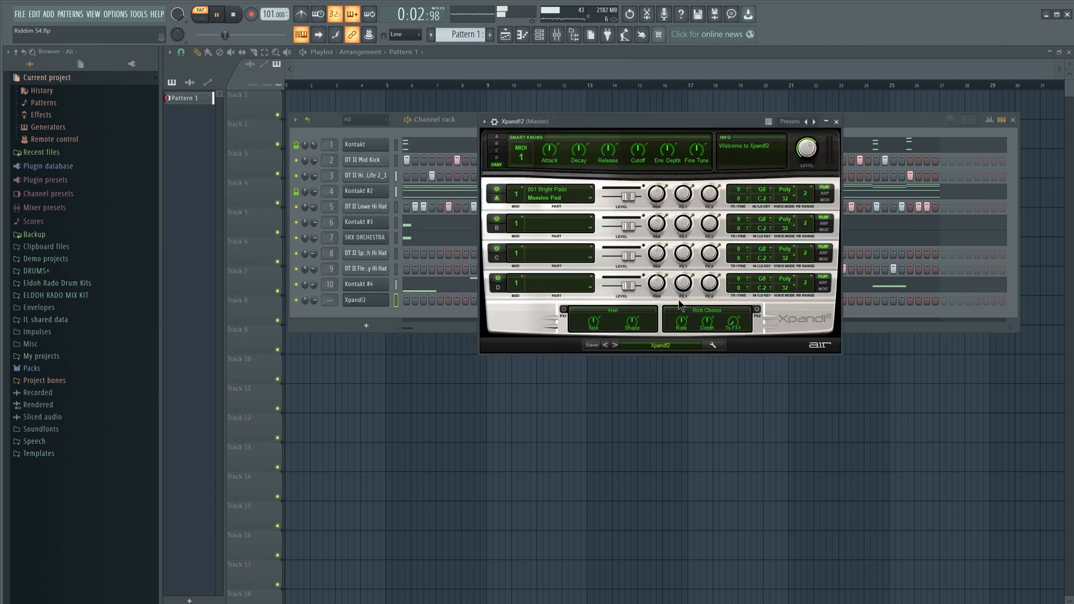
click(660, 346)
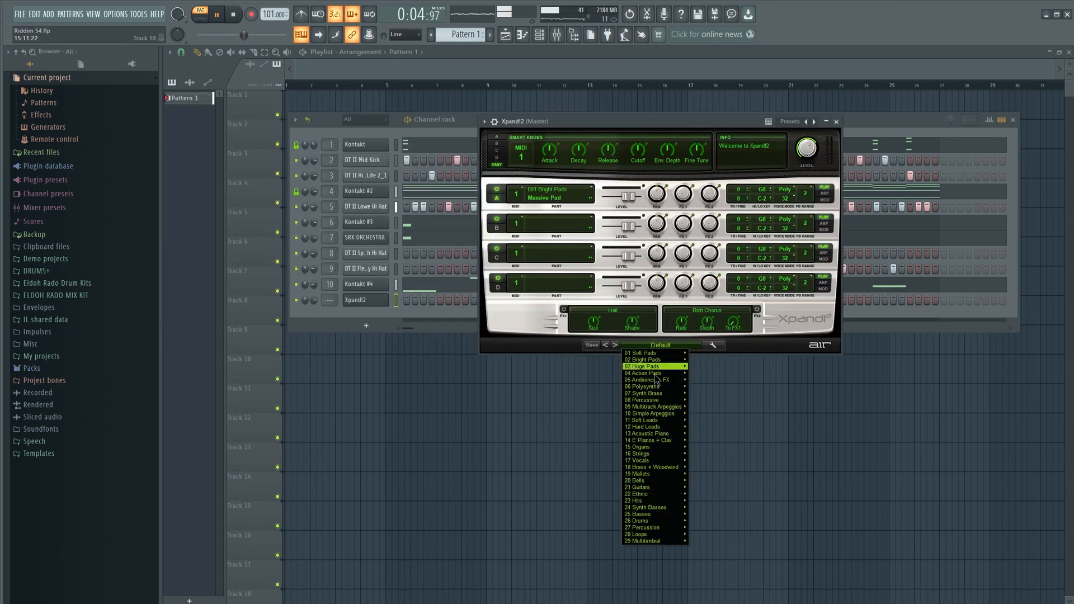
mouse_move(658, 407)
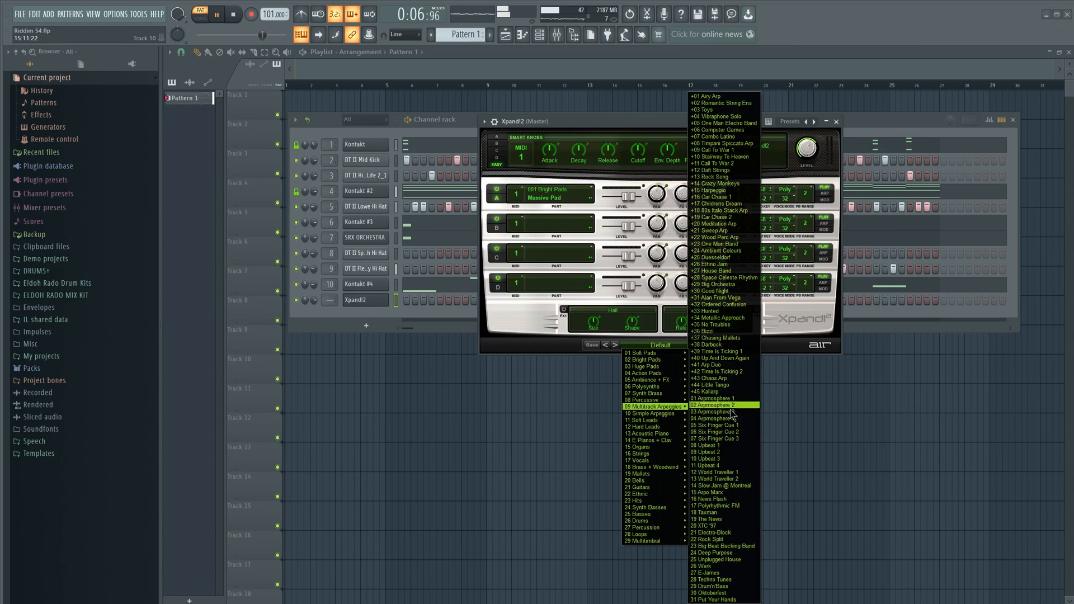
click(717, 439)
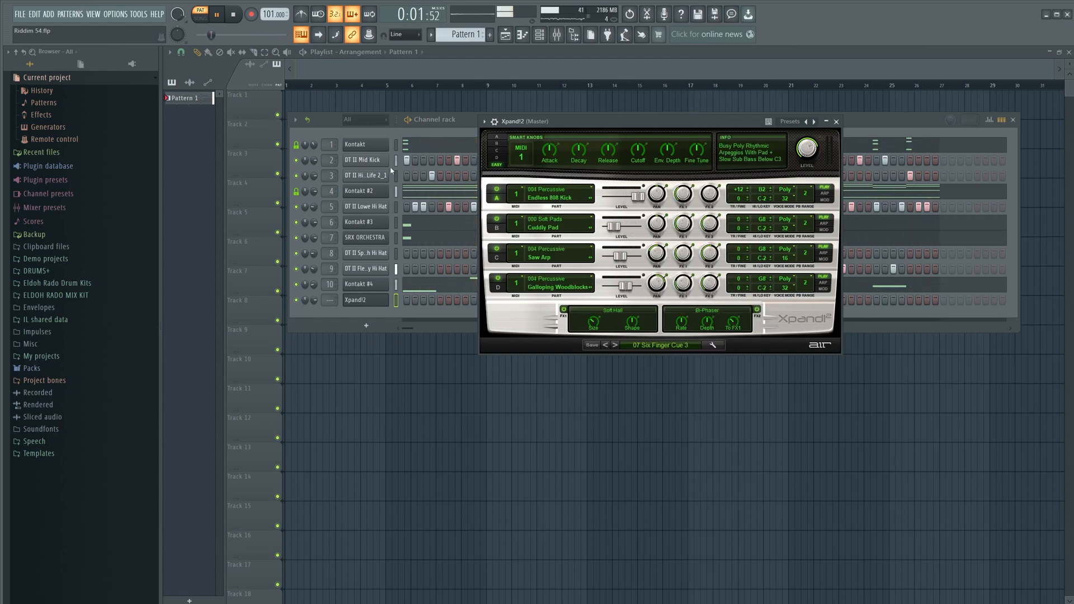
- Copy the notes of the first Kontakt channel into the Xpand!2 channel and solo Xpand!2
right_click(379, 149)
click(516, 159)
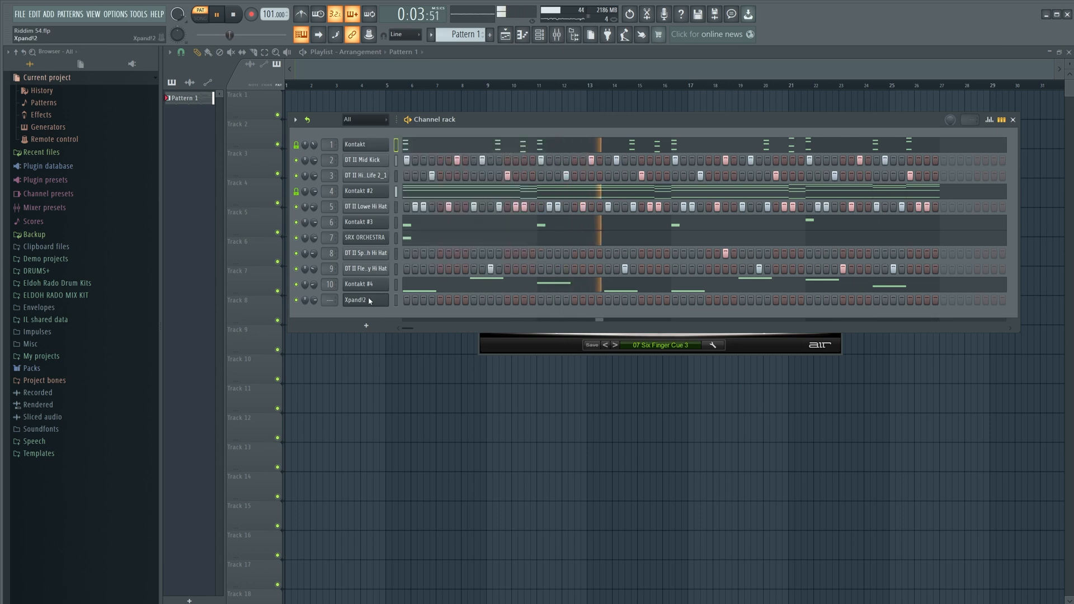
right_click(369, 301)
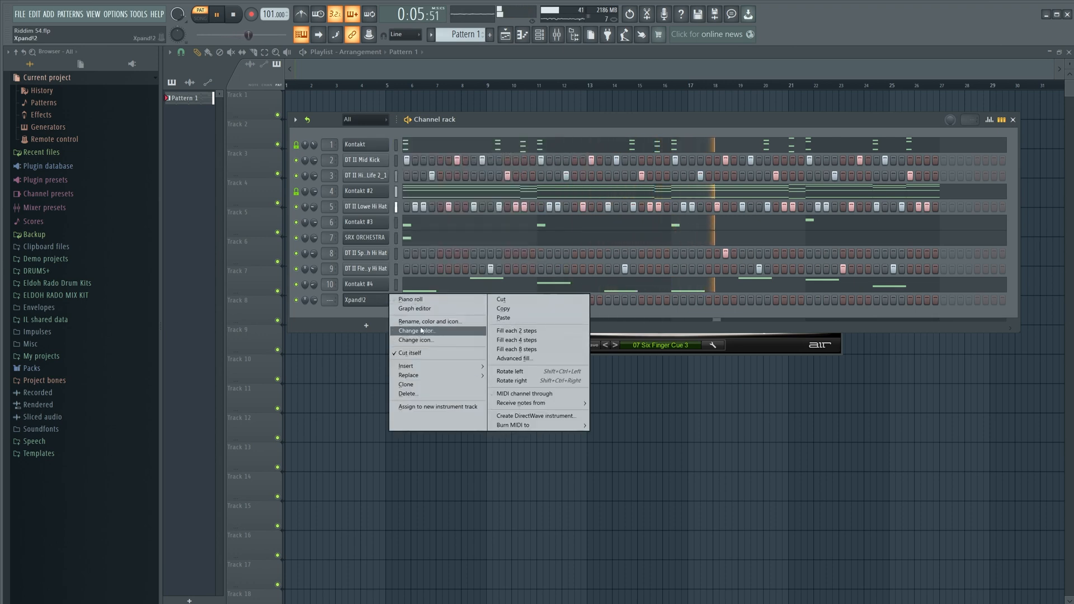
click(518, 318)
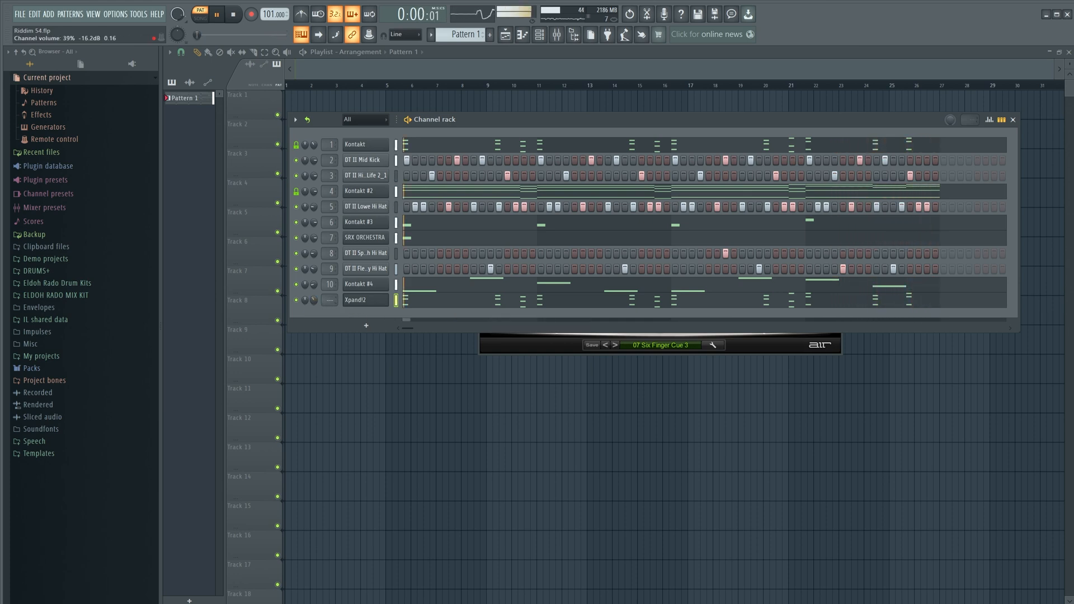
right_click(297, 302)
click(321, 306)
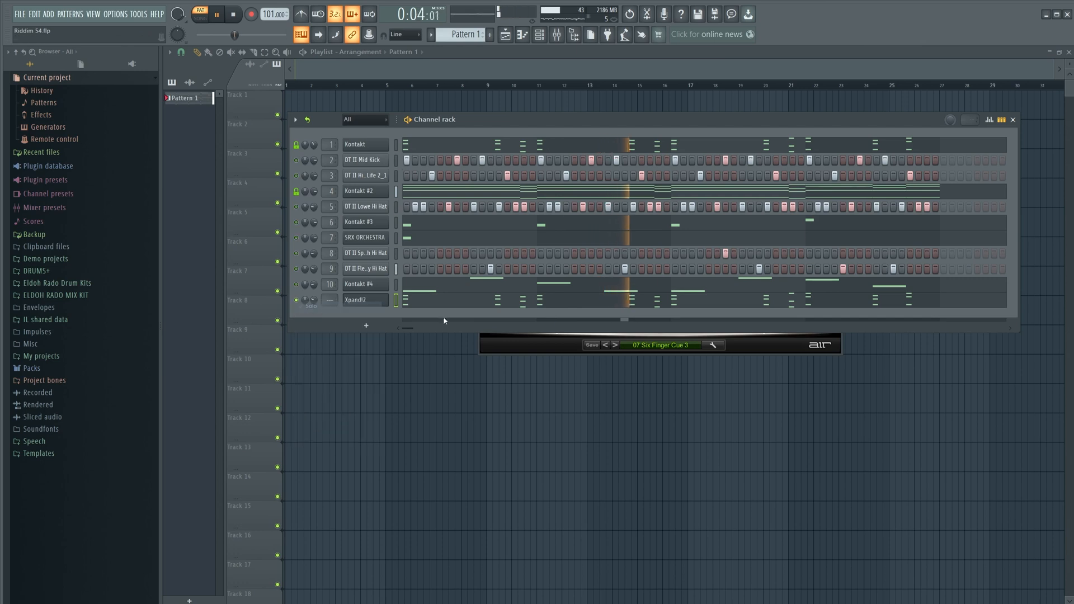
- Audition the following Xpand!2 arpeggio presets during playback and settle on 19 The News
click(616, 345)
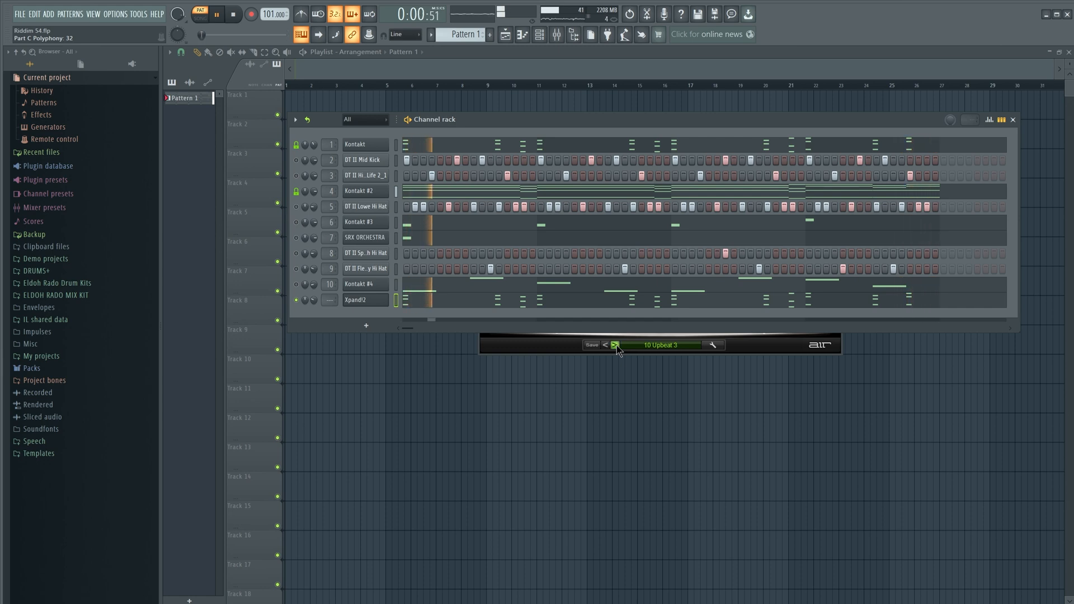
click(616, 345)
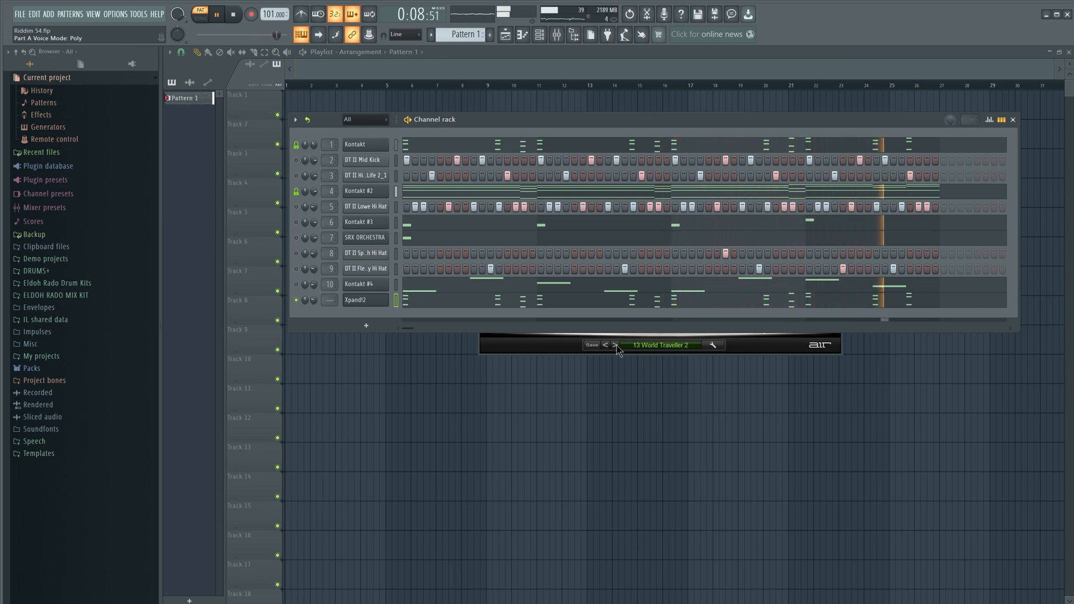
click(615, 346)
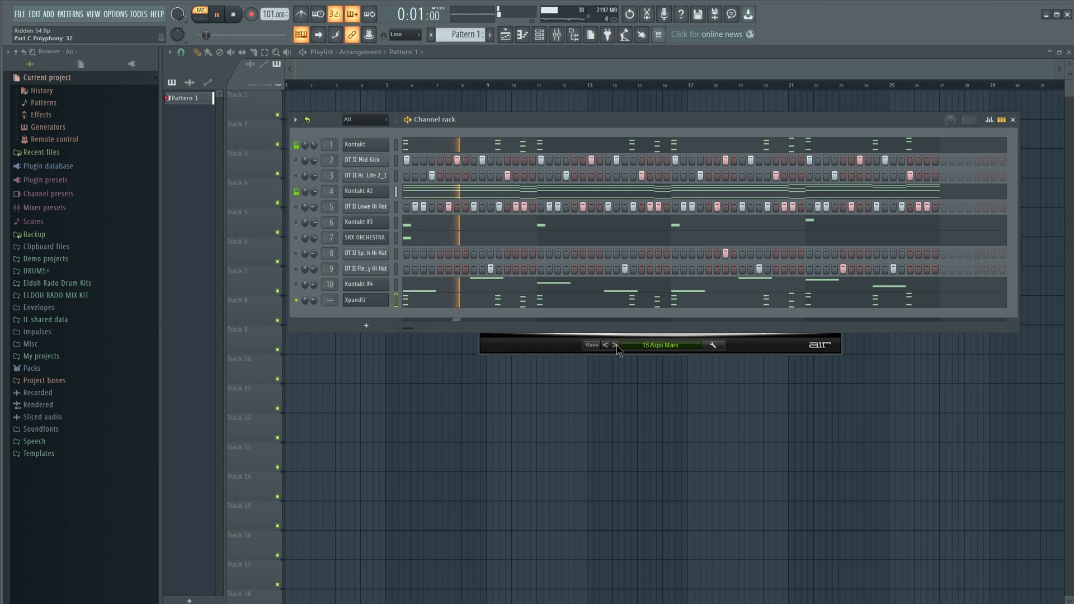
click(615, 345)
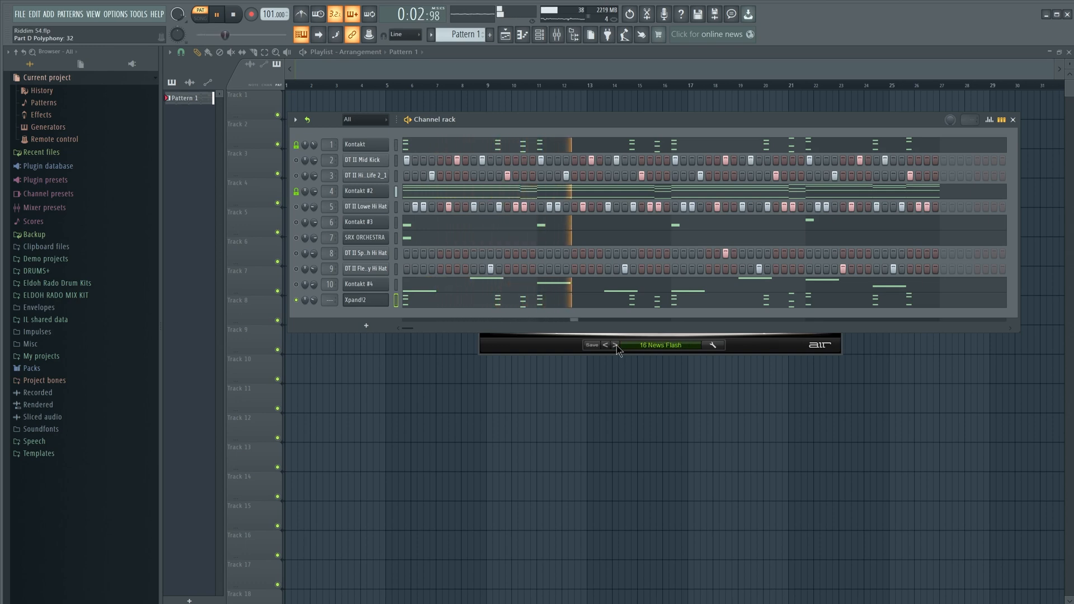
click(615, 346)
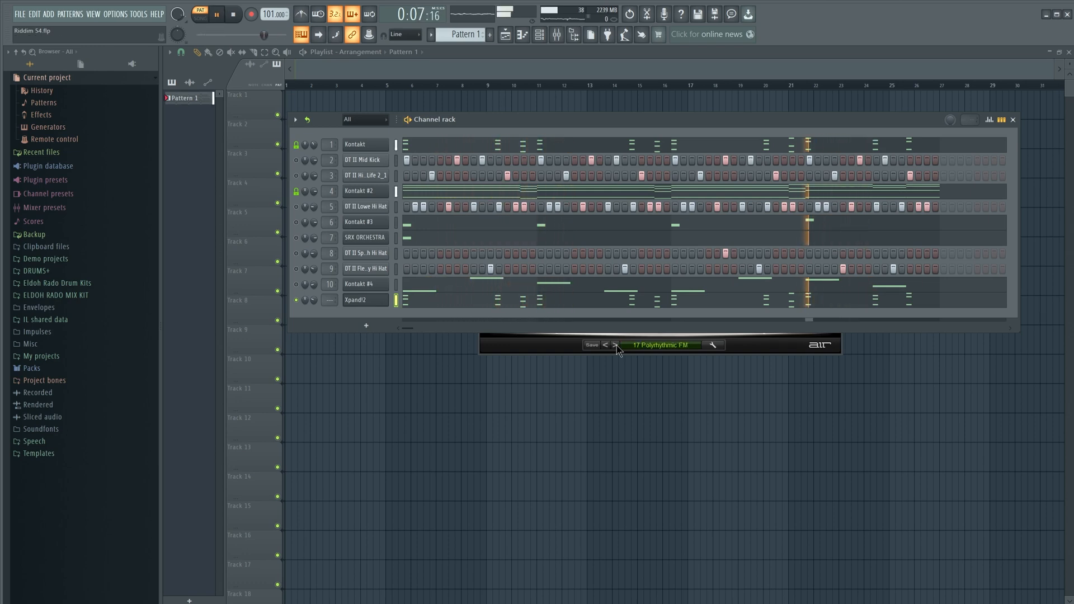
click(616, 345)
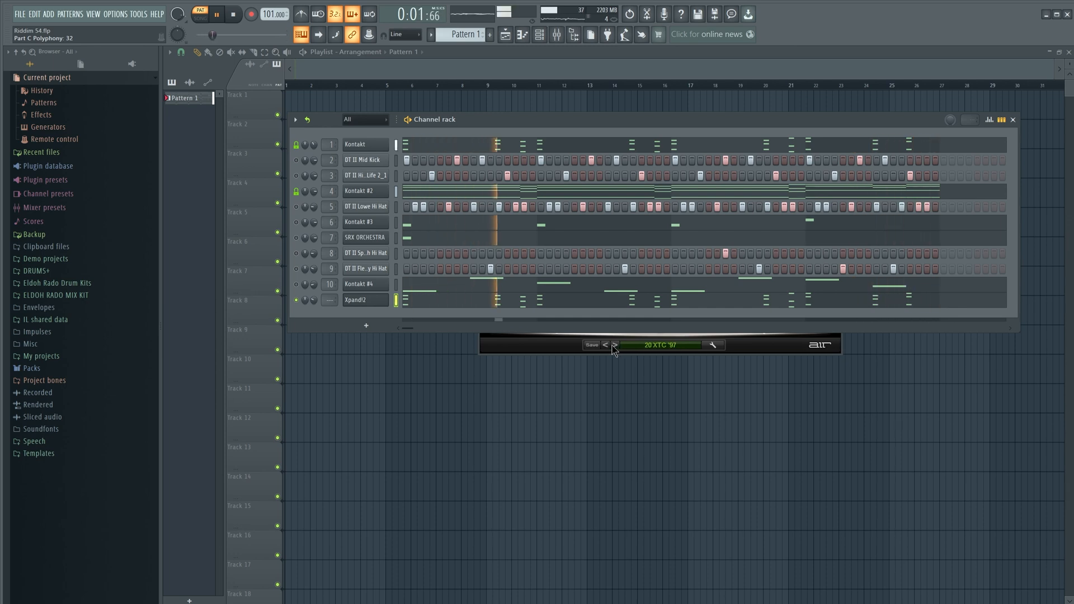
- In the Xpand!2 piano roll, shift all notes three steps later so the first chord starts at 1:04:00, and audition the result
right_click(378, 302)
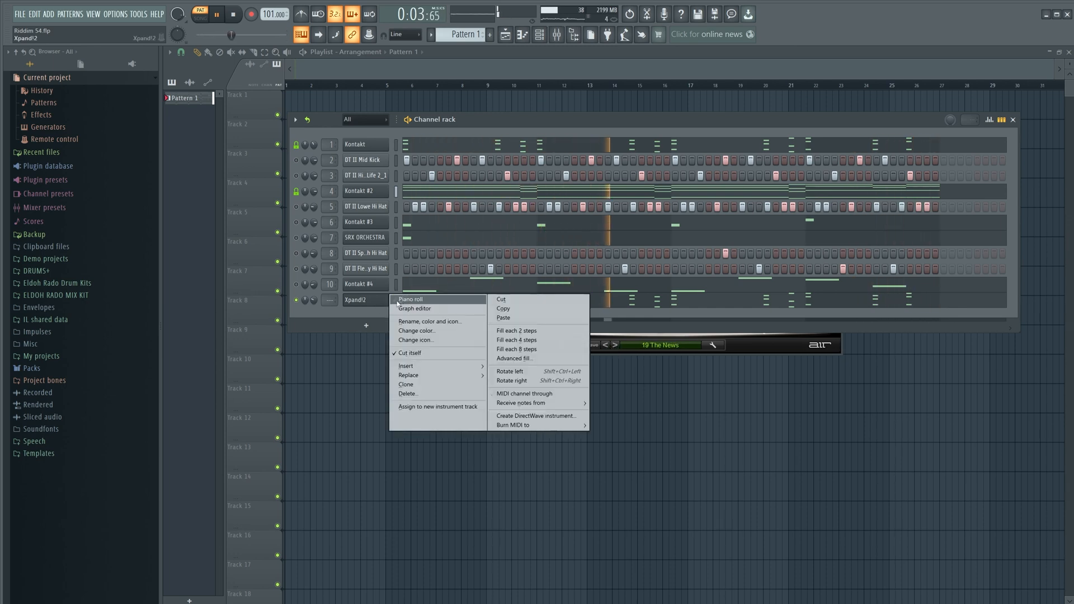
click(405, 300)
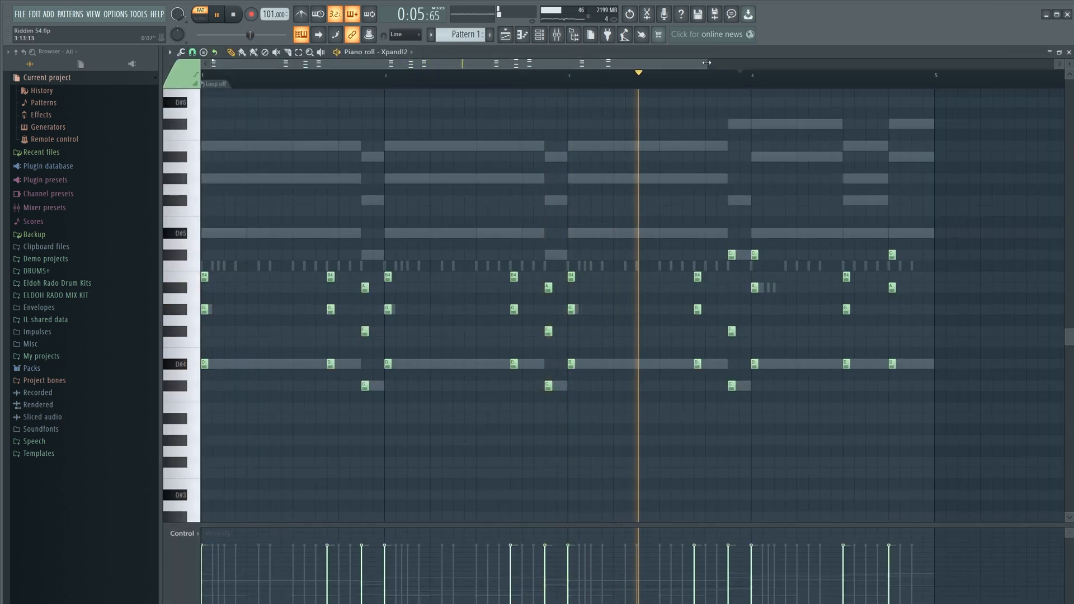
ctrl+scroll(549, 99, up, 2)
key(ctrl+a)
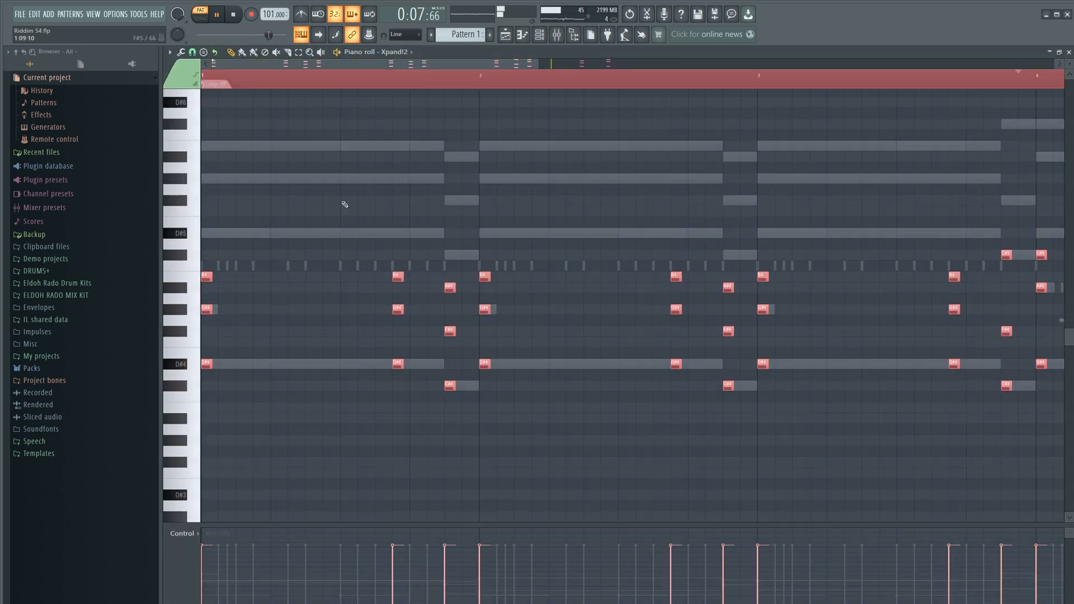
key(space)
drag(206, 276, 258, 276)
key(space)
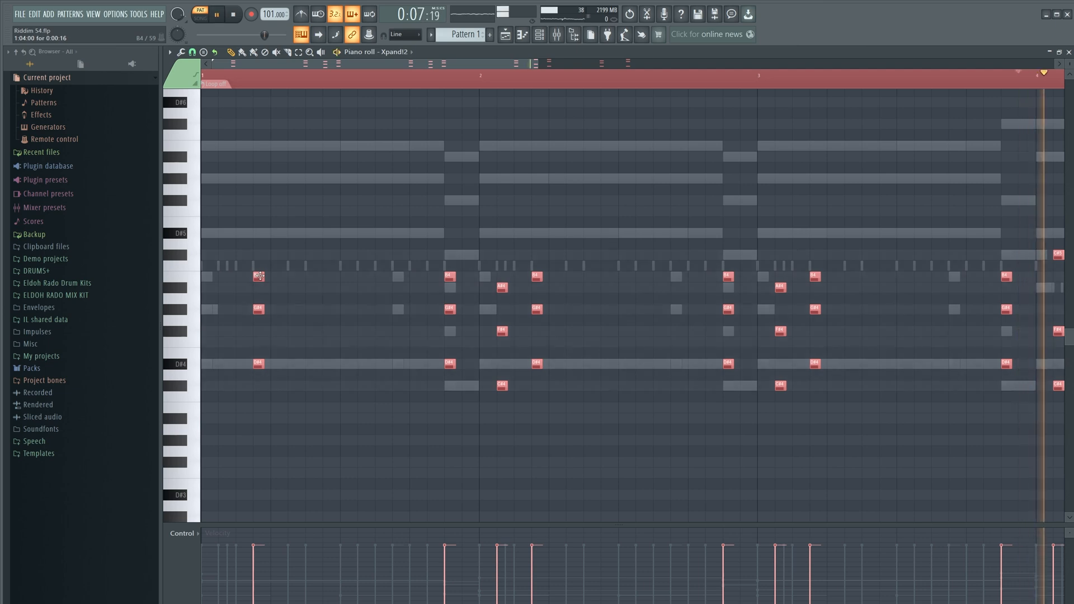
key(space)
key(space)
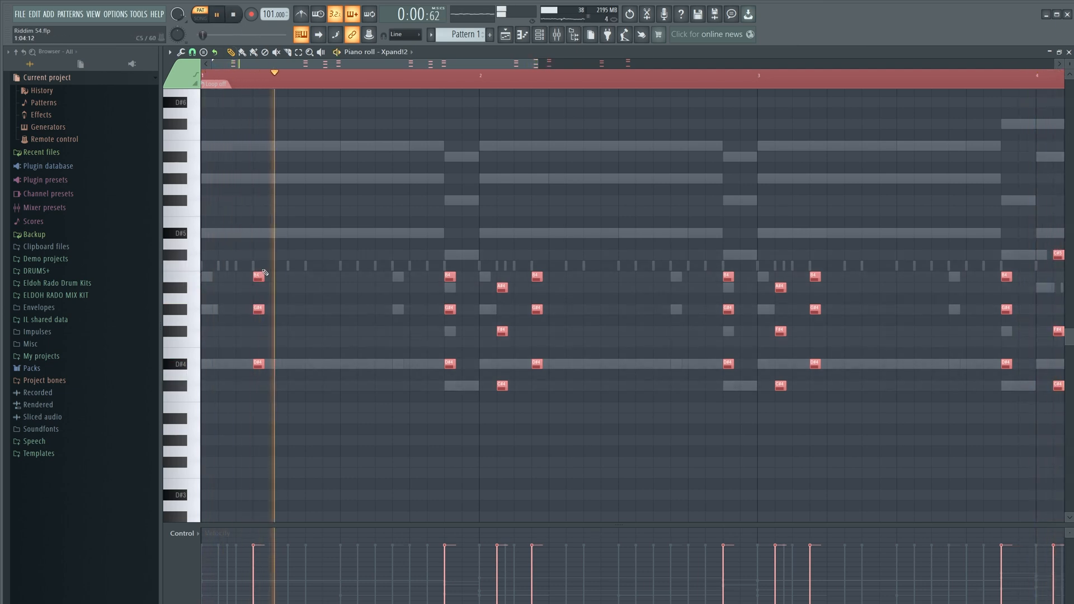
key(space)
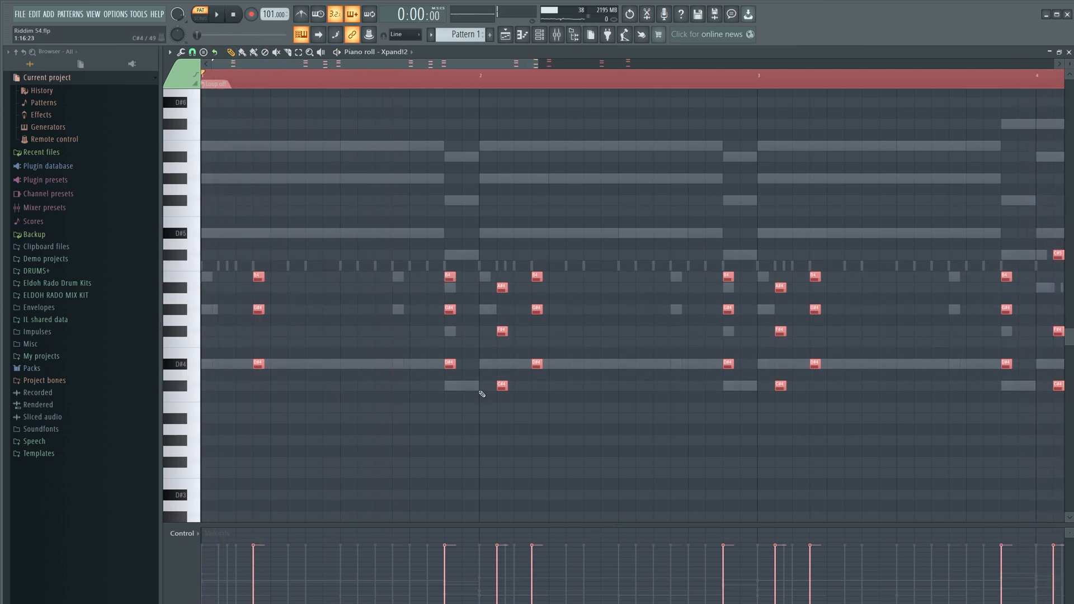
double_click(465, 385)
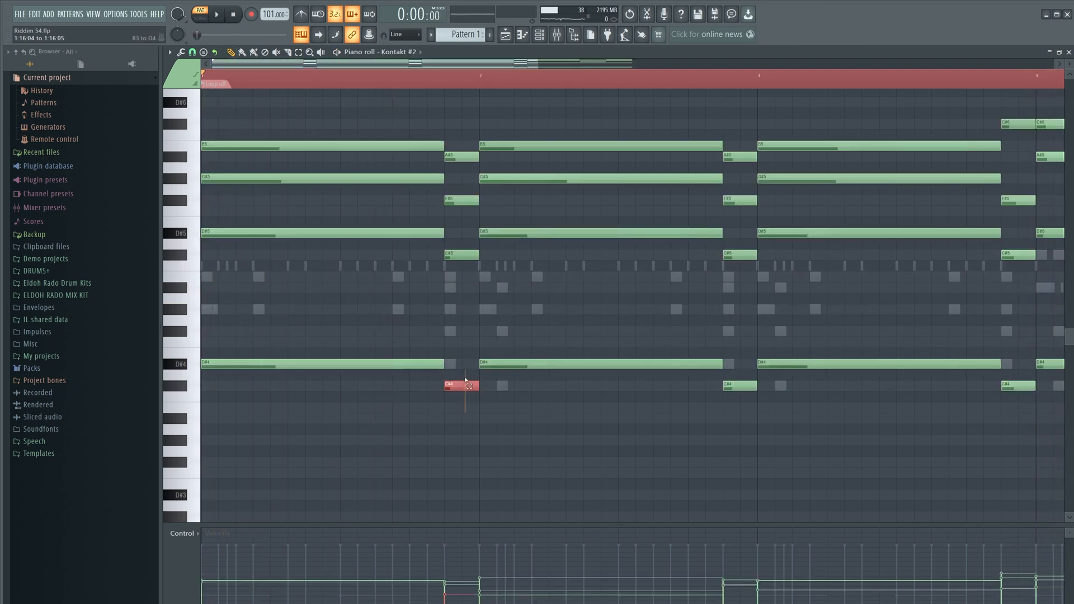
click(407, 52)
click(415, 164)
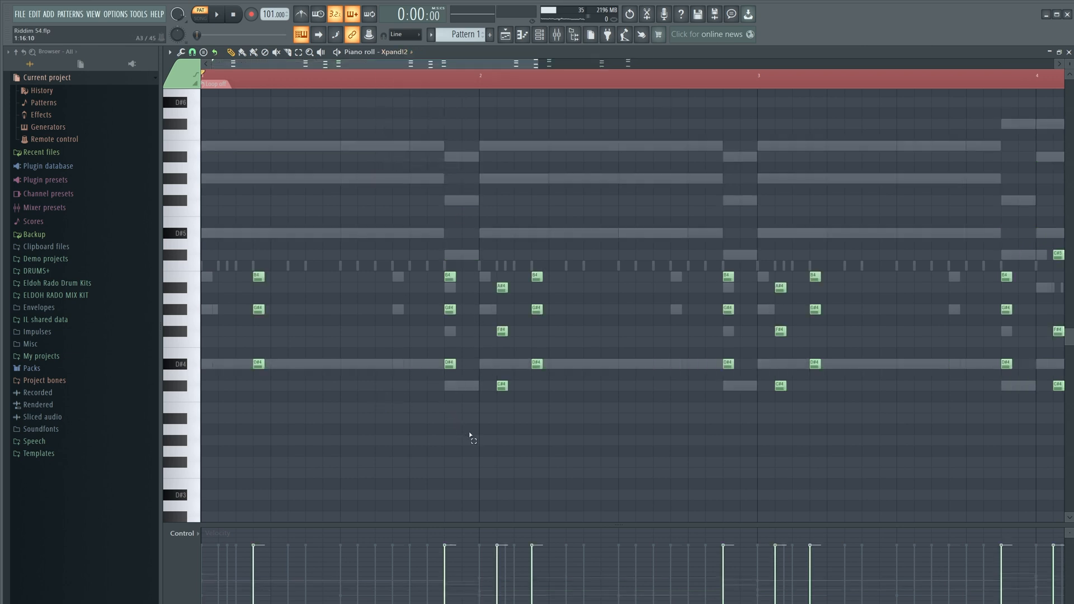
- Try moving bar 1's second Xpand!2 chord earlier to 1:10:00 while listening, and close the piano roll
drag(470, 435, 377, 275)
key(space)
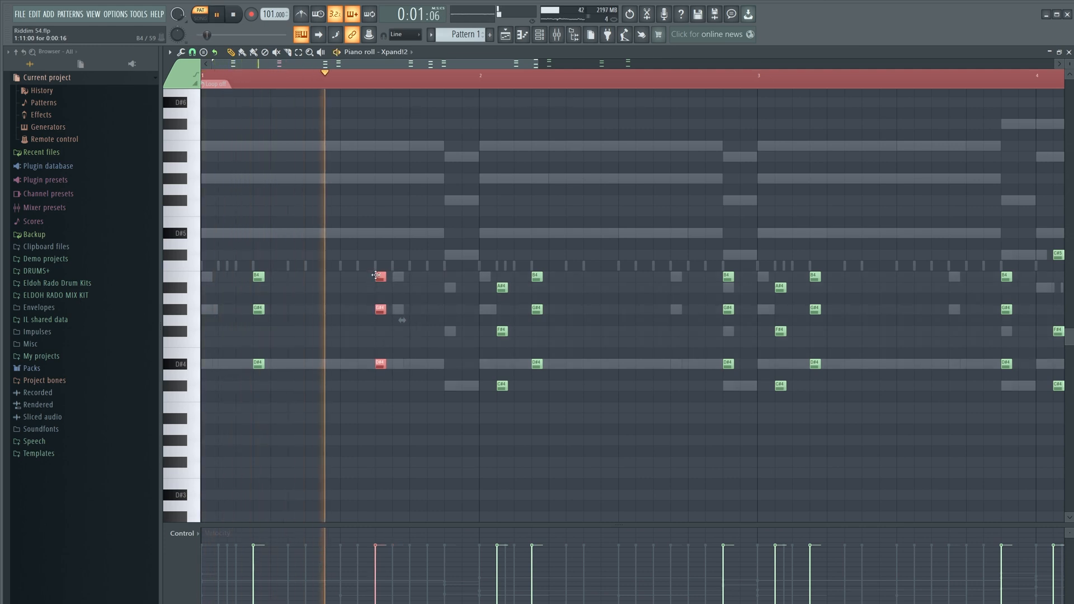
key(space)
key(space)
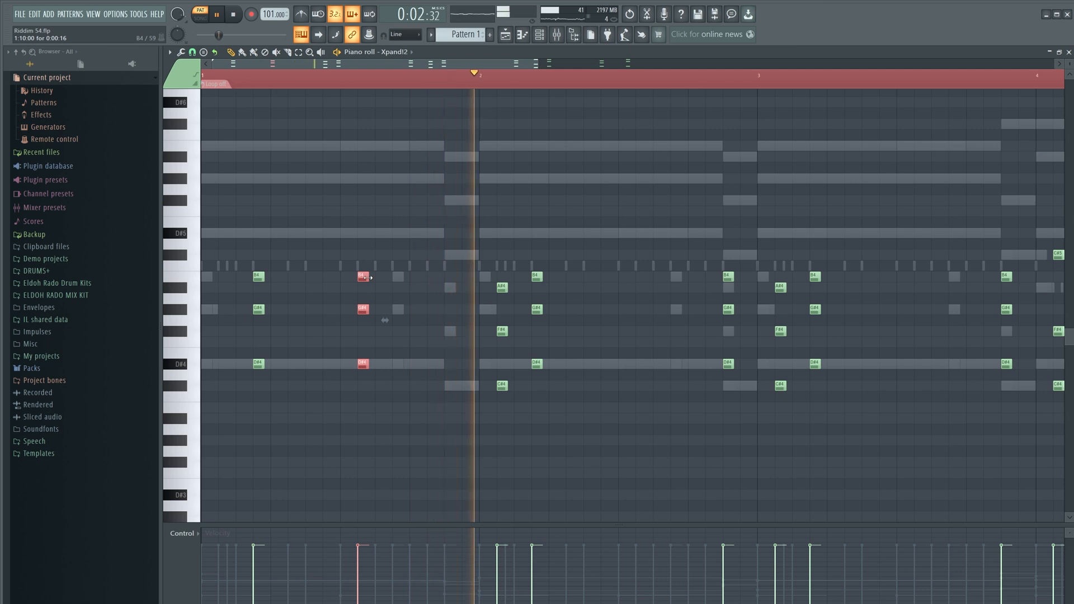
key(space)
click(1069, 51)
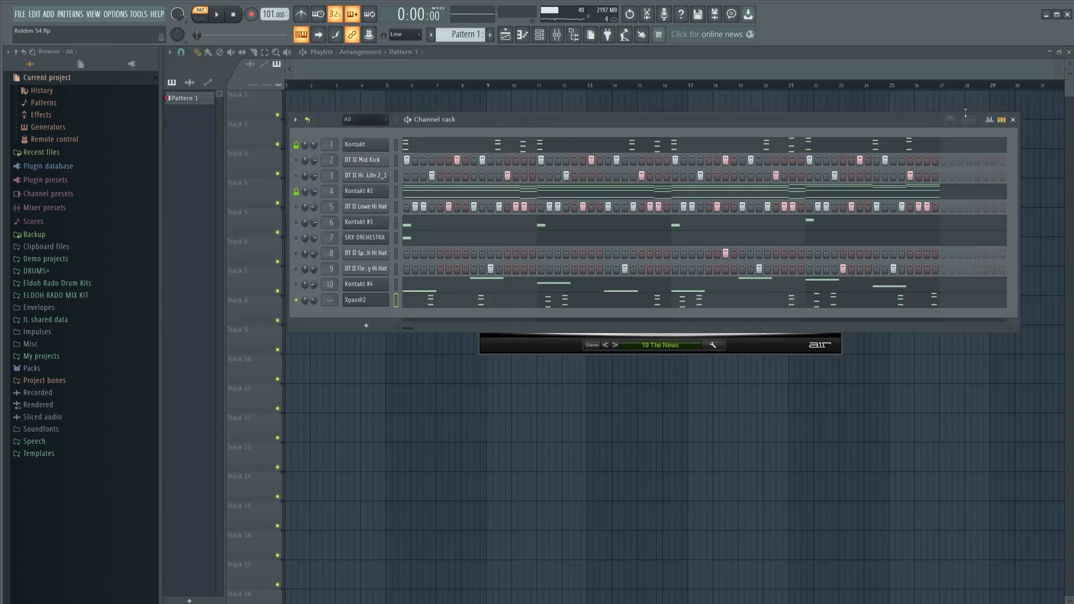
- Switch off Part B, the Jupiter Unison Bass, in Xpand!2 and play the pattern
drag(749, 121, 686, 395)
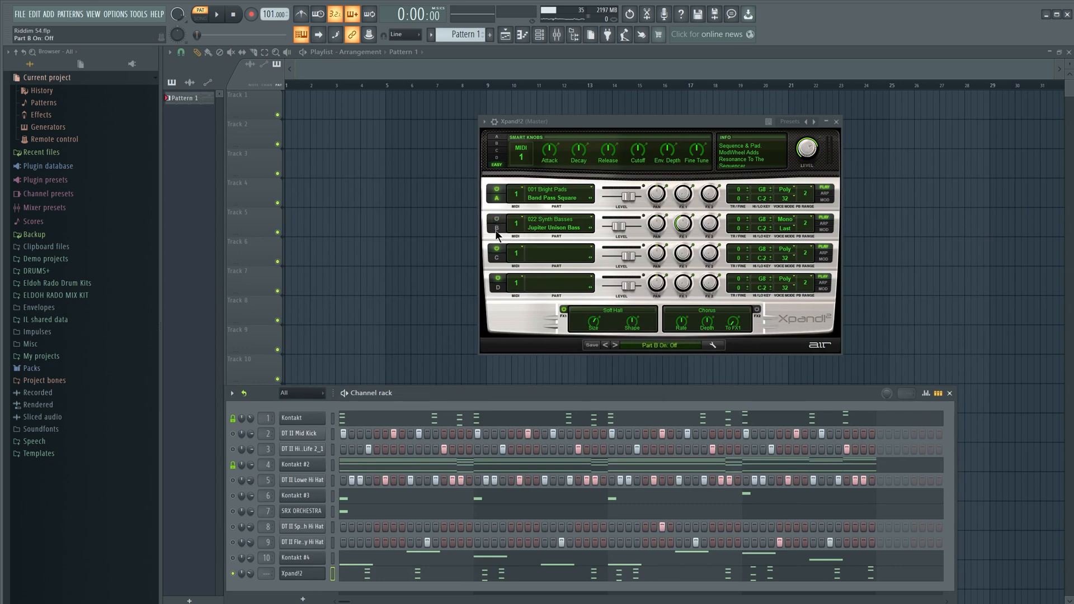
drag(558, 400, 633, 220)
key(space)
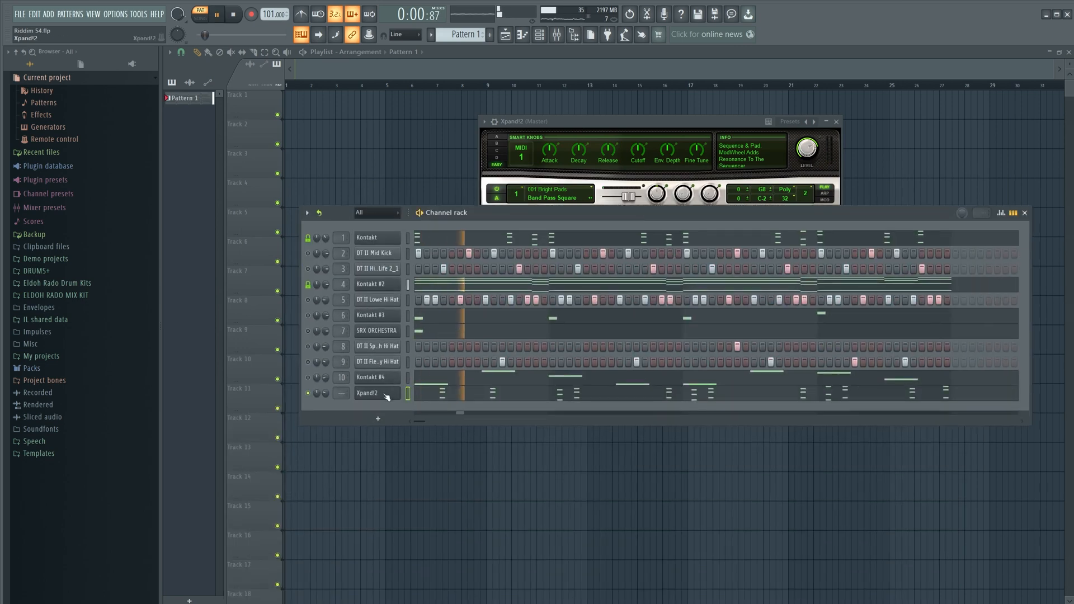
- Reopen the Xpand!2 piano roll, move bar 1's second chord to step 14, and play it back
right_click(386, 397)
click(417, 375)
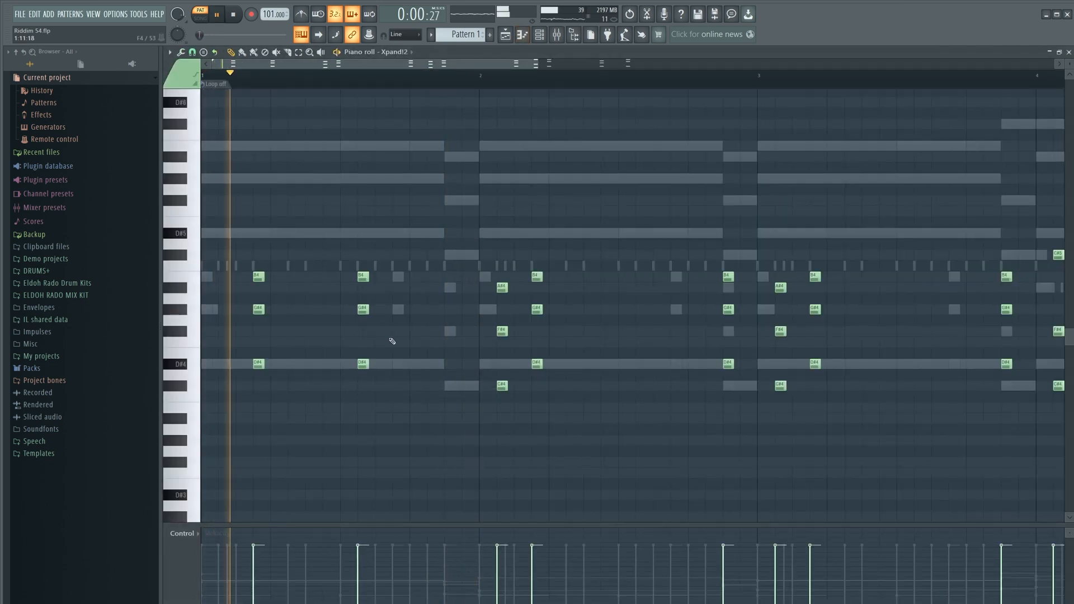
drag(404, 409, 343, 272)
key(space)
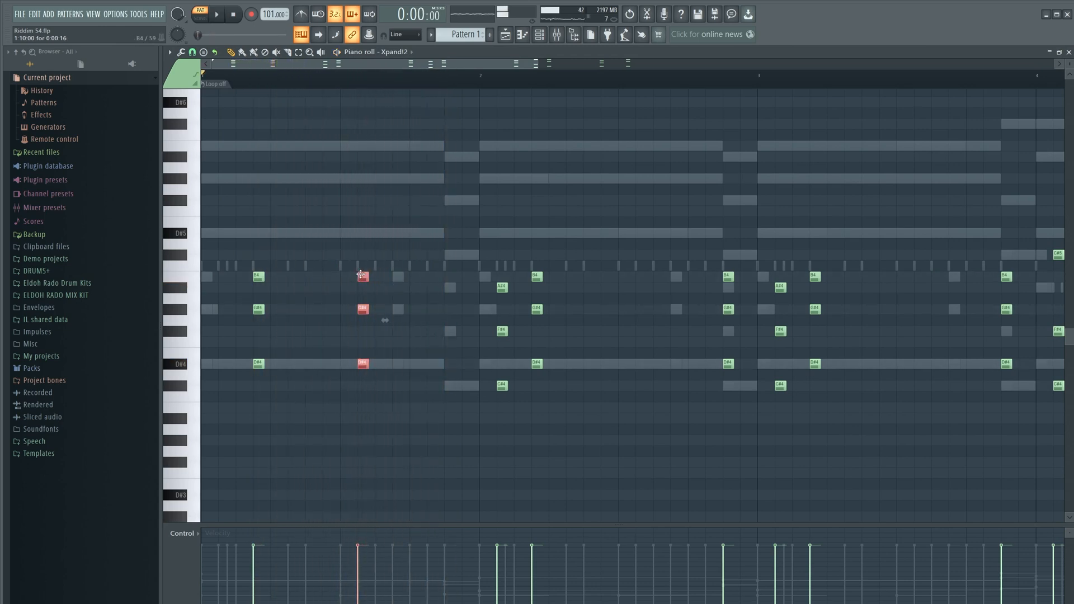
key(space)
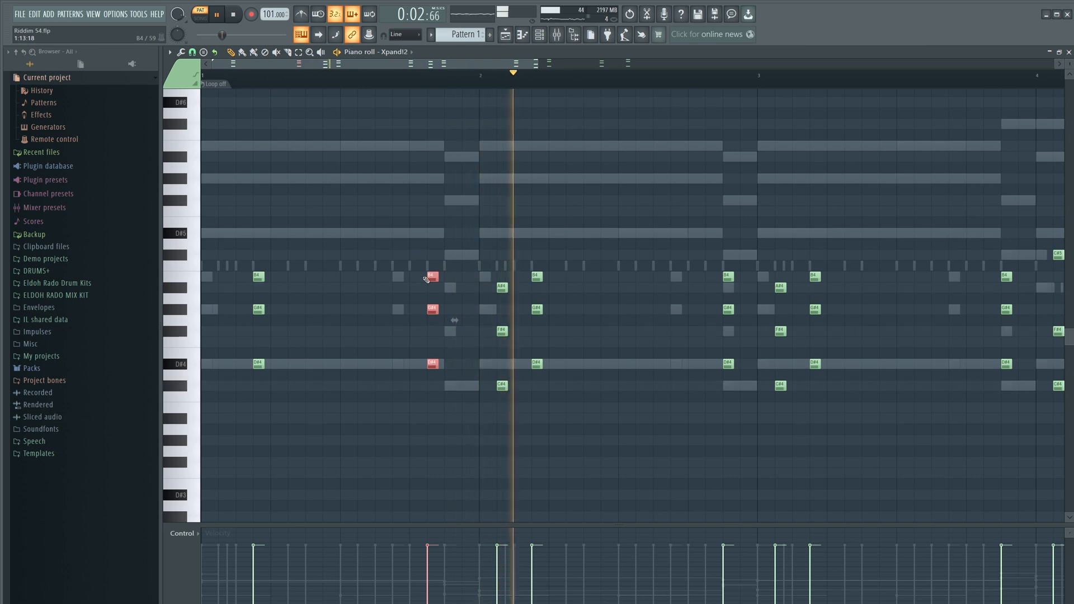
- Delete the first two Xpand!2 chords in bar 2 and play the pattern
key(space)
drag(578, 456, 484, 276)
key(space)
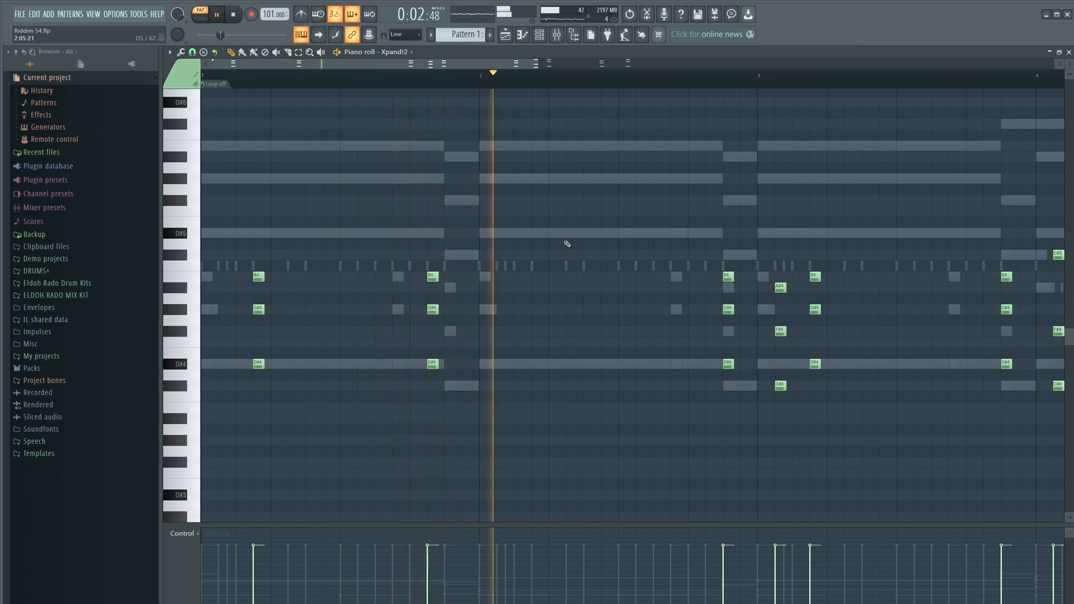
- Add a D#4, G#4 and B4 chord at step 5 of bar 2, delete bar 1's second chord, and play the pattern
key(space)
drag(466, 443, 417, 252)
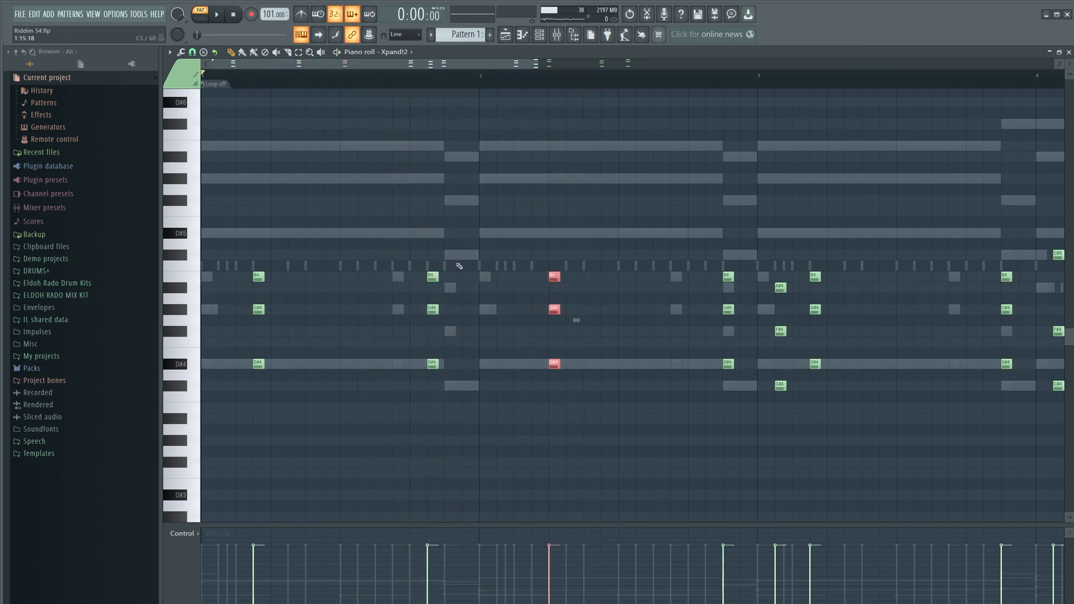
key(space)
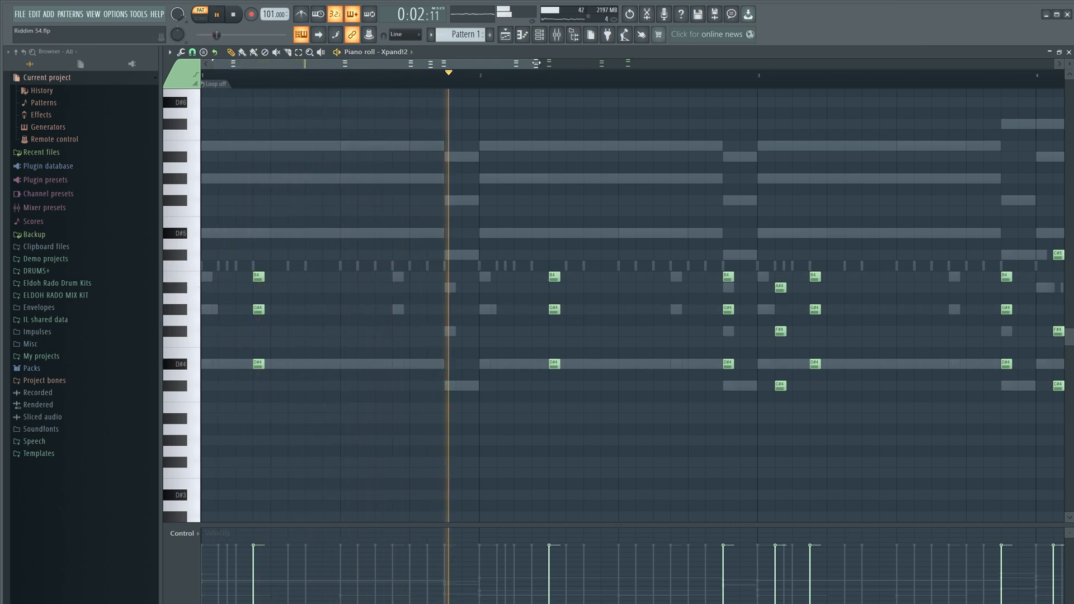
- Restart playback and move bar 2's first Xpand!2 chord one step earlier to step 4
scroll(534, 66, down, 2)
key(space)
key(space)
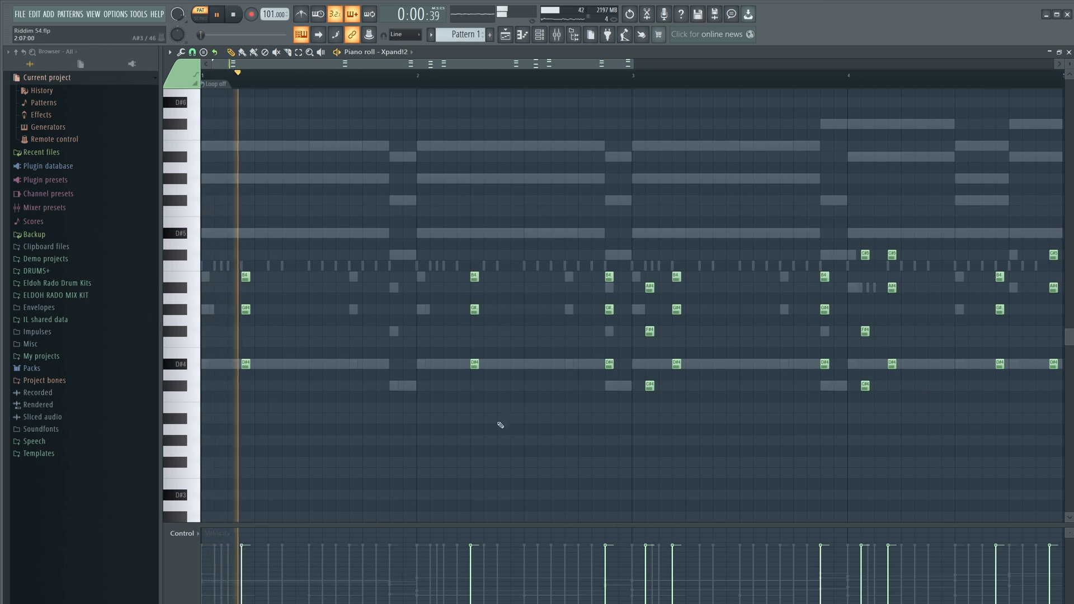
mouse_move(496, 422)
mouse_down()
mouse_move(475, 288)
mouse_move(503, 425)
mouse_up()
ctrl+click(493, 334)
drag(472, 279, 458, 280)
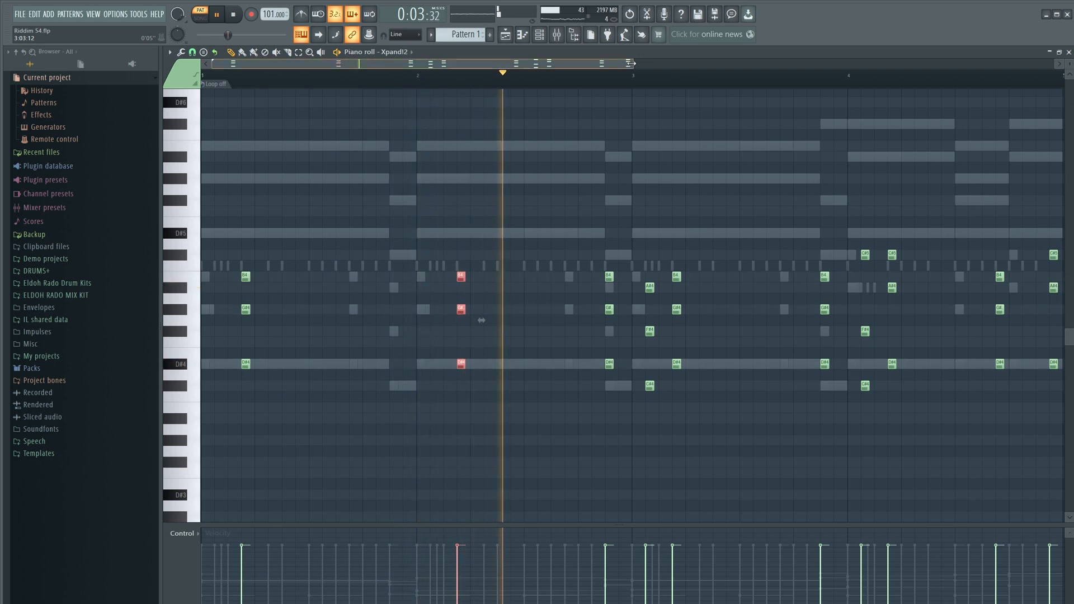
drag(631, 64, 738, 65)
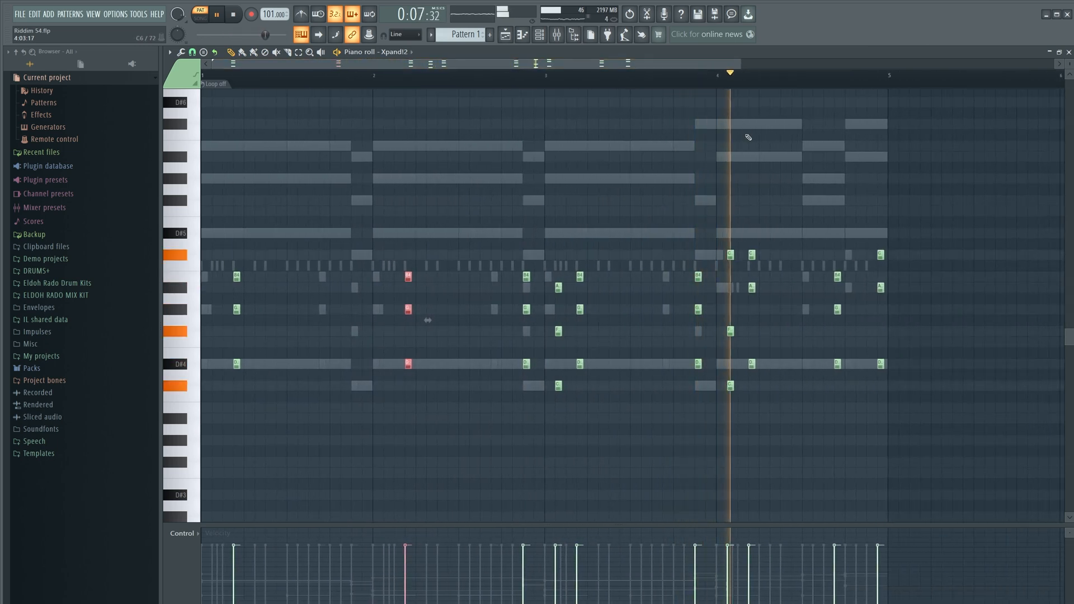
- Delete bar 2's last chord and bar 3's first two chords, and duplicate bar 2's remaining chord to step 4 of bar 3
drag(631, 455, 539, 250)
key(Delete)
drag(476, 446, 412, 272)
key(ctrl+b)
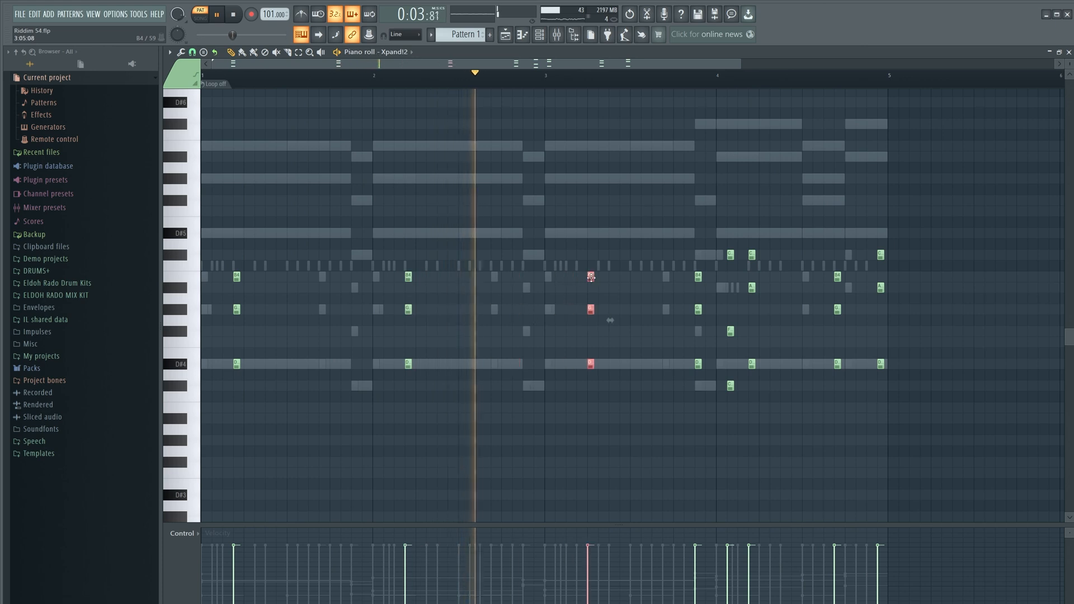
- Delete the last Xpand!2 chord in bar 3 and the first chord in bar 4
drag(451, 65, 547, 67)
drag(558, 420, 532, 274)
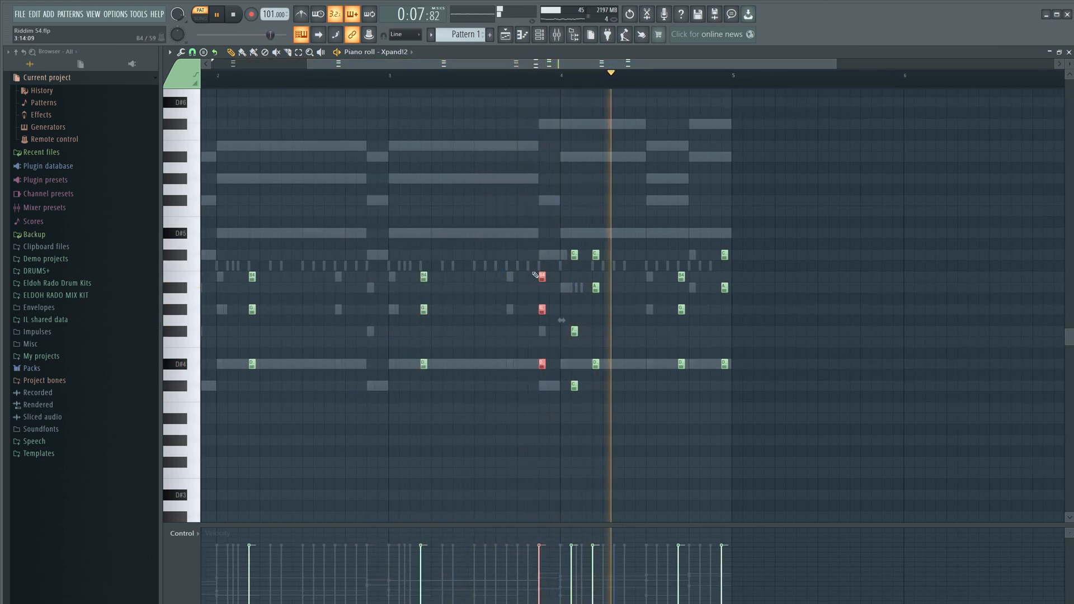
key(Delete)
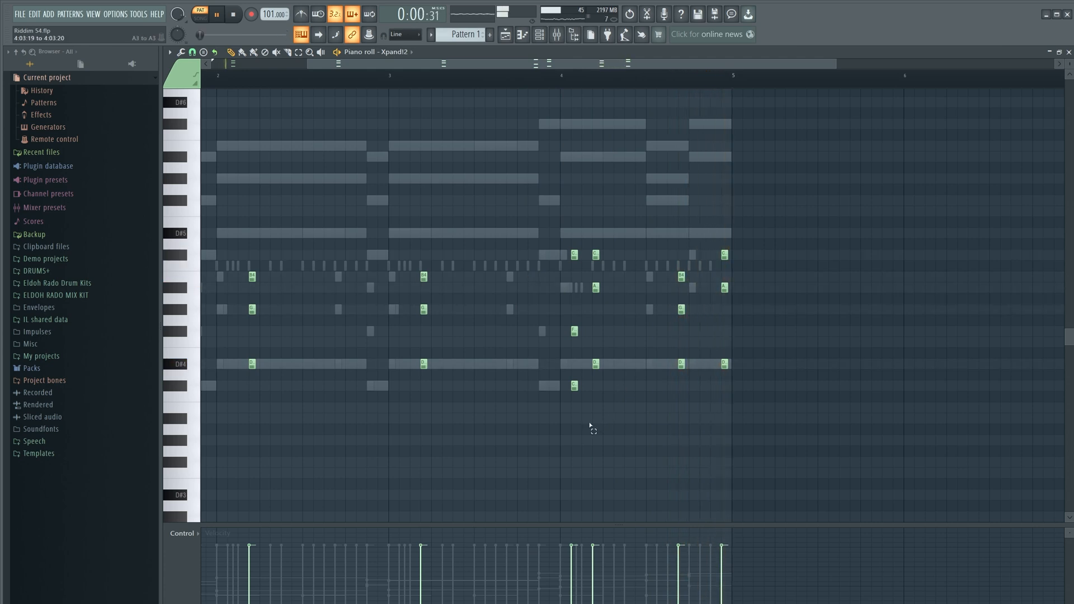
drag(590, 433, 561, 240)
key(Delete)
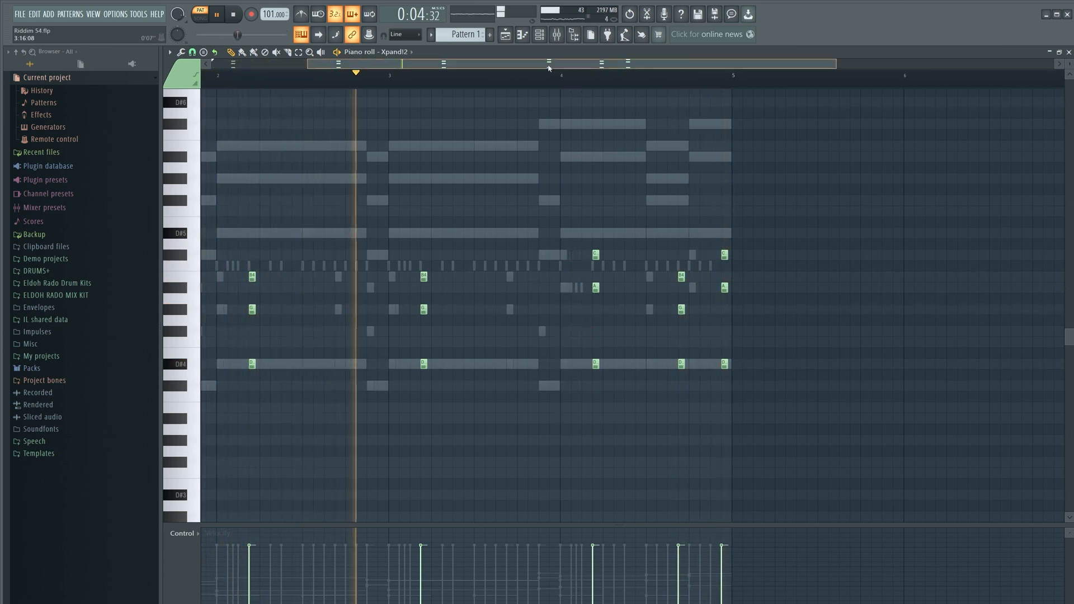
- Move the last two Xpand!2 chords in bar 4 one step earlier and close the piano roll
drag(549, 65, 619, 67)
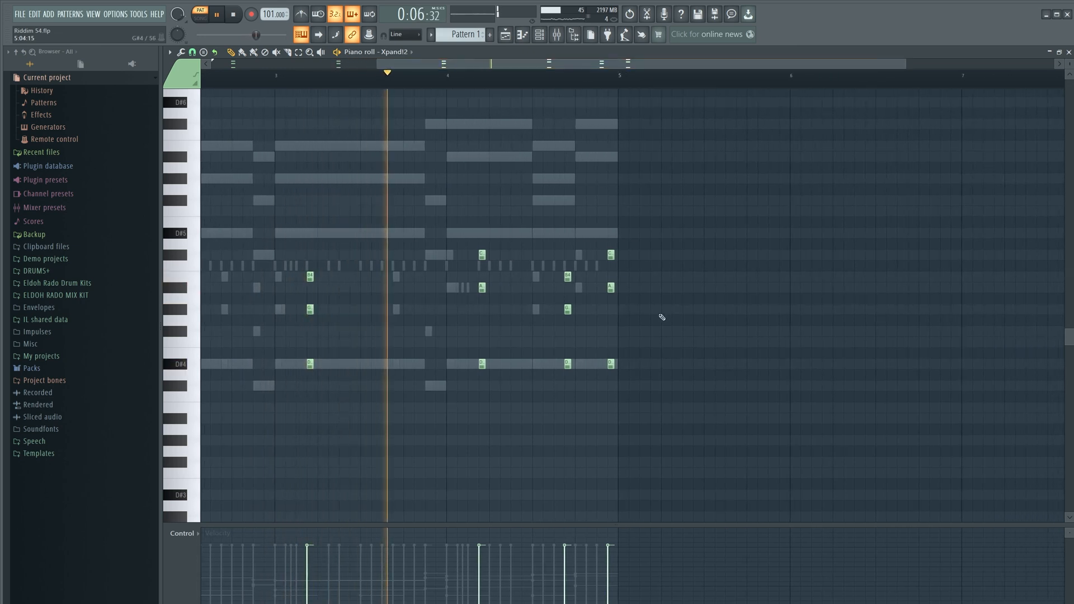
drag(628, 433, 561, 193)
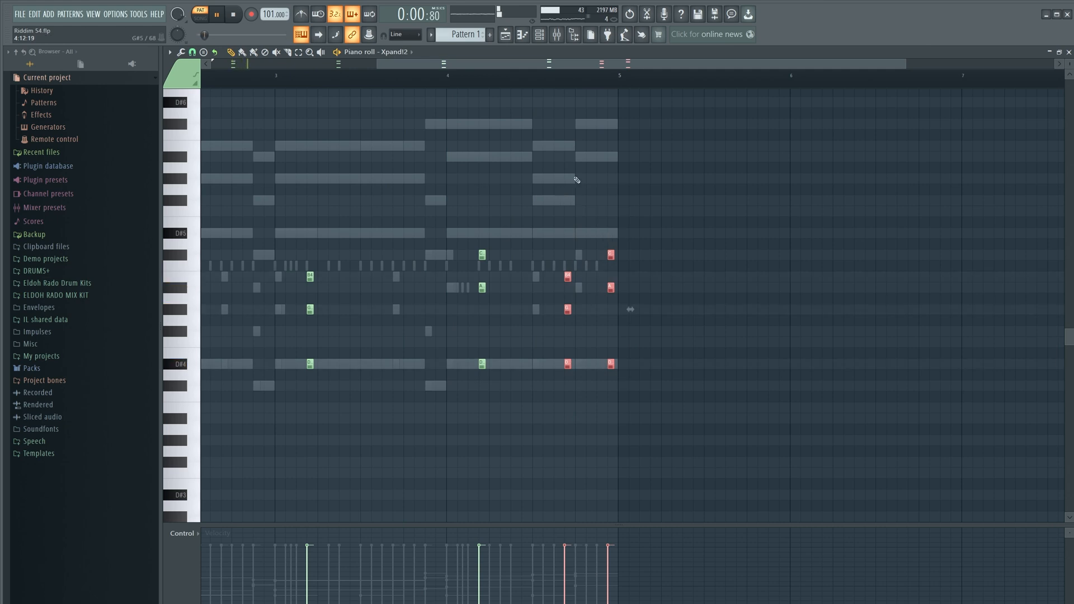
scroll(574, 210, up, 3)
drag(556, 278, 535, 276)
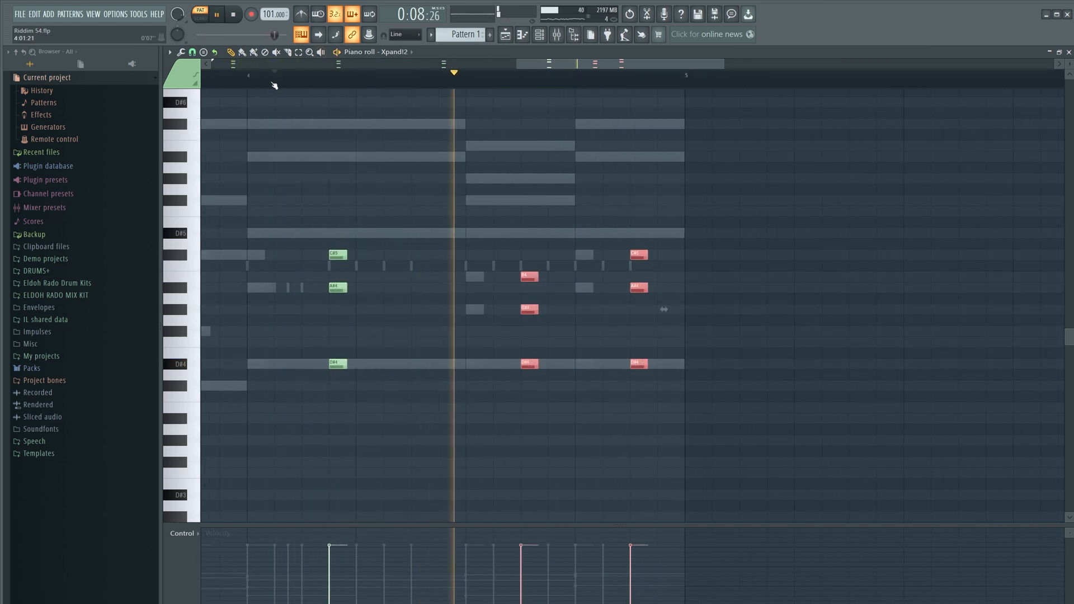
click(1068, 52)
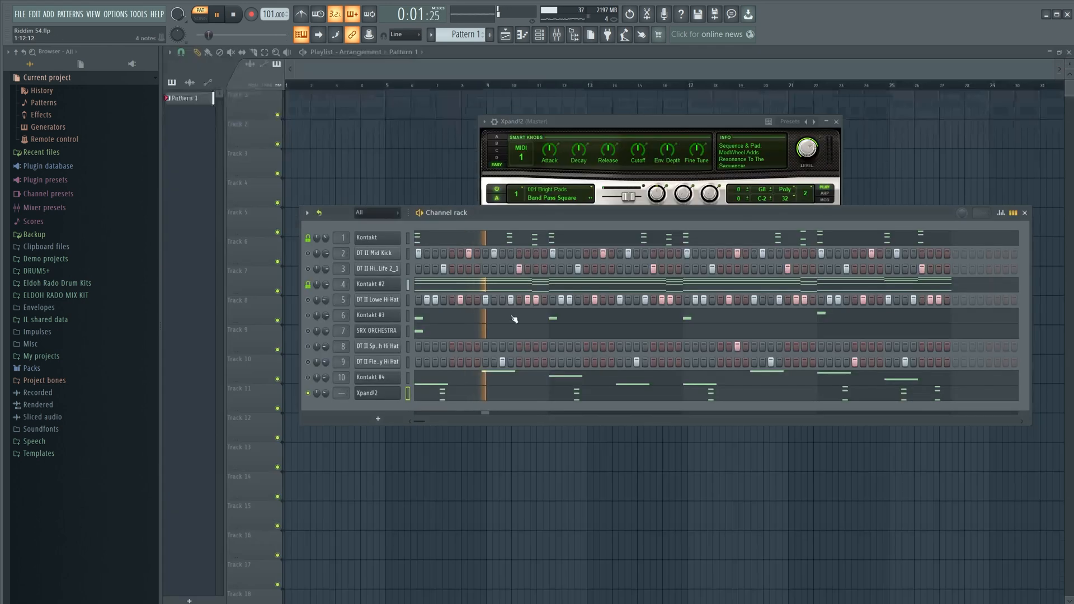
- Unsolo Xpand!2 so all channels play, and route it to mixer track 11
right_click(308, 394)
click(314, 399)
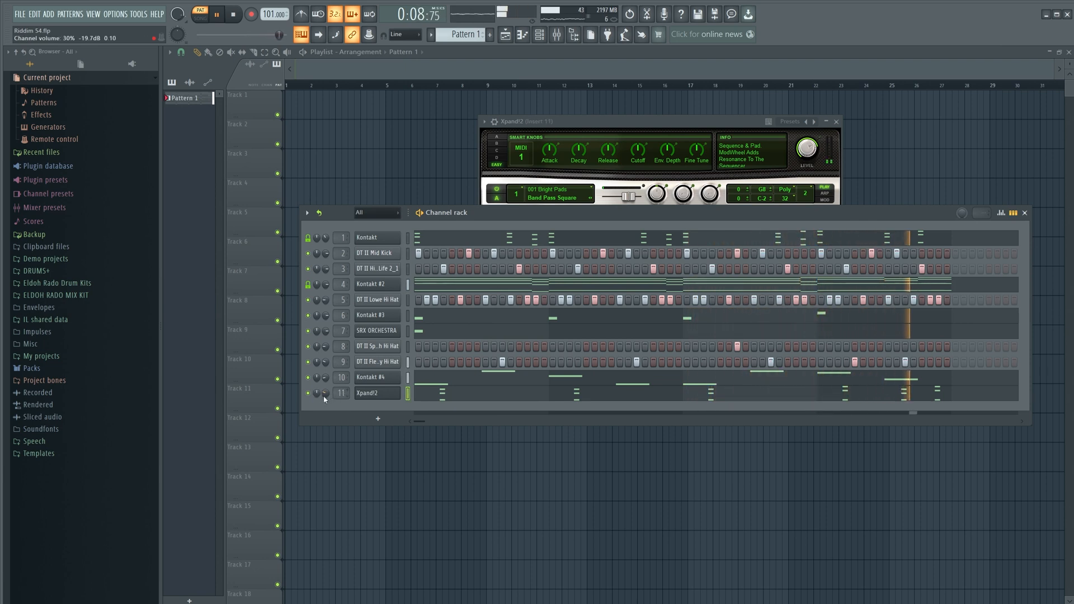
- Lower the volume of mixer insert 11 and pan it to the right
click(564, 35)
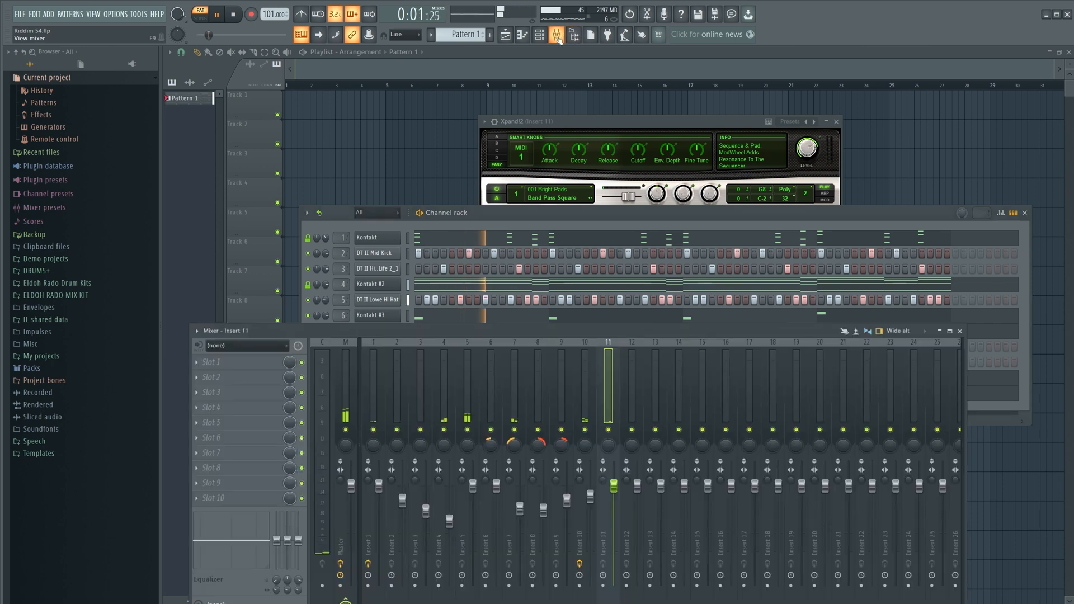
drag(614, 487, 614, 529)
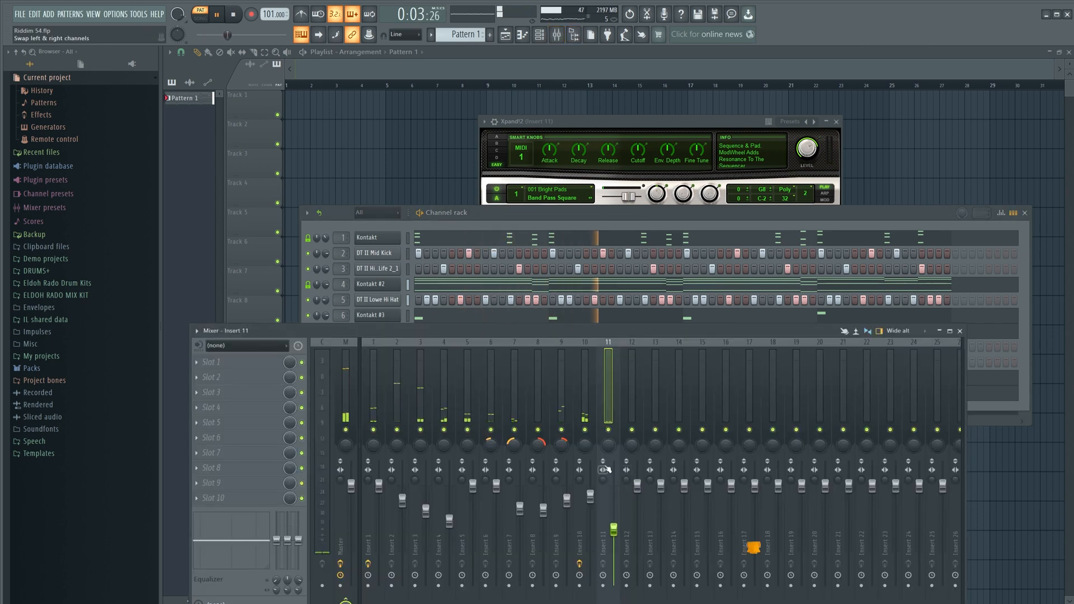
drag(608, 449, 608, 425)
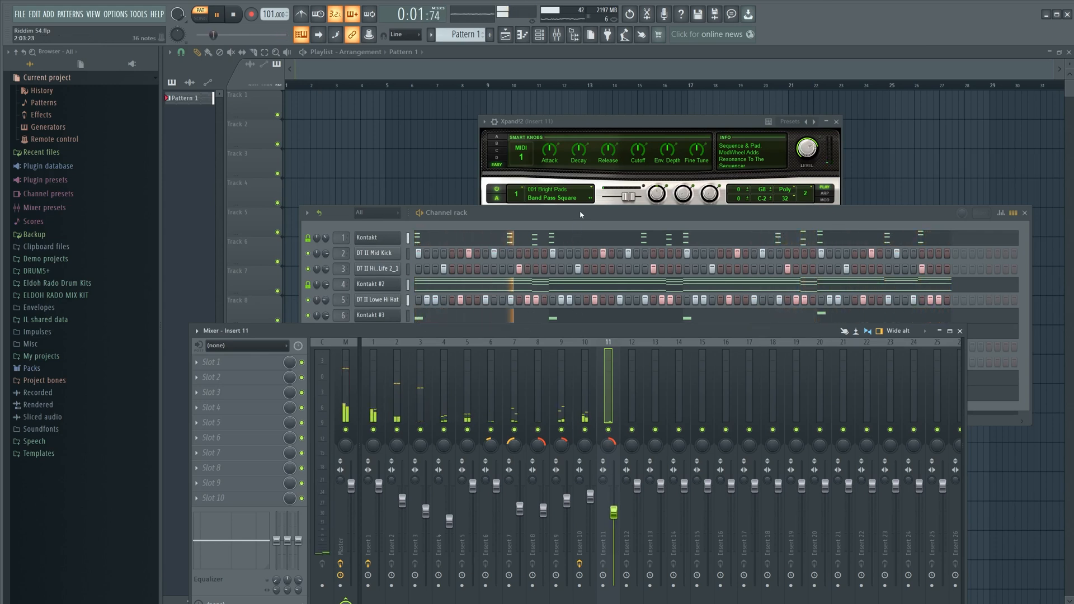
- Add a Bass Engine 2.1 channel, load its SUB Heavy Duty patch, and close the plugin
drag(581, 214, 573, 118)
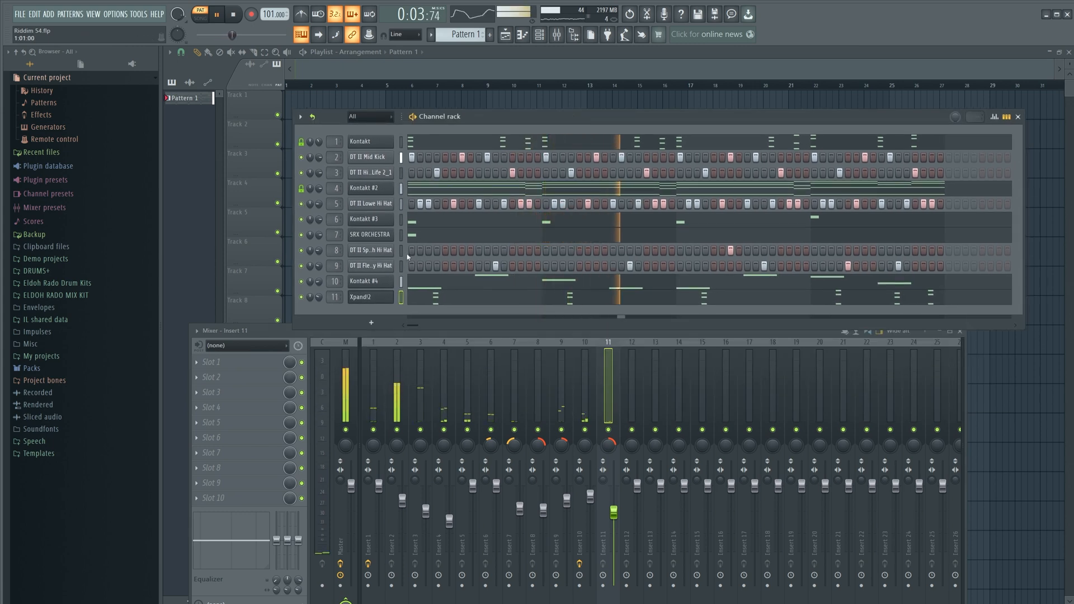
click(364, 319)
mouse_move(416, 165)
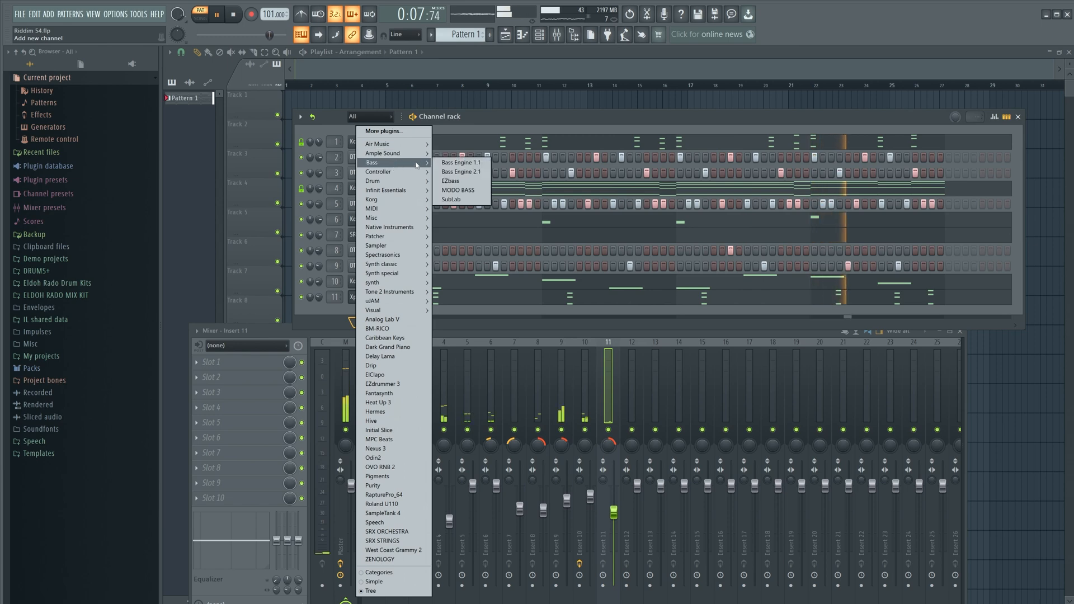
click(461, 172)
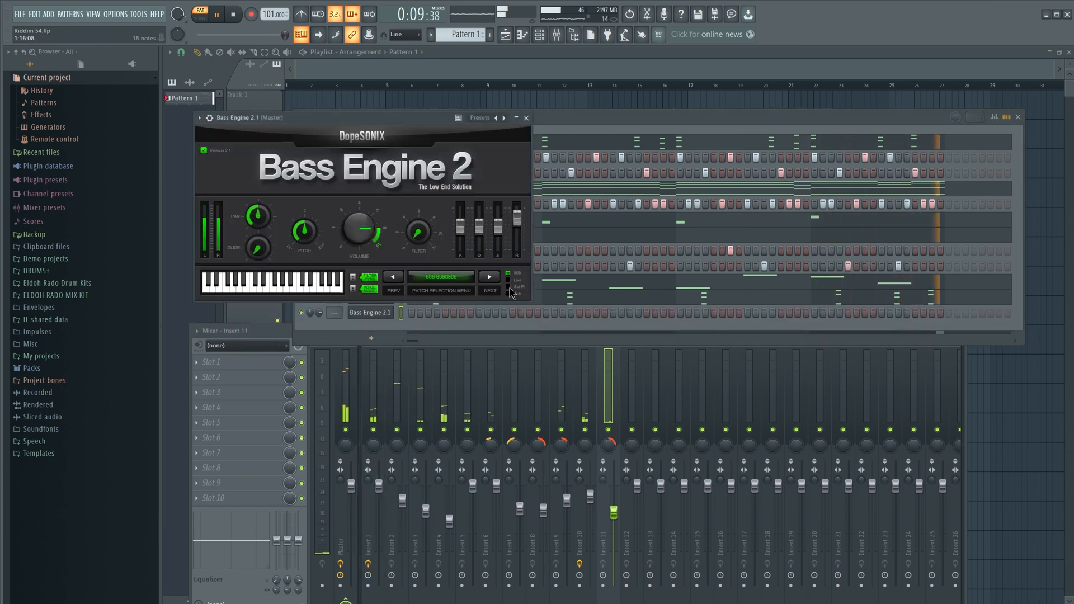
click(453, 283)
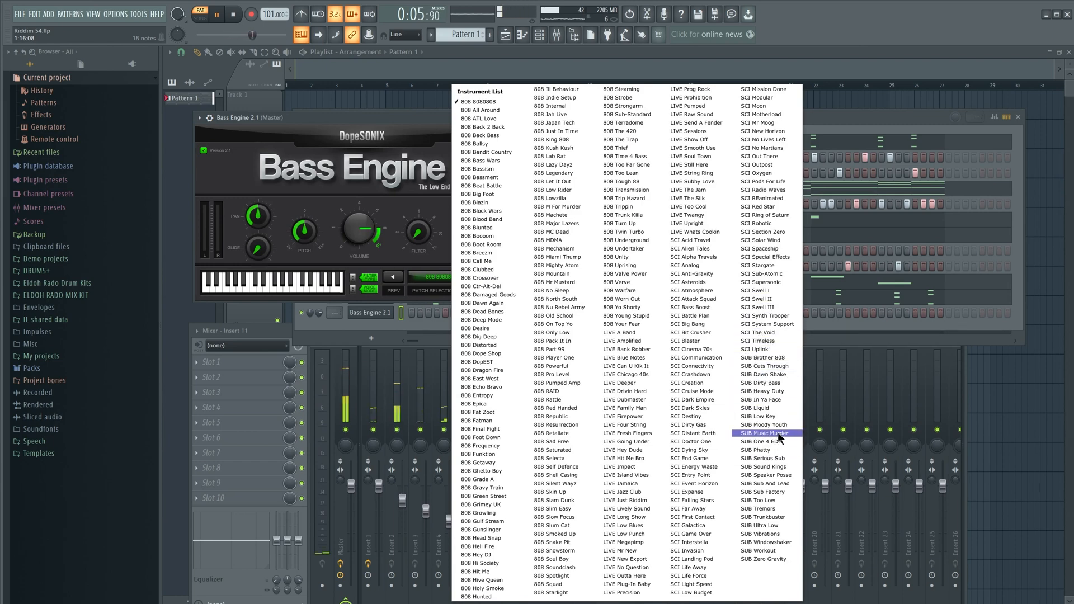
click(777, 392)
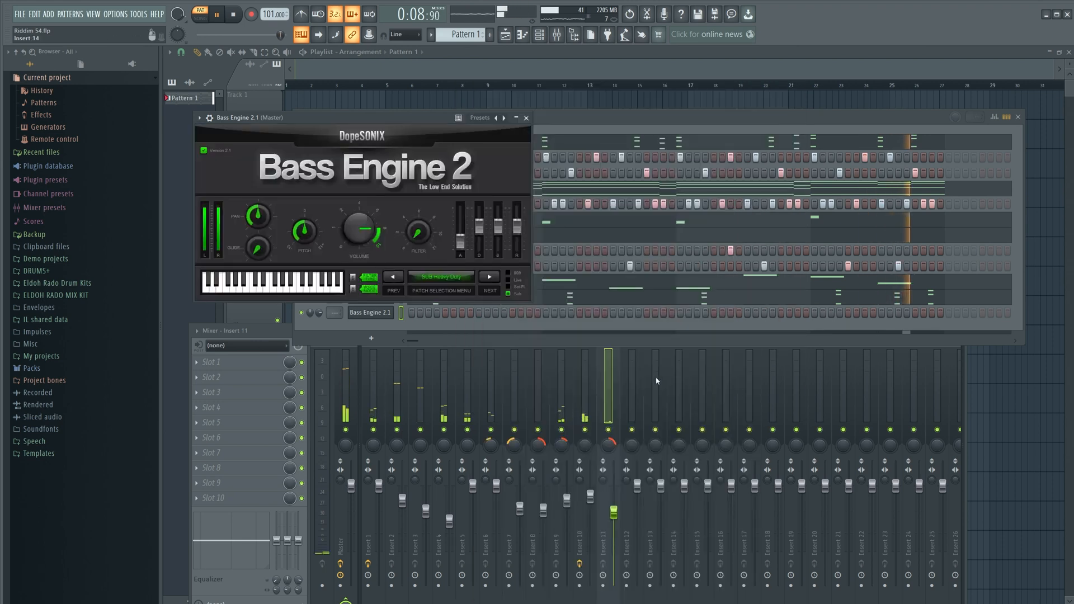
click(526, 118)
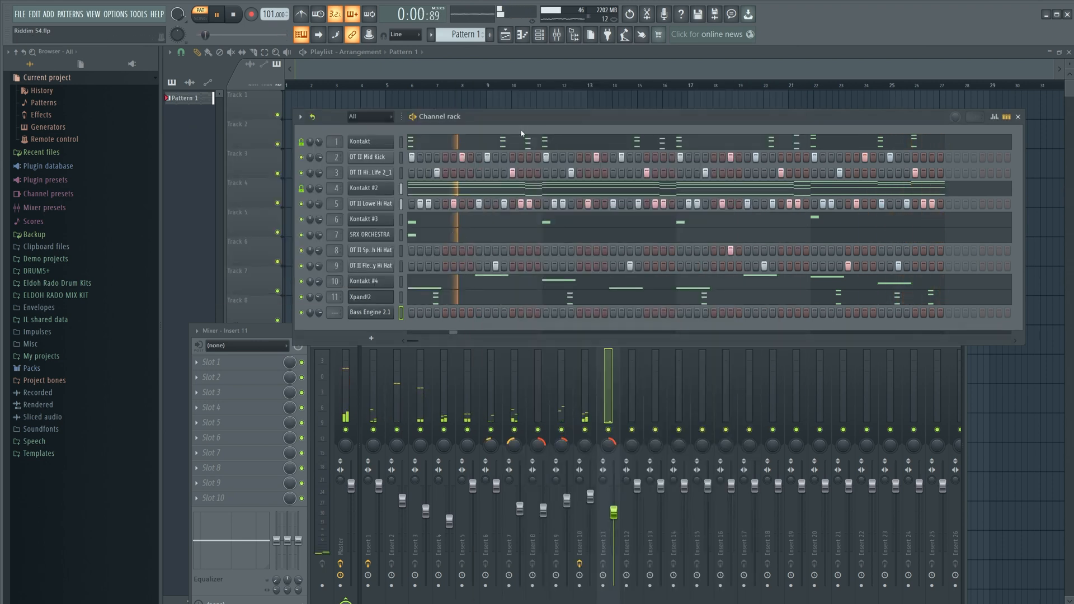
right_click(382, 315)
click(402, 314)
right_click(382, 317)
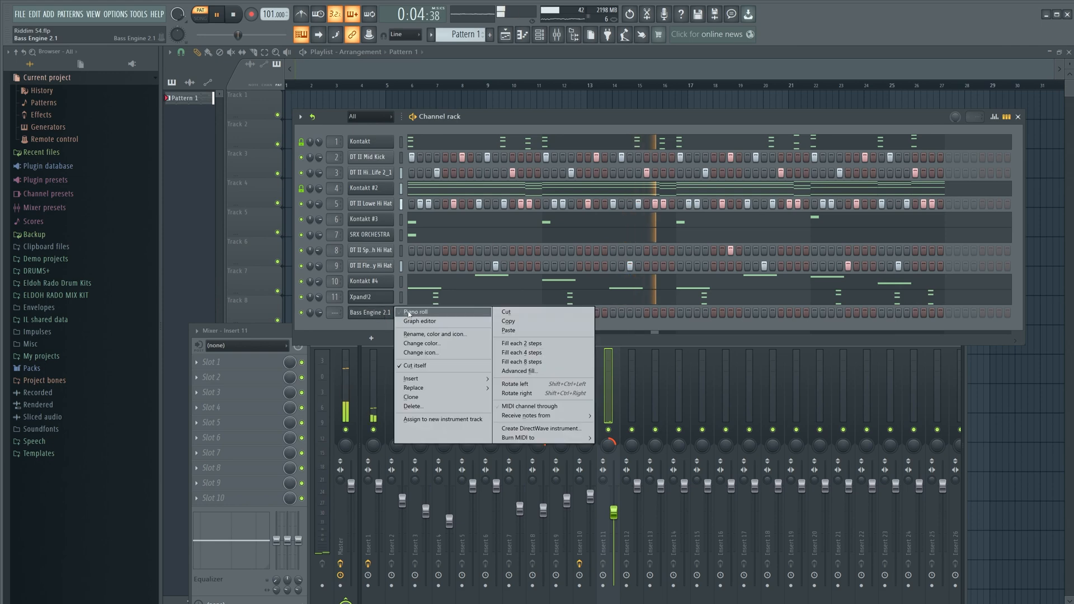
click(416, 312)
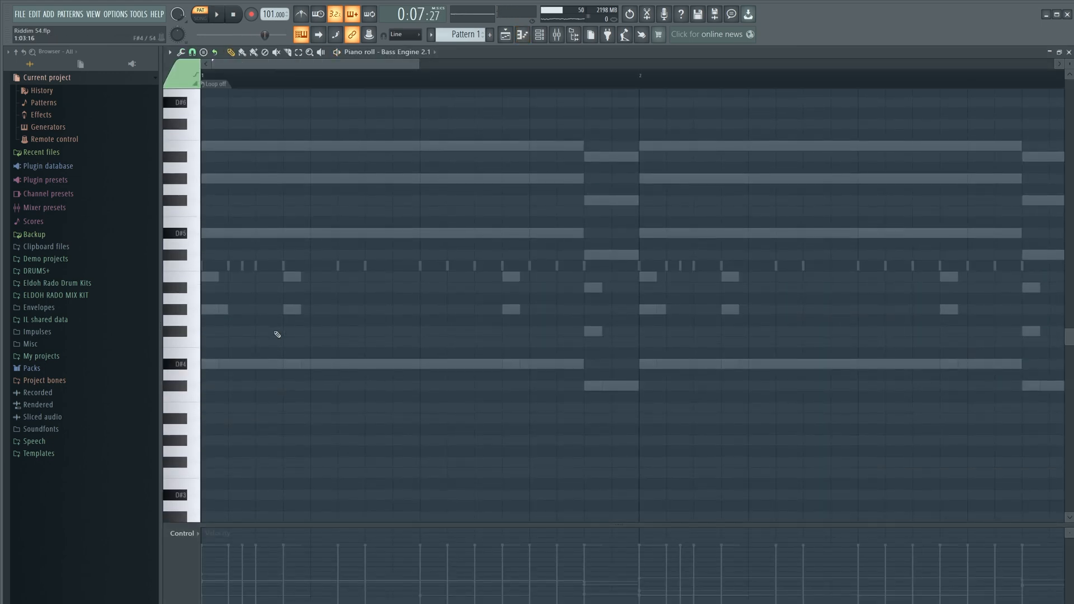
click(1069, 52)
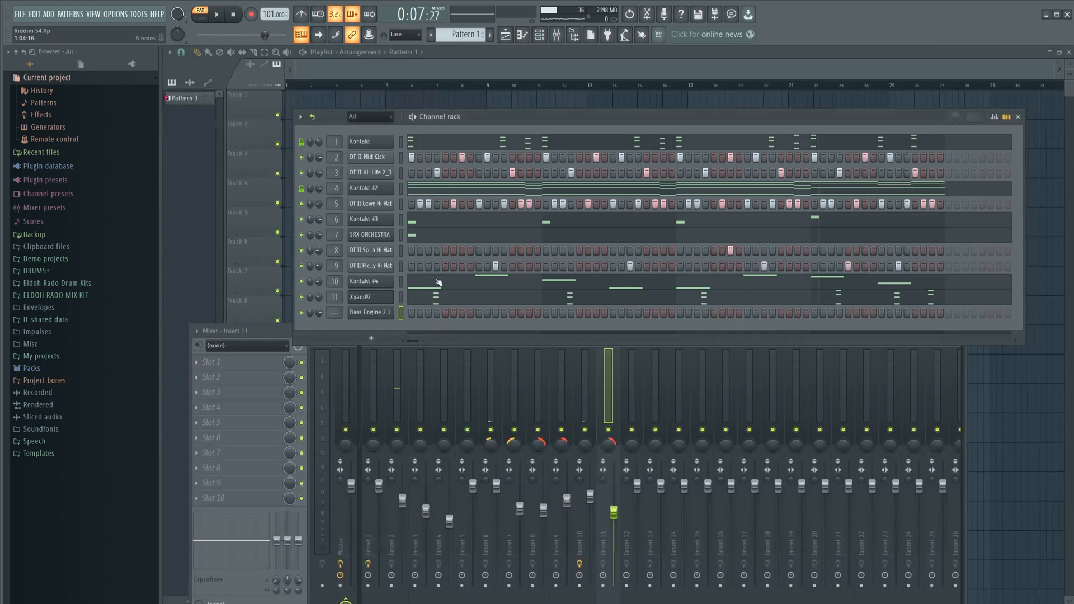
- Copy the Kontakt #4 channel's notes and paste them into the Bass Engine 2.1 channel
right_click(387, 286)
right_click(388, 312)
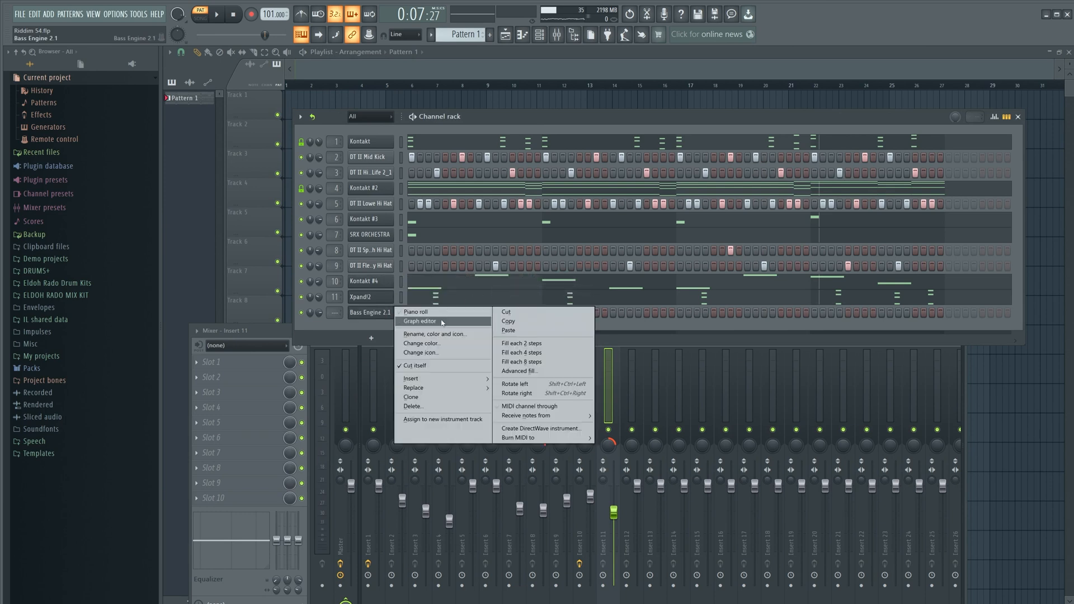
click(533, 331)
right_click(389, 315)
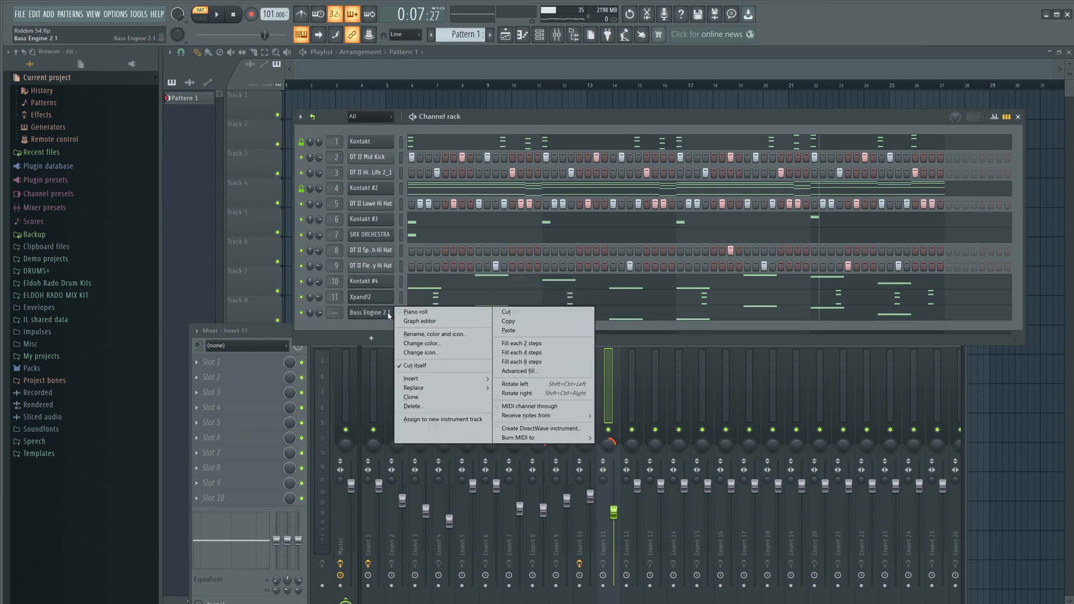
click(299, 318)
- Lock the active/mute state of Kontakt #4, solo Bass Engine 2.1, and play the pattern
right_click(302, 314)
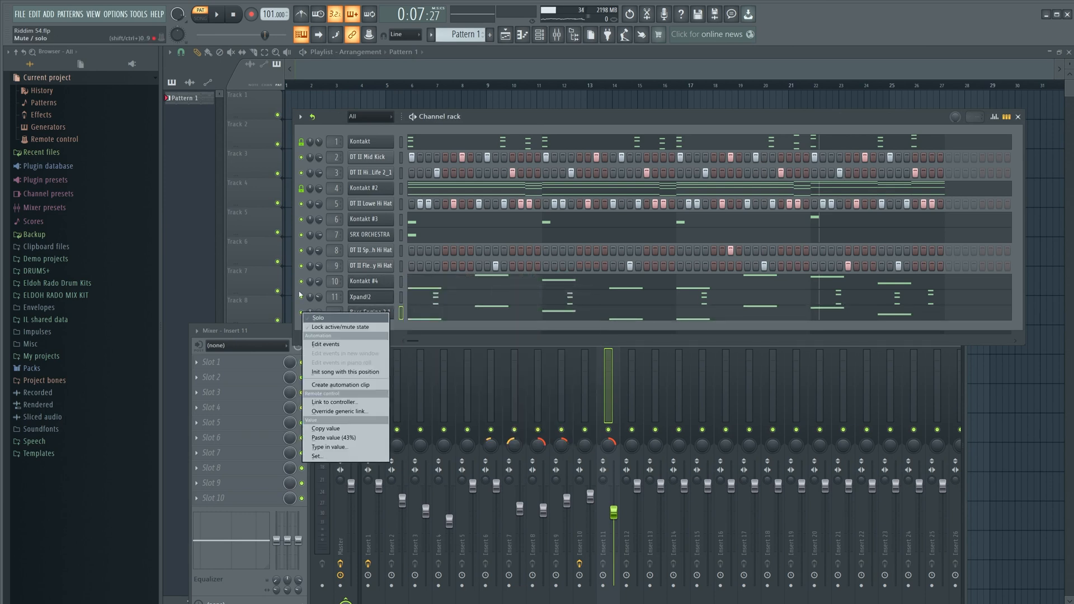
click(316, 327)
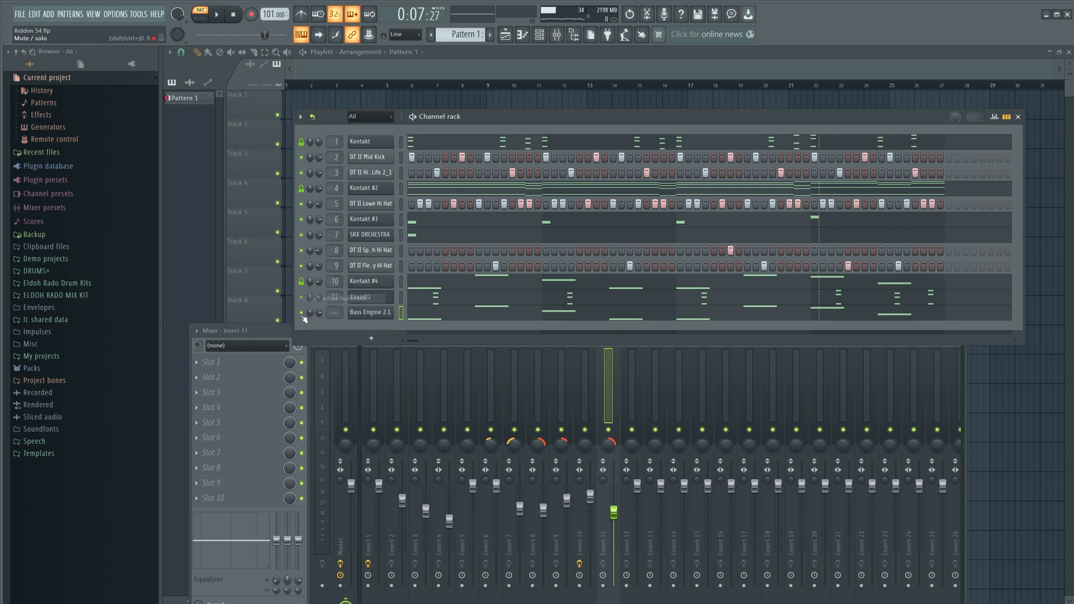
right_click(306, 317)
click(352, 327)
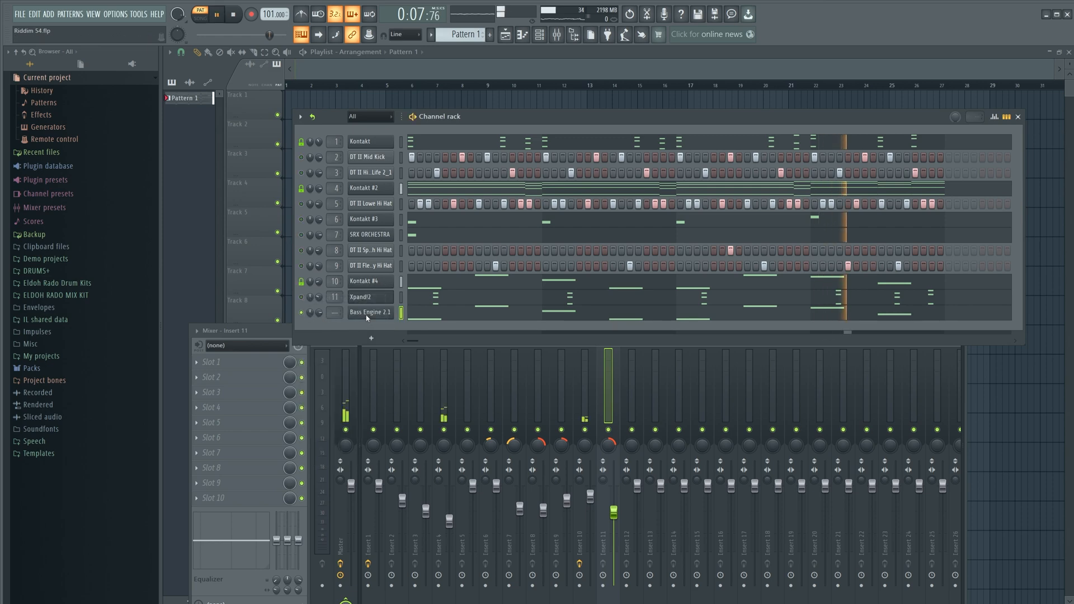
- Lengthen all Bass Engine 2.1 notes in the piano roll to half a bar so they connect end to end
right_click(372, 314)
click(416, 313)
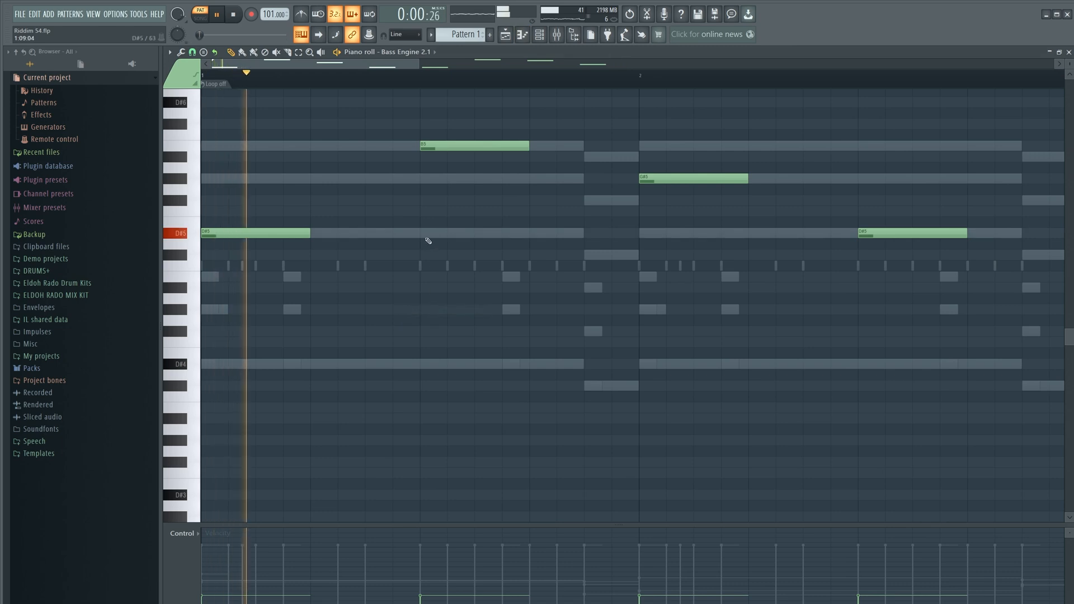
key(ctrl+a)
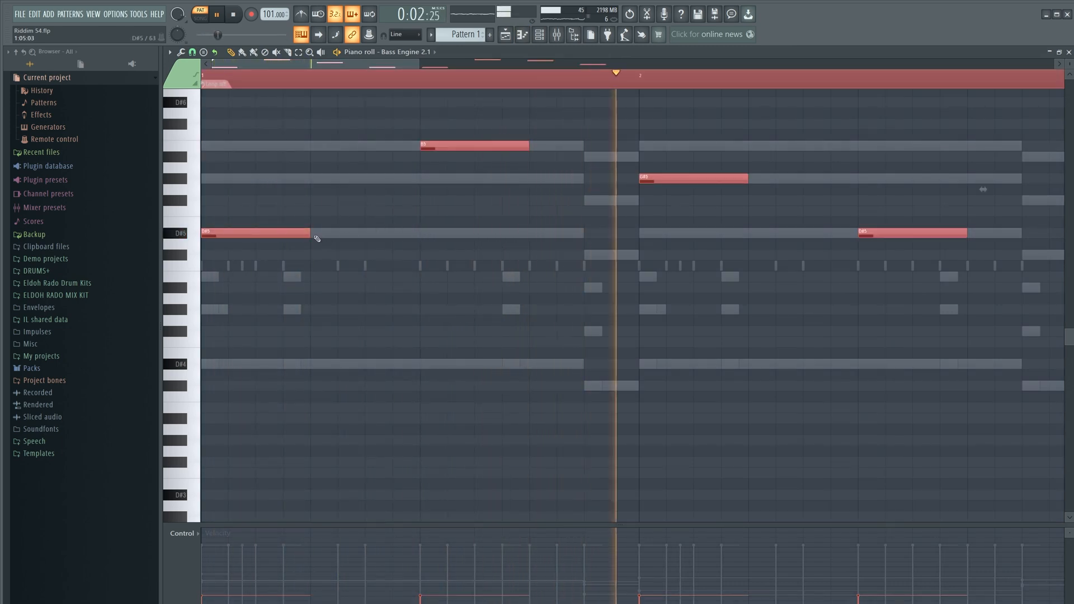
drag(310, 234, 413, 236)
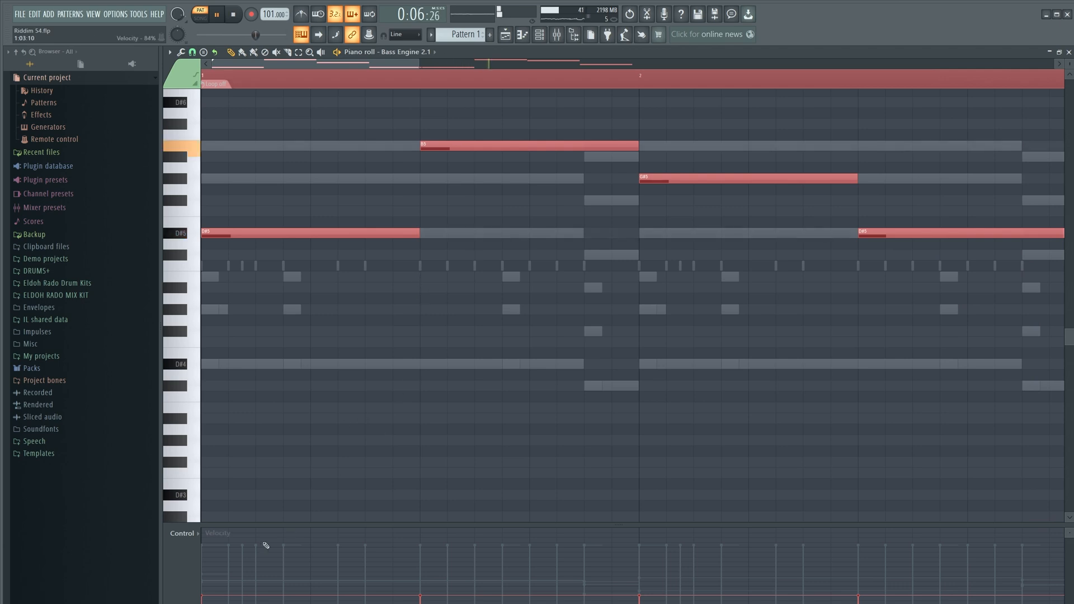
- Raise the velocity of all Bass Engine 2.1 notes to one even, higher level across the four bars
mouse_move(252, 554)
mouse_down()
mouse_move(218, 586)
mouse_move(426, 559)
mouse_up()
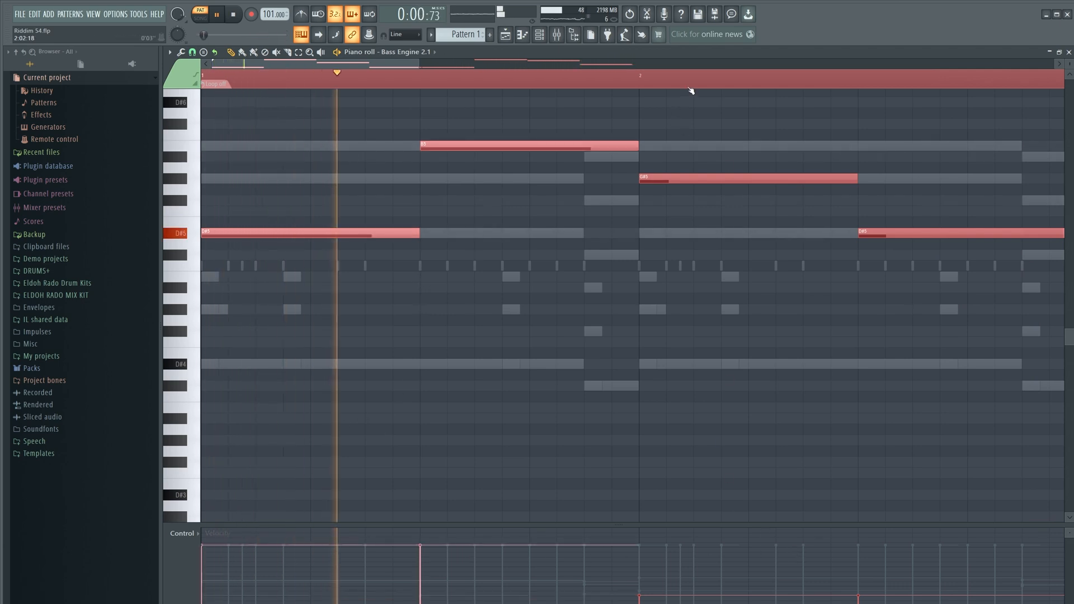
scroll(692, 89, down, 4)
scroll(692, 88, down, 1)
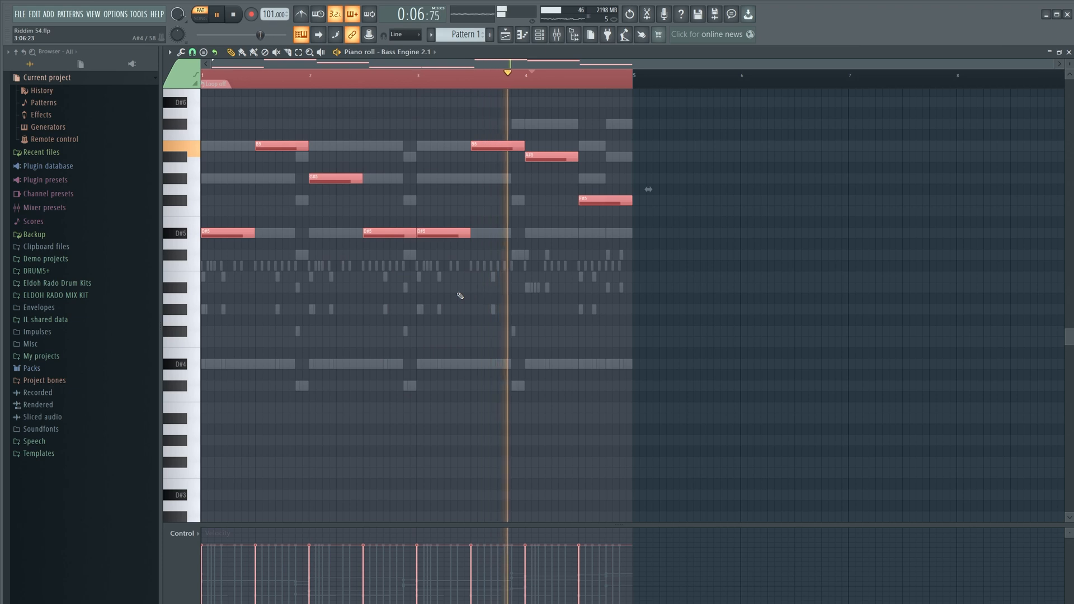
- Transpose all Bass Engine 2.1 notes down two octaves, bring them back up one octave, and return to the channel rack
key(ctrl+Down)
key(ctrl+Down)
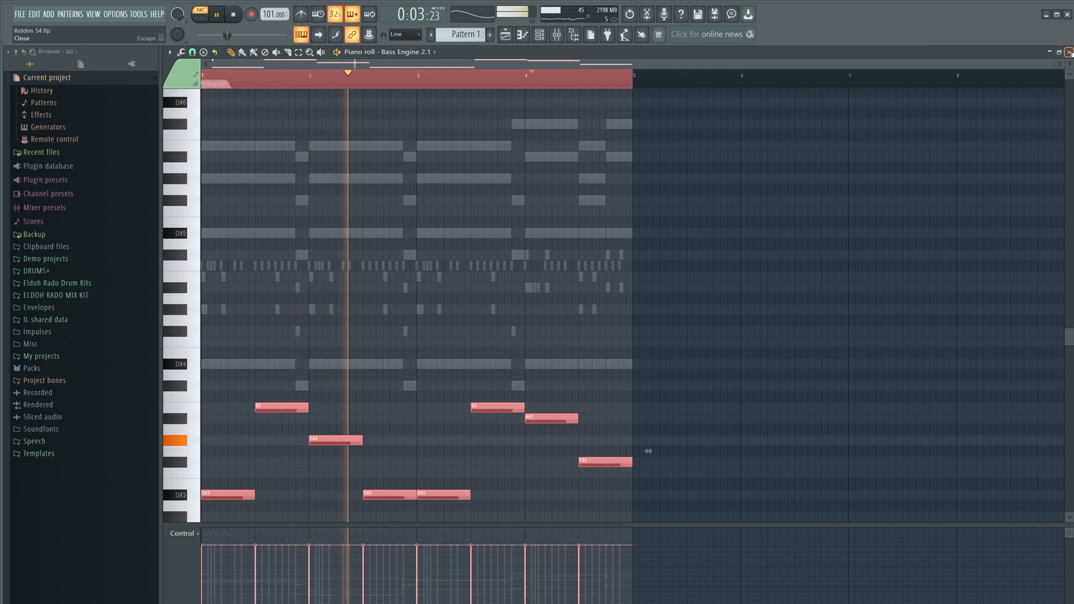
key(ctrl+Up)
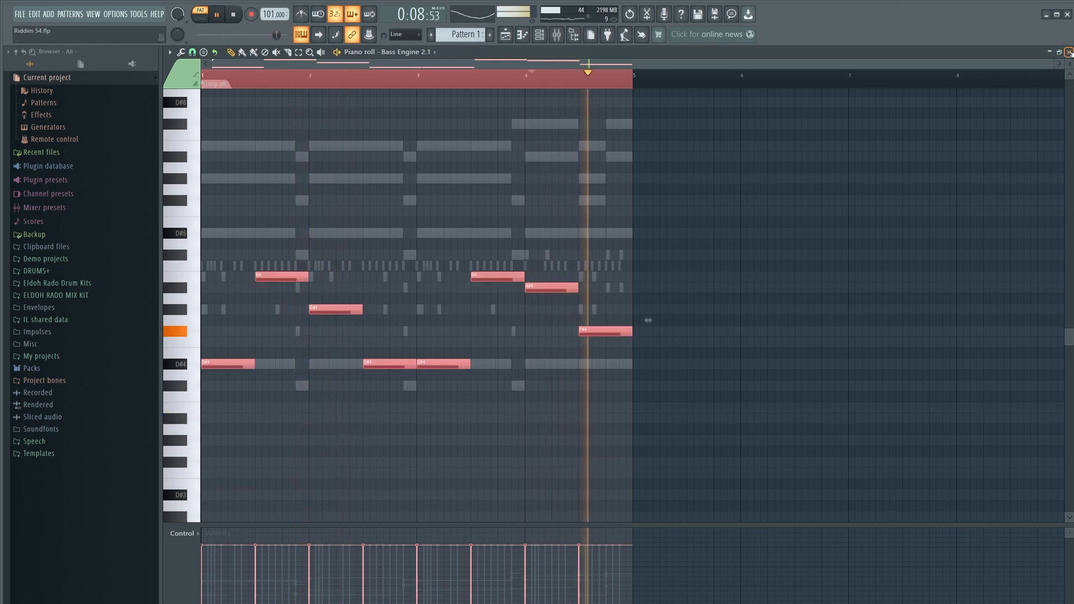
key(F6)
key(F7)
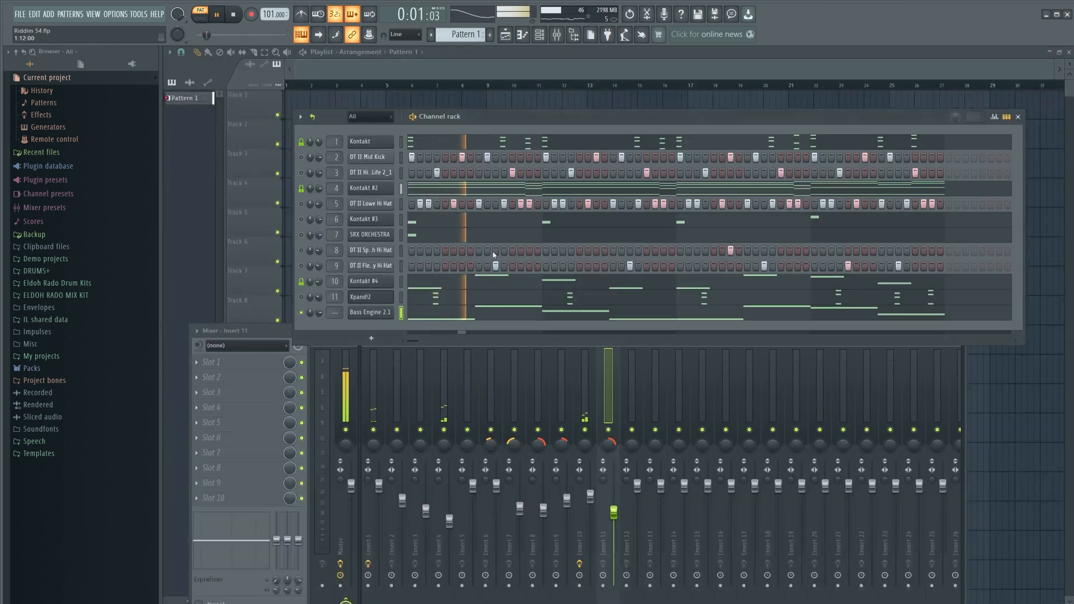
- Route the Bass Engine 2.1 channel to mixer insert 12 and lower that insert's volume
scroll(333, 314, down, 1)
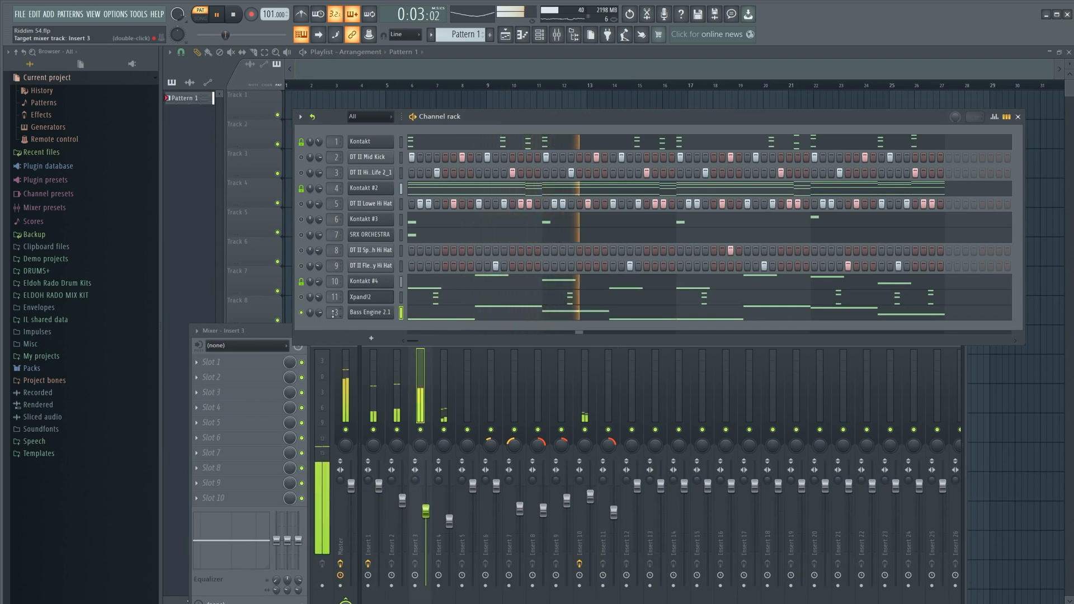
scroll(328, 314, up, 4)
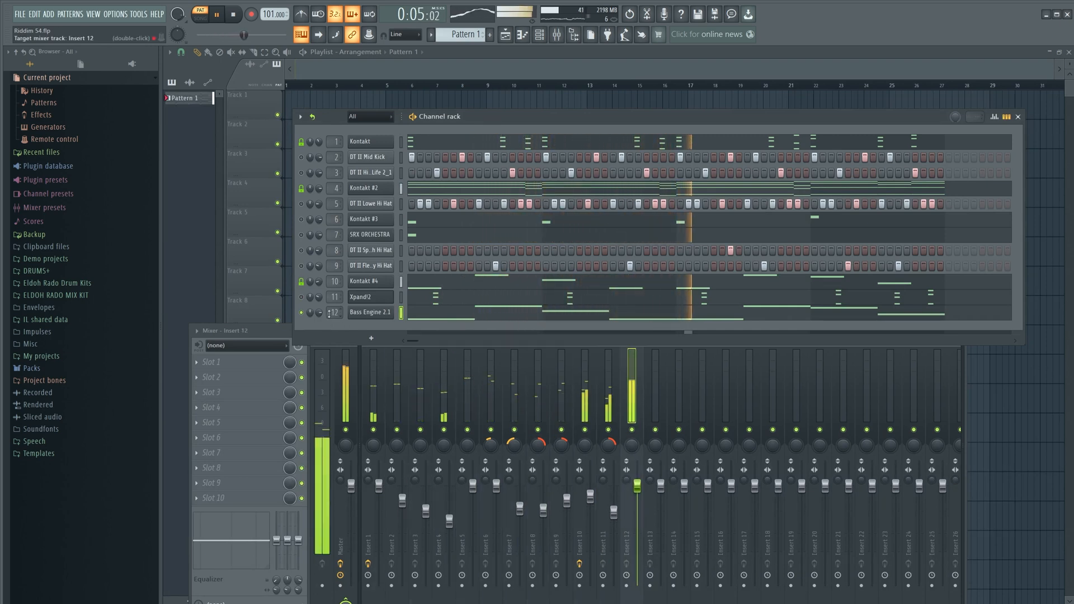
scroll(329, 314, down, 2)
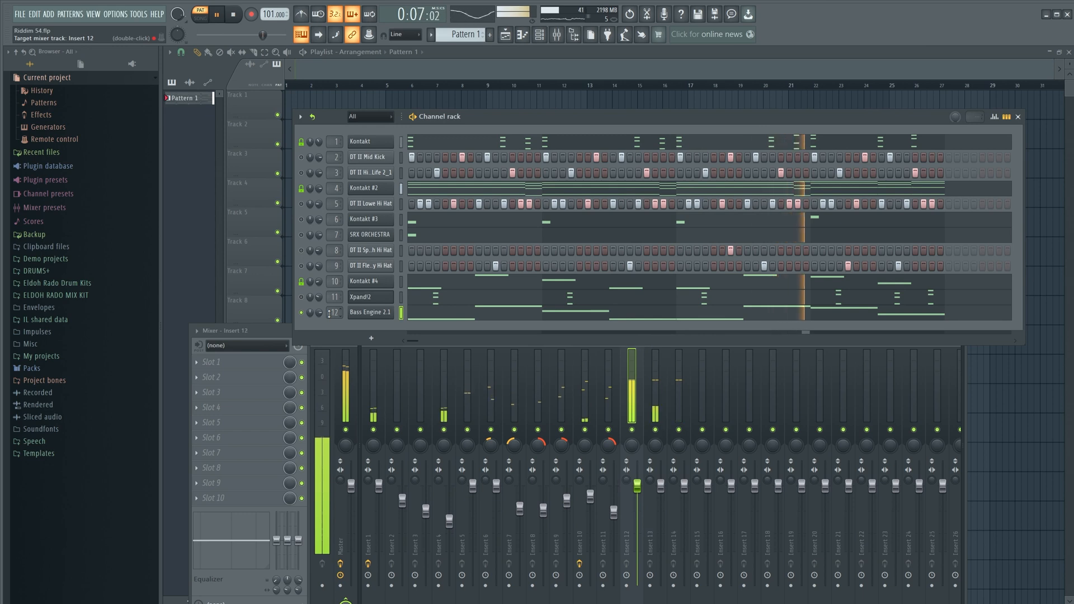
drag(636, 489, 636, 512)
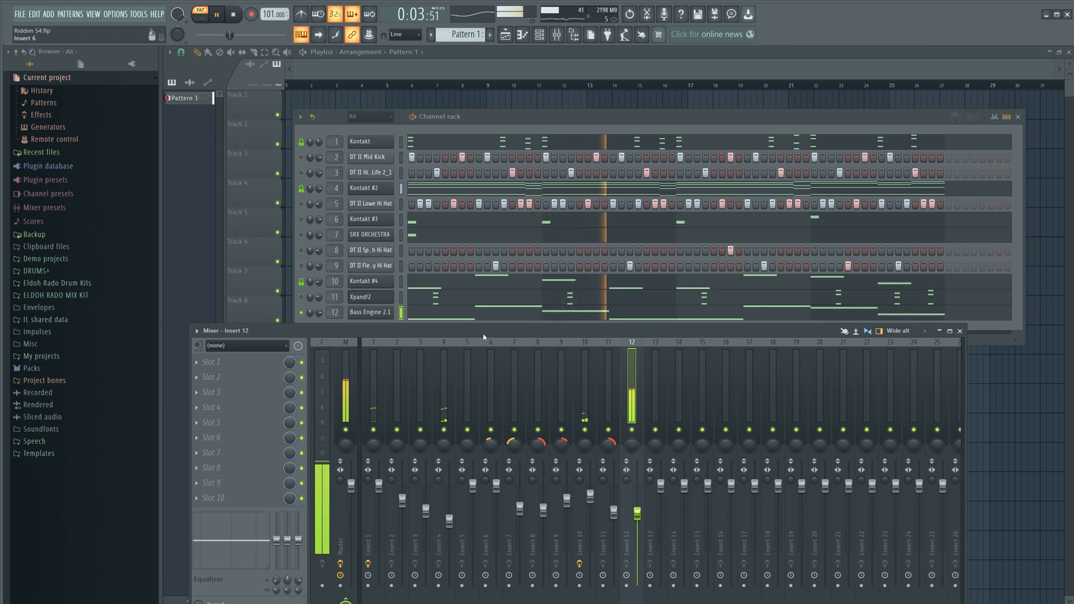
- Switch Bass Engine 2.1 to the patch after SUB Heavy Duty and transpose all its notes down one octave
click(384, 313)
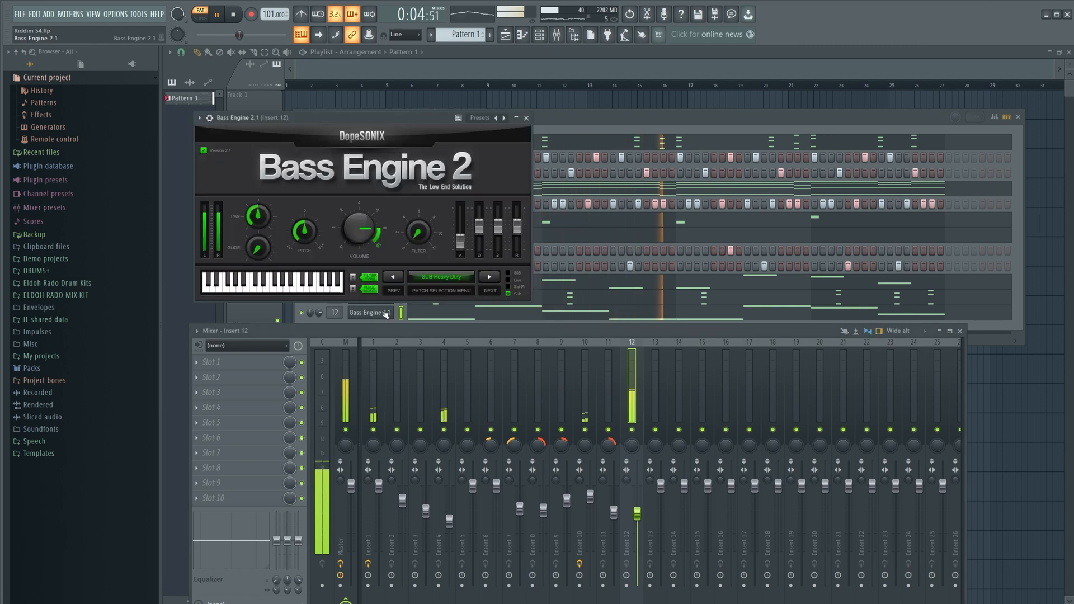
click(486, 281)
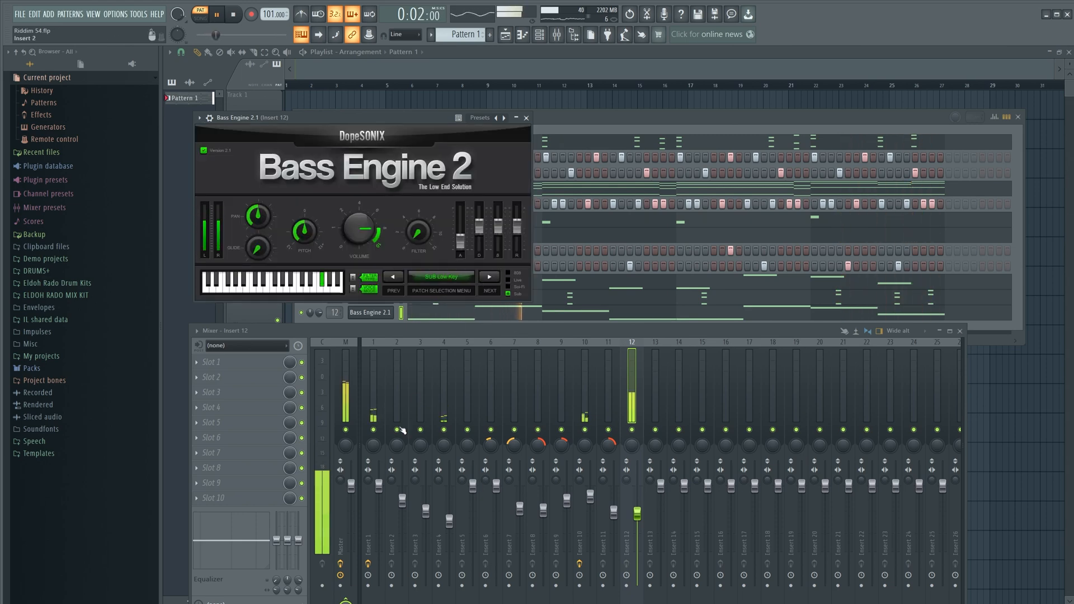
click(629, 320)
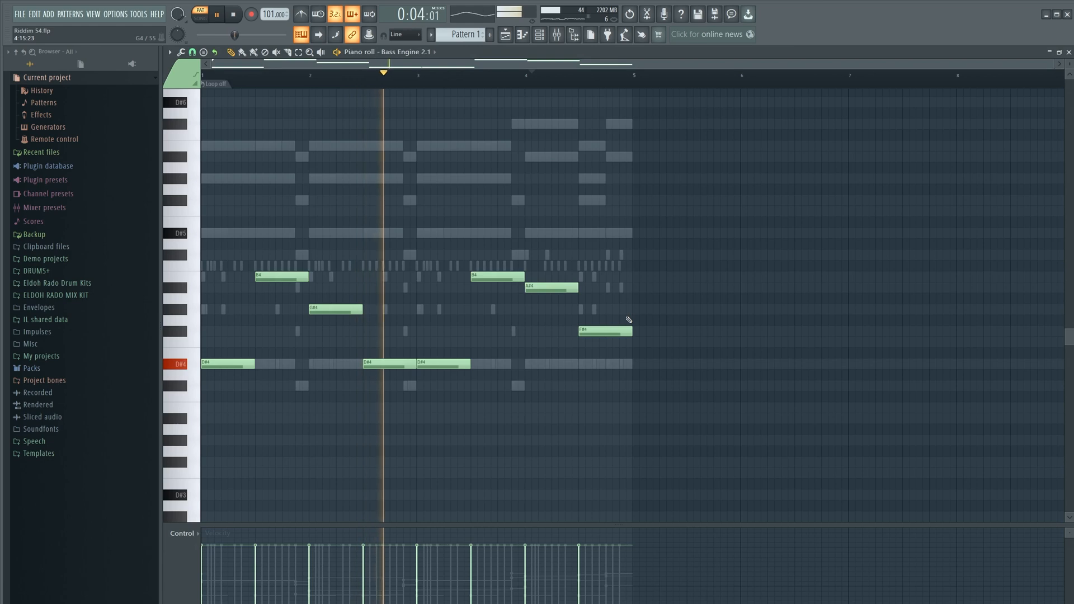
key(ctrl+a)
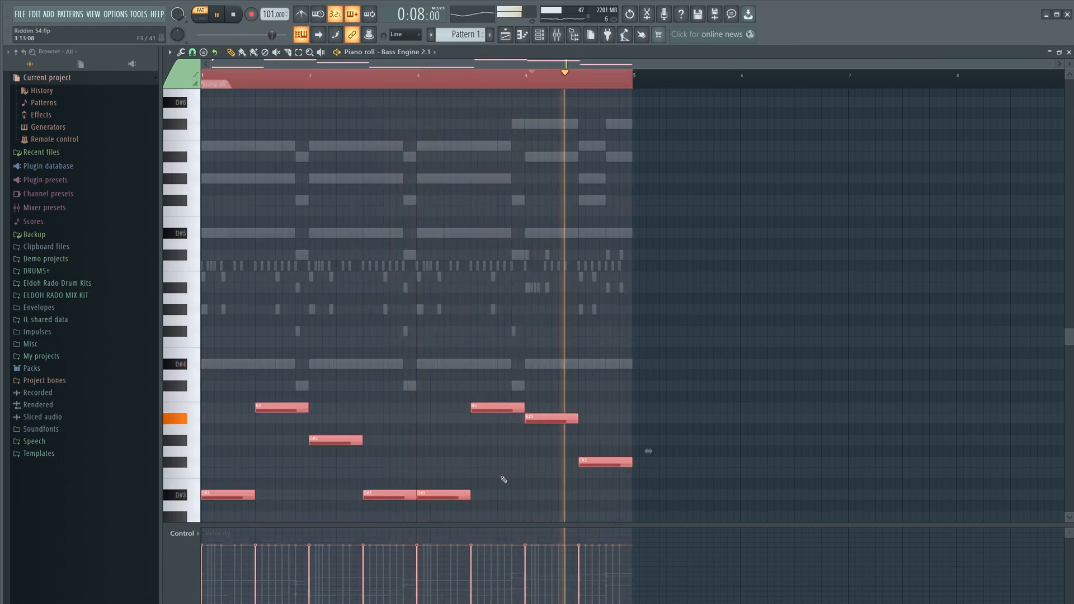
- Randomize the levels of the Bass Engine 2.1 notes using a different seed and accept the result
key(alt+r)
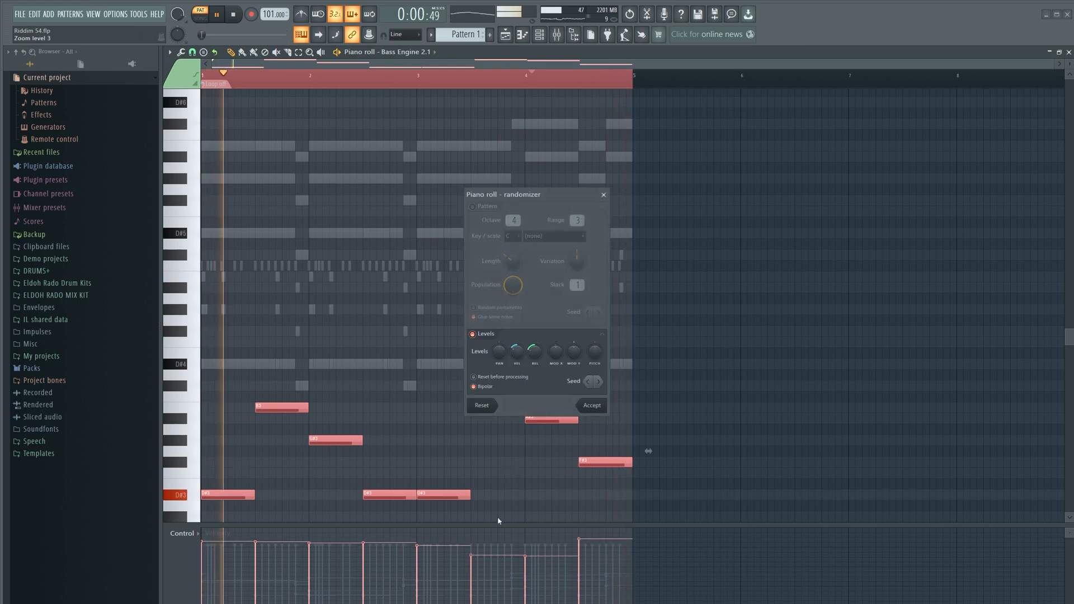
click(600, 382)
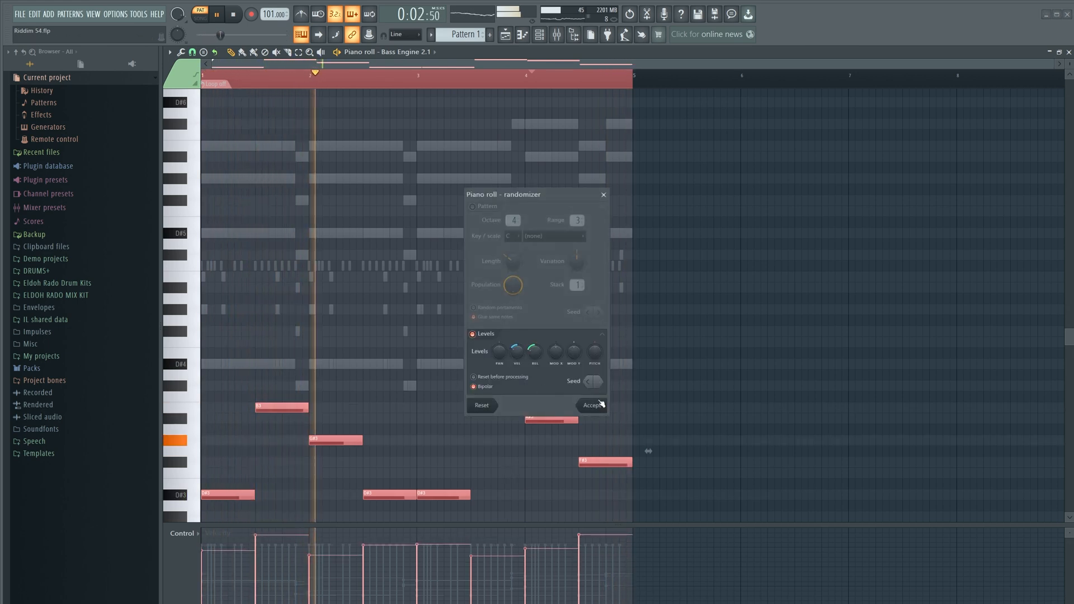
click(598, 405)
- Scale down the Bass Engine 2.1 note velocities with level scaling, adjusting Multiply and setting Tension to 19%
key(alt+x)
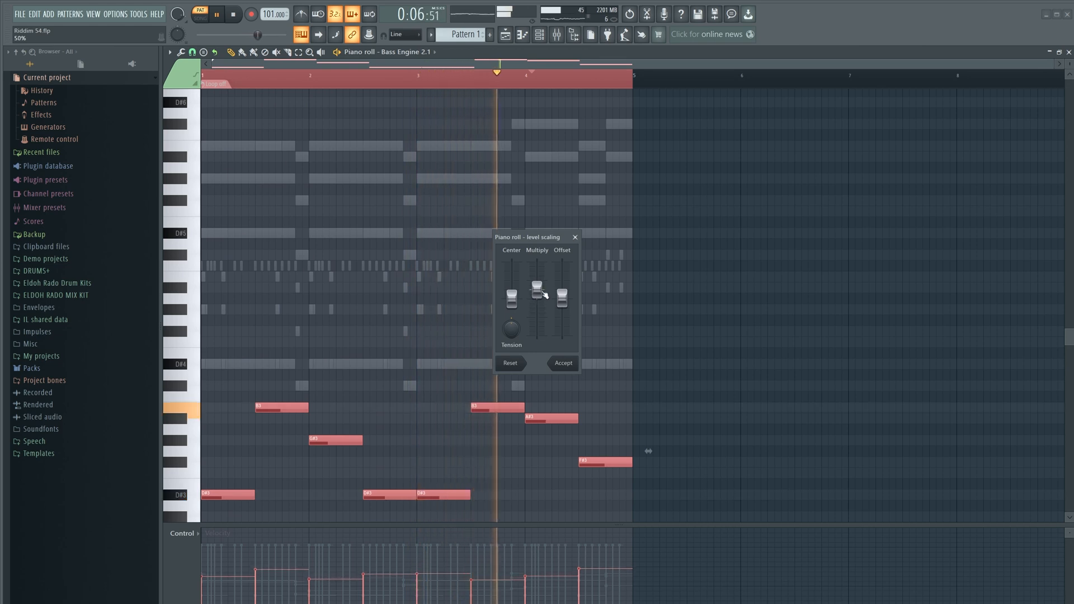
drag(540, 292, 540, 290)
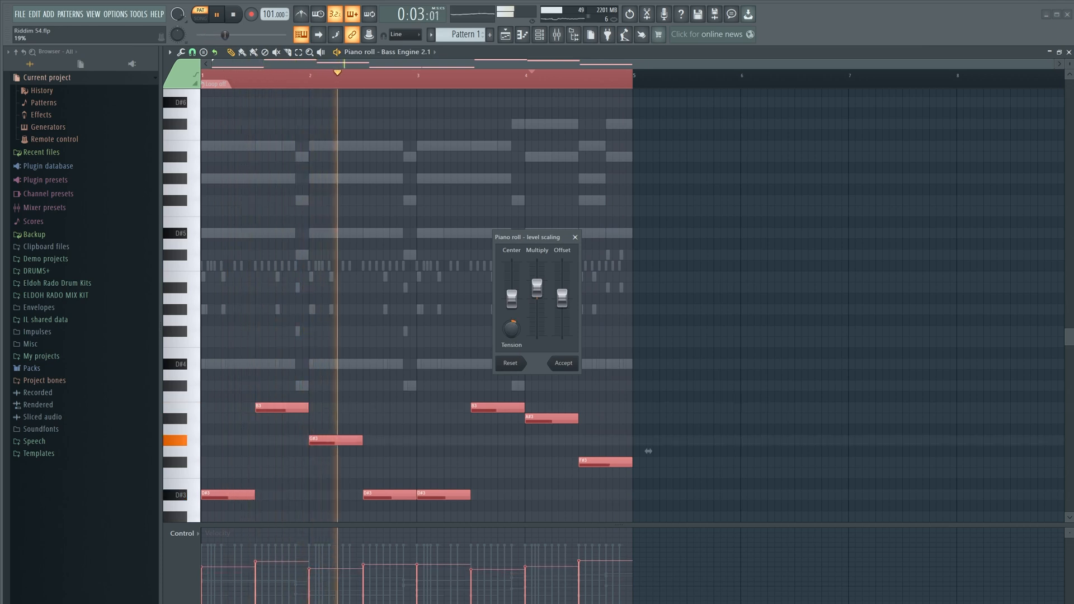
click(564, 364)
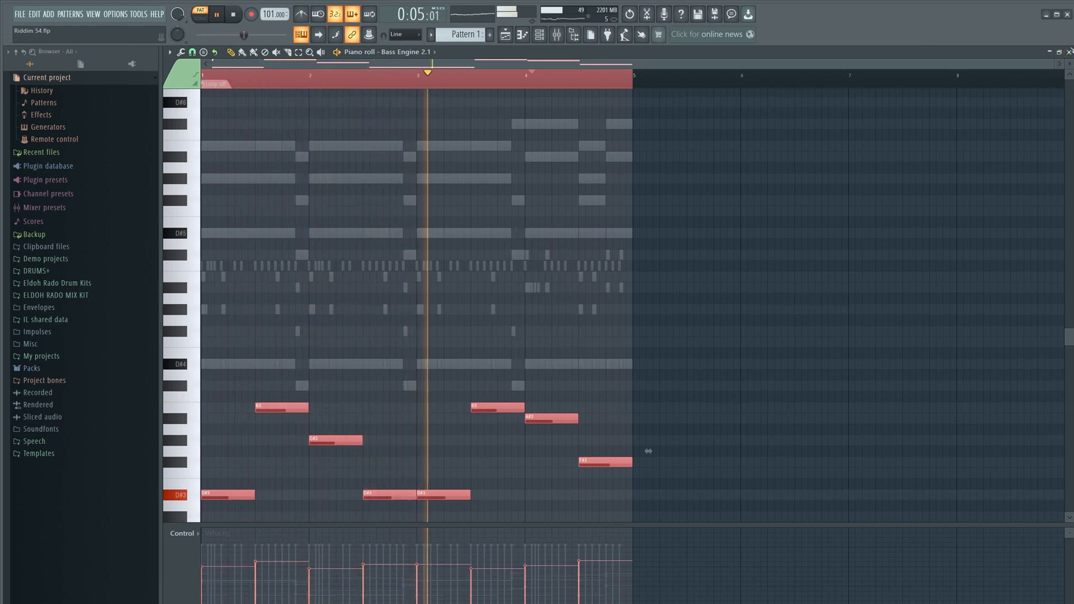
- Close the piano roll and the Bass Engine 2.1 plugin, and take that channel out of solo
click(1069, 52)
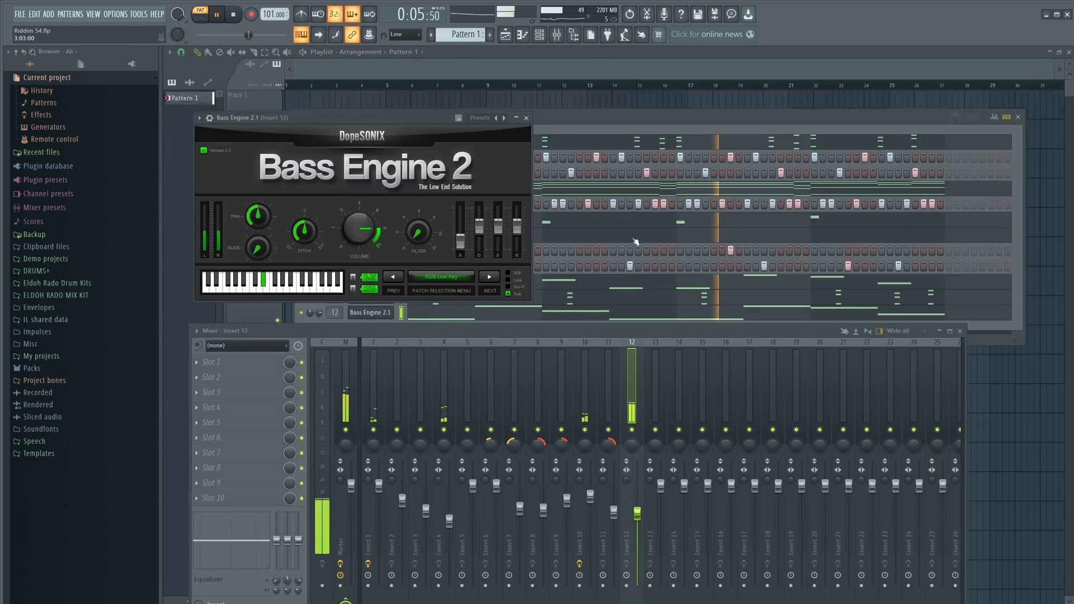
click(526, 118)
right_click(308, 315)
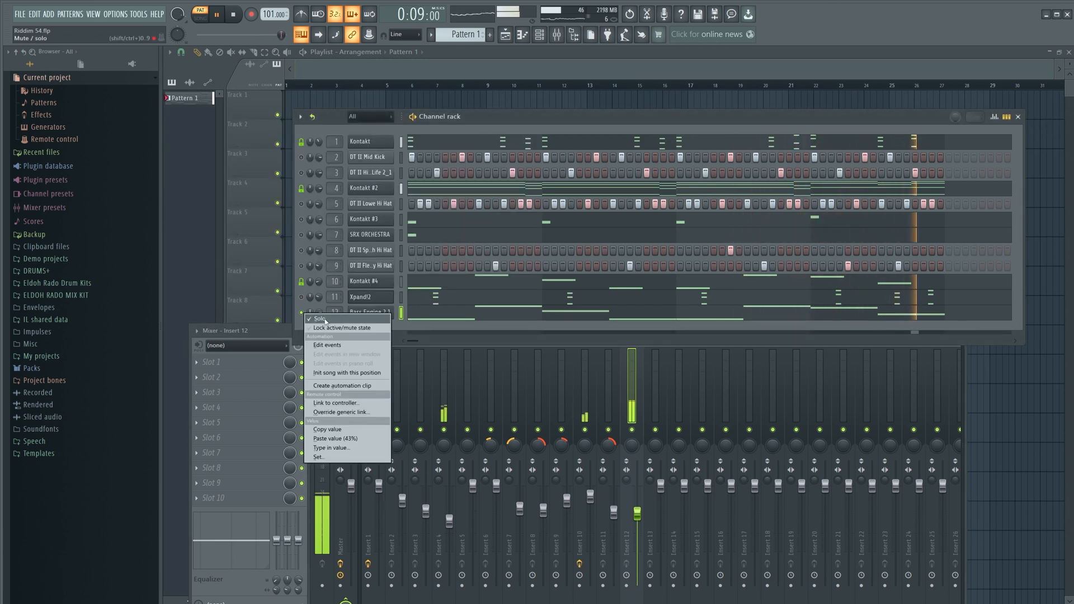
click(325, 320)
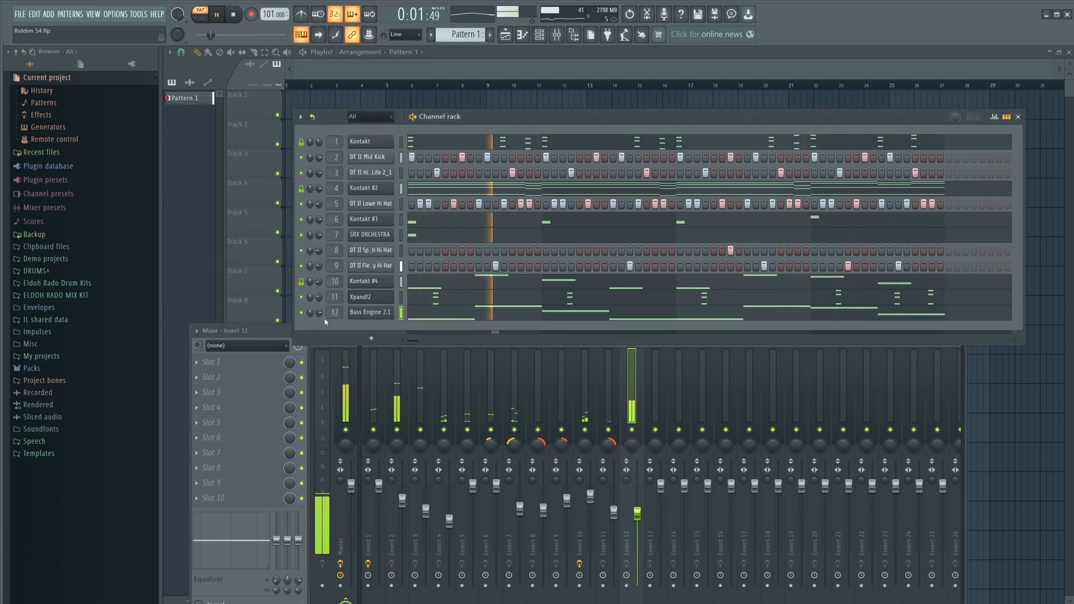
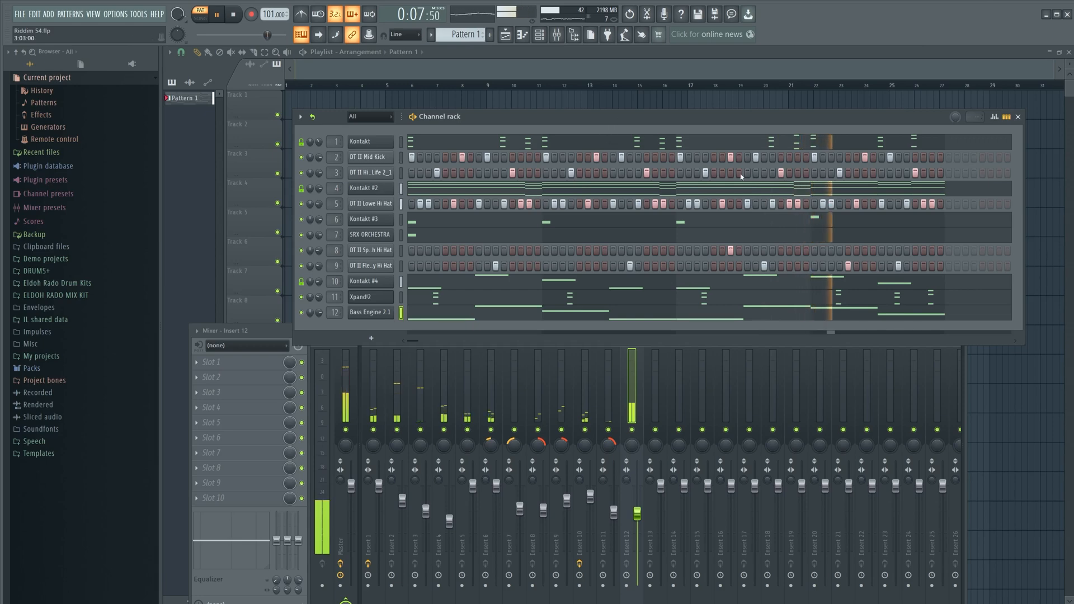
- Close the mixer and reposition the channel rack over the playlist
click(270, 330)
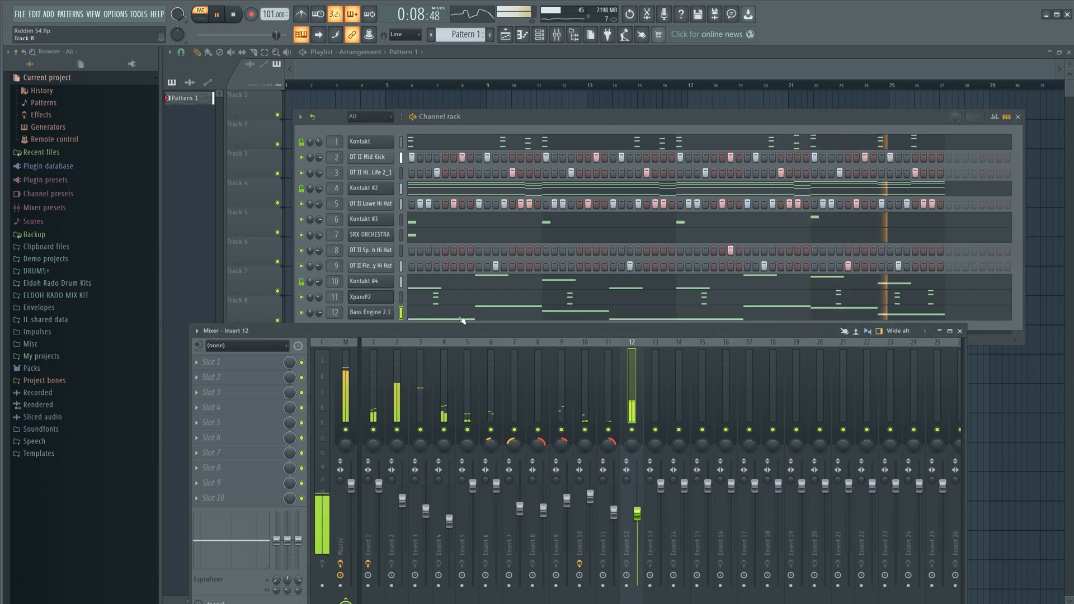
click(961, 331)
drag(729, 115, 593, 238)
click(837, 122)
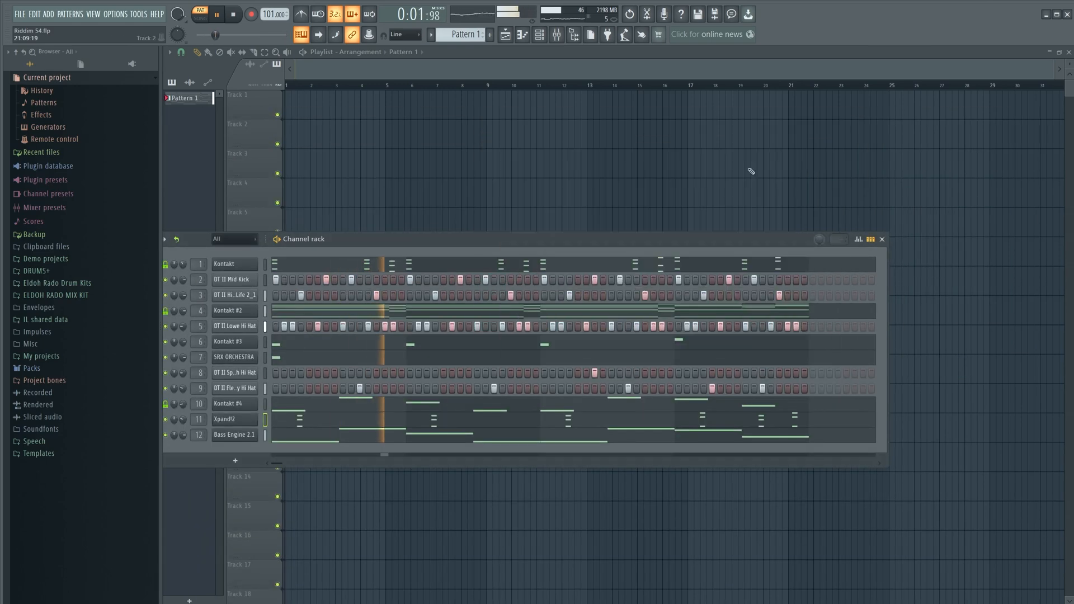
drag(480, 246, 666, 168)
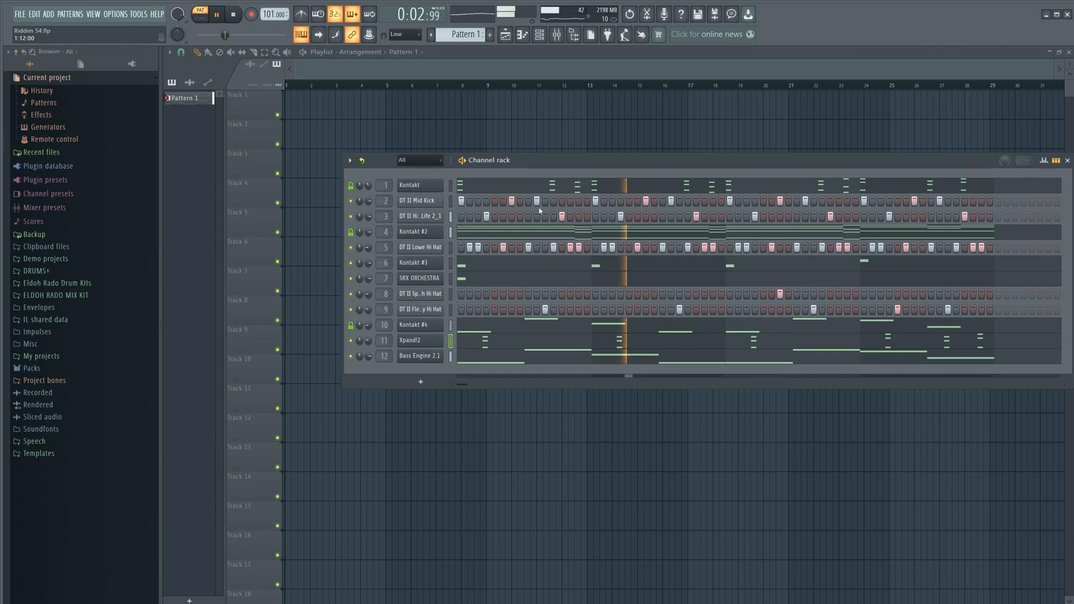
- Replace the DT II Mid Kick channel's sample with DT 1 lb Kick from the Eldoh Rado Dancehall Trap Kit's Kicks folder
click(78, 285)
click(94, 296)
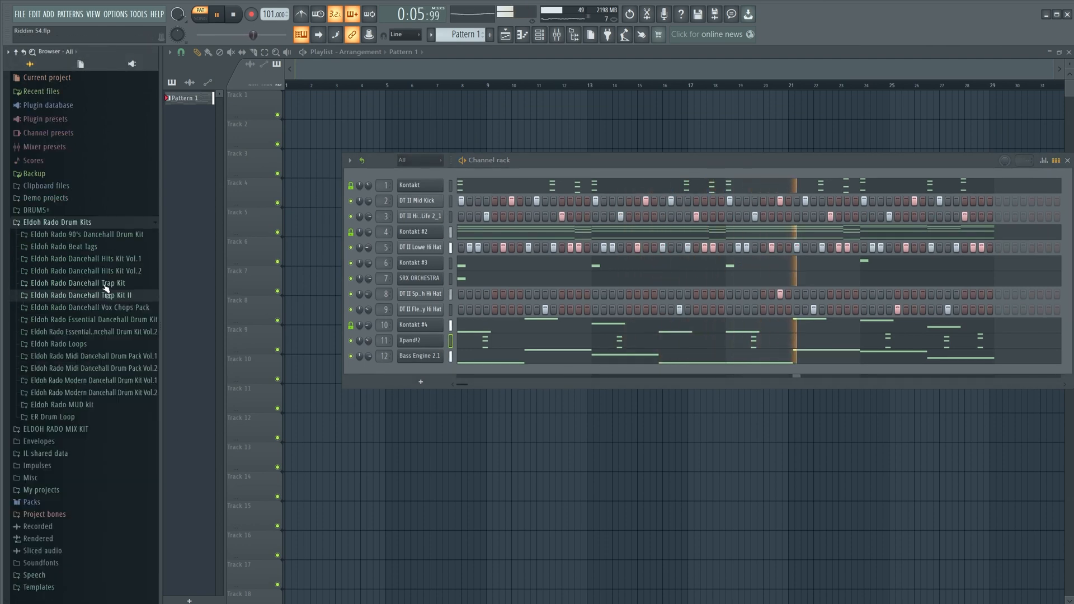
click(78, 283)
click(47, 332)
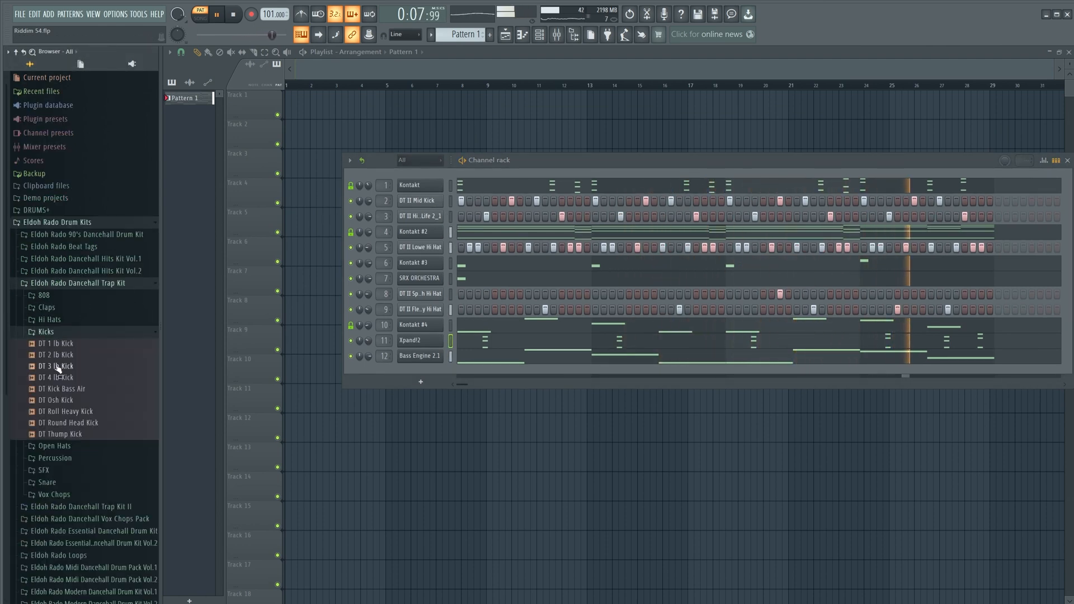
drag(62, 379, 63, 377)
click(68, 344)
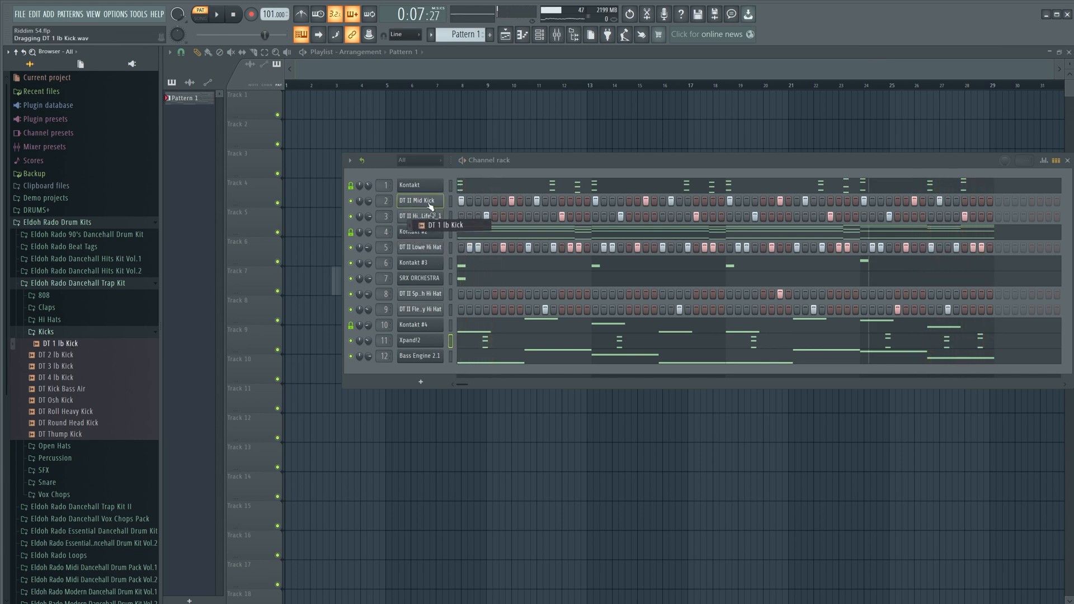
drag(431, 206, 431, 206)
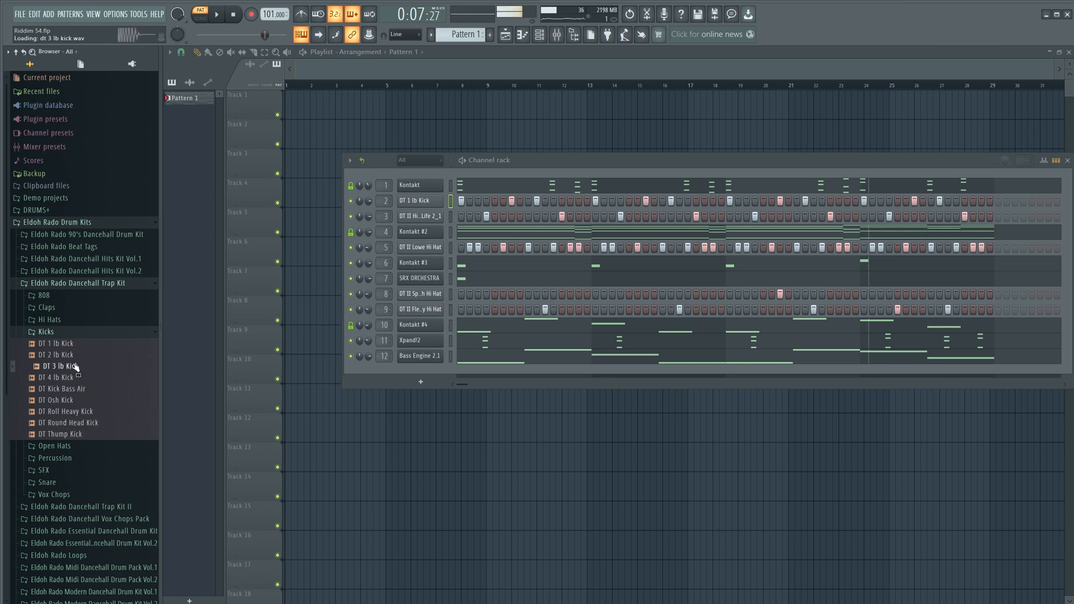
- Reposition the channel rack and unlock the active/mute state of the Kontakt #4 channel
drag(630, 162, 597, 180)
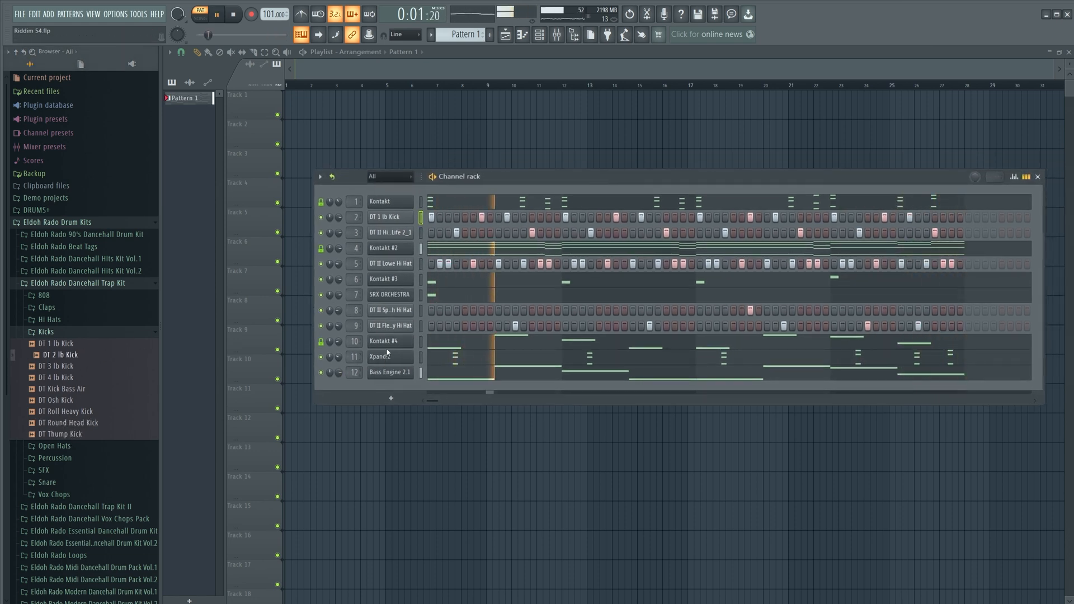
right_click(329, 346)
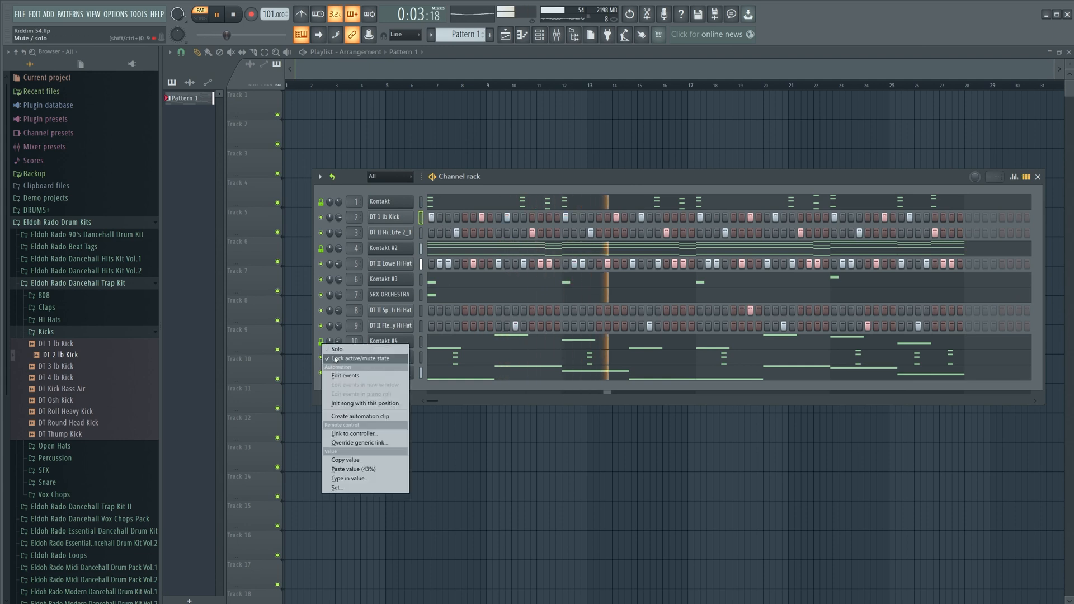
click(334, 359)
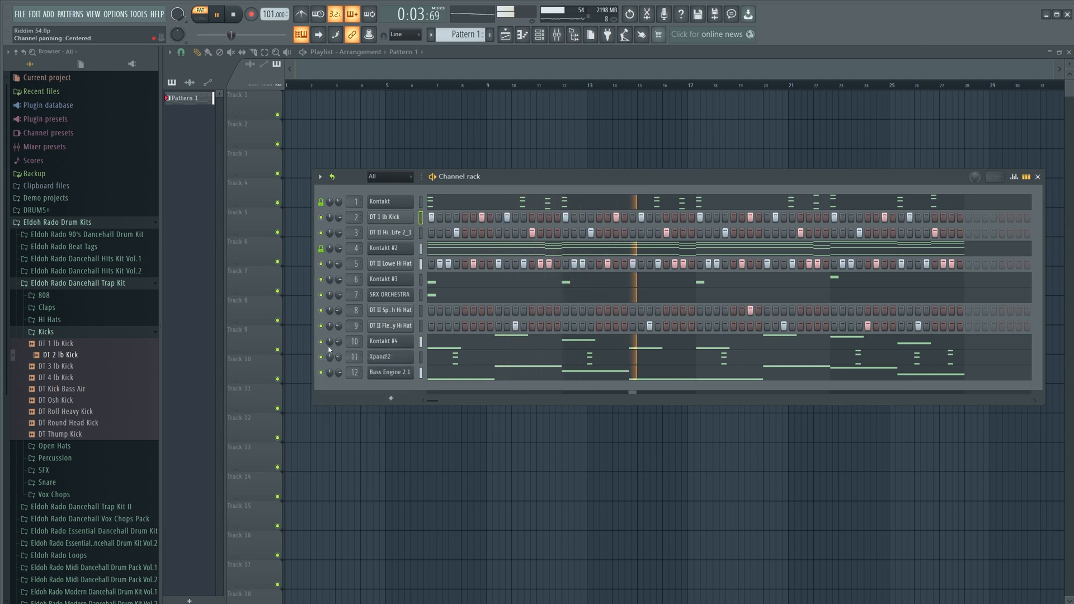
- Load Ozone Imager 2 into effect slot 5 of mixer Insert 10
click(563, 40)
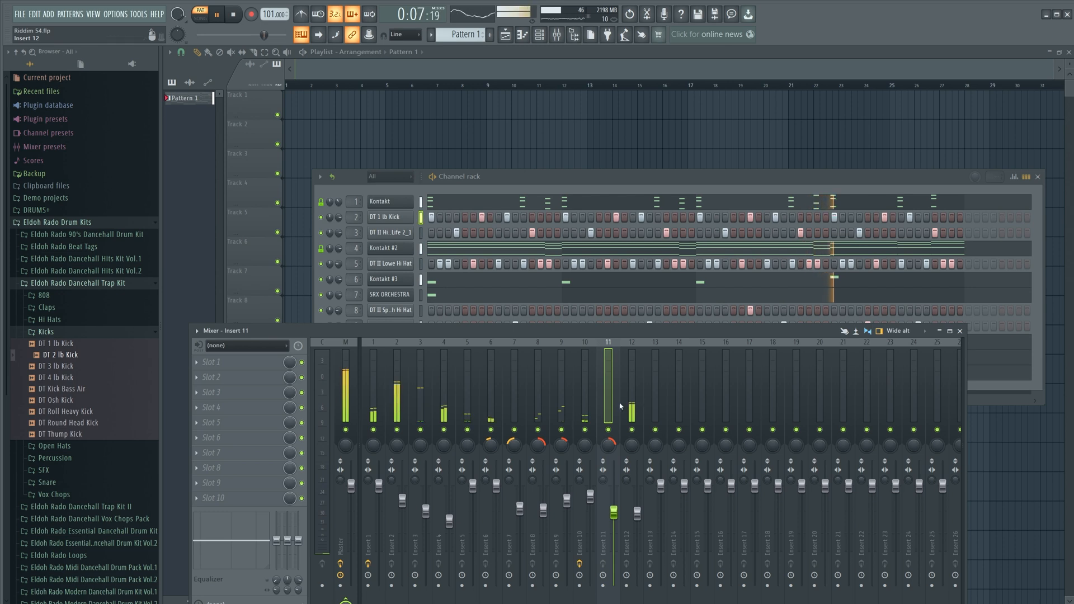
click(585, 399)
click(212, 423)
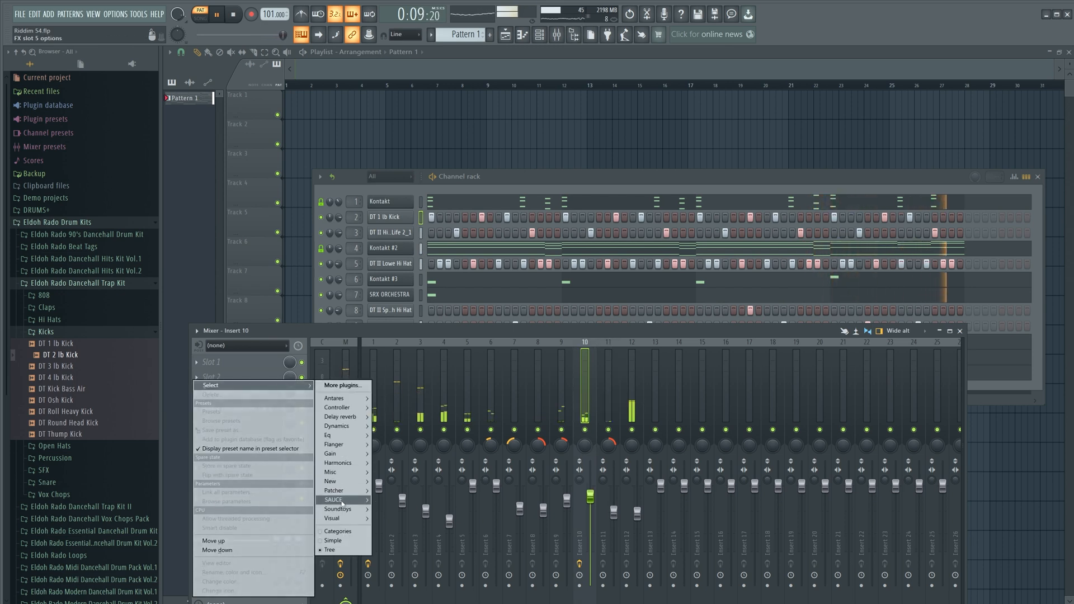
mouse_move(348, 502)
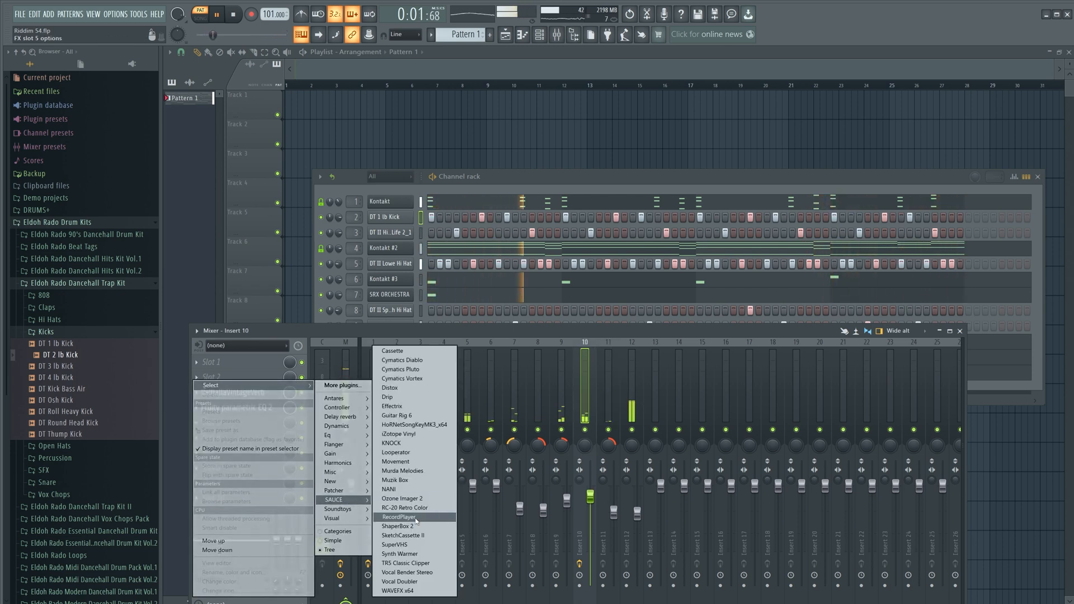
click(411, 498)
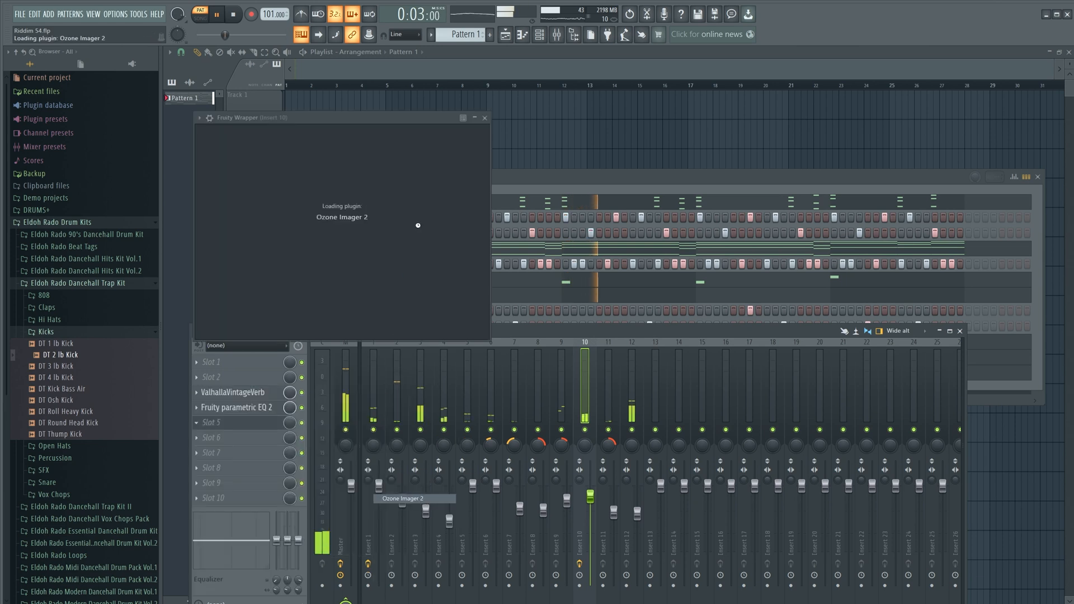
- Enable Stereoize in Ozone Imager 2, set its amount to about 12.2 ms, and close the plugin
click(481, 221)
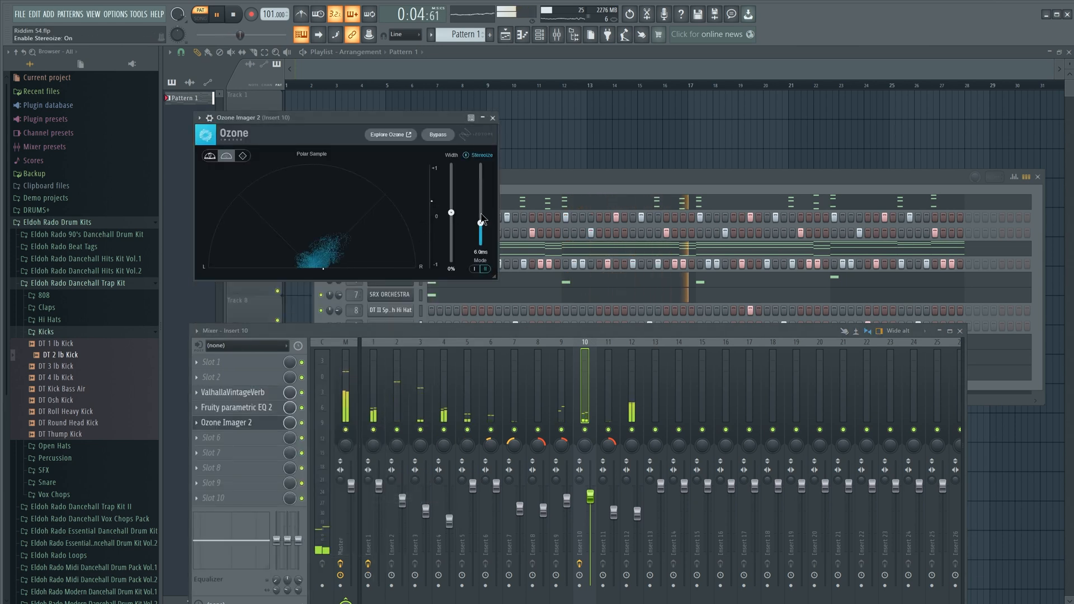
drag(481, 202, 483, 201)
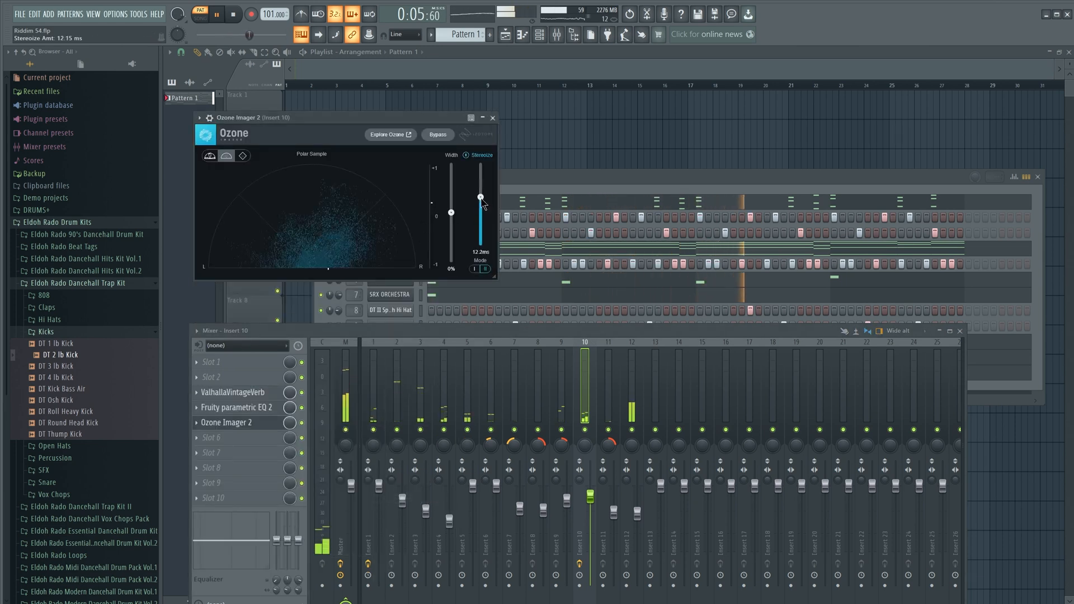
click(493, 118)
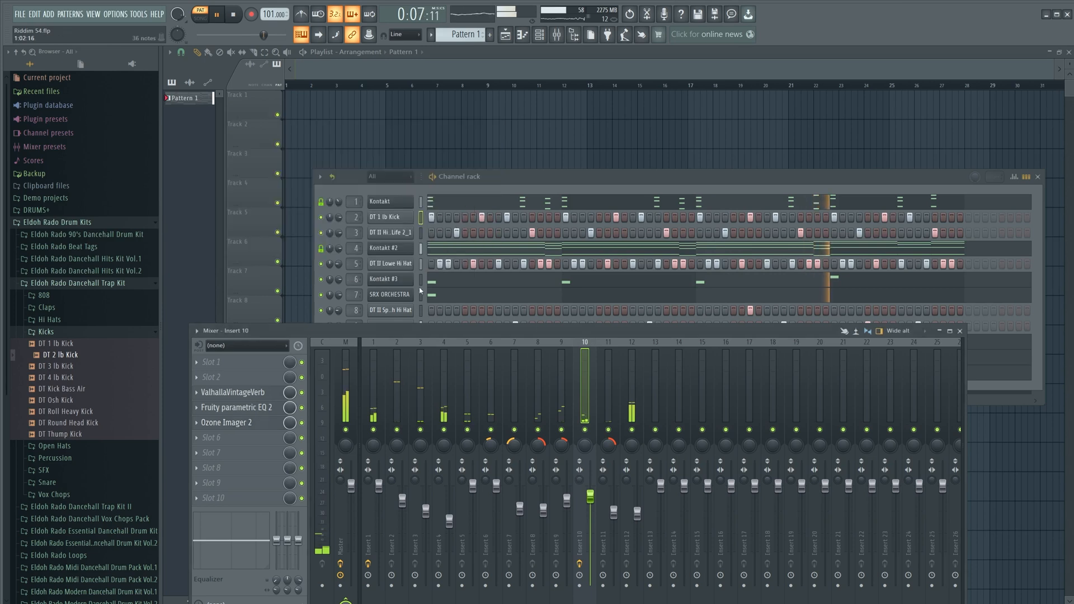
- Lower the volume of mixer Insert 12 slightly and move the mixer down to uncover more of the channel rack
click(637, 486)
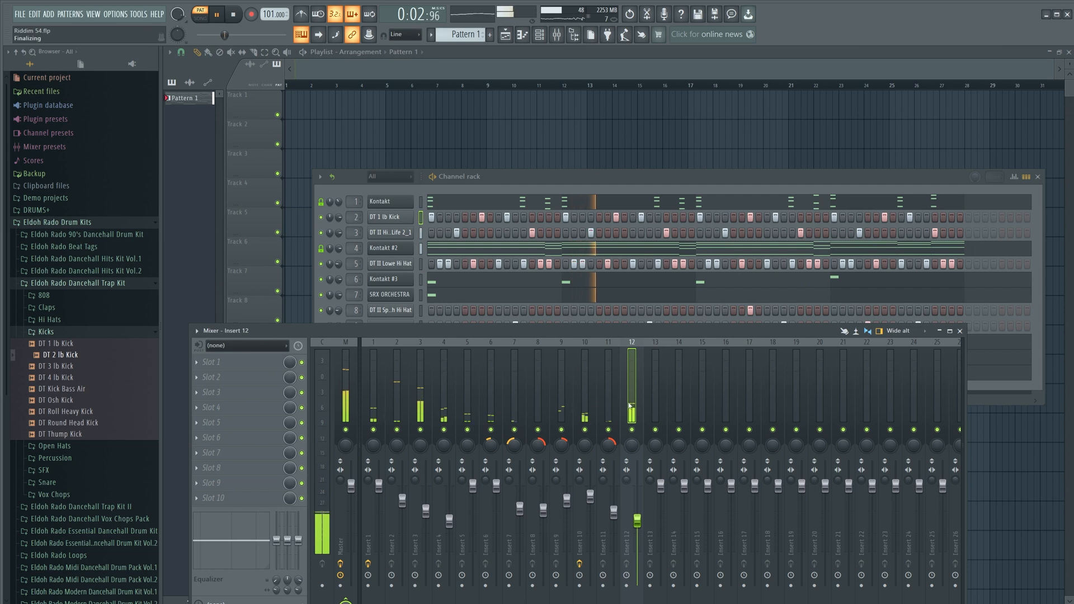
drag(745, 336, 743, 369)
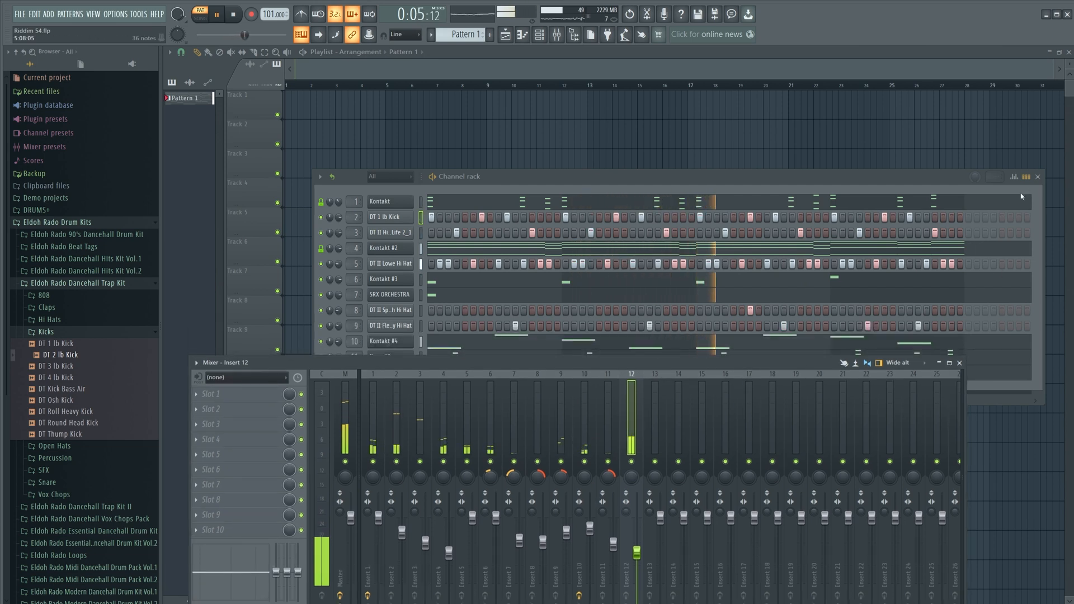
- Select all twelve channels and route them to consecutive mixer tracks starting from Insert 1
double_click(421, 203)
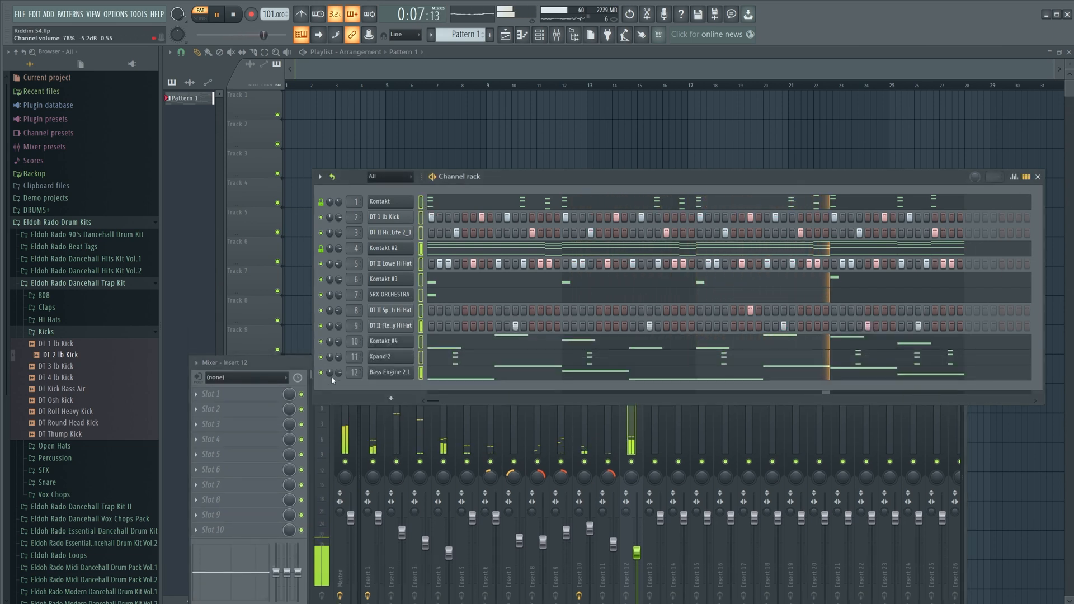
click(287, 363)
right_click(377, 438)
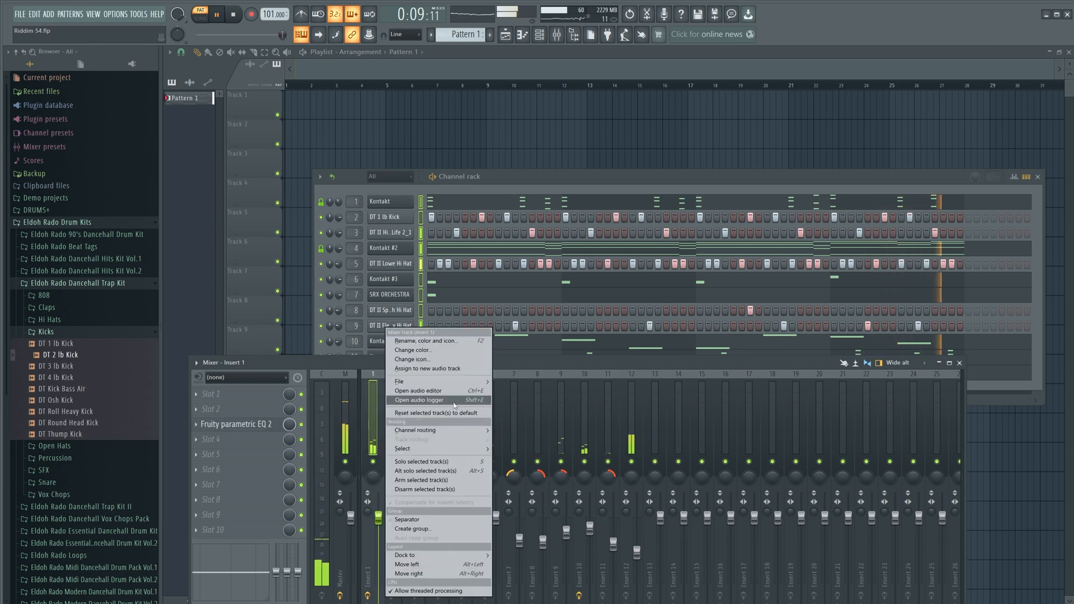
mouse_move(442, 430)
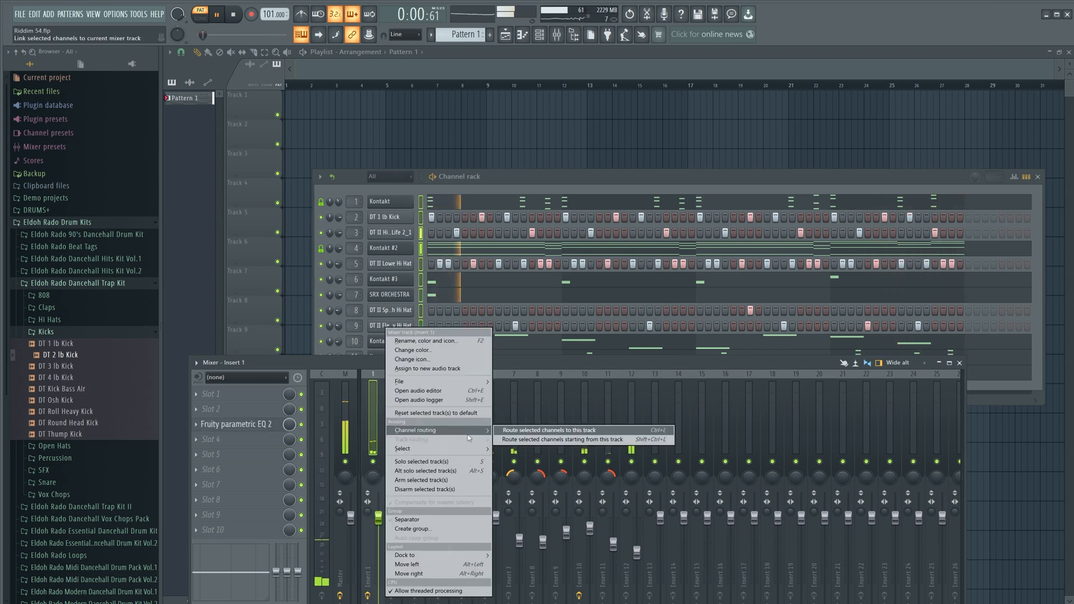
click(556, 440)
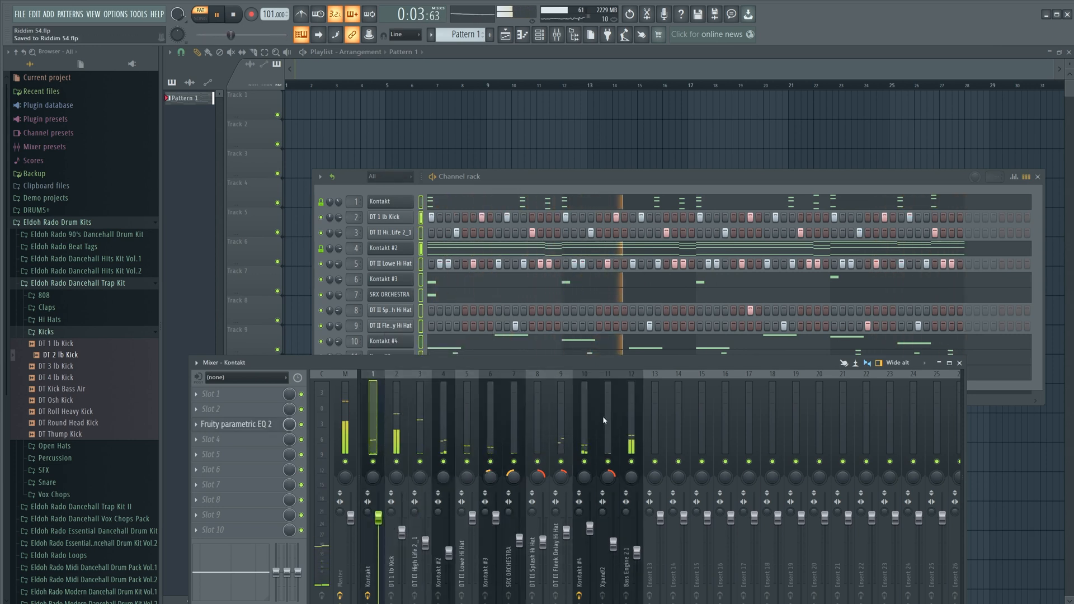
- Split Pattern 1 by channel and close the open windows so only the playlist remains
click(431, 35)
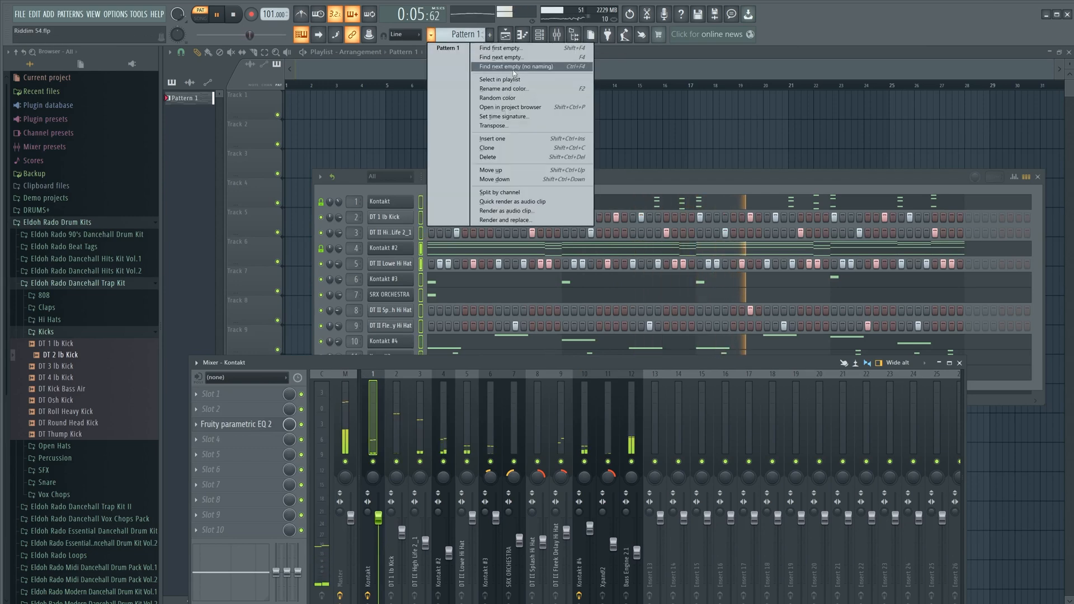
click(500, 191)
key(F12)
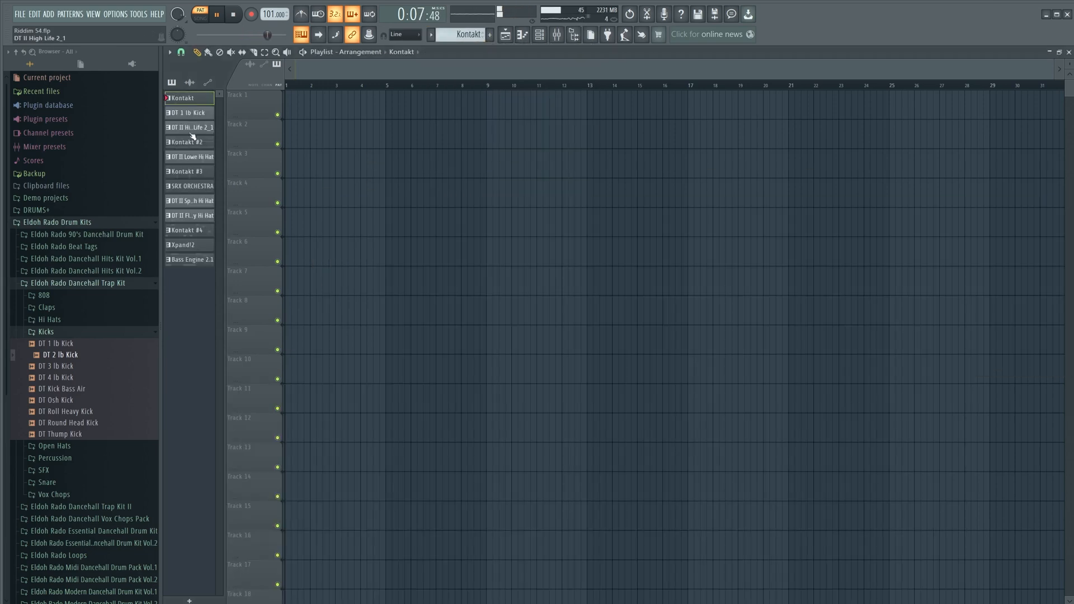
- Place all the split patterns, Kontakt through Bass Engine 2.1, on playlist tracks 1 to 12 at bar 1 and switch to song mode
click(198, 261)
drag(219, 103, 246, 99)
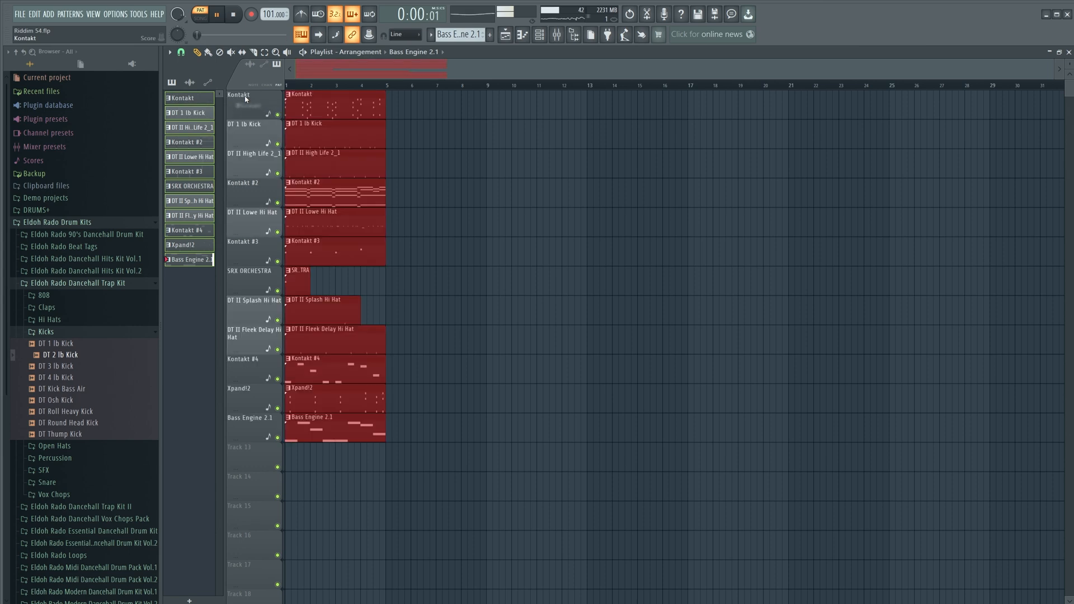
click(209, 21)
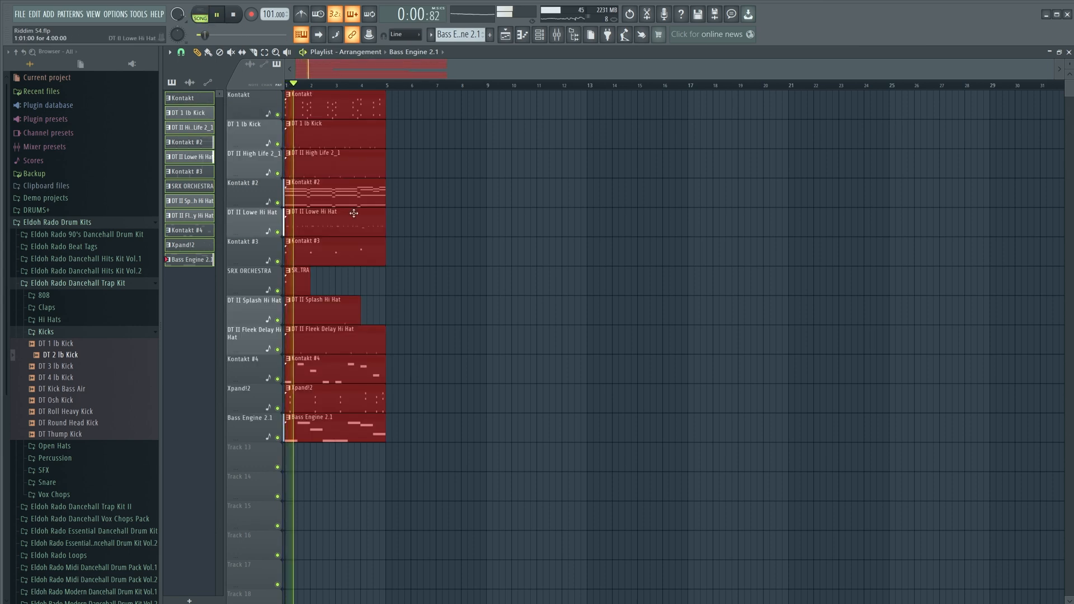
- Duplicate the four-bar block of clips five times so the arrangement runs up to bar 25
key(ctrl+b)
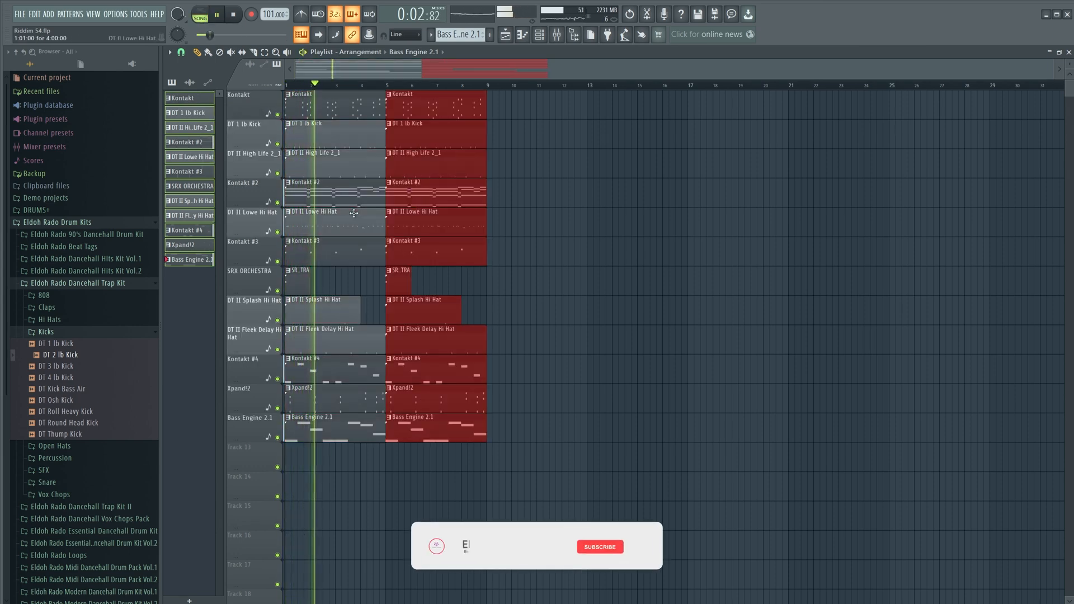
key(ctrl+b)
key(ctrl+b)
key(ctrl+b)
key(ctrl+b)
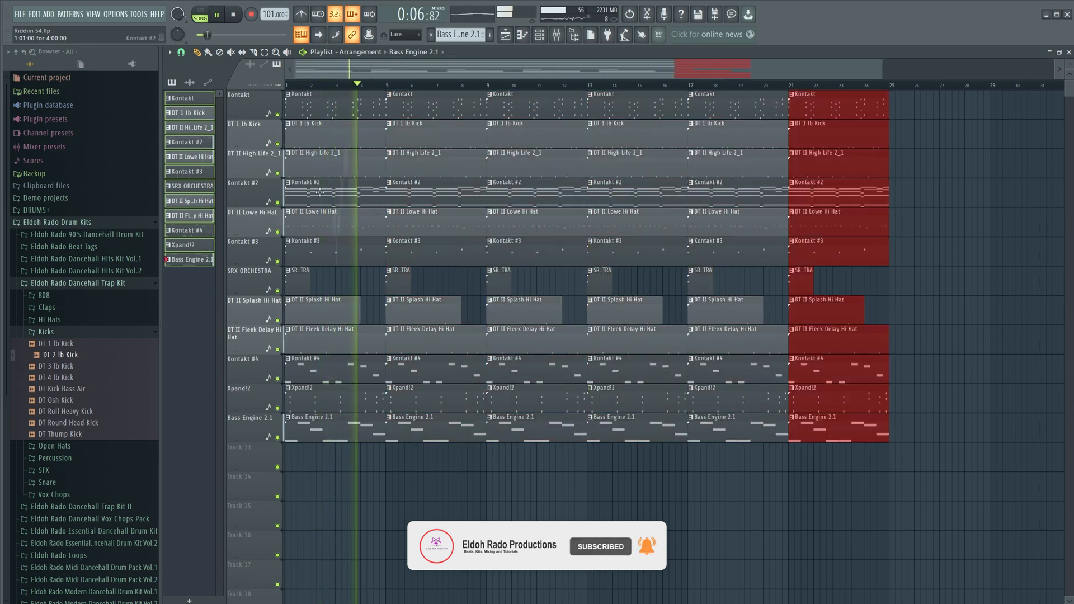
- Try removing every clip except Kontakt from the first four bars, play the intro, and undo the removal
drag(339, 140, 311, 472)
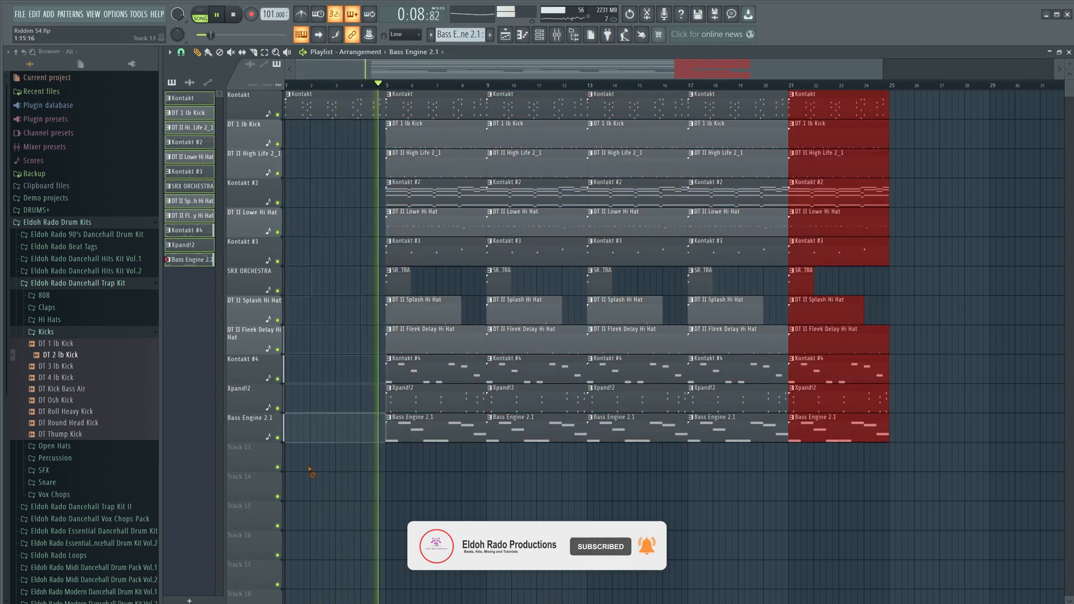
key(ctrl+d)
key(space)
key(space)
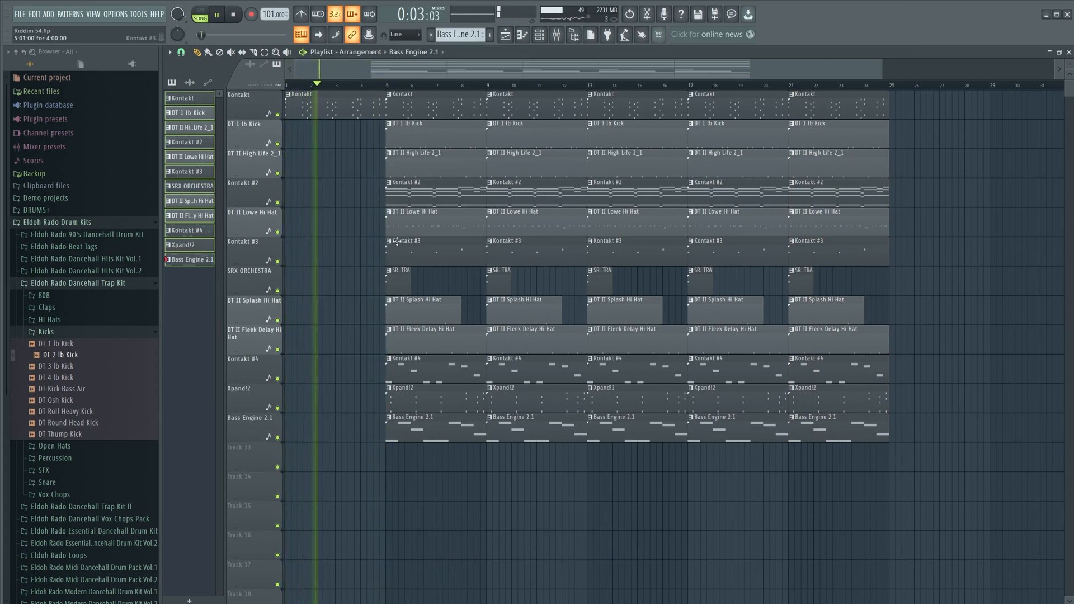
key(ctrl+z)
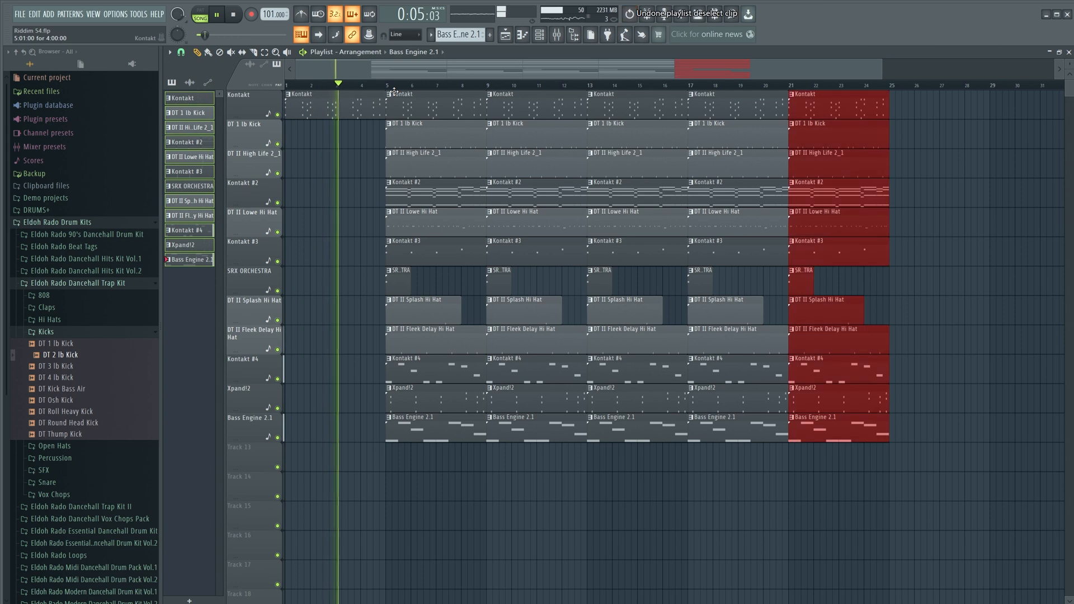
key(ctrl+z)
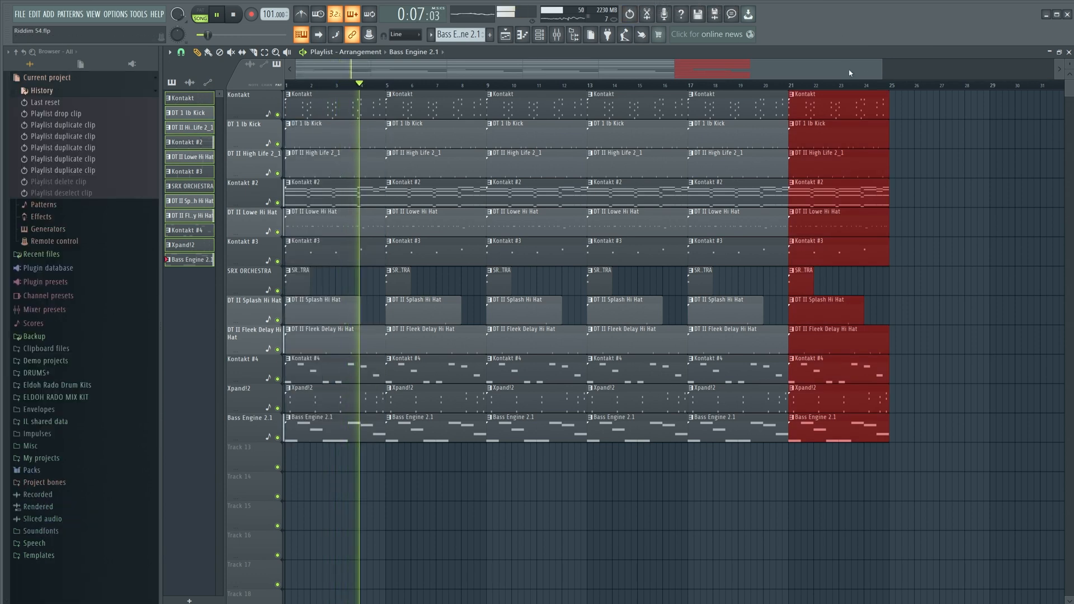
- Delete the DT 1 lb Kick and DT II High Life 2_1 clips from the first four bars and replay the intro
drag(881, 71, 567, 71)
right_click(385, 139)
right_click(367, 160)
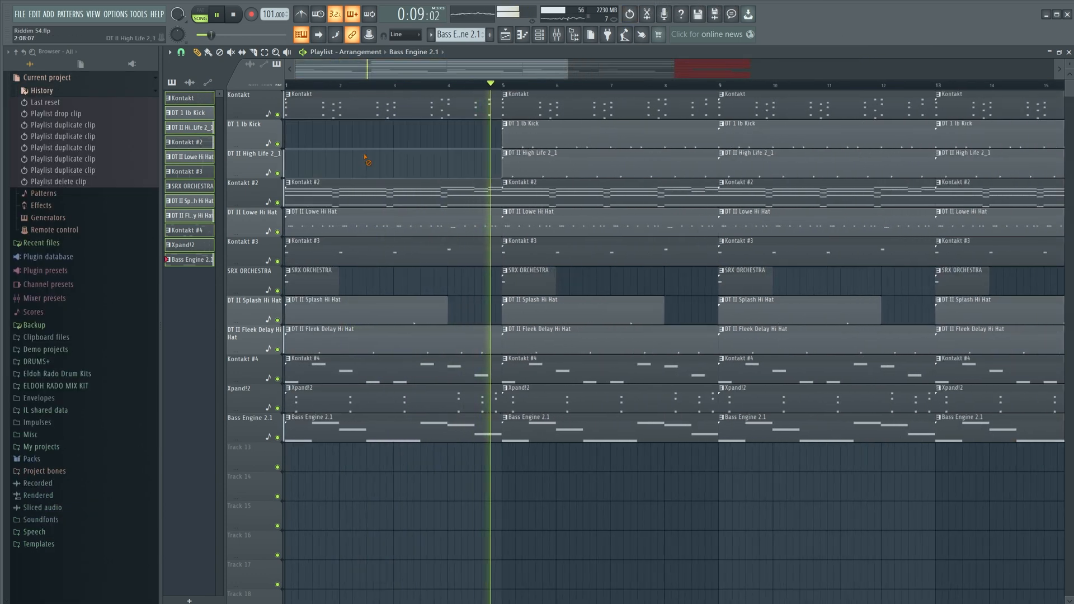
key(space)
key(space)
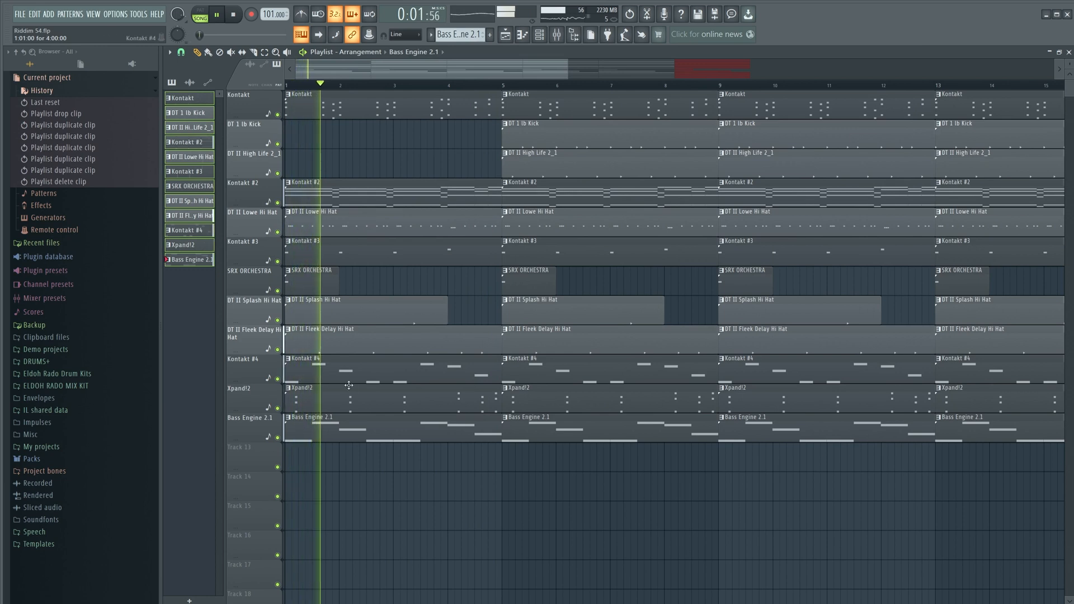
- Delete the first Bass Engine 2.1, Xpand!2 and SRX ORCHESTRA clips from the intro
right_click(360, 431)
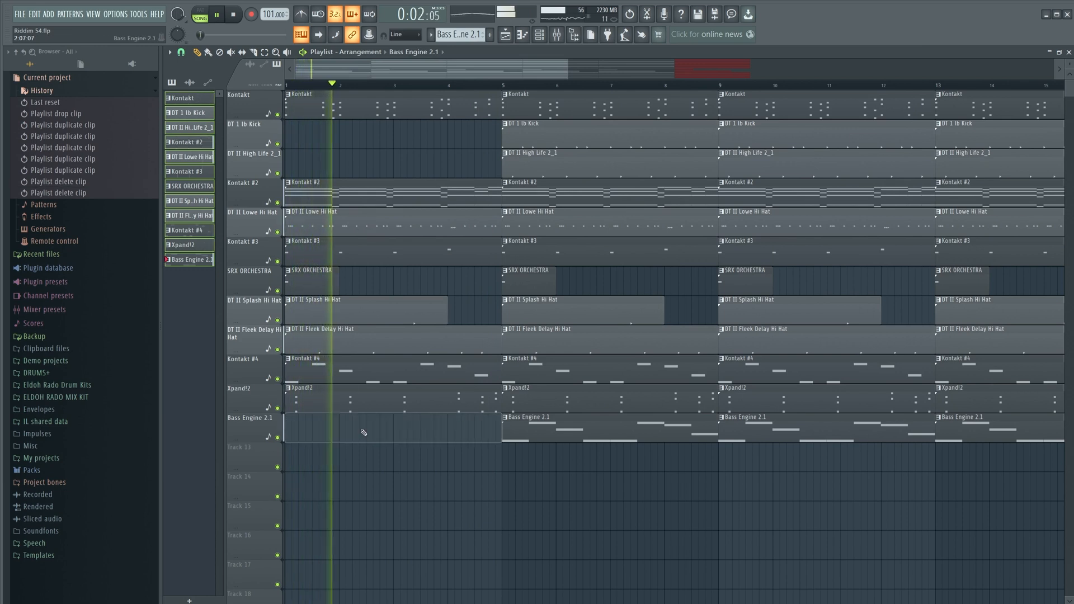
right_click(383, 407)
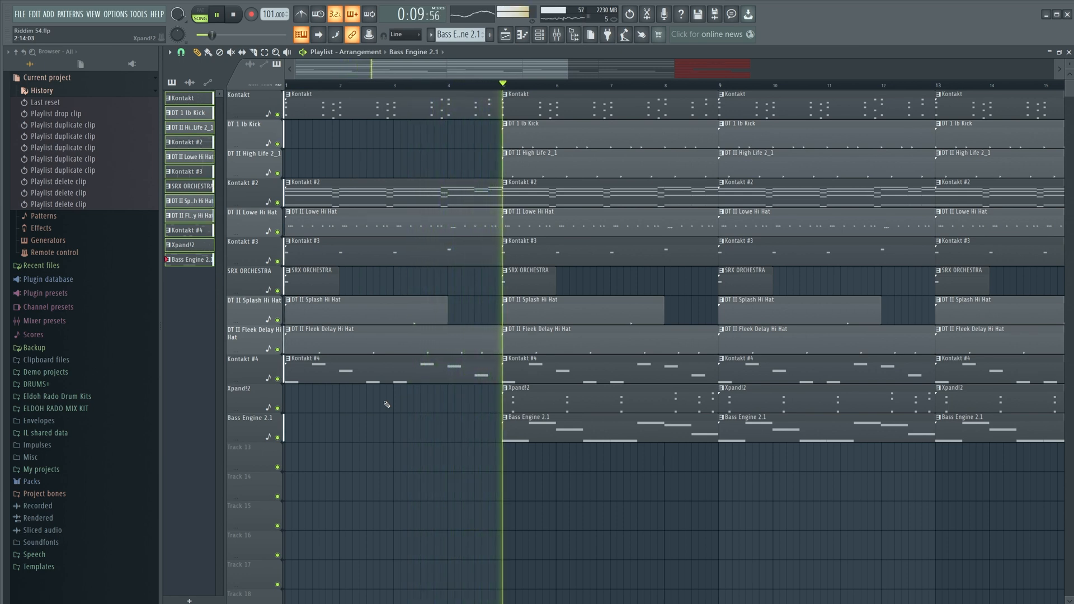
right_click(324, 282)
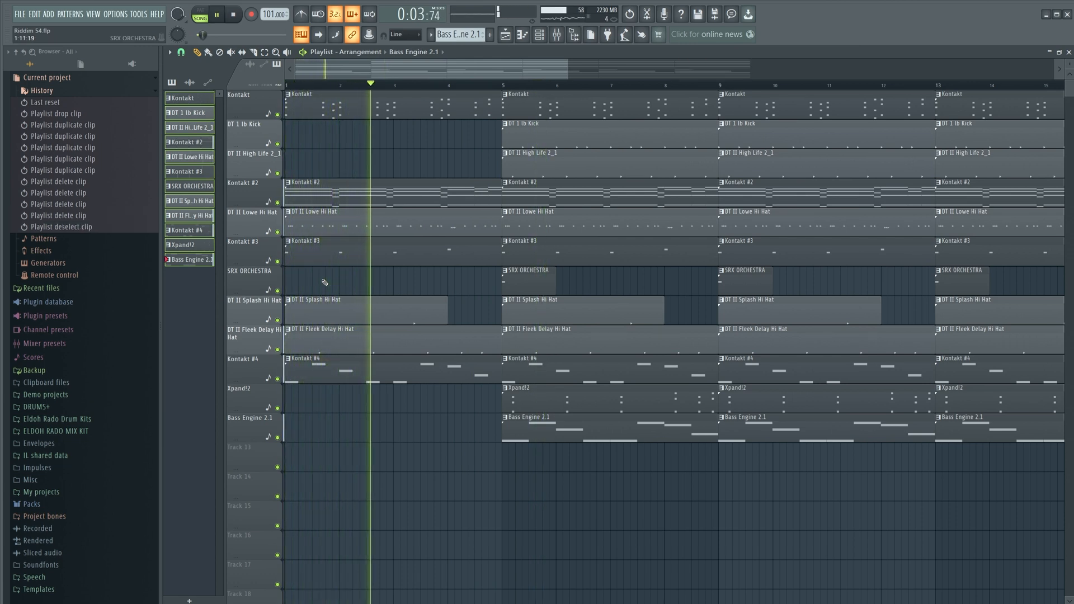
- Make the Kontakt #3 clip at bar 1 unique, delete its notes at bars 1 and 2, and replay the intro
click(291, 246)
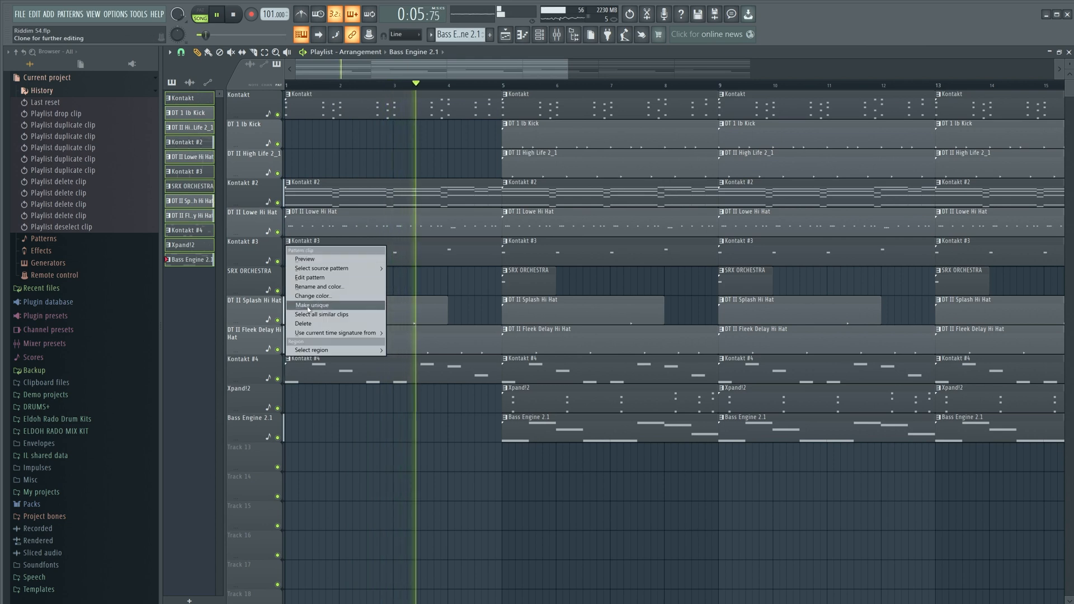
click(312, 306)
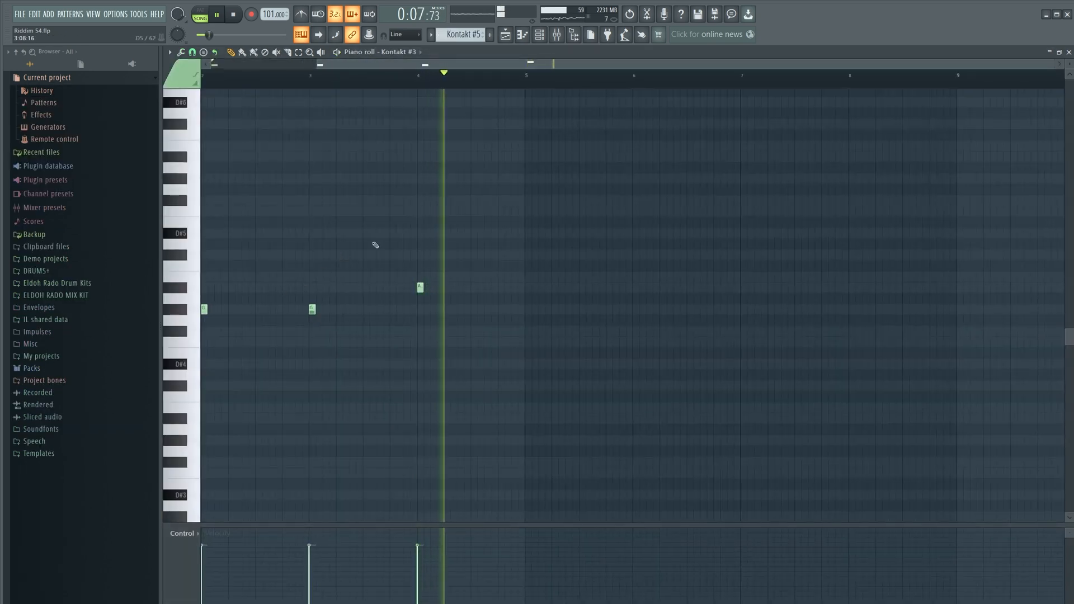
drag(444, 65, 276, 102)
right_click(312, 311)
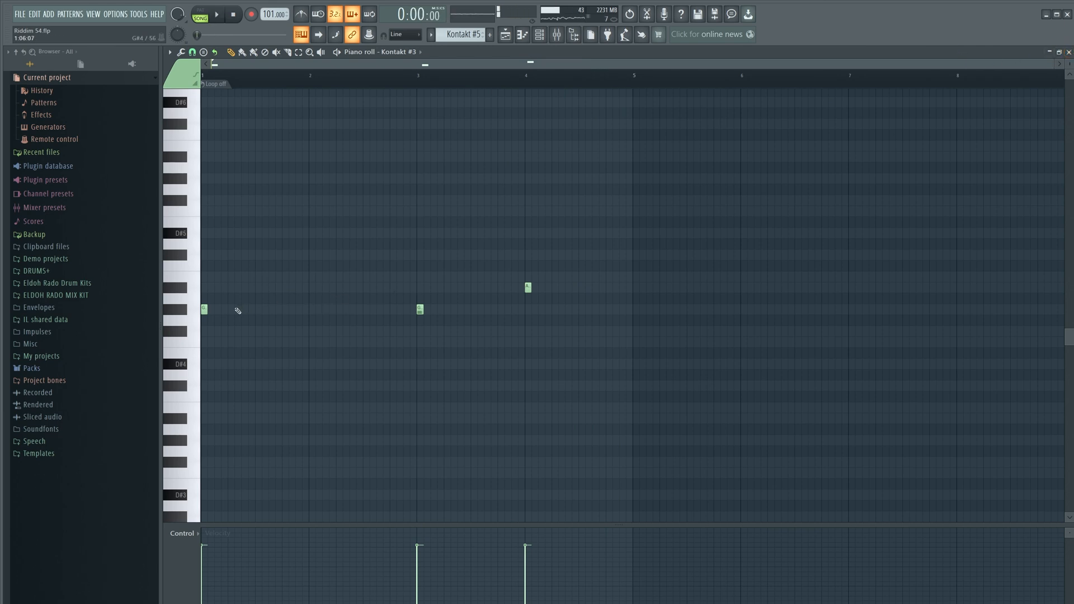
key(space)
key(space)
key(space)
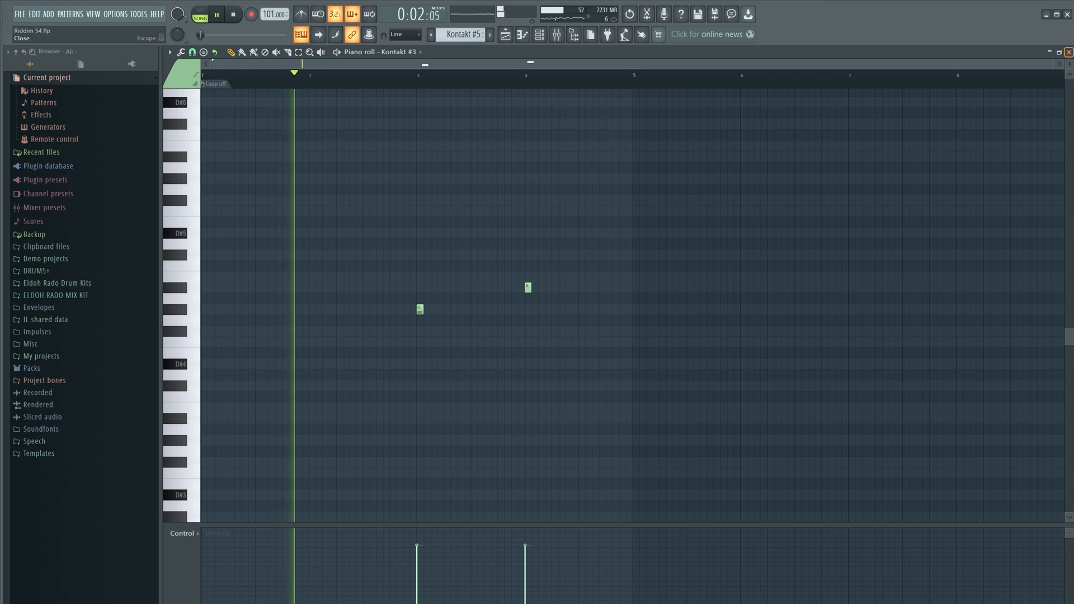
- Close the piano roll and the channel rack to return to the full playlist
click(1069, 52)
drag(513, 184, 423, 287)
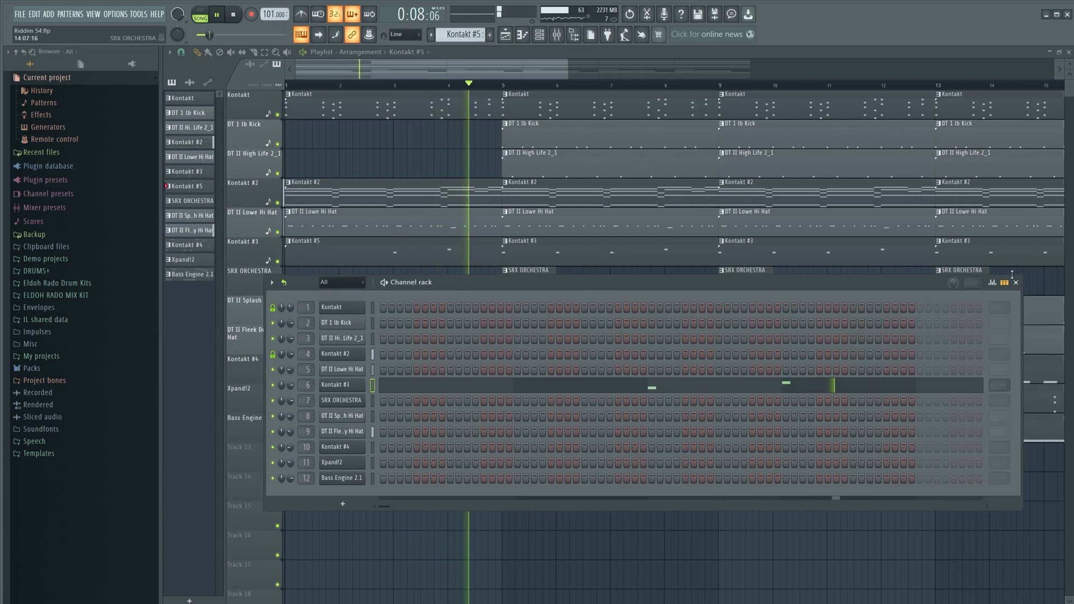
click(1013, 285)
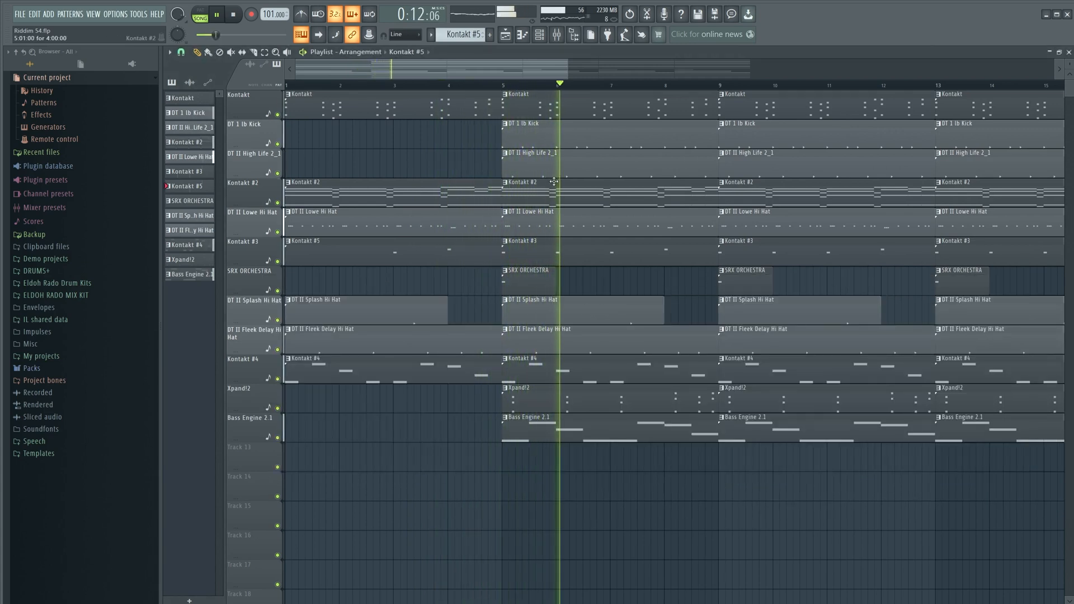
- Place a DT II High Life 2_1 clip at bar 1, make it unique, and open its step sequence
click(288, 162)
right_click(286, 159)
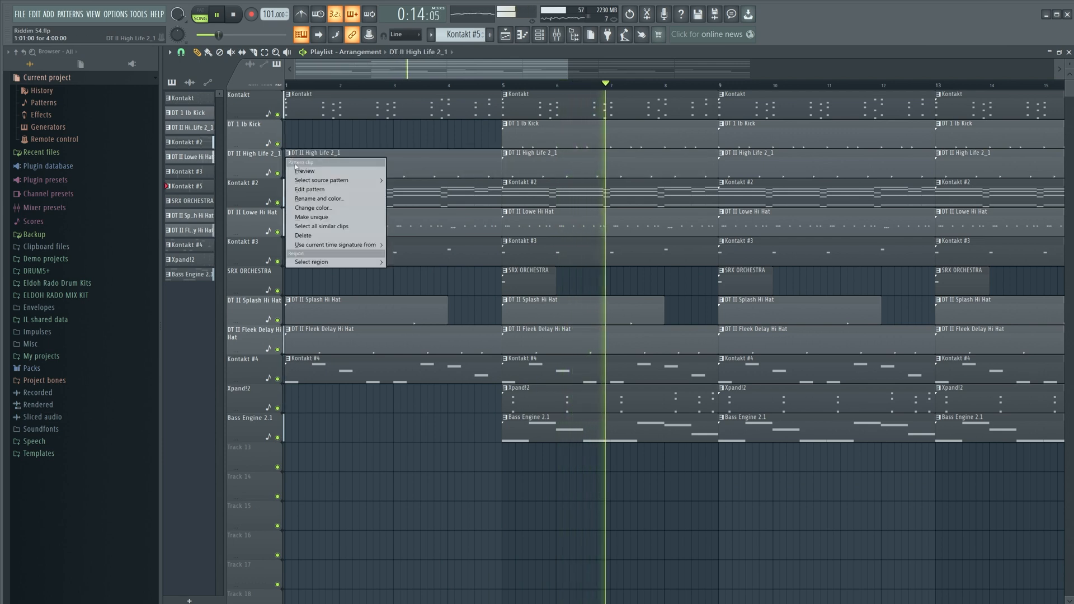
click(311, 217)
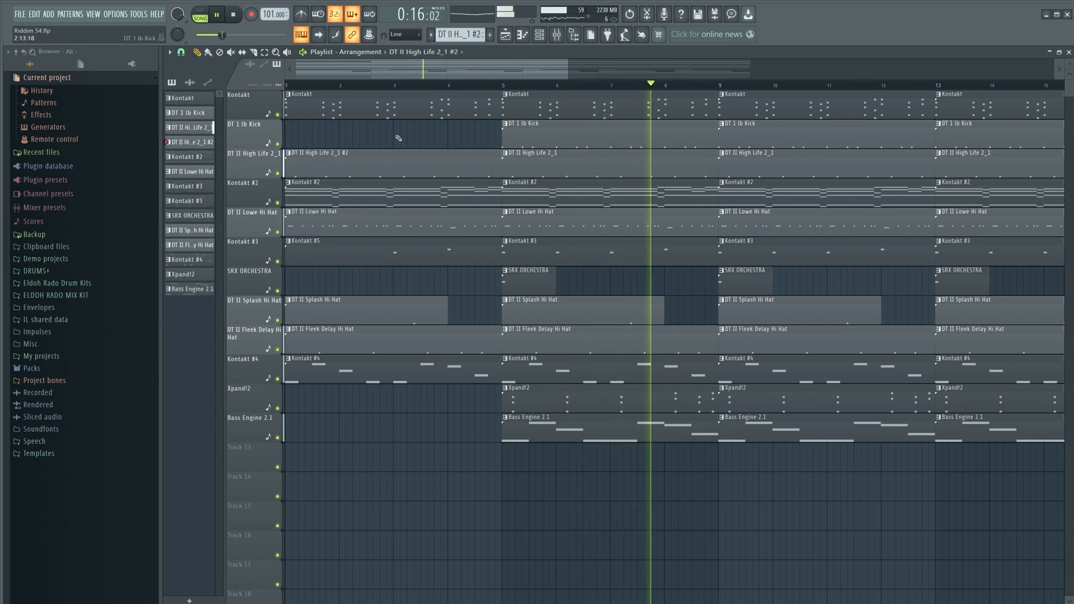
click(539, 34)
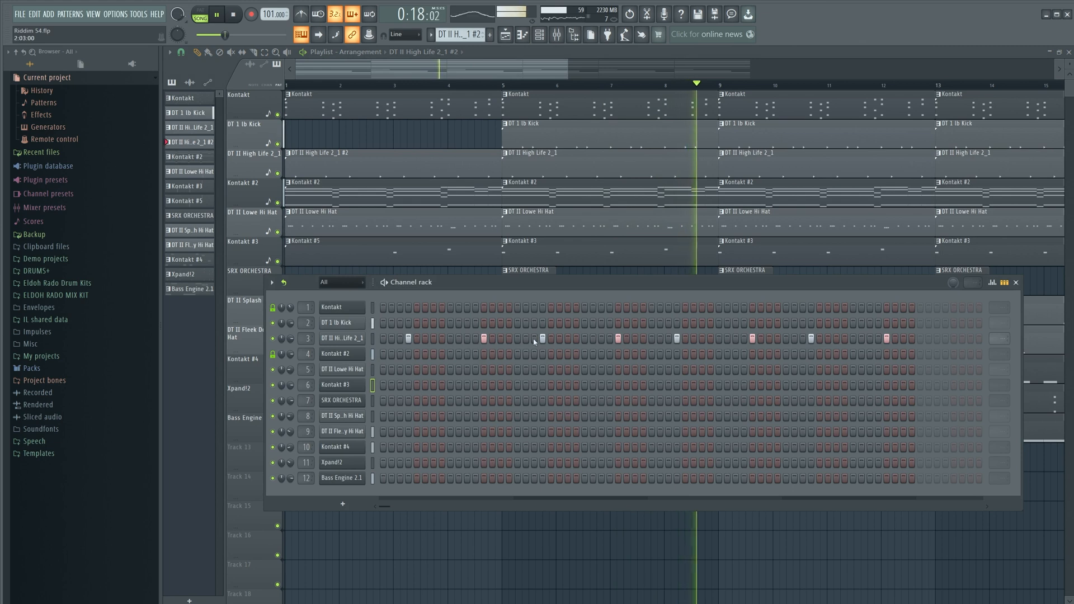
- Remove the first seven hits from the intro's DT II High Life 2_1 pattern, add a hit at step 63, and close the channel rack
right_click(543, 339)
right_click(483, 339)
right_click(408, 340)
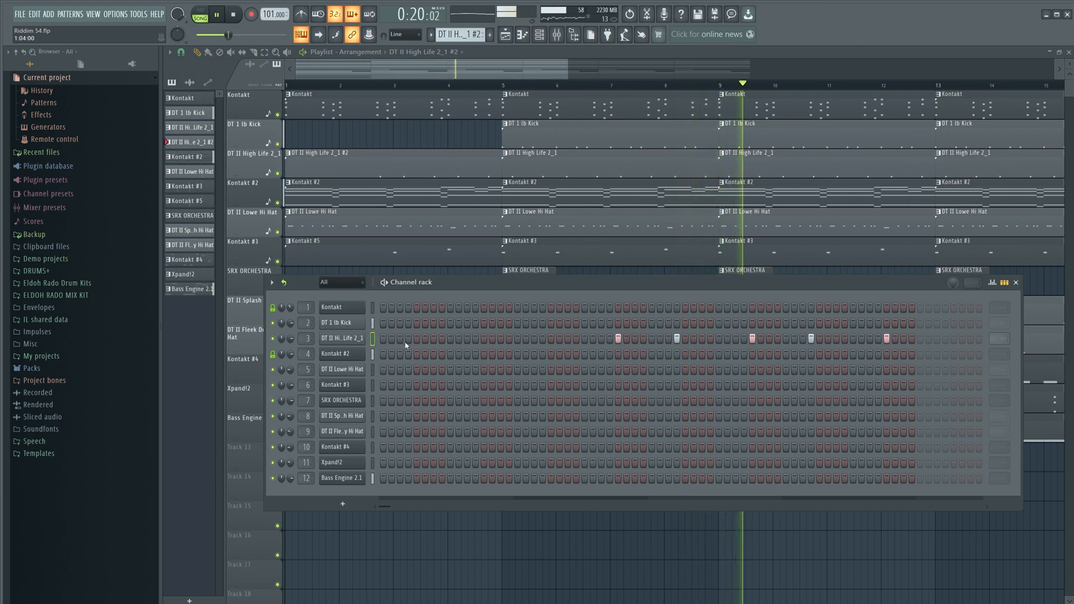
right_click(677, 339)
right_click(618, 339)
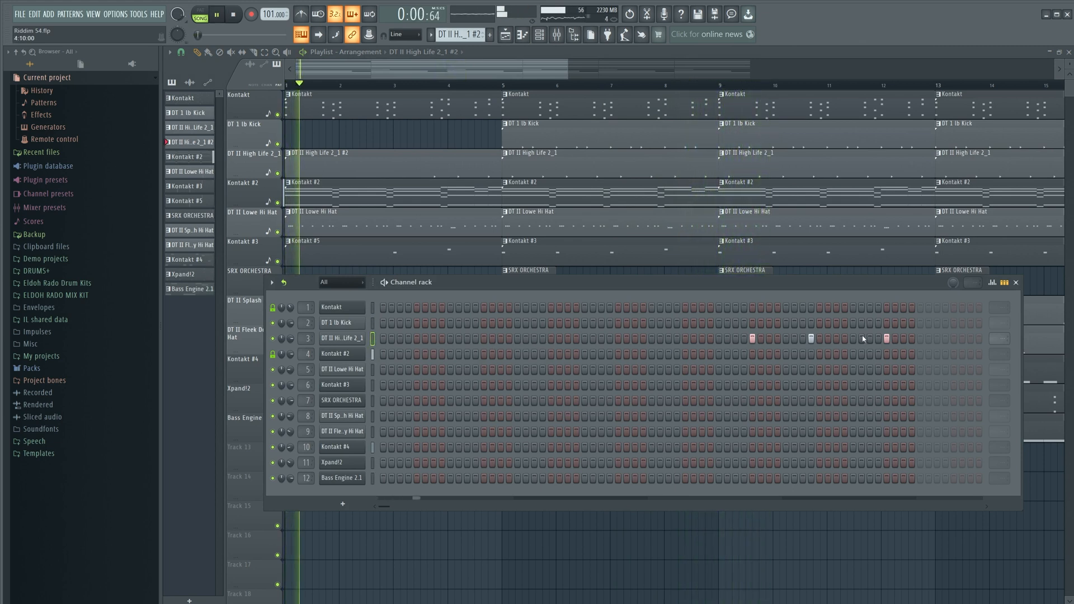
click(903, 338)
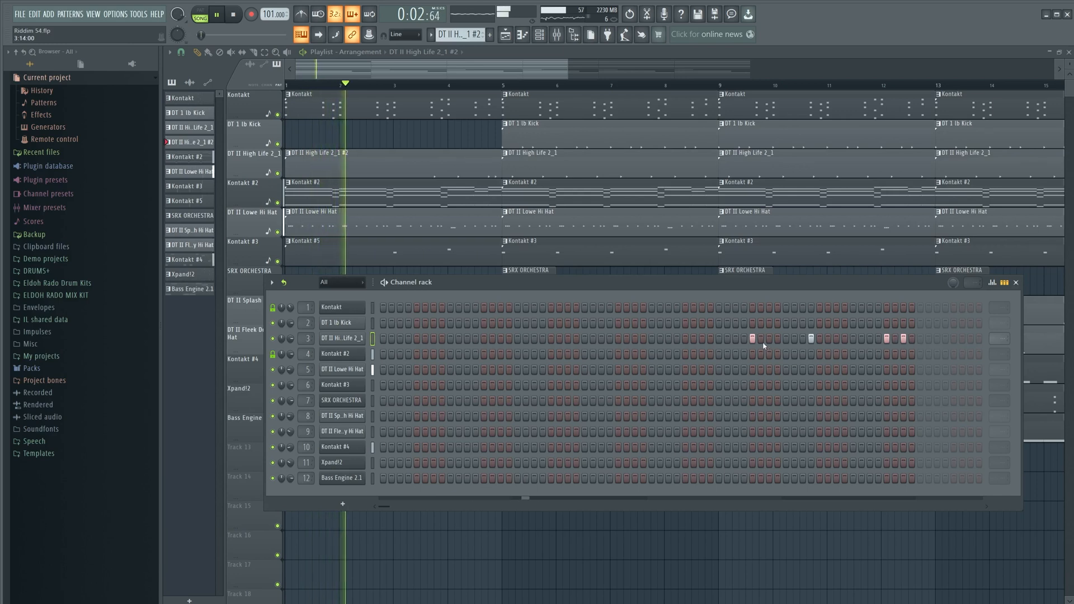
right_click(811, 339)
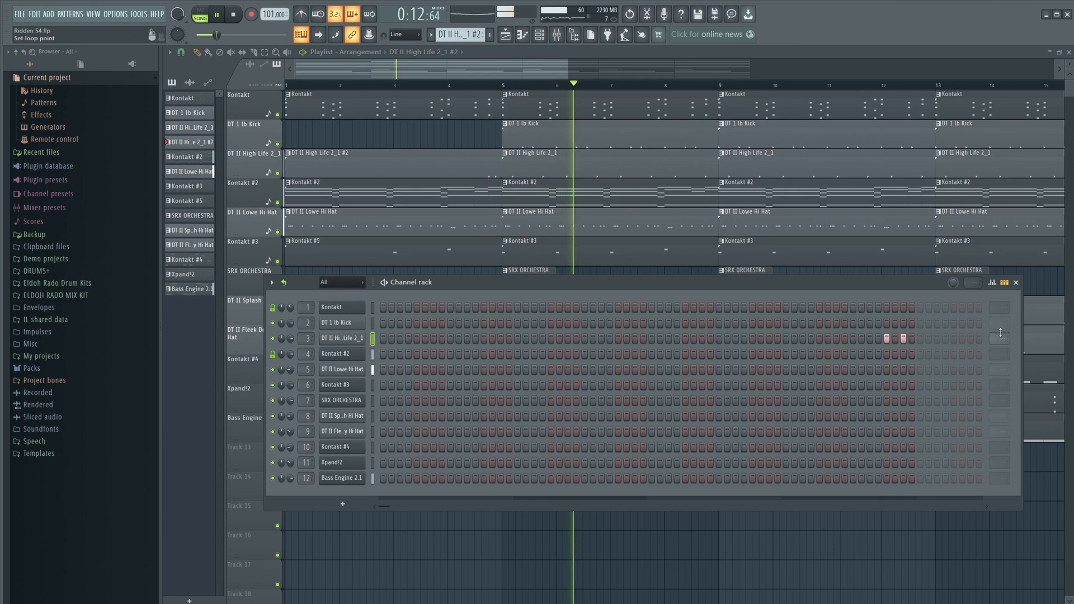
click(1017, 284)
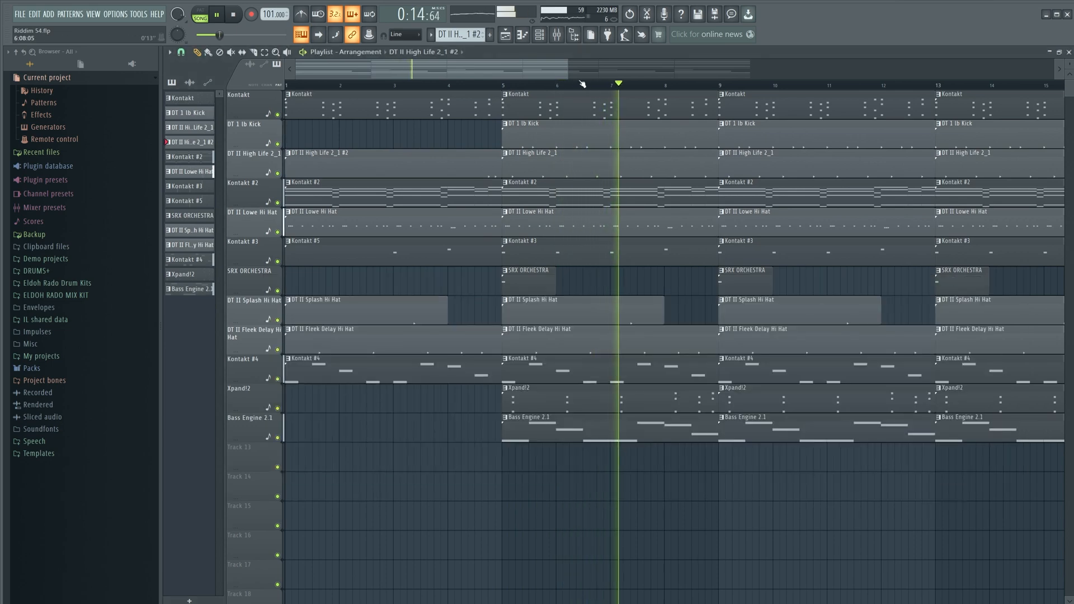
- Delete the Bass Engine 2.1, DT II Lowe Hi Hat and Kontakt #4 clips at bar 13
drag(568, 71, 761, 71)
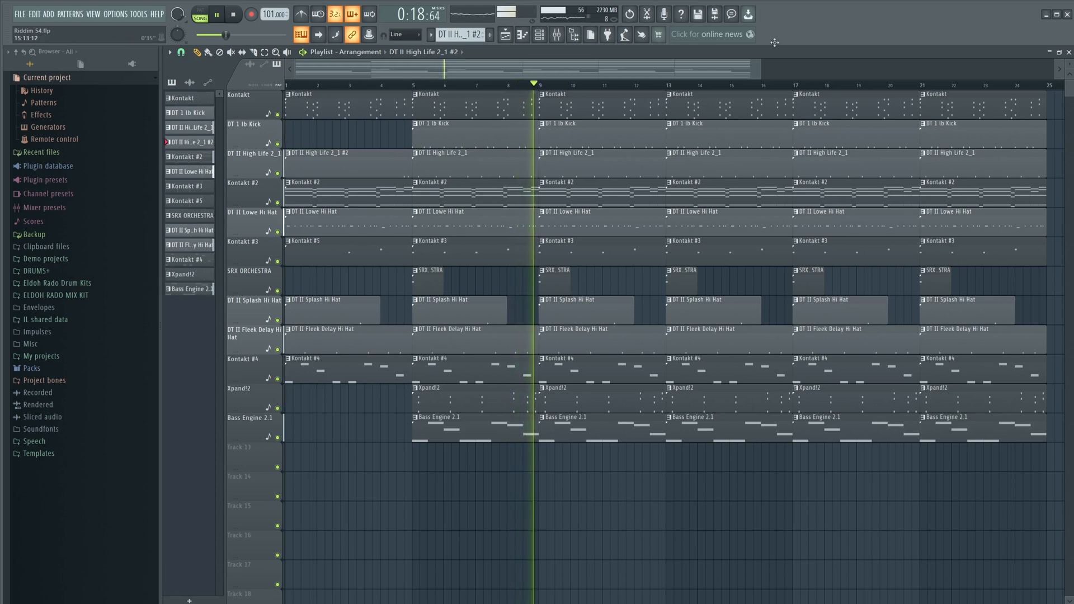
drag(688, 72, 748, 72)
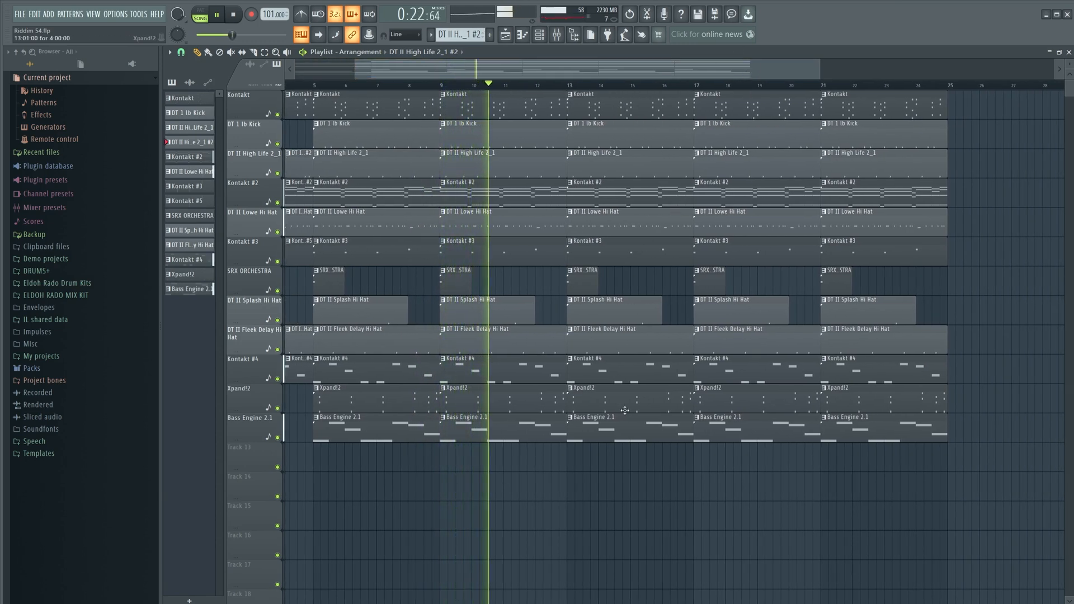
right_click(605, 437)
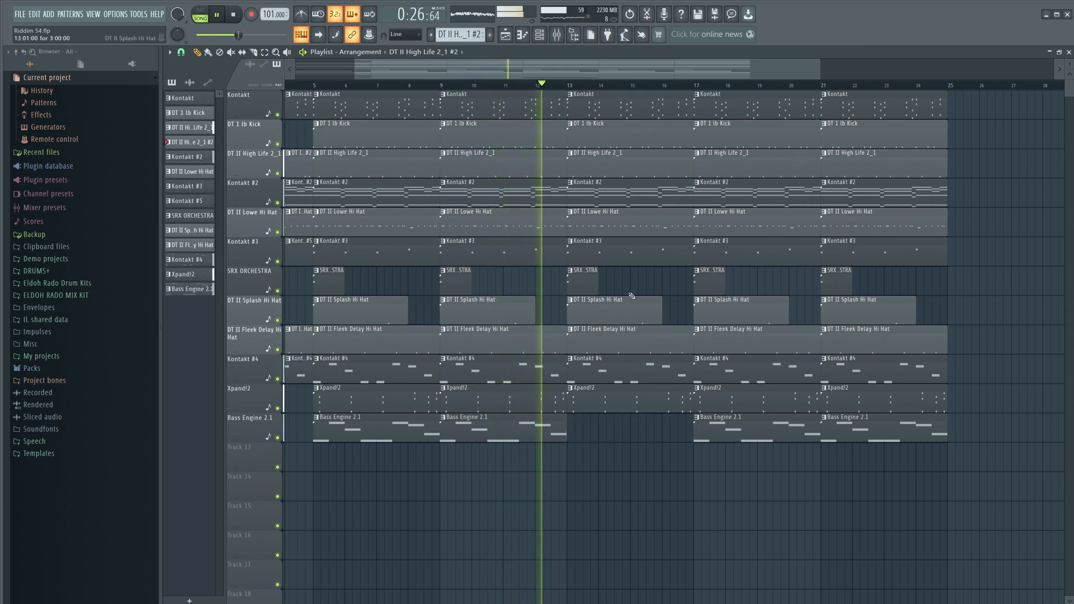
right_click(609, 224)
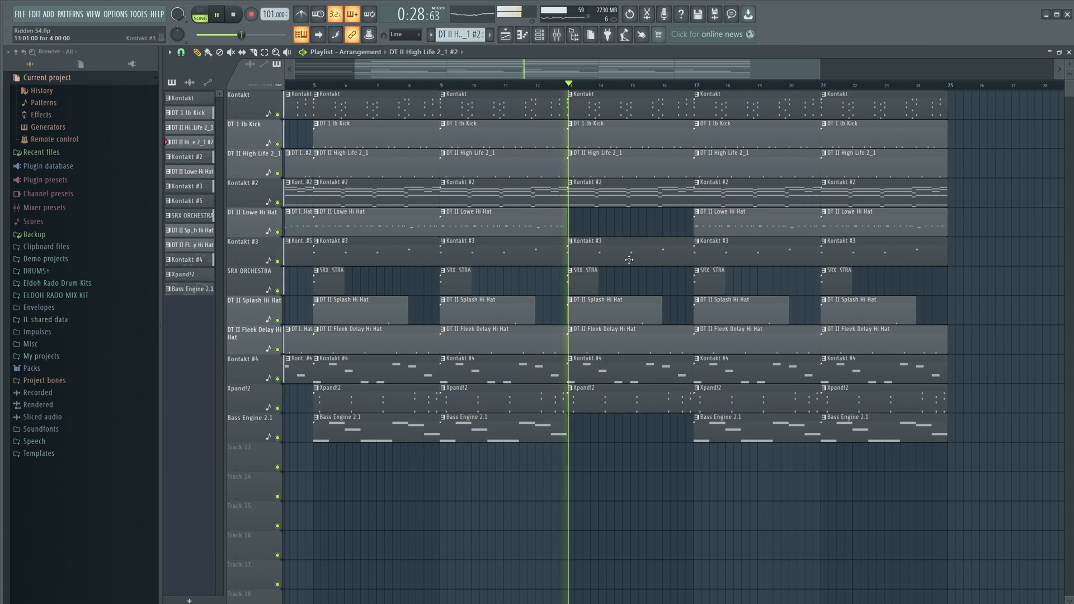
right_click(645, 358)
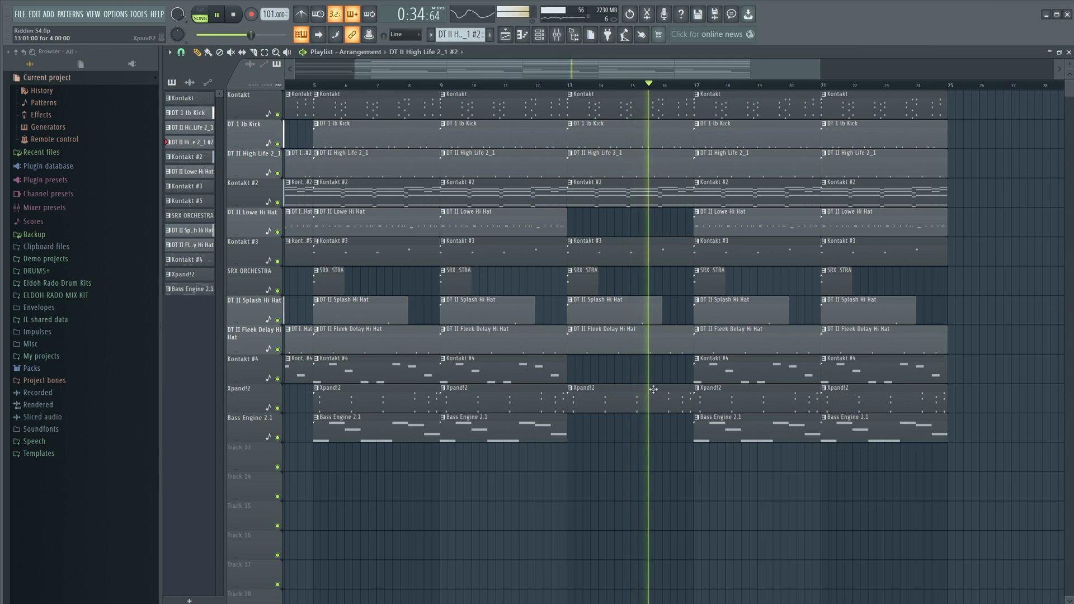
- Delete the Kontakt #4 and Bass Engine 2.1 clips at bar 17, and put the Kontakt #4 clip back at bar 17
right_click(739, 383)
right_click(734, 435)
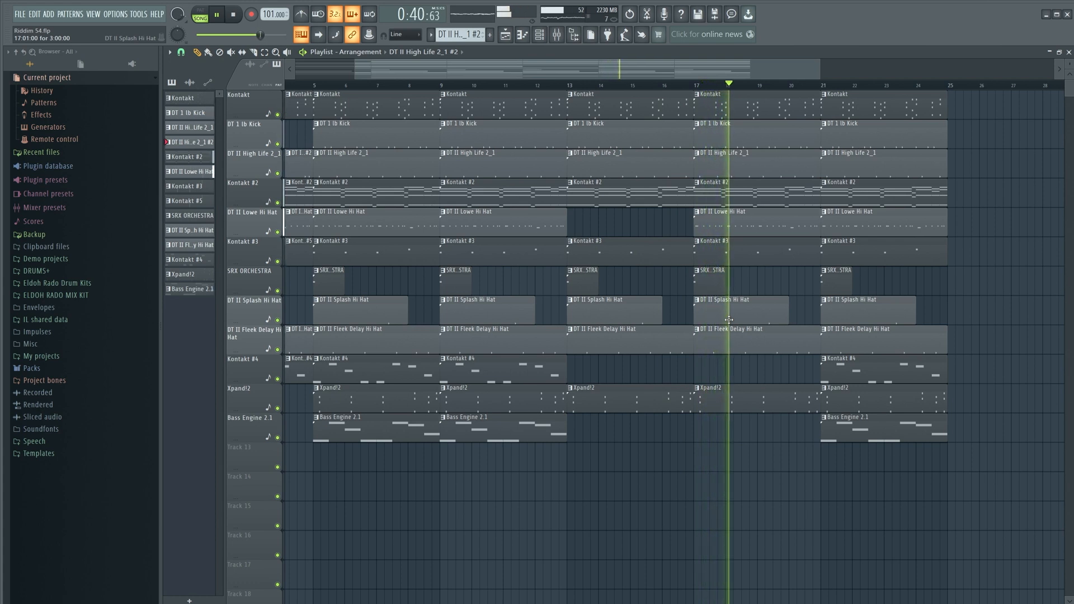
click(726, 370)
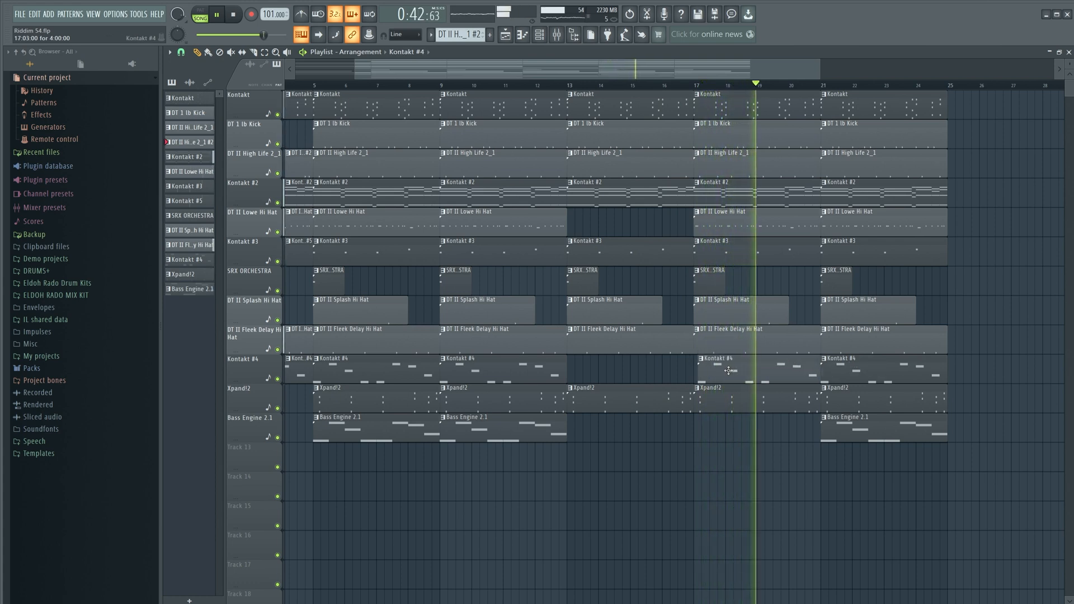
drag(727, 370, 717, 374)
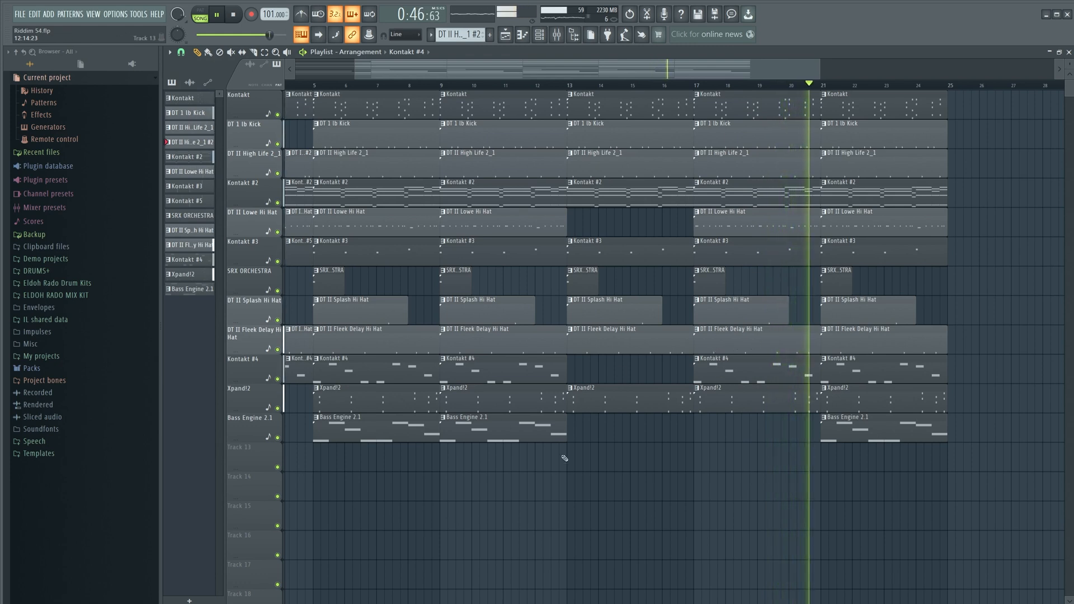
- Duplicate all clips of the four-bar section at bar 21 to bar 25
drag(525, 502, 940, 94)
scroll(848, 89, down, 3)
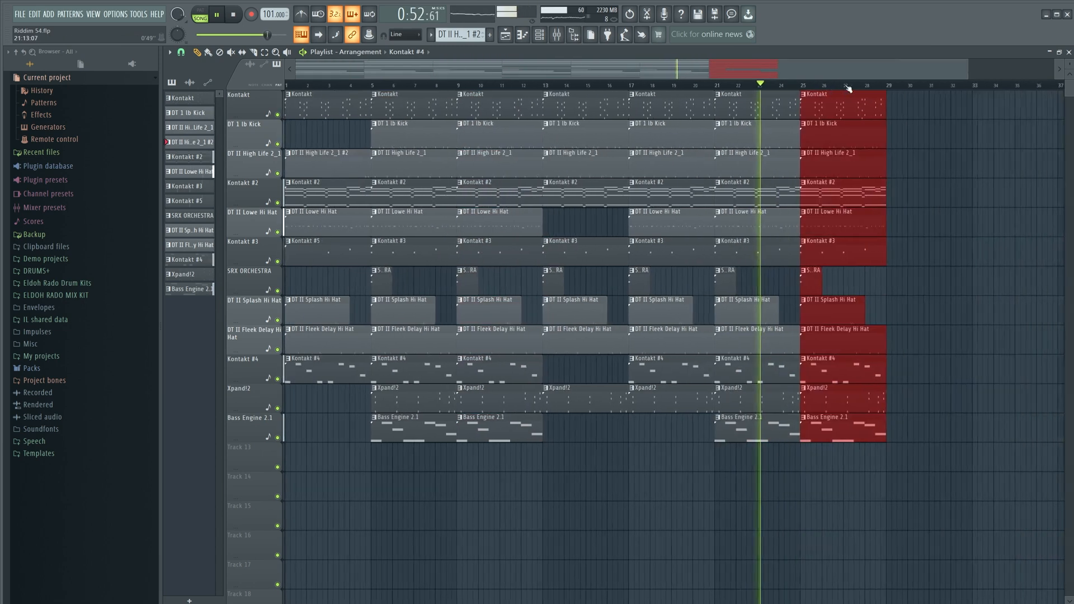
- Select all clips from bar 13 to the end of bar 28 and duplicate them twice, filling the arrangement up to bar 61
drag(815, 490, 522, 94)
click(547, 282)
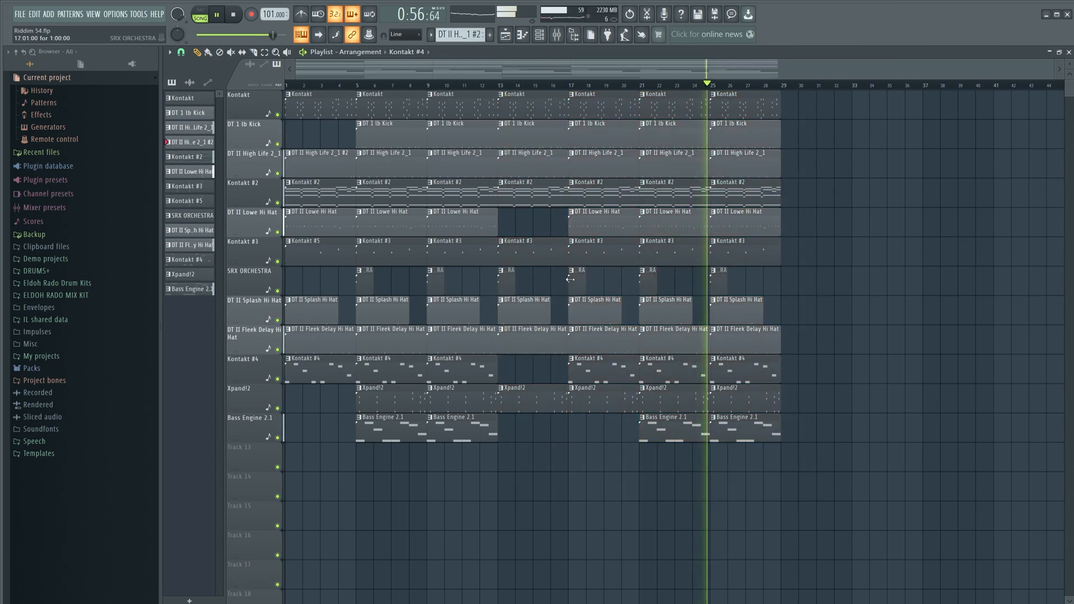
drag(820, 501, 510, 85)
key(ctrl+b)
key(ctrl+b)
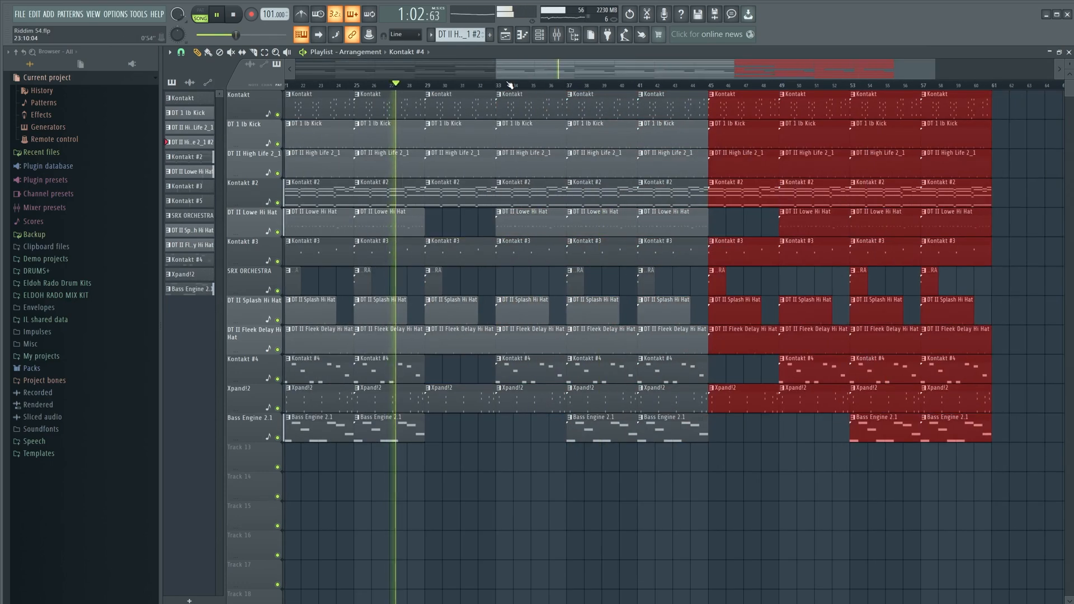
drag(698, 75, 448, 75)
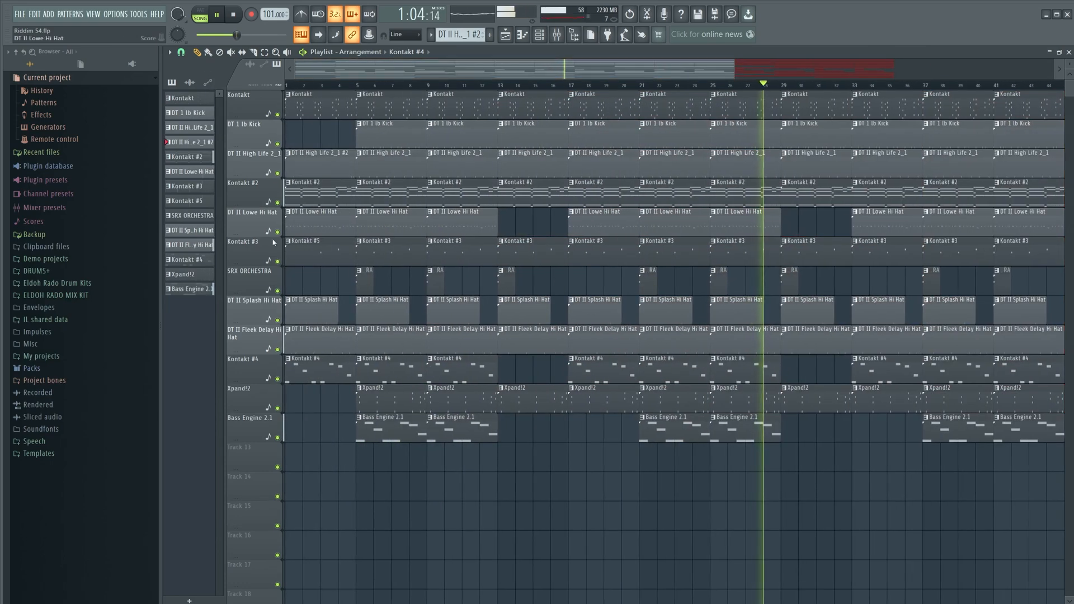
- Copy the four-bar intro clips to bar 61 as the outro and clear the selection
click(302, 416)
drag(327, 421, 967, 123)
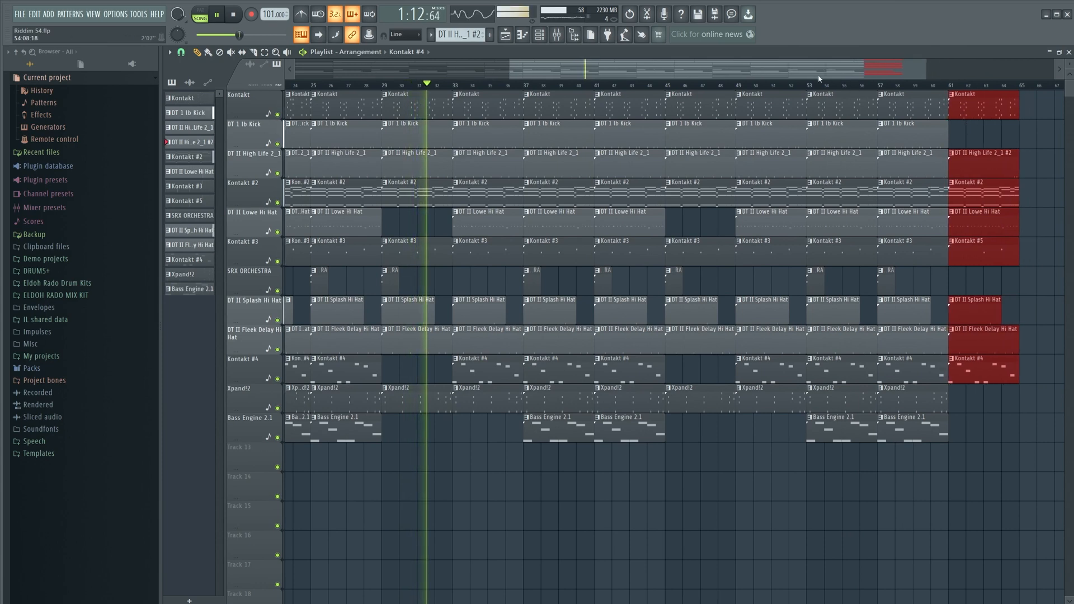
drag(824, 71, 906, 70)
click(907, 191)
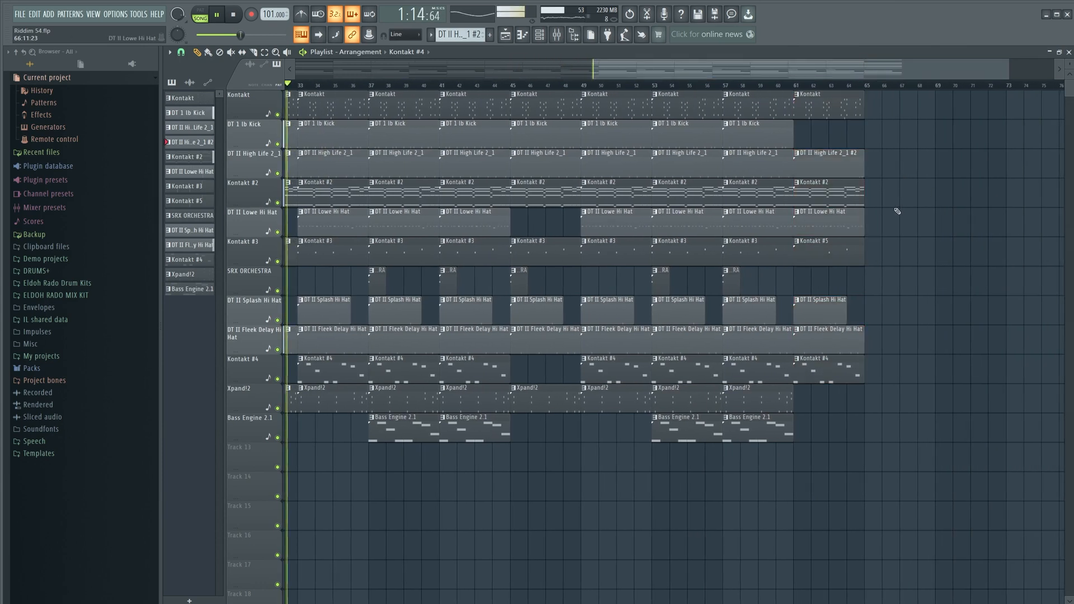
- Delete the DT II Fleek Delay Hi Hat, DT II Splash Hi Hat, DT II Lowe Hi Hat and DT II High Life 2_1 clips from the outro at bar 61
scroll(839, 93, up, 4)
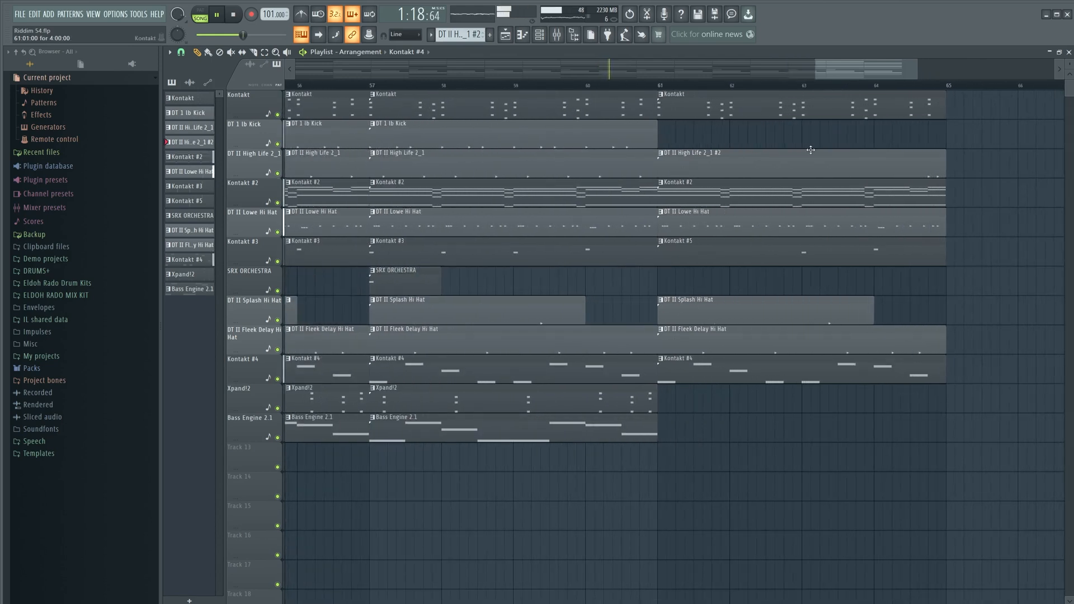
right_click(746, 354)
right_click(750, 315)
right_click(752, 226)
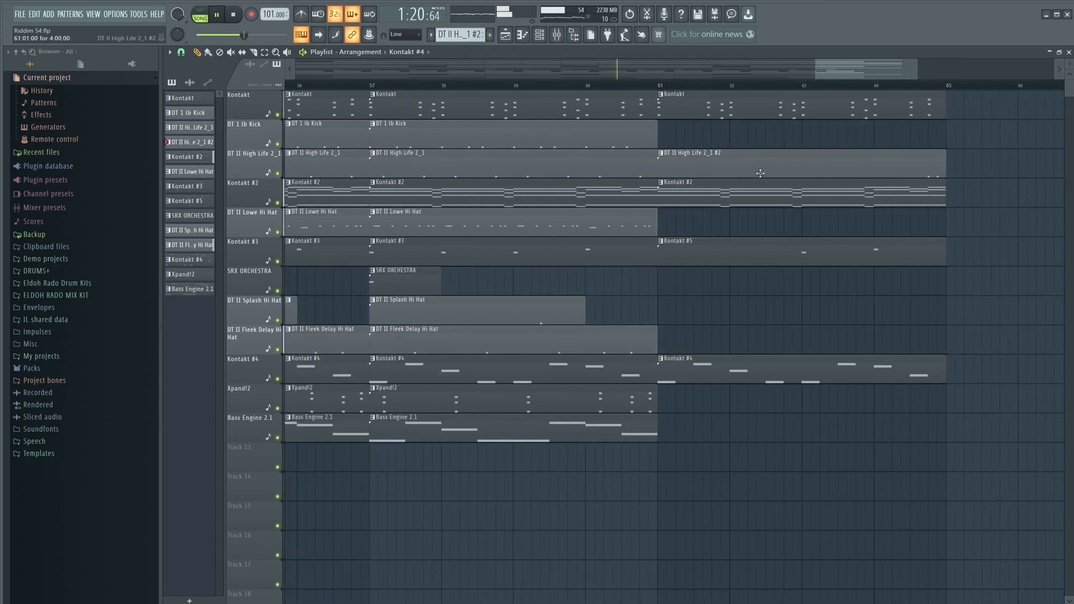
right_click(775, 165)
scroll(785, 90, down, 4)
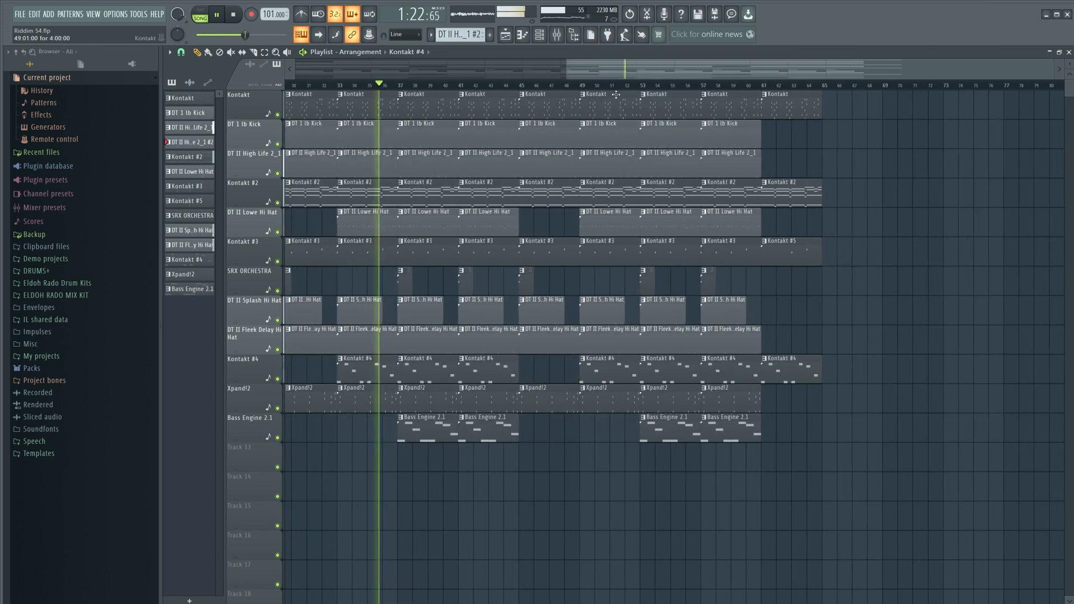
- Create a new pattern named End and place it at bar 65 on the DT II High Life 2_1 track
click(431, 35)
click(565, 65)
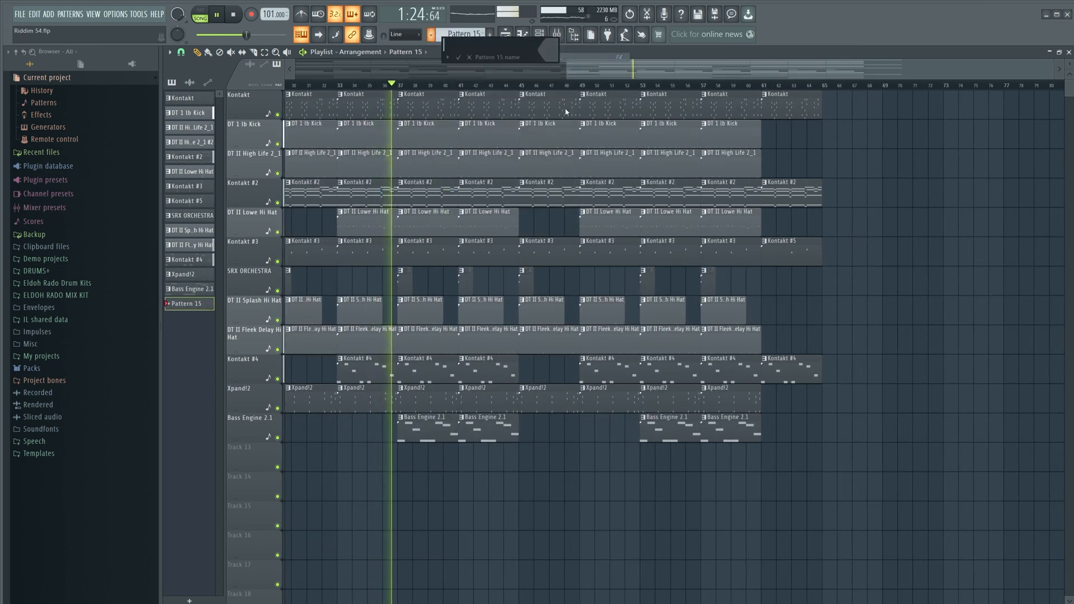
key(Caps_Lock)
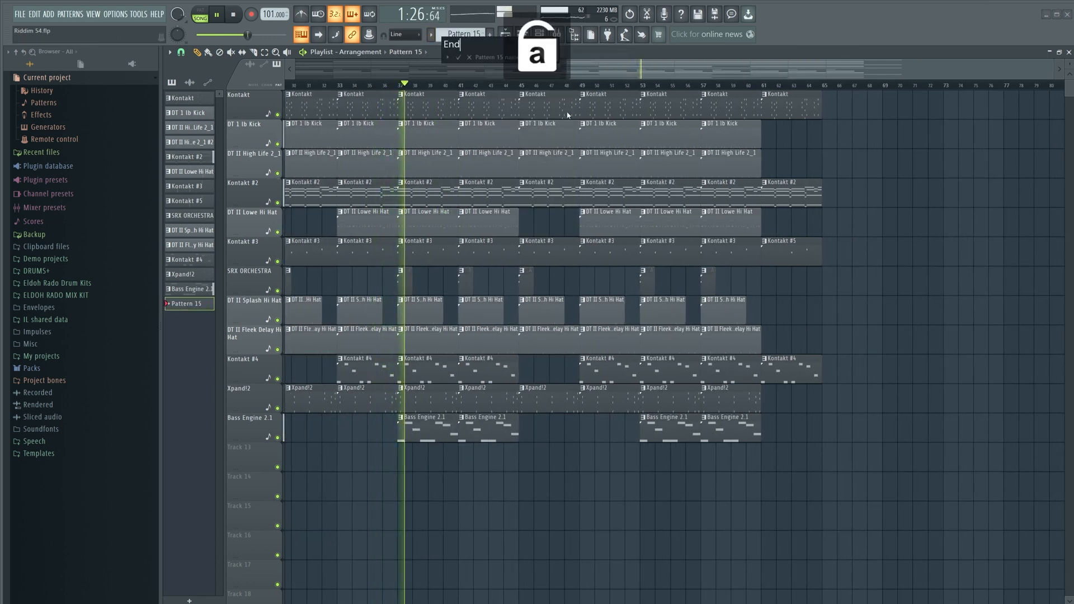
key(Return)
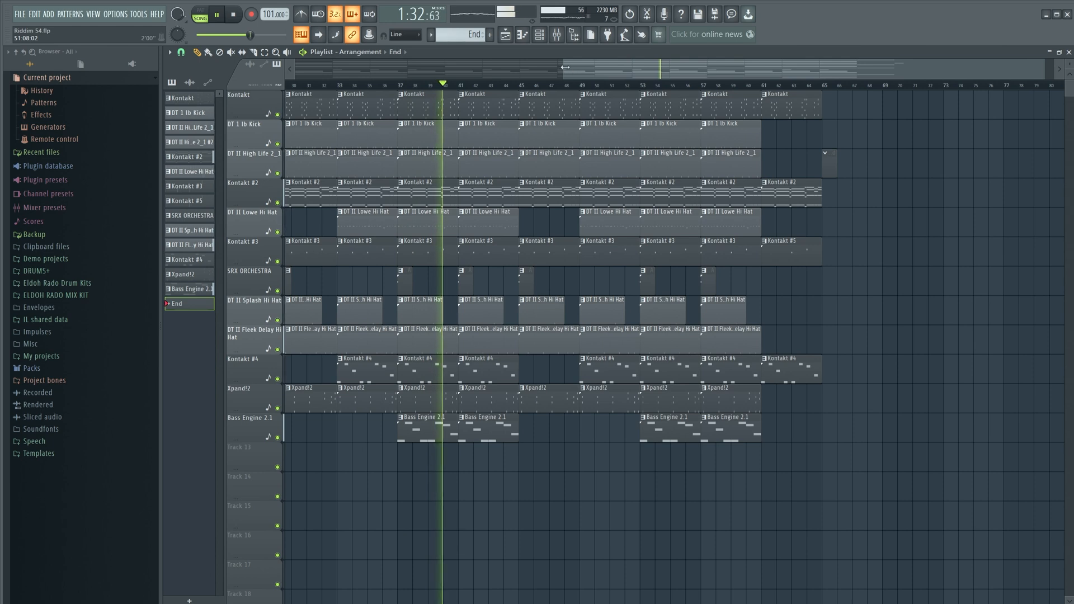
drag(565, 67, 25, 117)
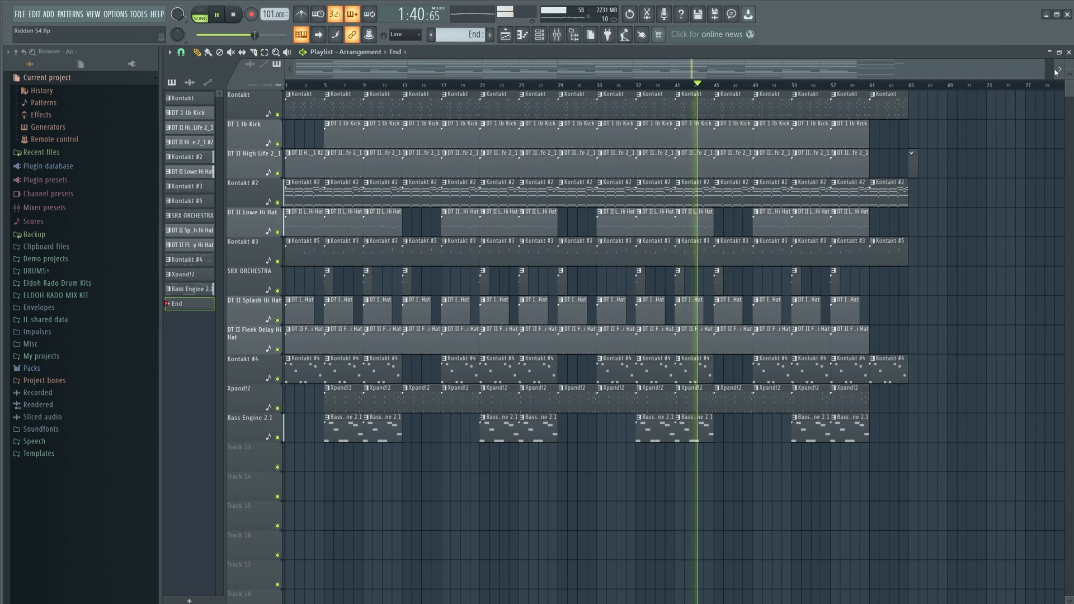
drag(1048, 73, 848, 71)
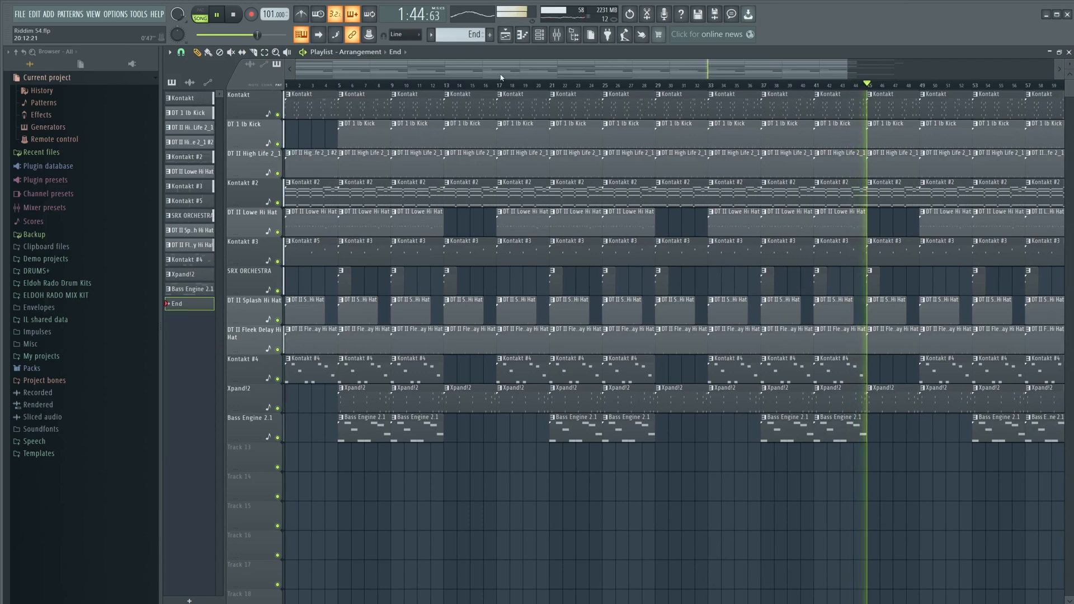
scroll(500, 81, down, 3)
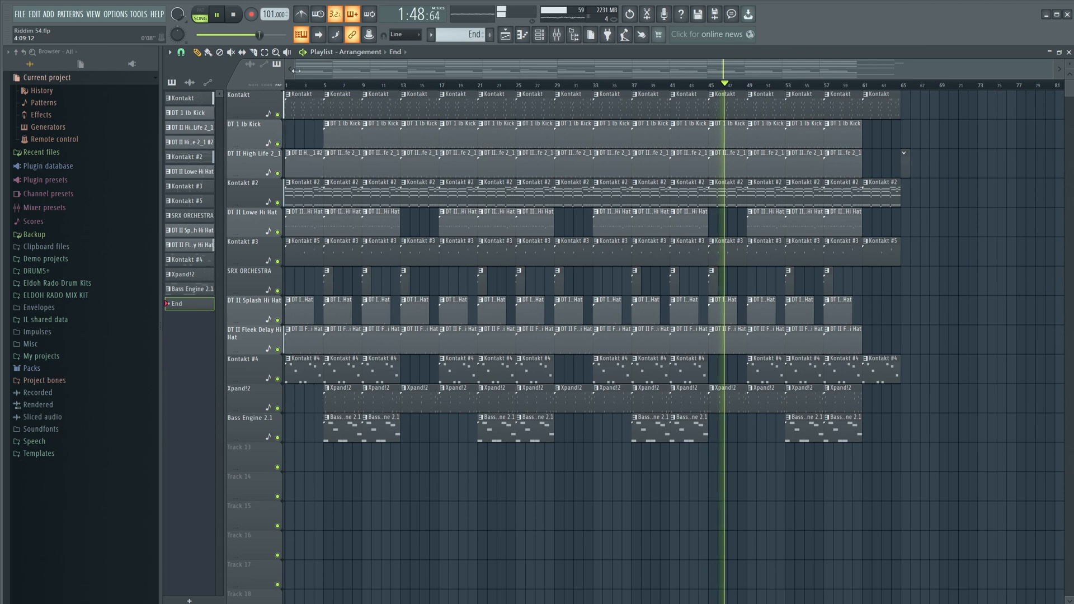
drag(295, 70, 521, 80)
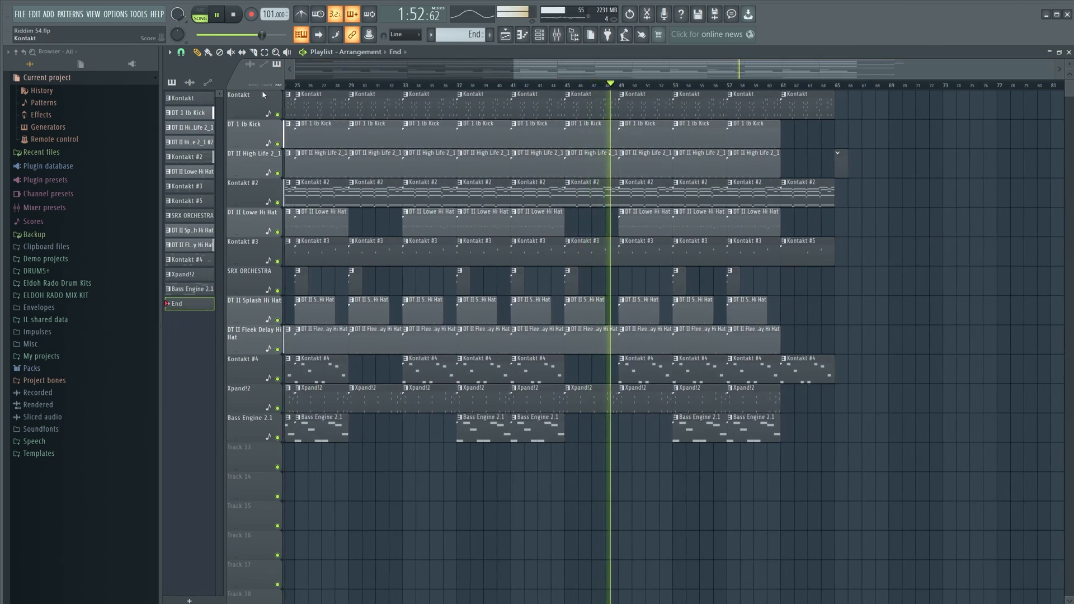
- Close the playlist, move the mixer fully into view, and select the Master track
click(1069, 52)
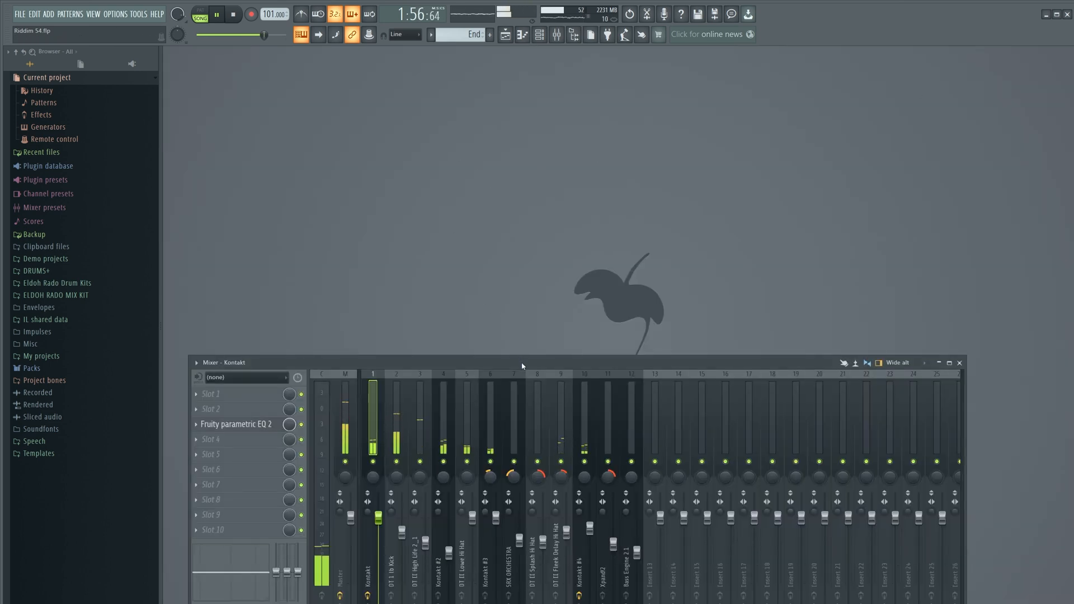
drag(523, 367, 523, 259)
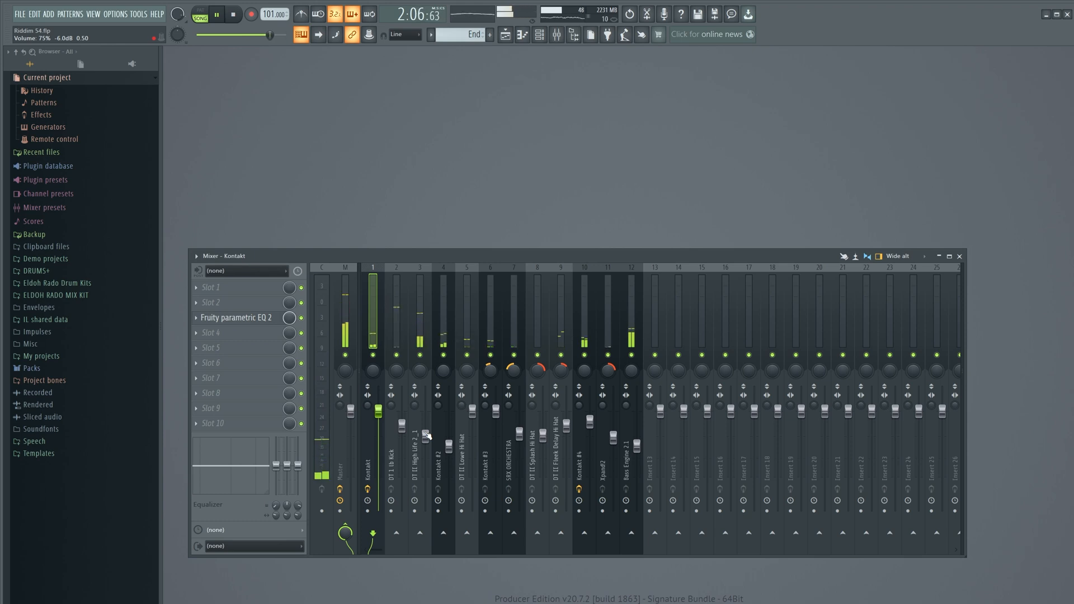
click(345, 322)
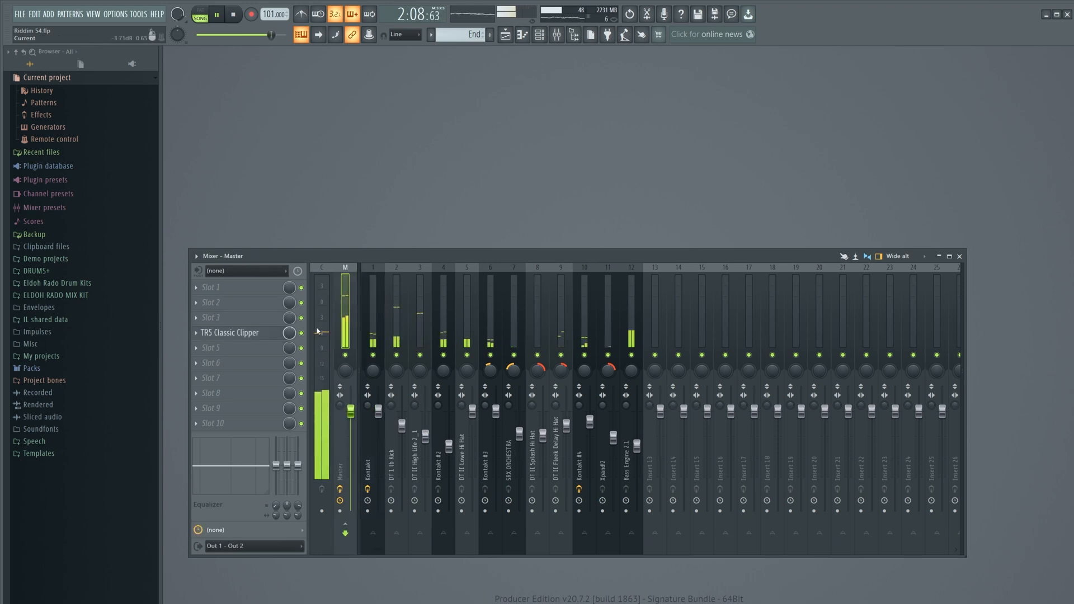
- Load FabFilter Saturn 2 into effect slot 3 of the Master track and apply its Saturate and Color O preset
click(247, 318)
mouse_move(360, 372)
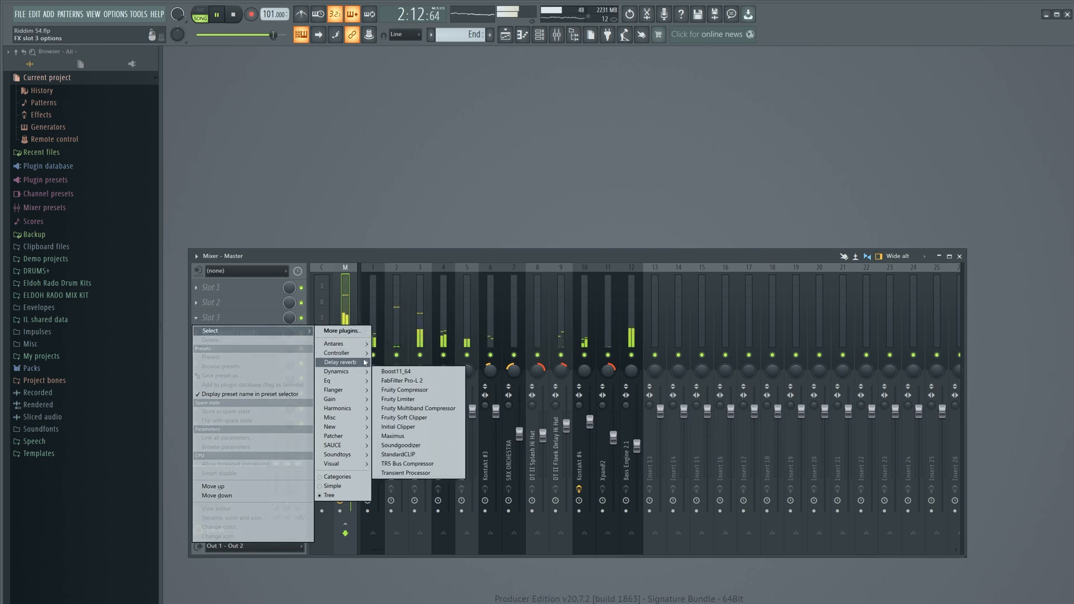
click(391, 418)
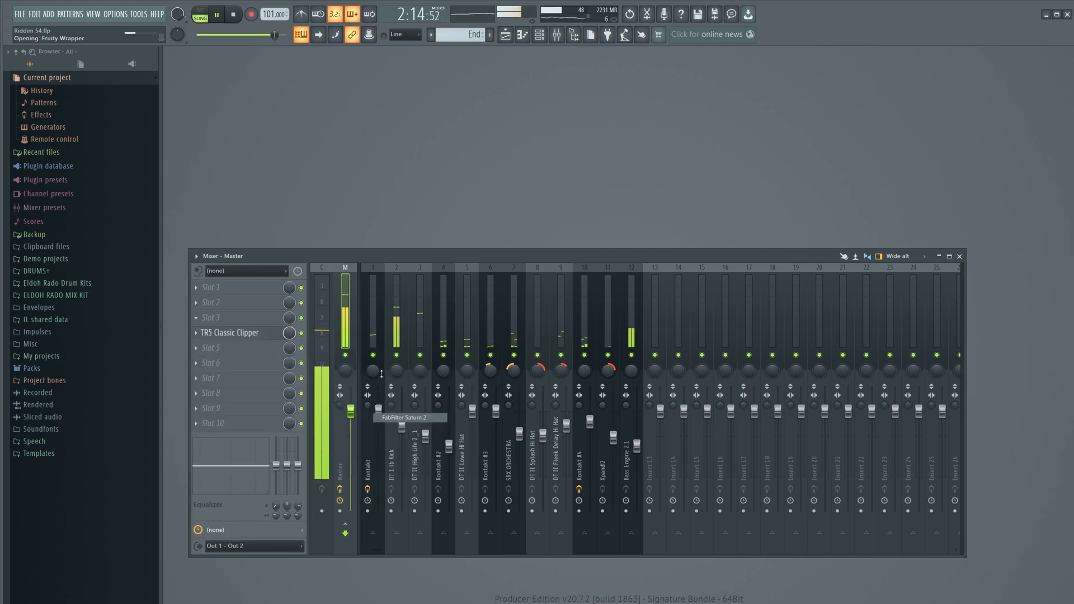
click(491, 133)
mouse_move(493, 147)
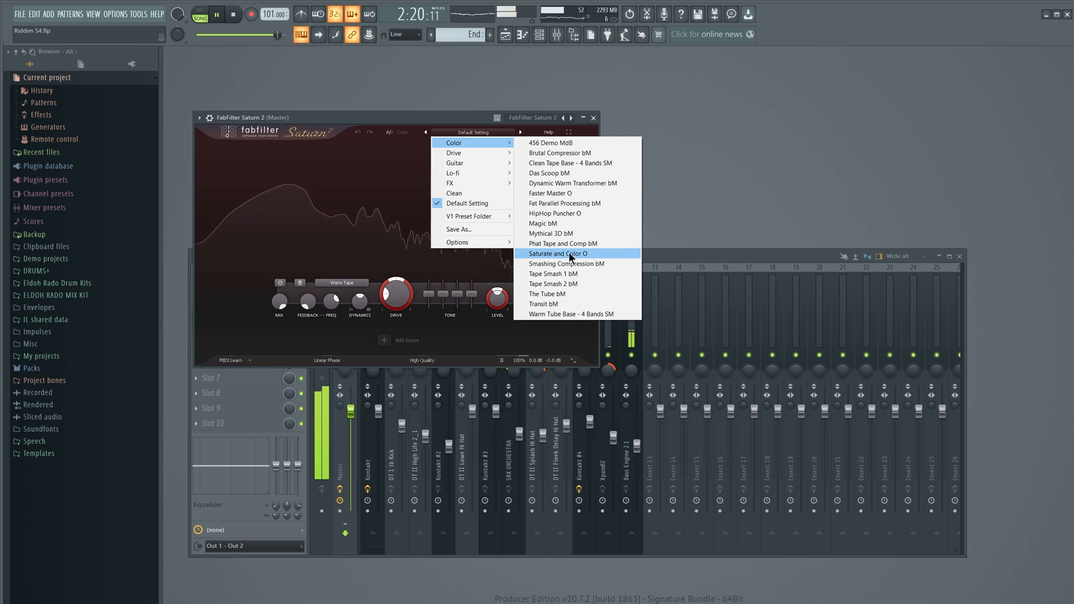
click(568, 253)
key(Escape)
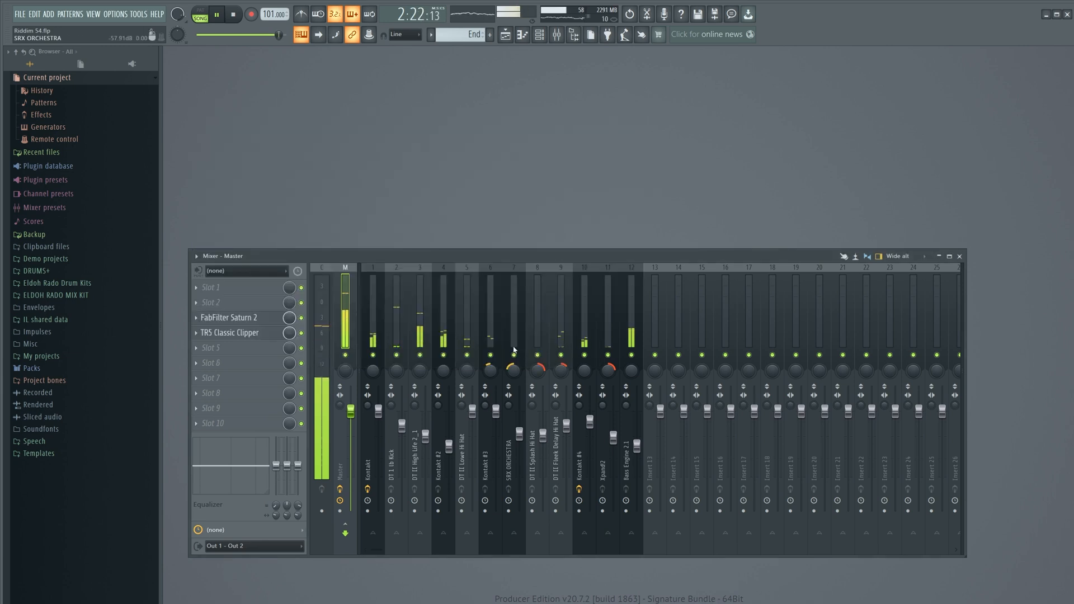
- Lower the Bass Engine 2.1 mixer track's volume to 54% (-11.5 dB) and close the mixer
click(636, 448)
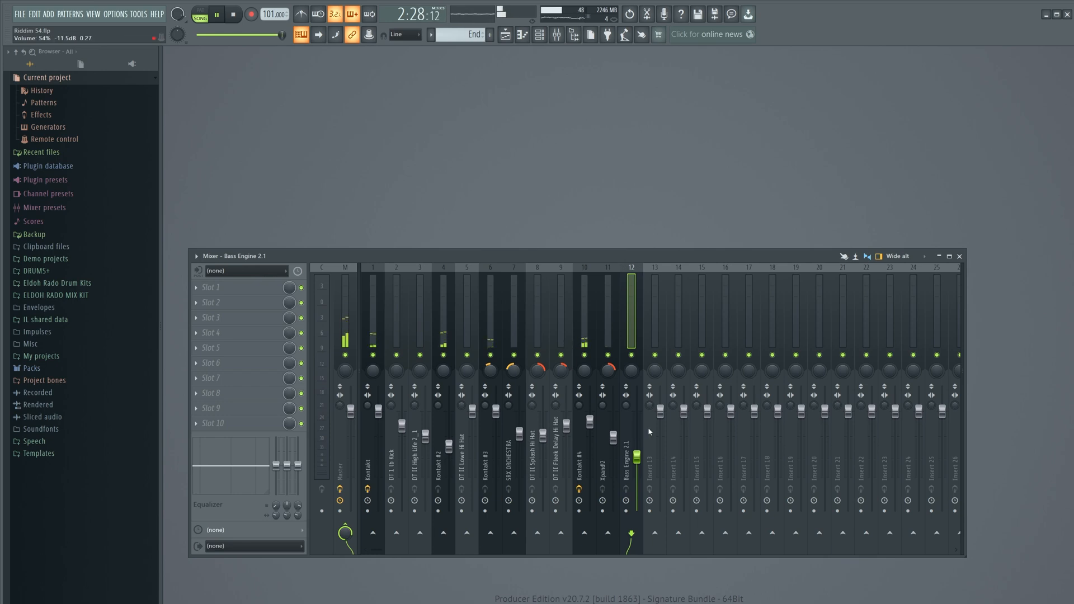
click(959, 257)
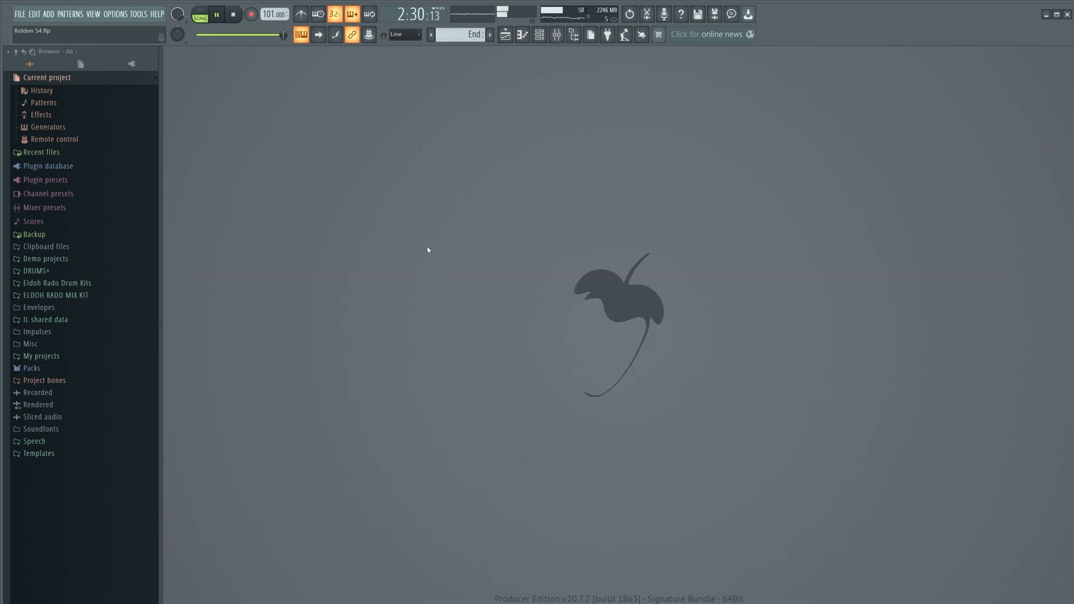